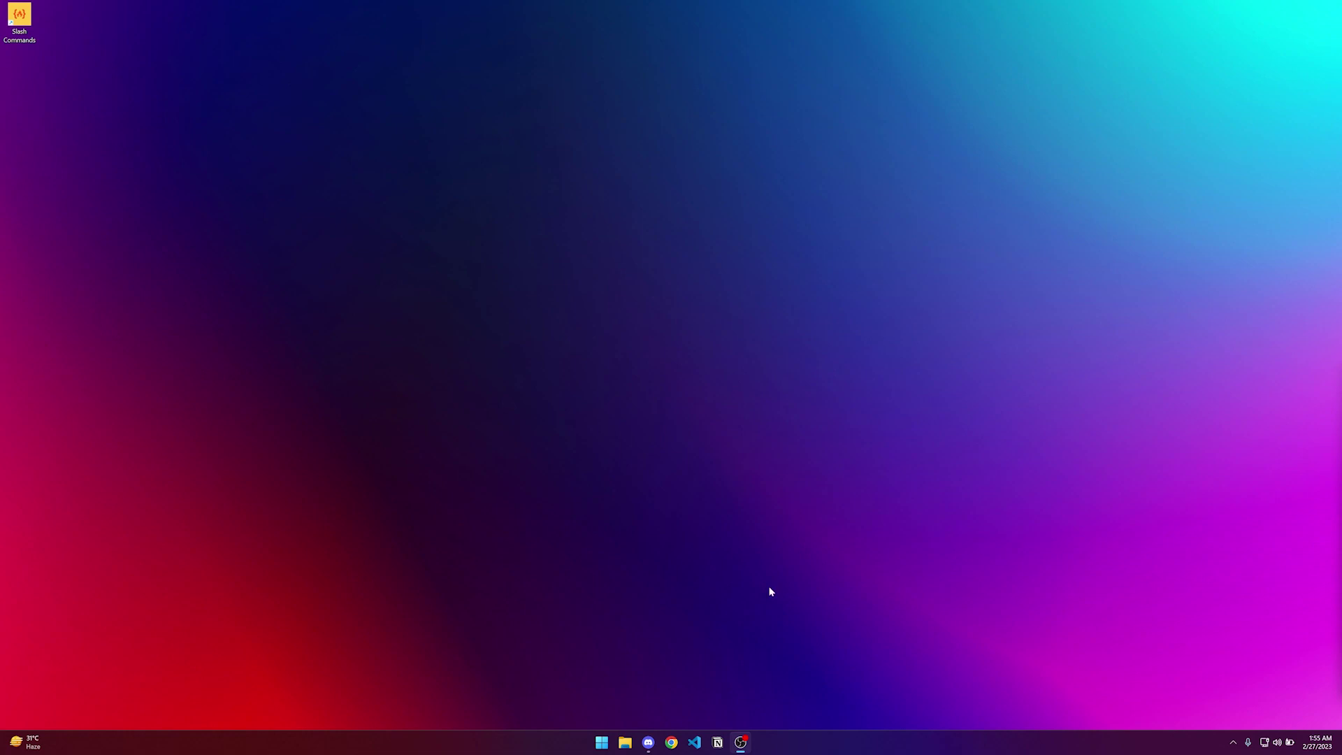
- Open ccbot.app in Chrome and enlarge the page to 175%
click(672, 744)
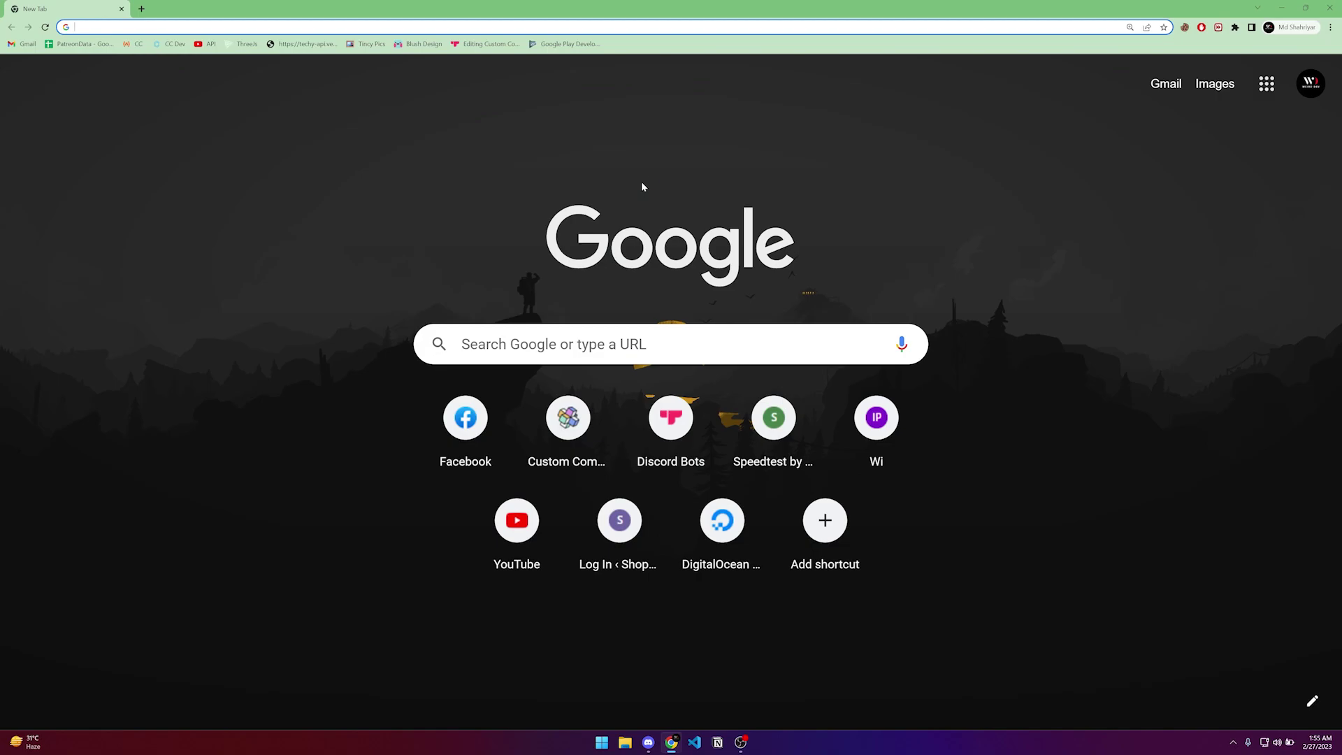
text(ccbot.app)
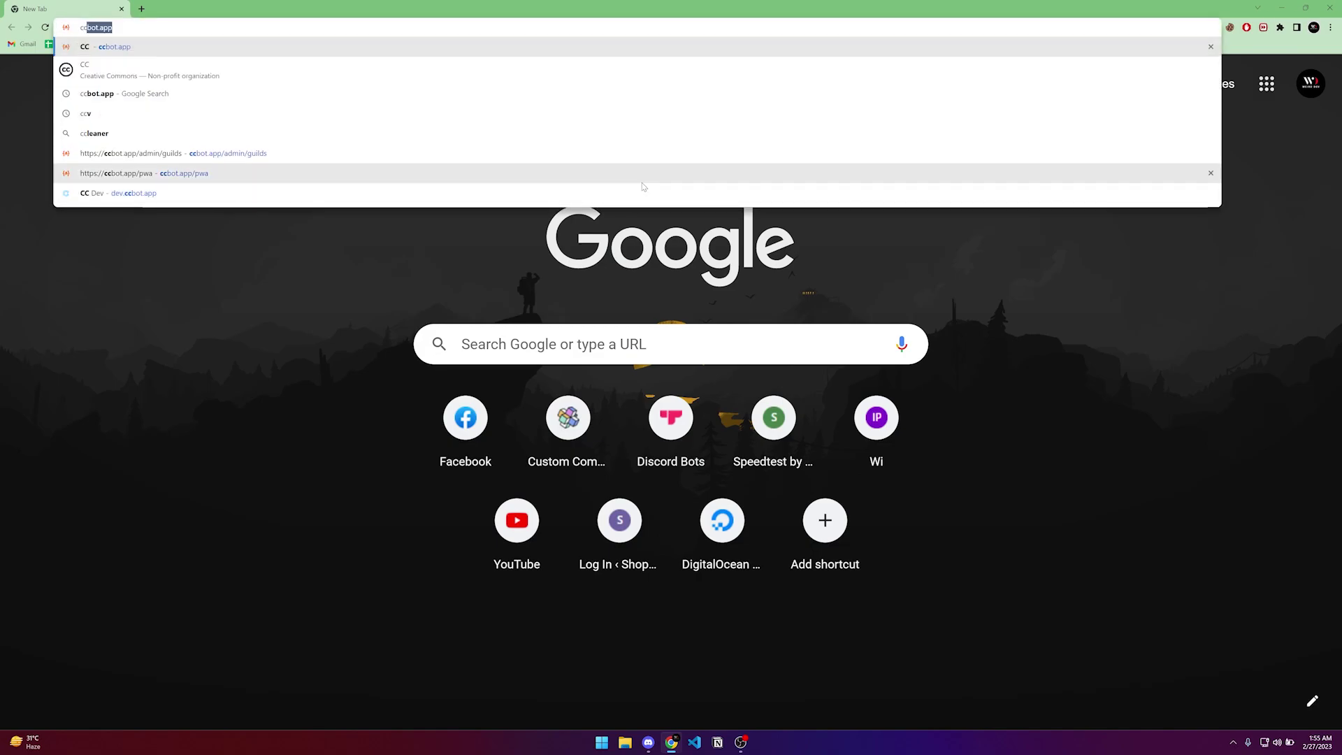
key(Return)
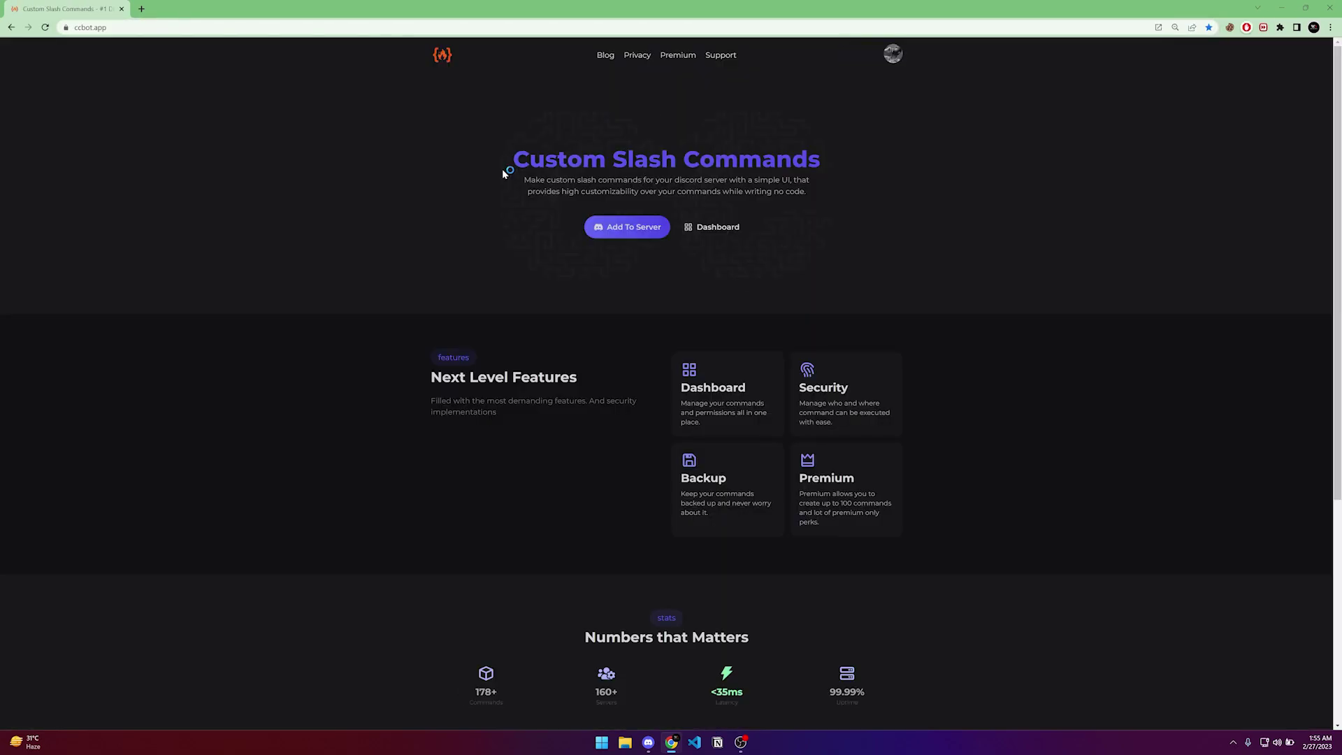
key(ctrl+plus)
key(ctrl+plus)
key(ctrl+plus)
key(ctrl+plus)
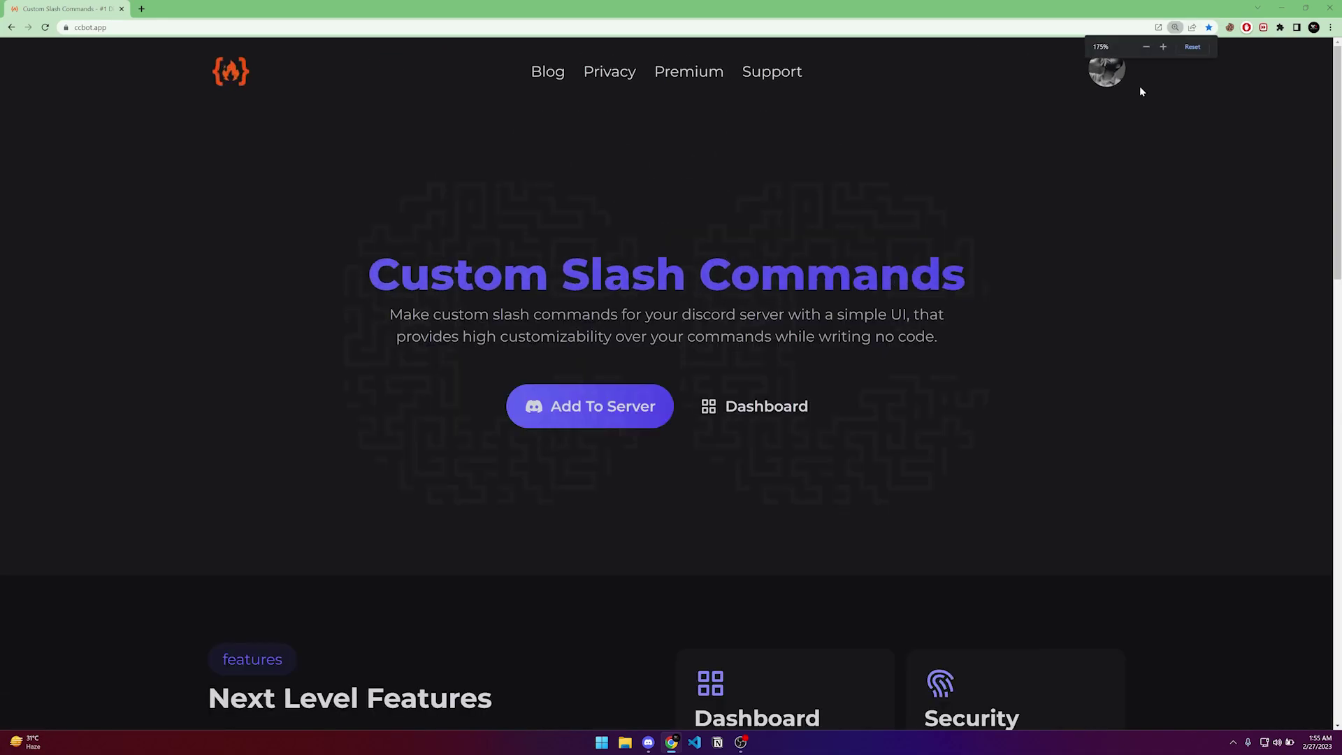
- Log out of the Custom Slash Commands site and log back in by authorizing the Discord account
click(1106, 69)
click(1005, 147)
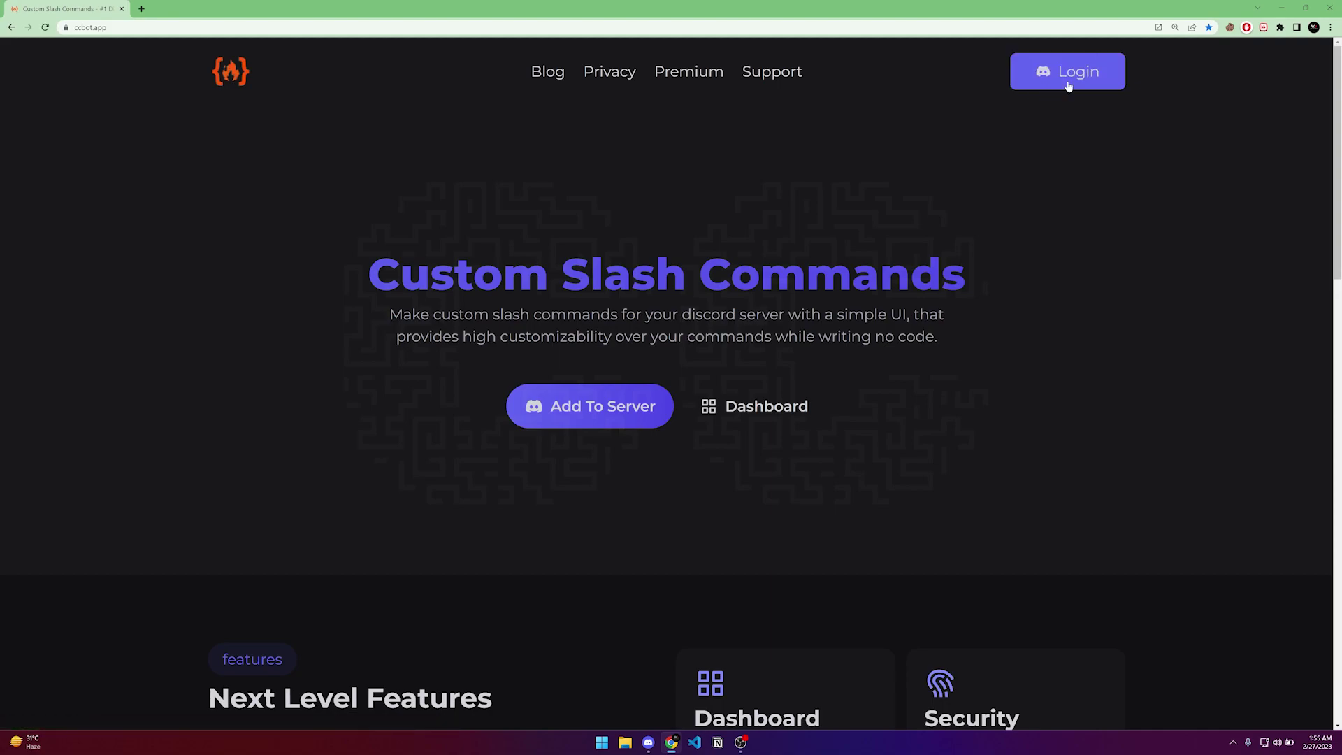
click(1111, 80)
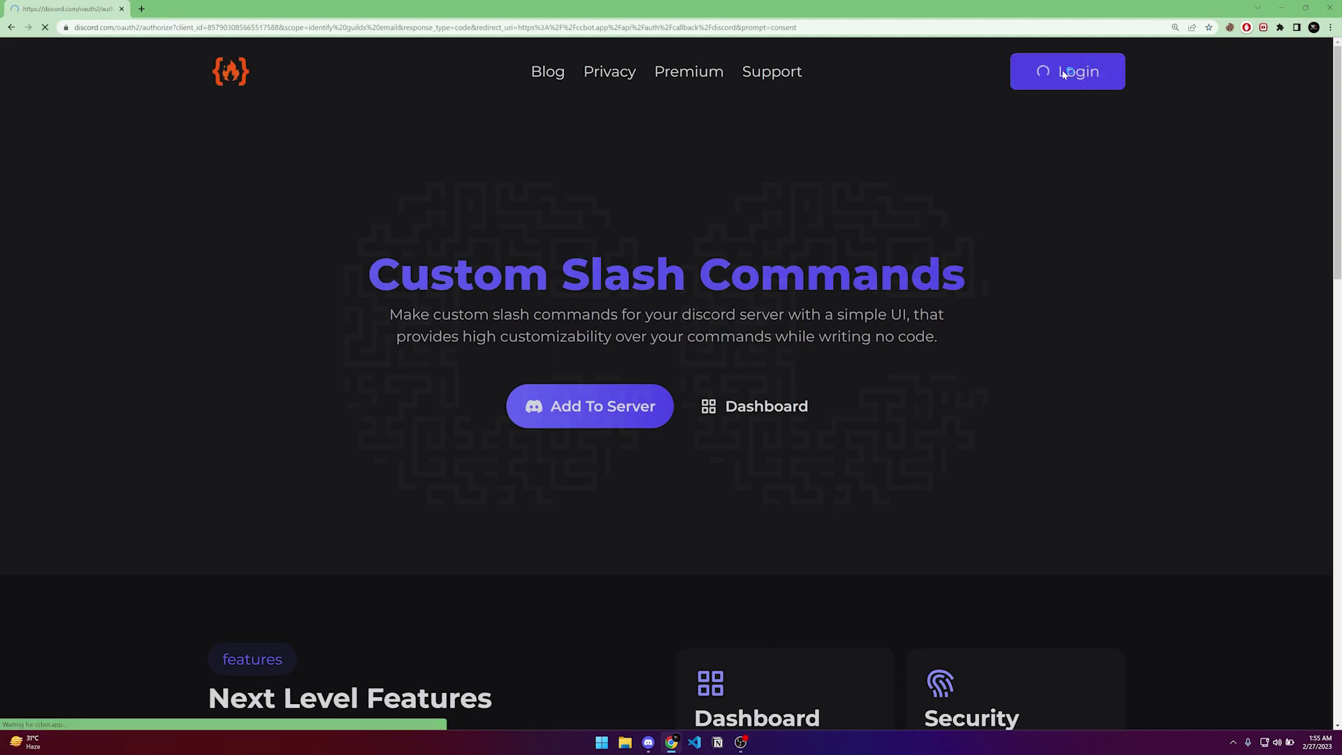
click(562, 609)
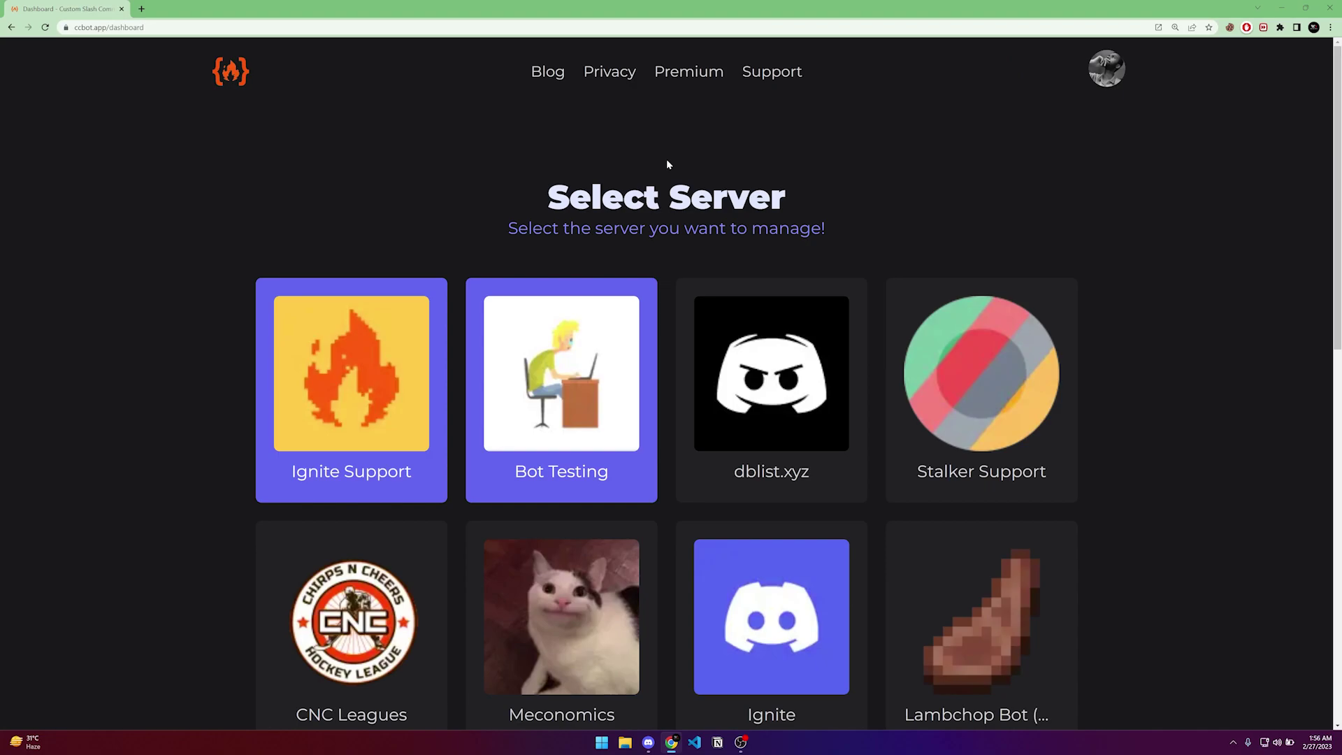
- Add the Slash Commands bot to the SlashCommands YT server and authorize it with all requested permissions
scroll(667, 163, down, 9)
scroll(692, 175, down, 3)
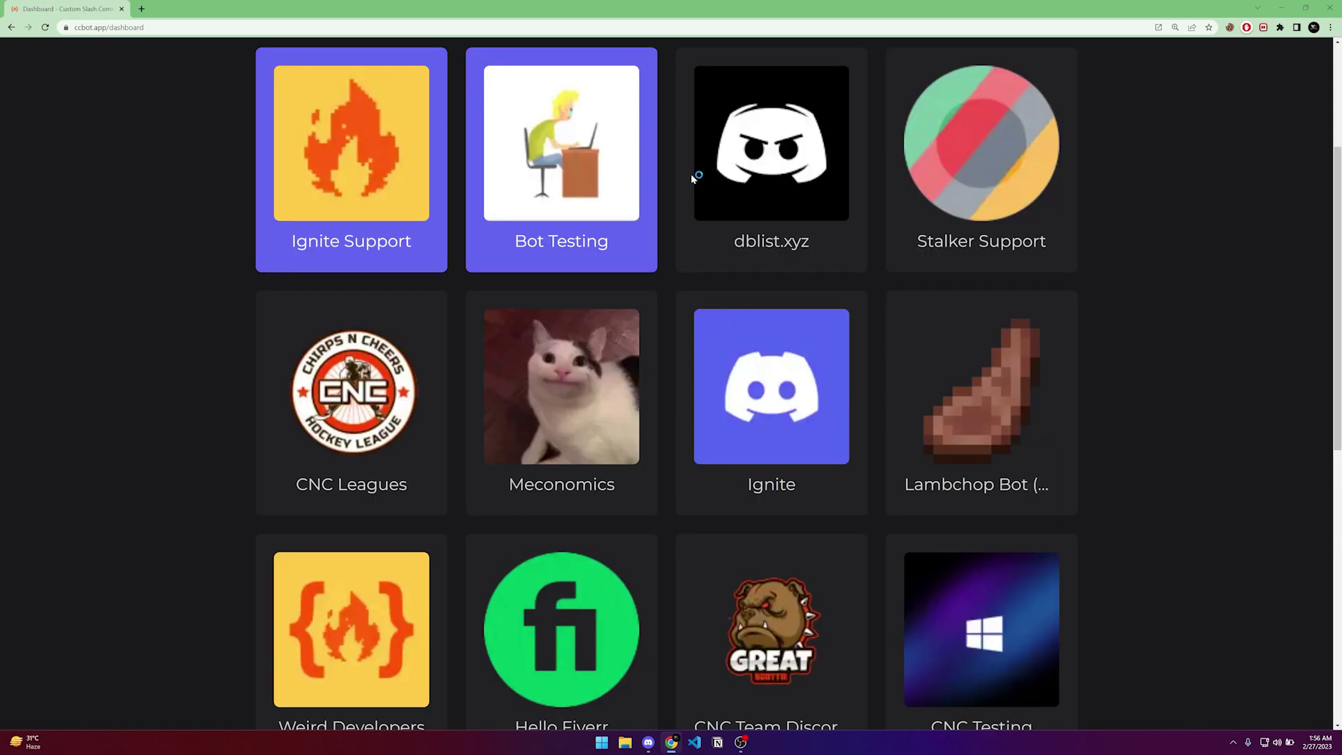
scroll(655, 171, down, 8)
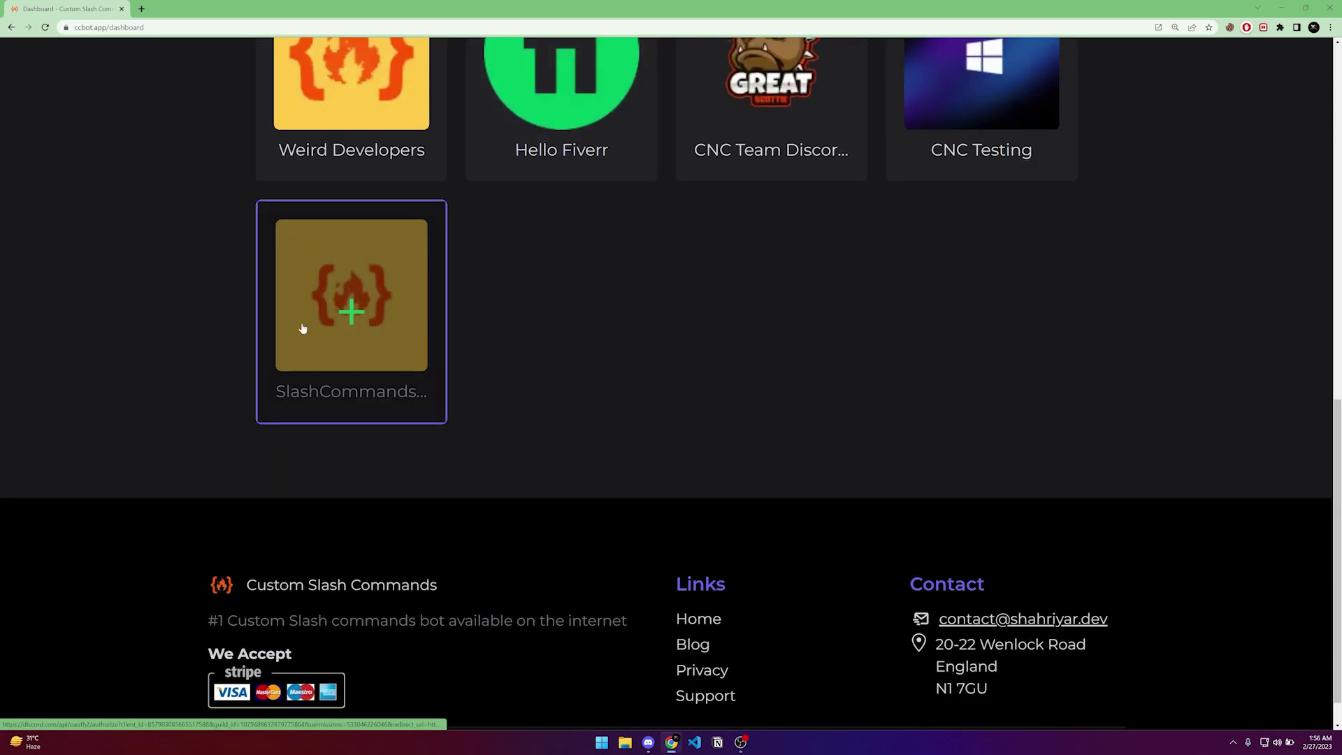
click(361, 318)
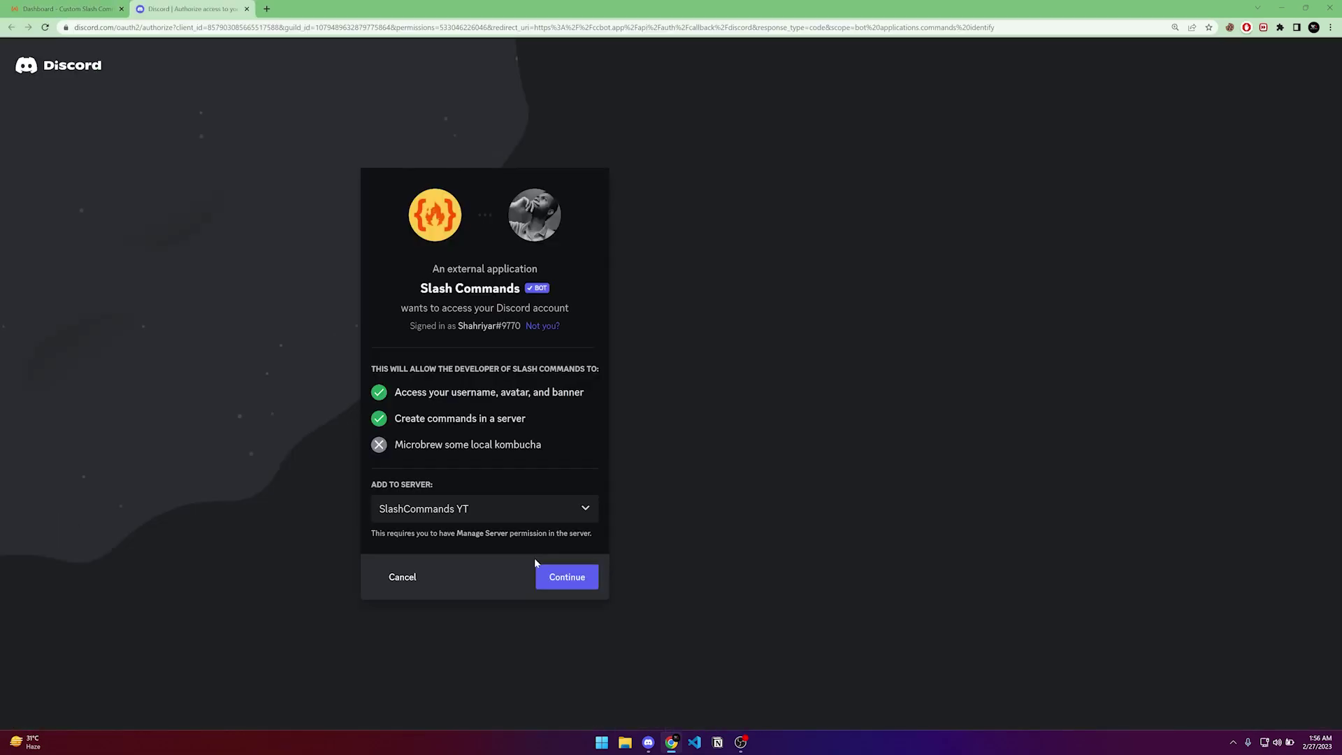
click(566, 575)
scroll(524, 447, down, 4)
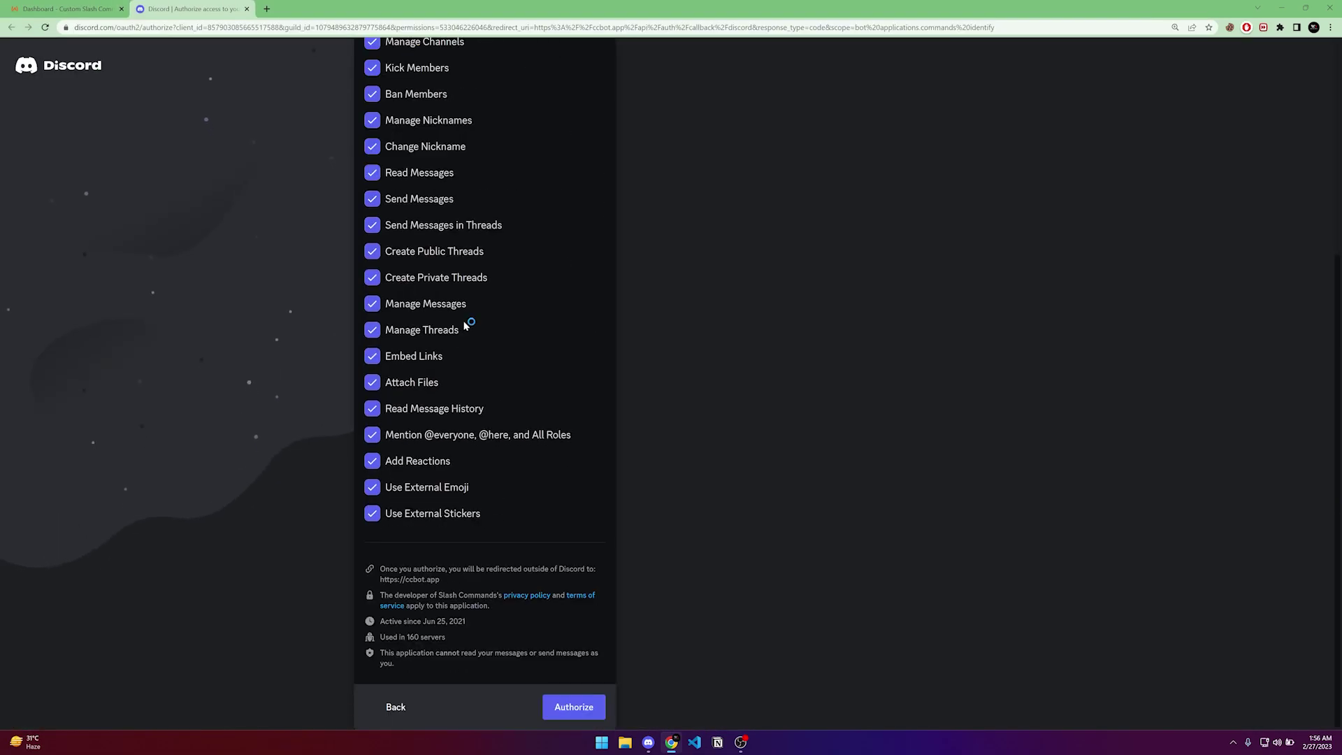
scroll(419, 227, up, 5)
scroll(419, 230, down, 5)
scroll(413, 215, up, 3)
scroll(413, 225, down, 3)
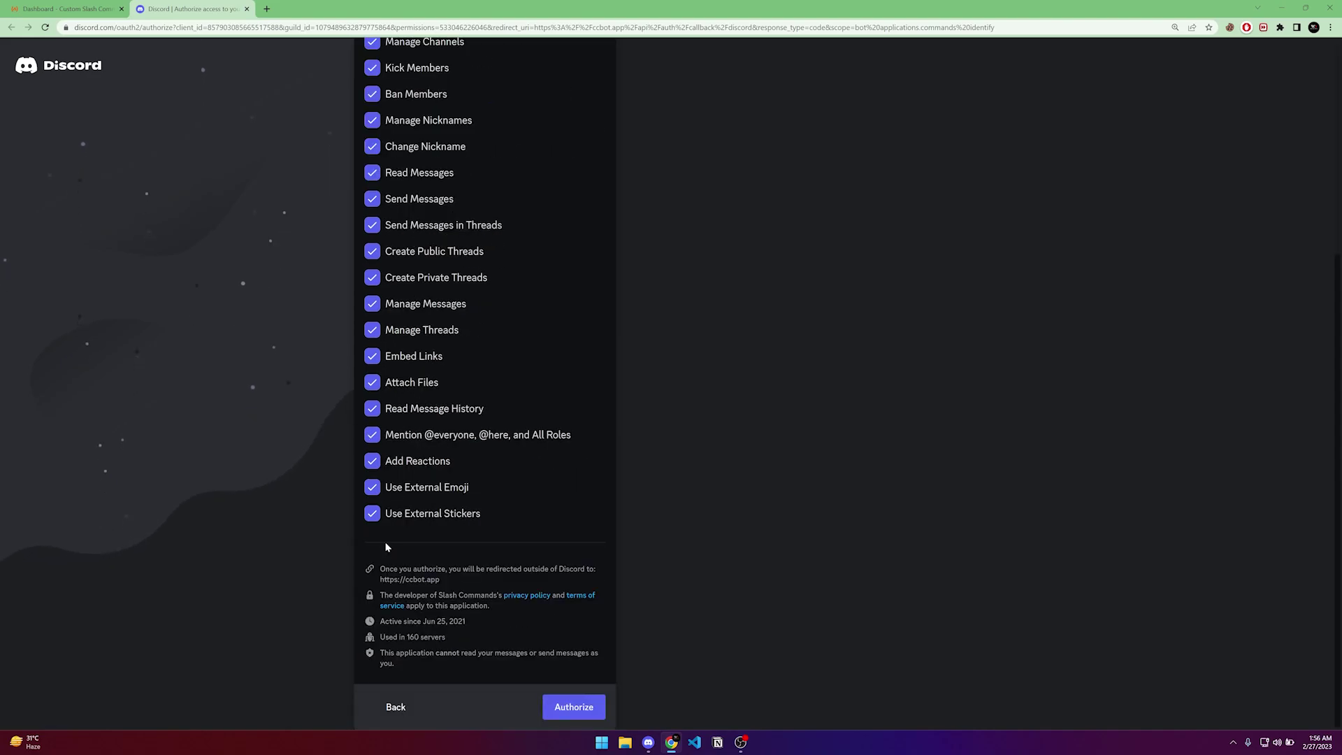
click(575, 706)
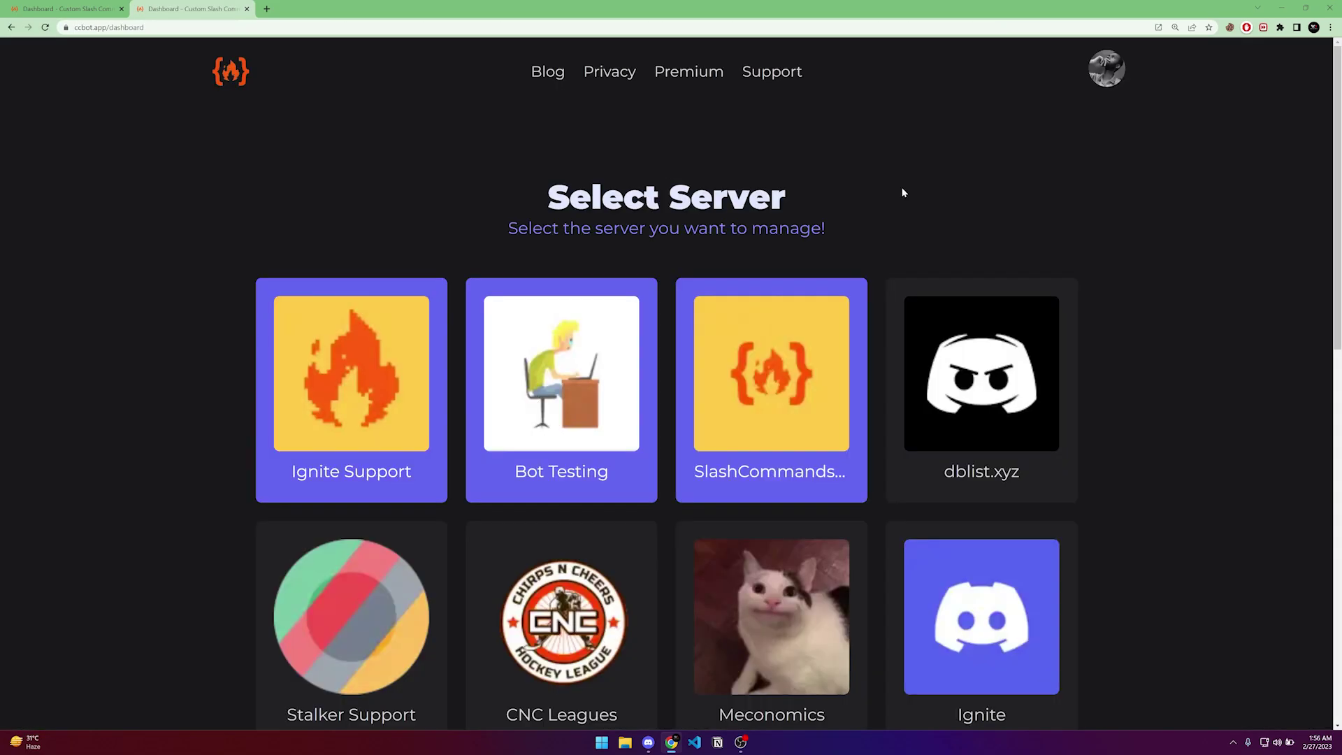
- Open the dashboard of the SlashCommands YT server and start creating a new command
click(756, 371)
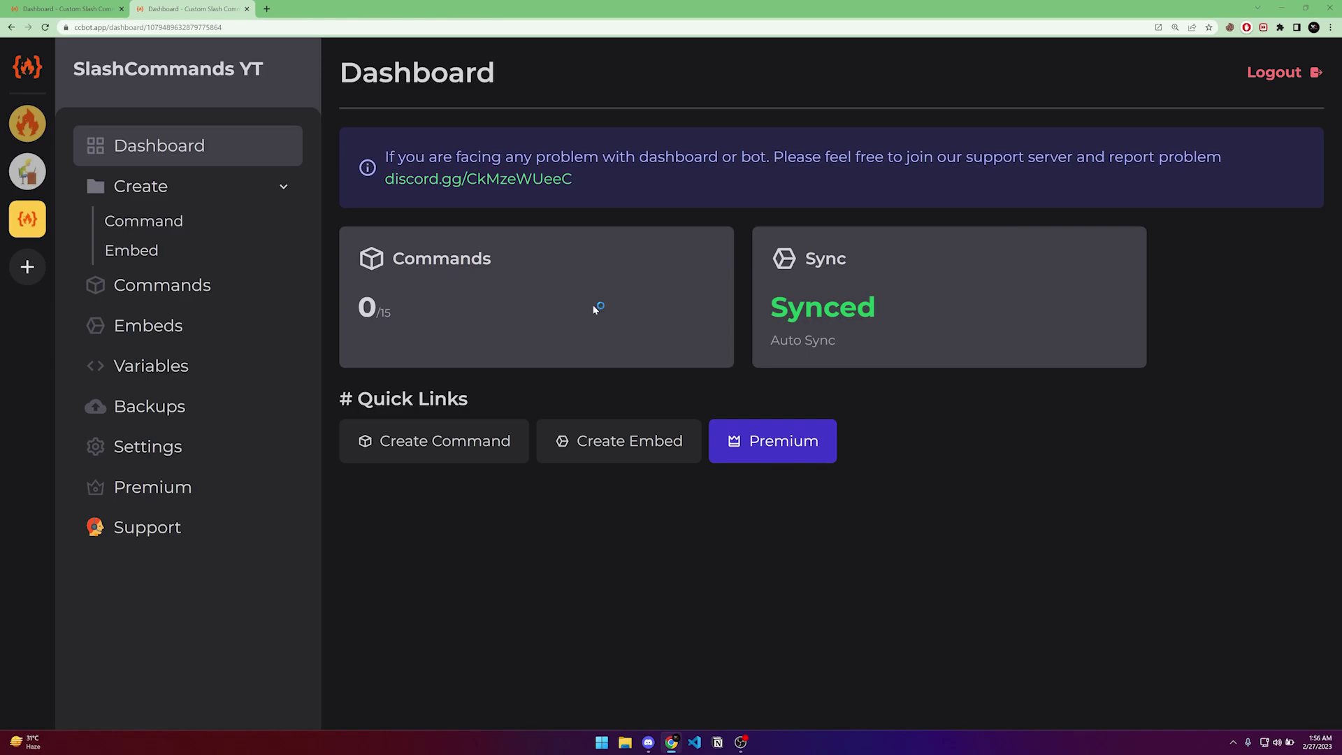
click(441, 444)
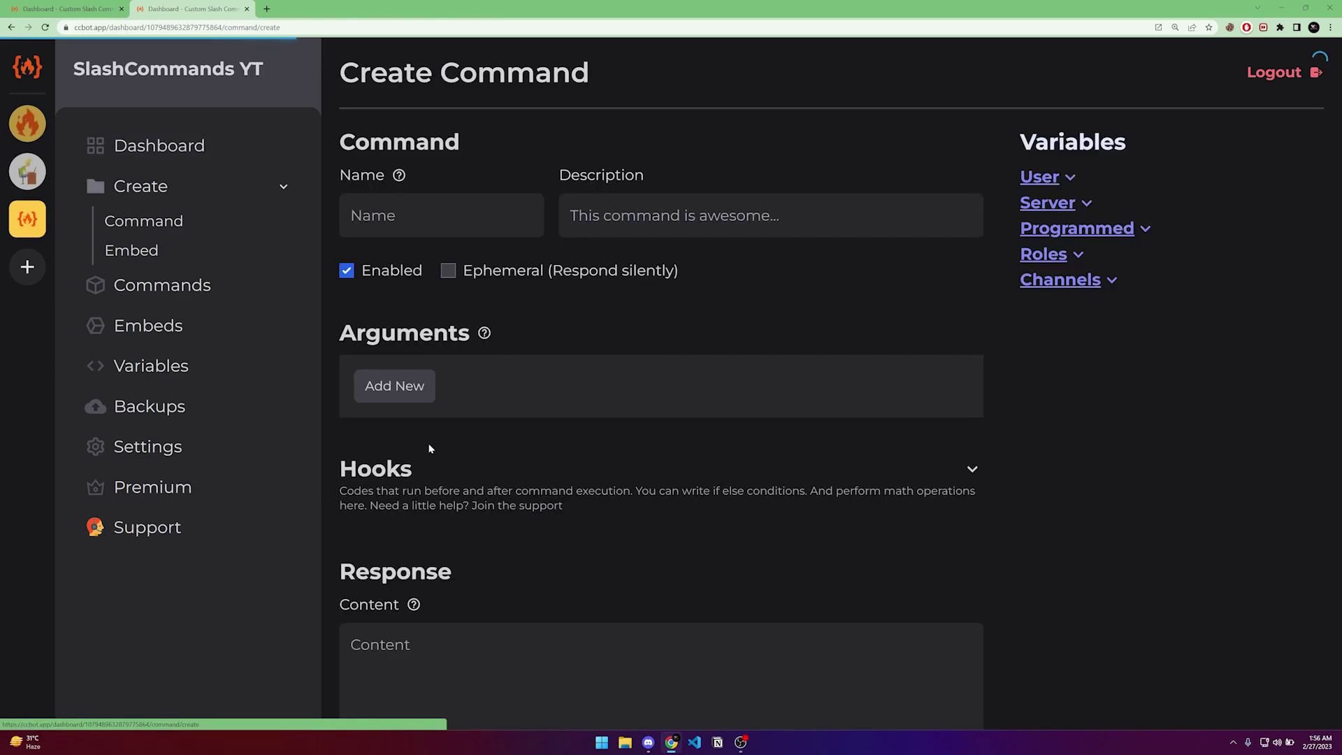
click(439, 221)
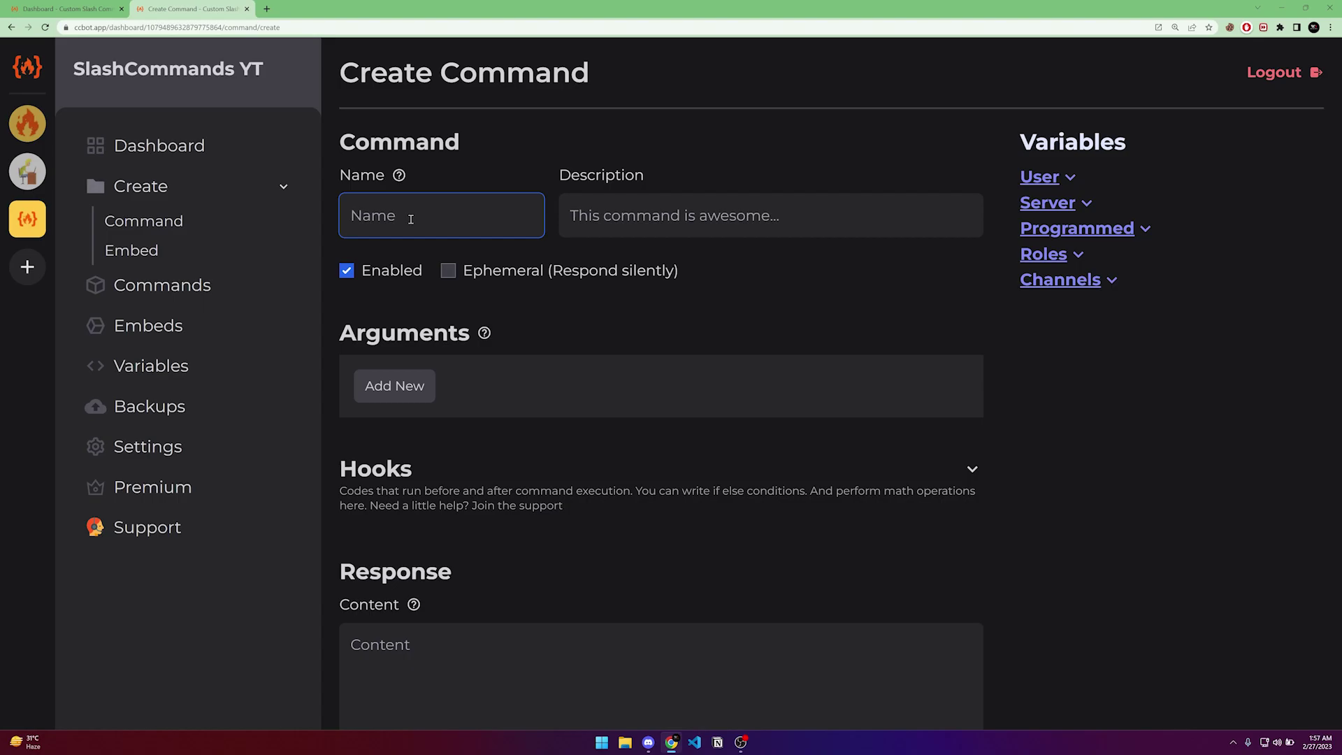
- View the slash commands offered in Discord's slash-test channel and return to the command form in Chrome
click(648, 742)
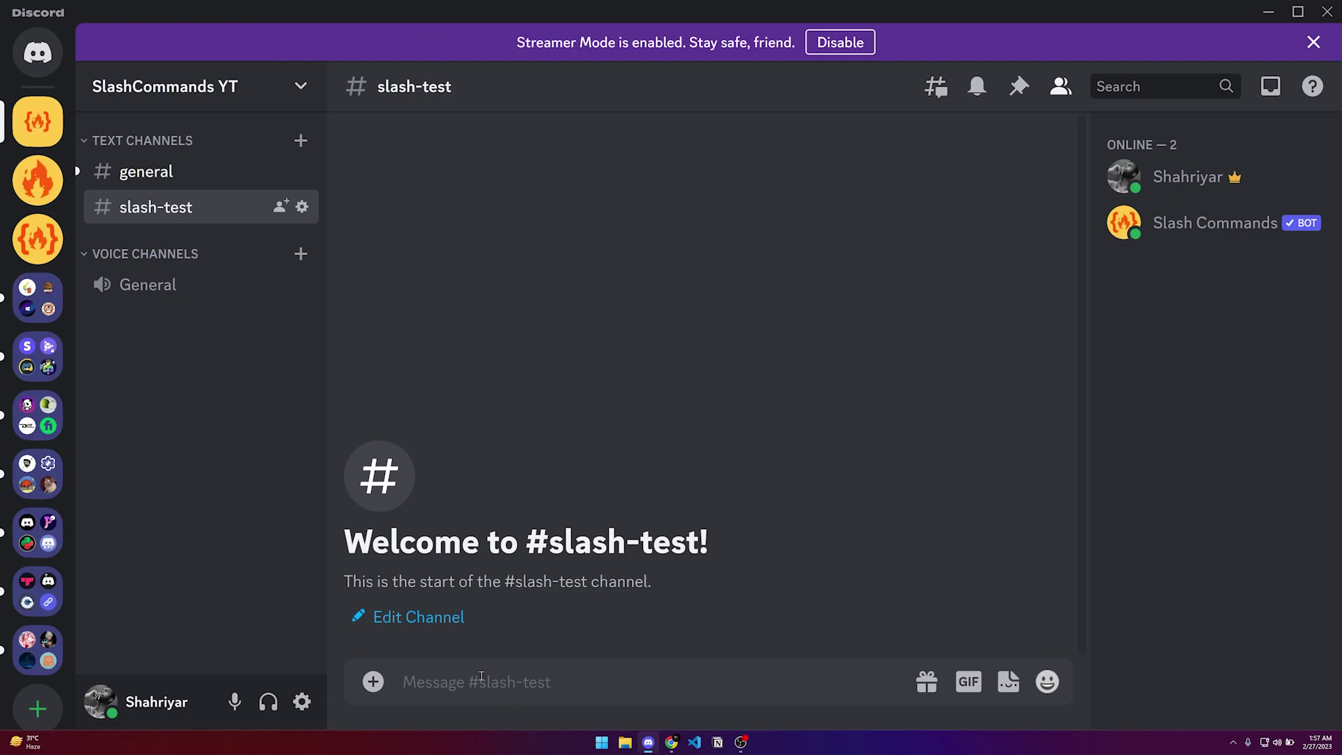
text(/)
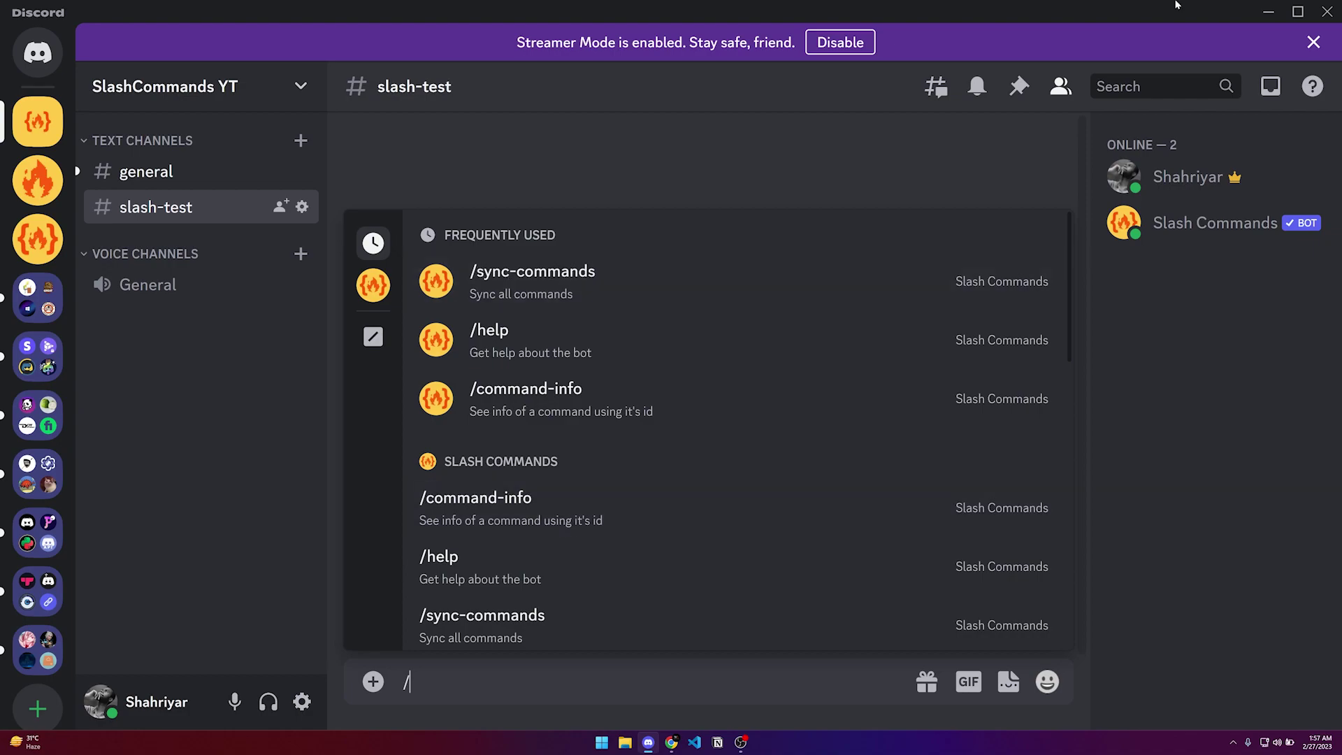
key(alt+Tab)
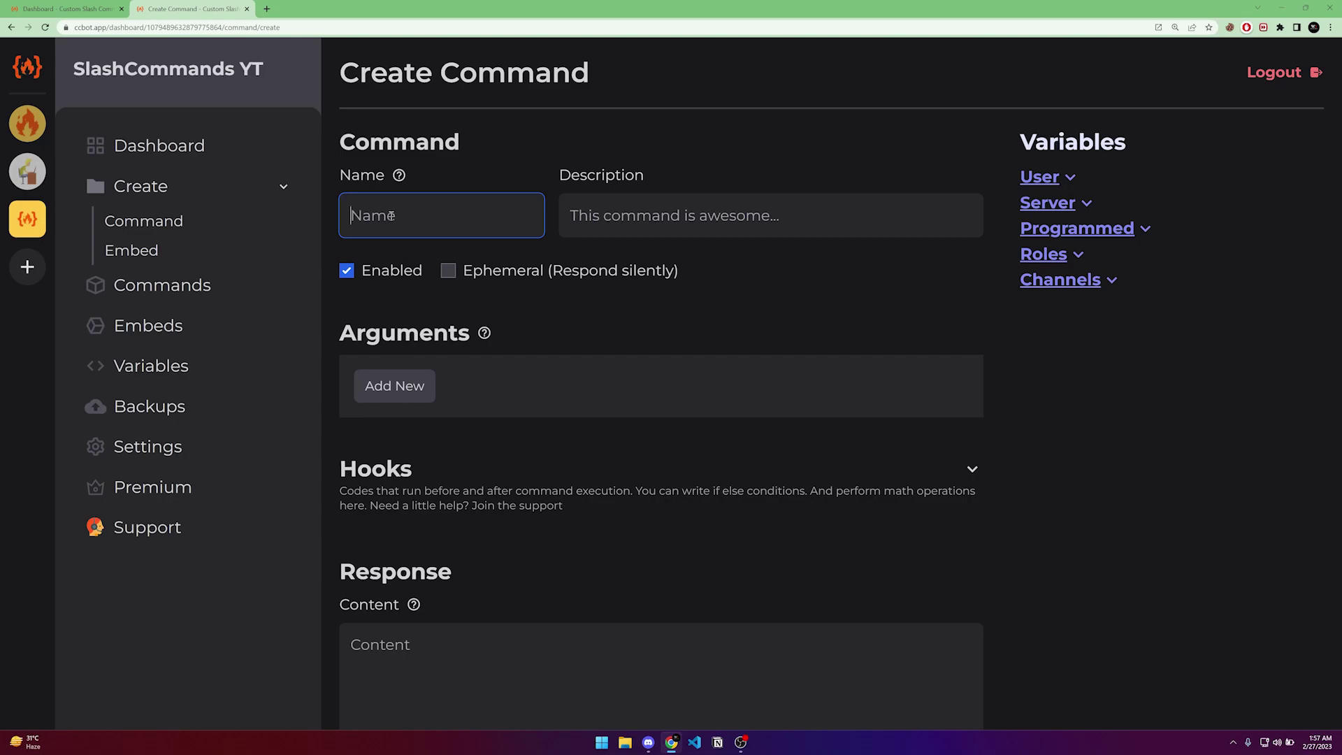
- Name the new command "hello" and enter the description "This command will say hello"
text(hello)
key(Tab)
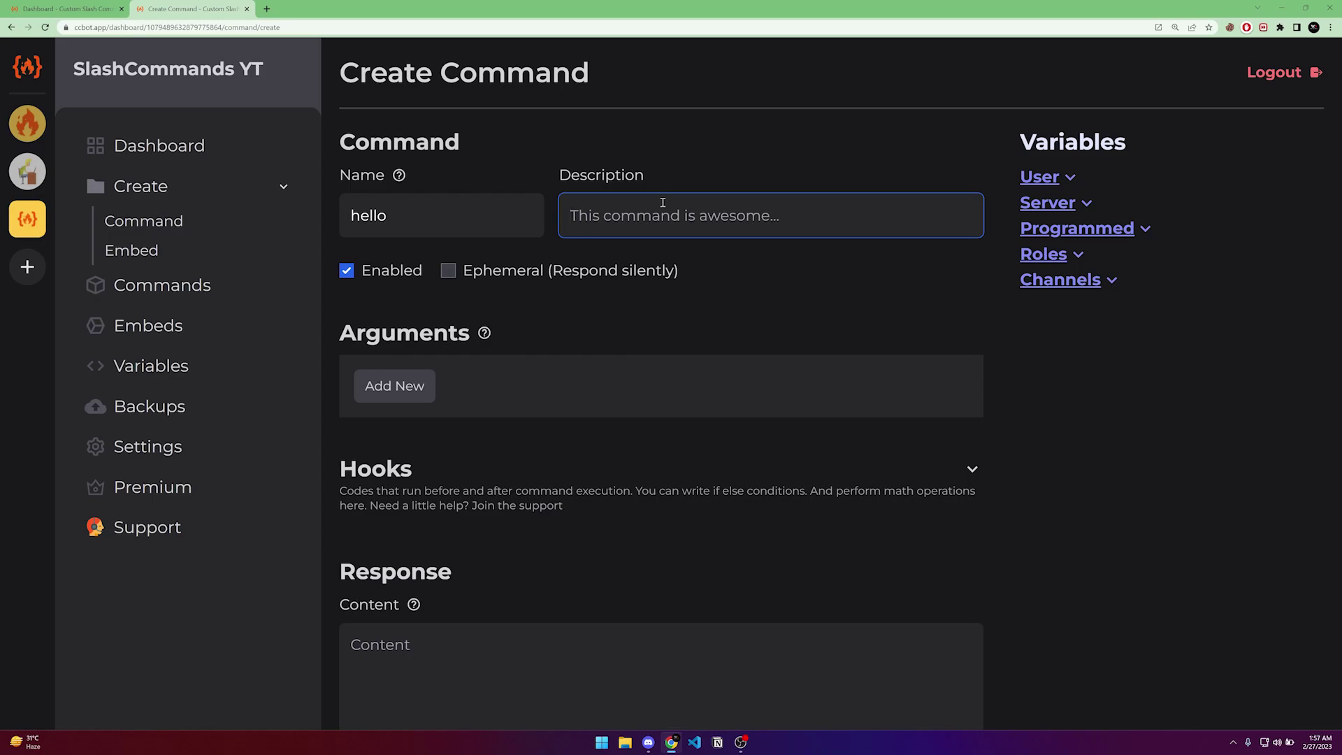
text(This command will say he)
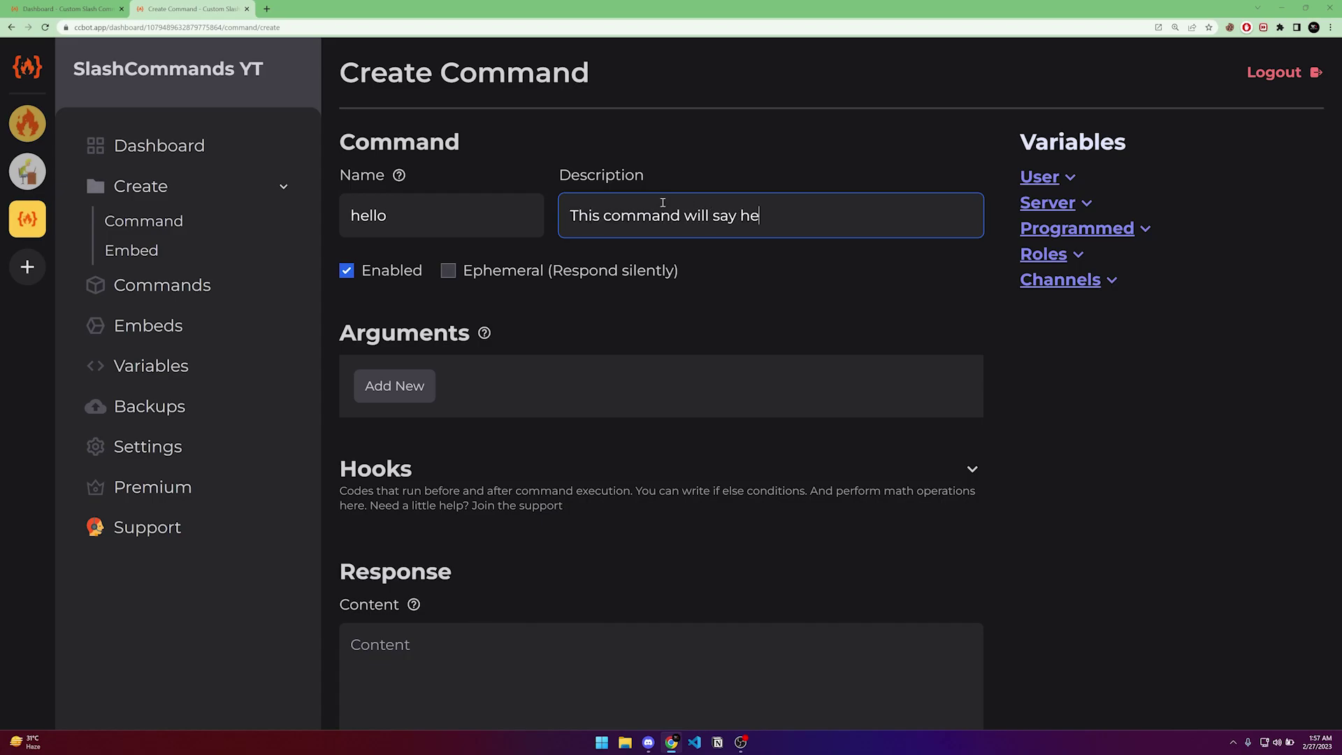
text(llo)
- Set the command's response content to "Hello" and create the command
scroll(572, 299, down, 1)
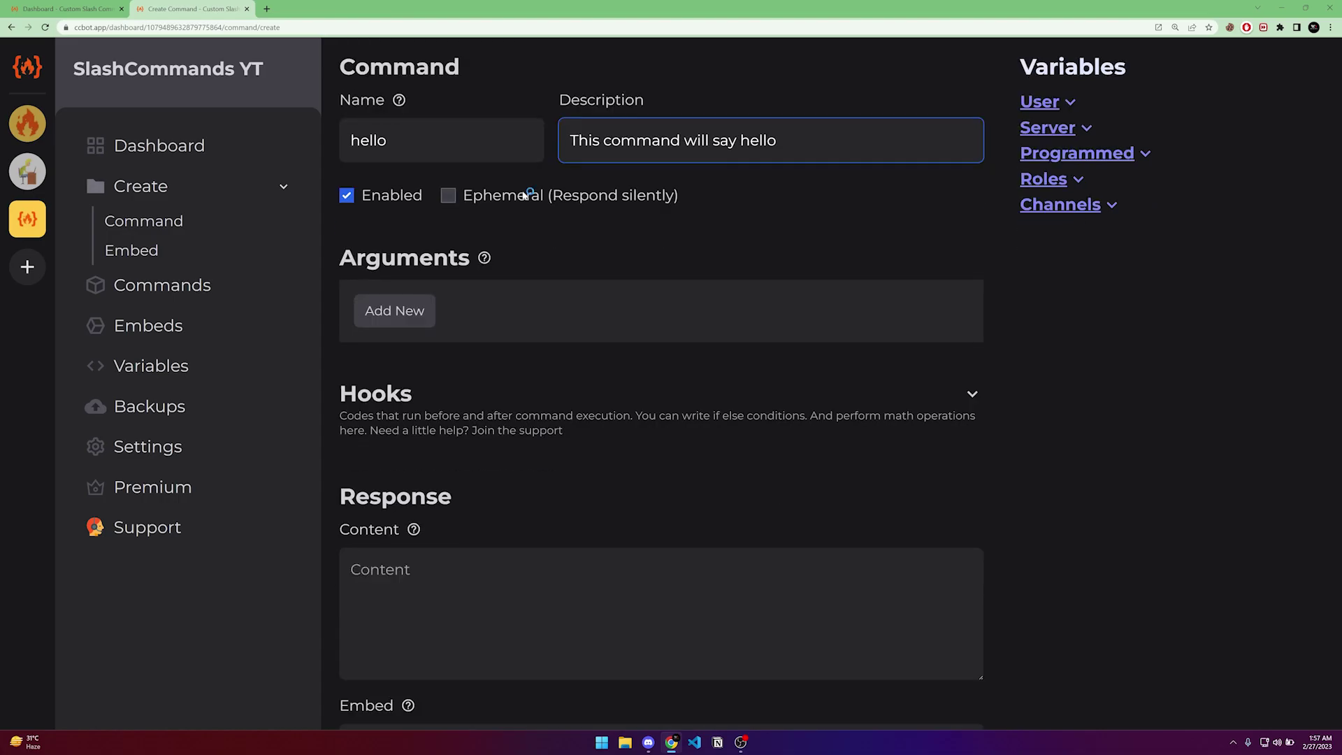
scroll(424, 235, down, 1)
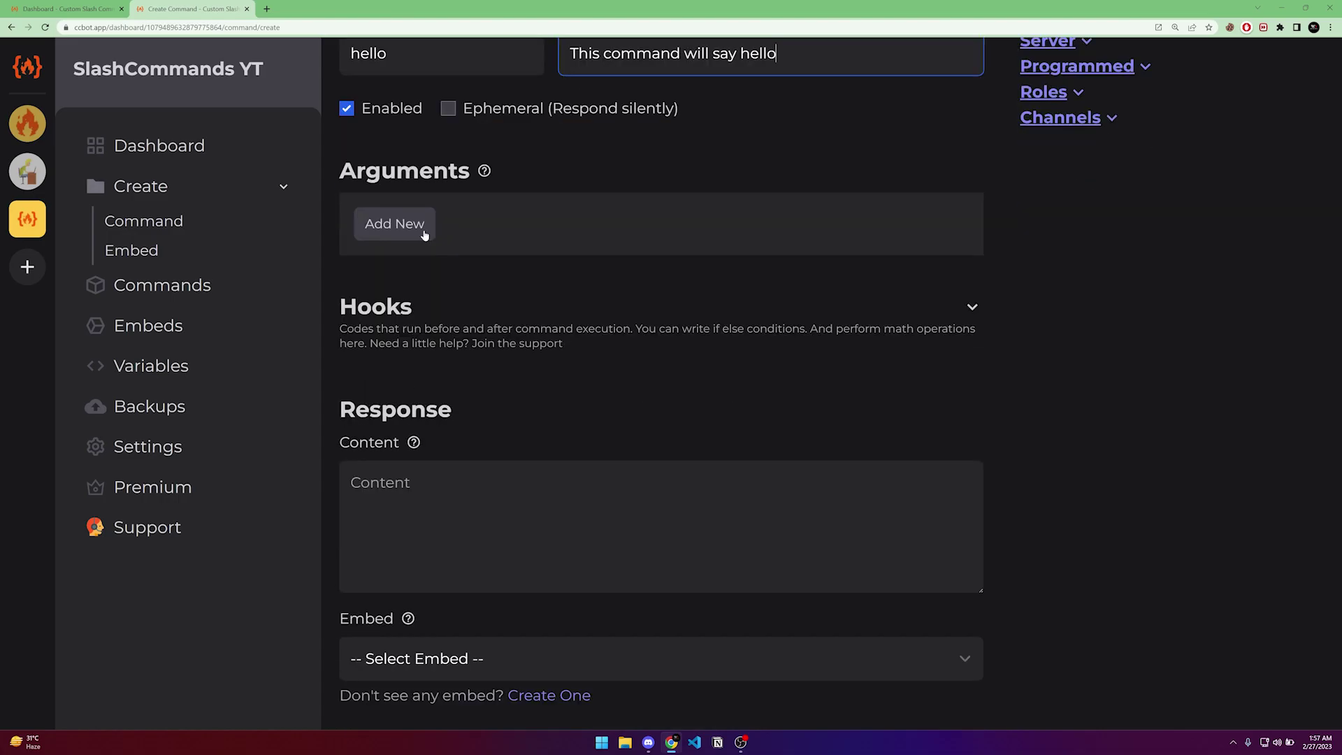
scroll(644, 203, up, 1)
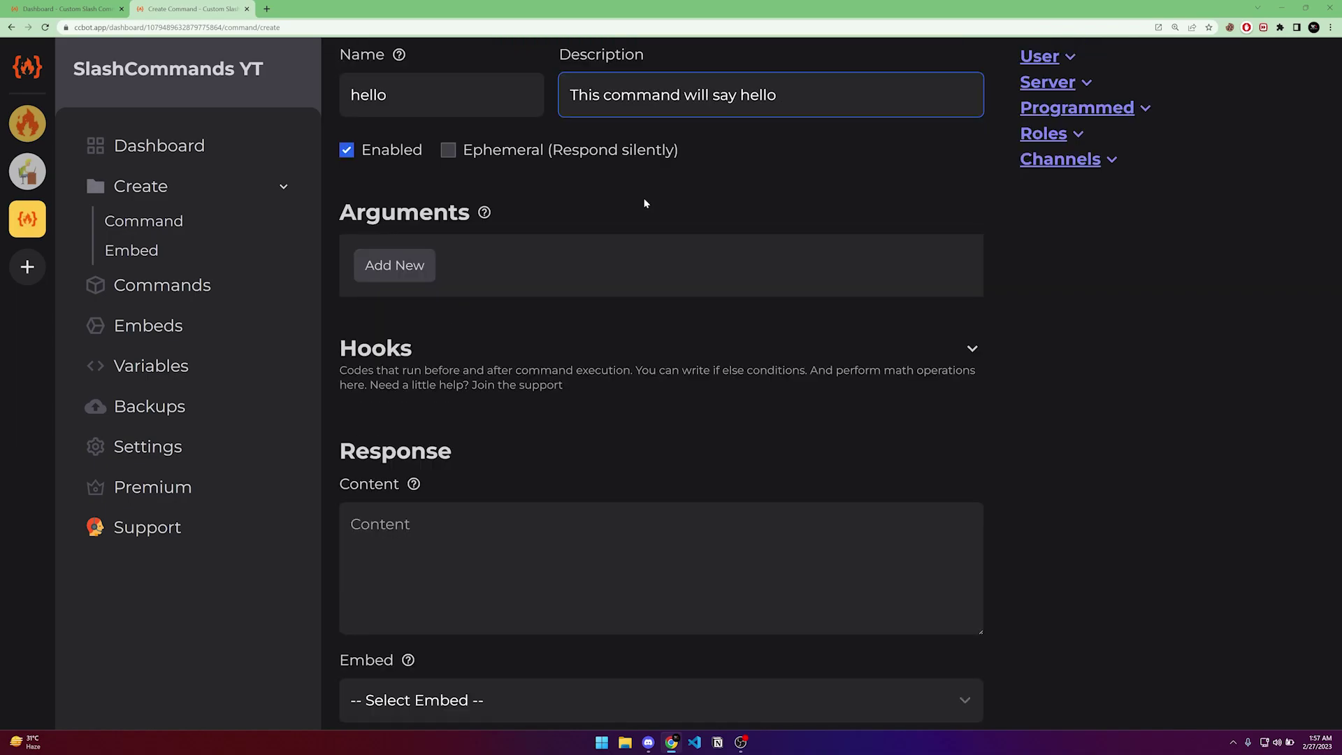
scroll(426, 474, down, 2)
click(427, 474)
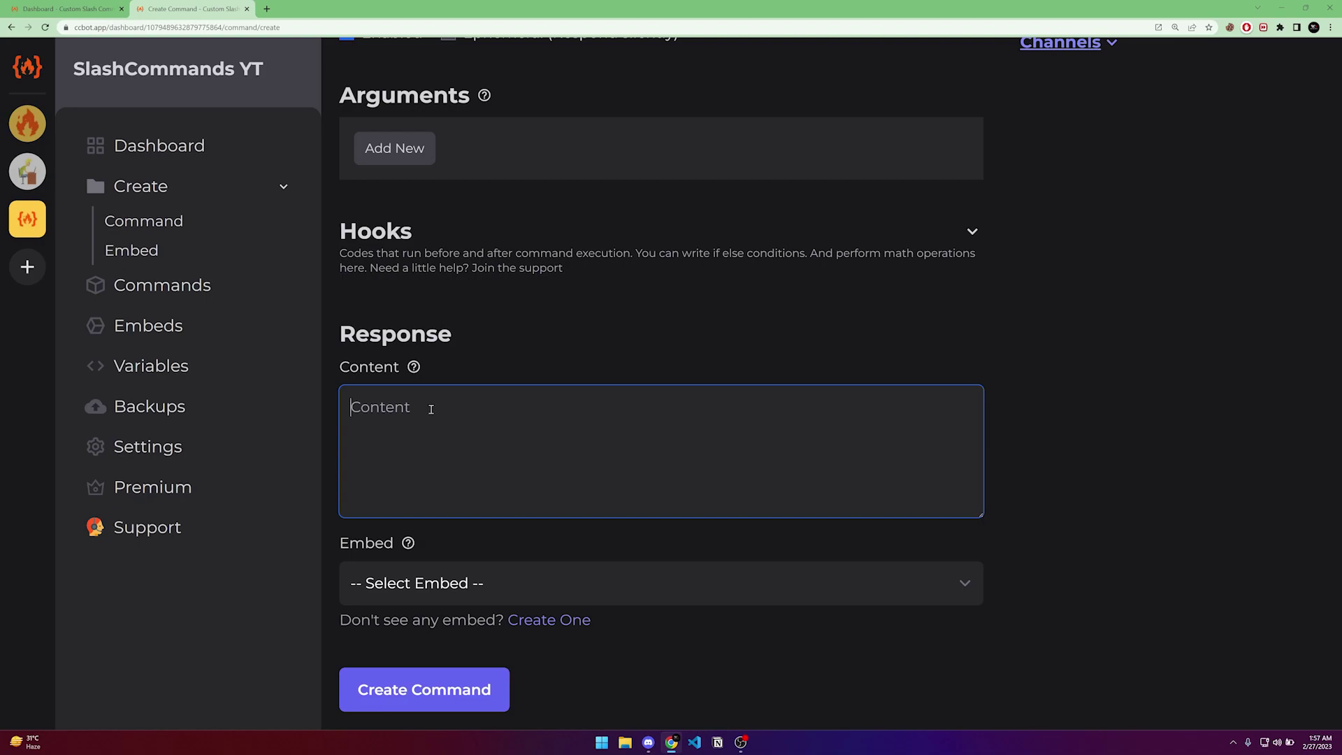
text(Hello)
click(424, 688)
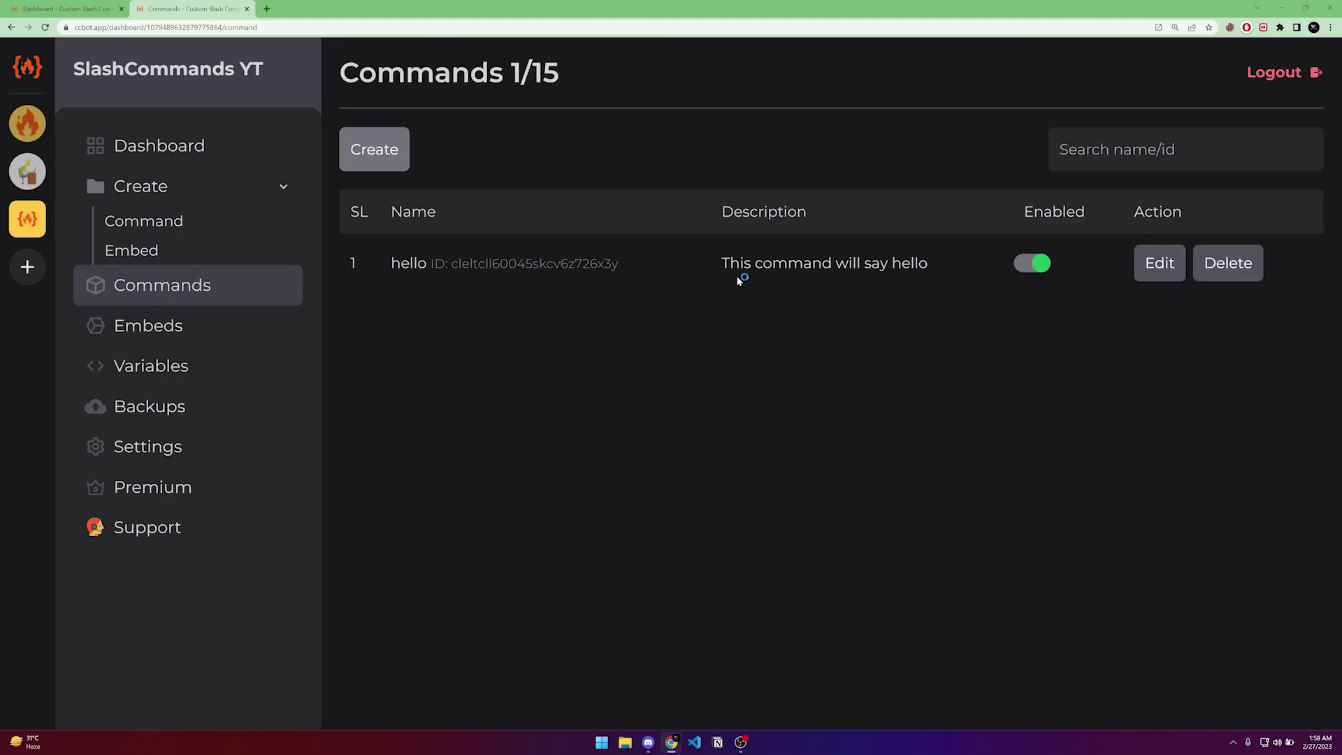
- Switch to Discord, run /hello in the slash-test channel and highlight the bot's reply text
click(648, 740)
click(489, 671)
text(/hell)
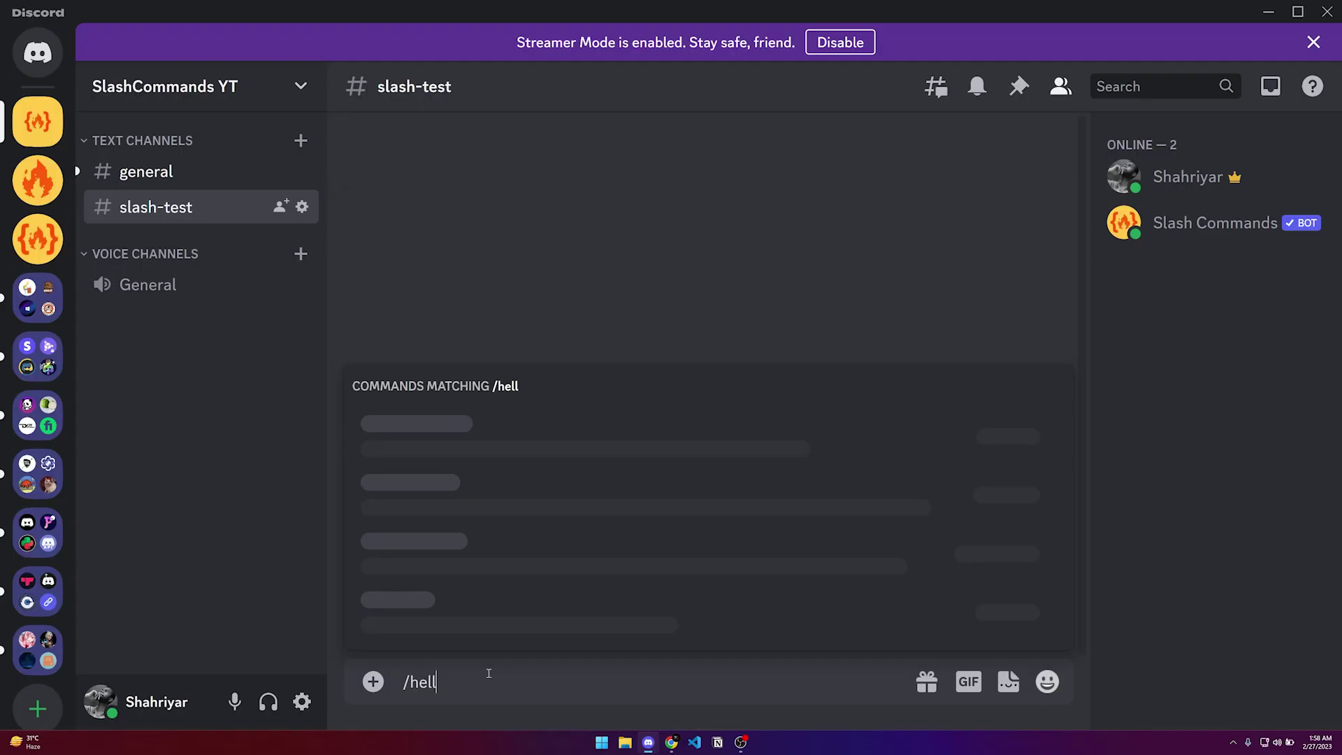
text(o)
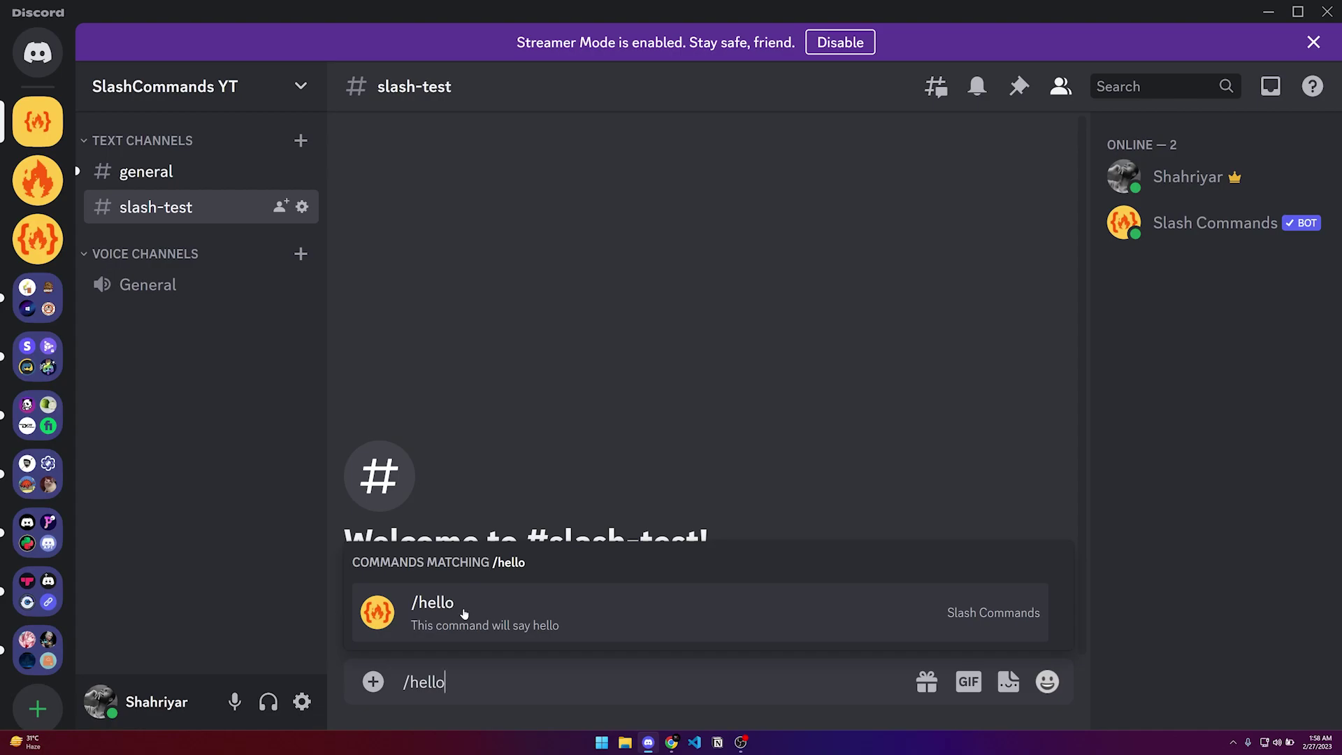
key(Return)
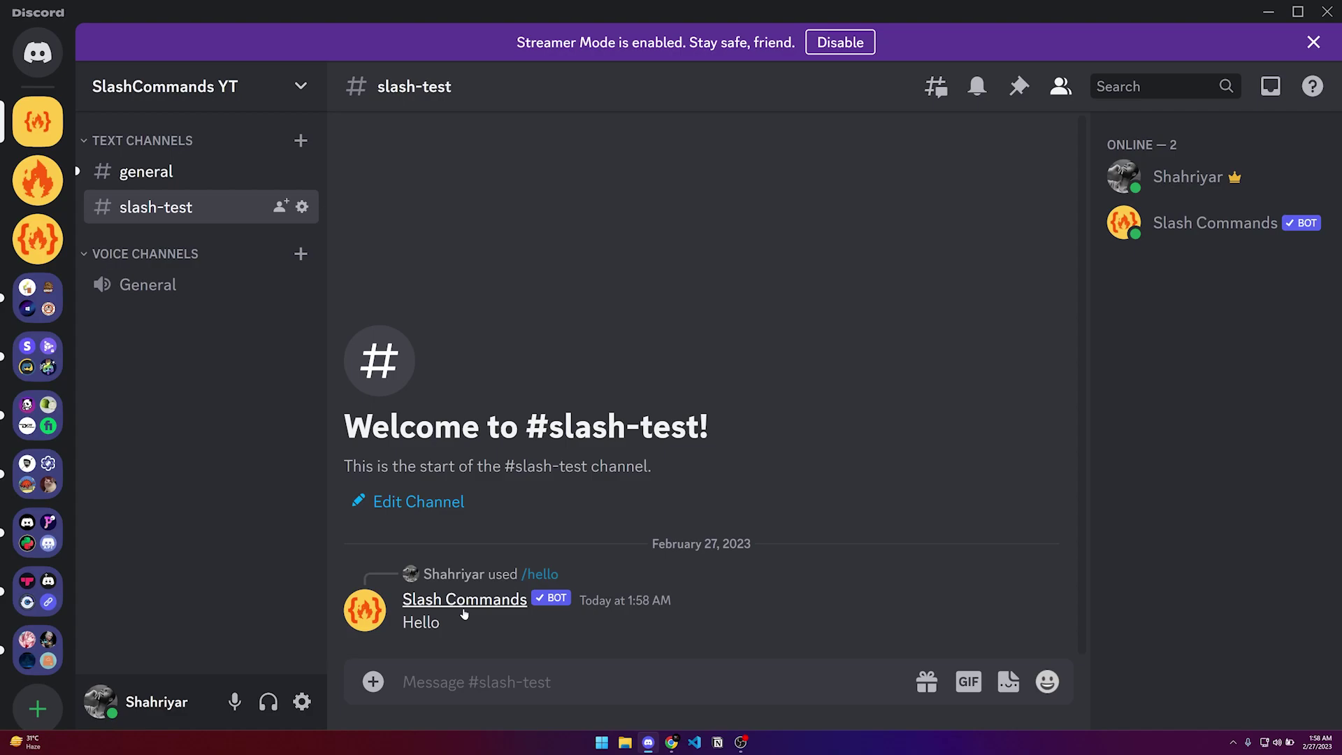
drag(403, 624, 468, 620)
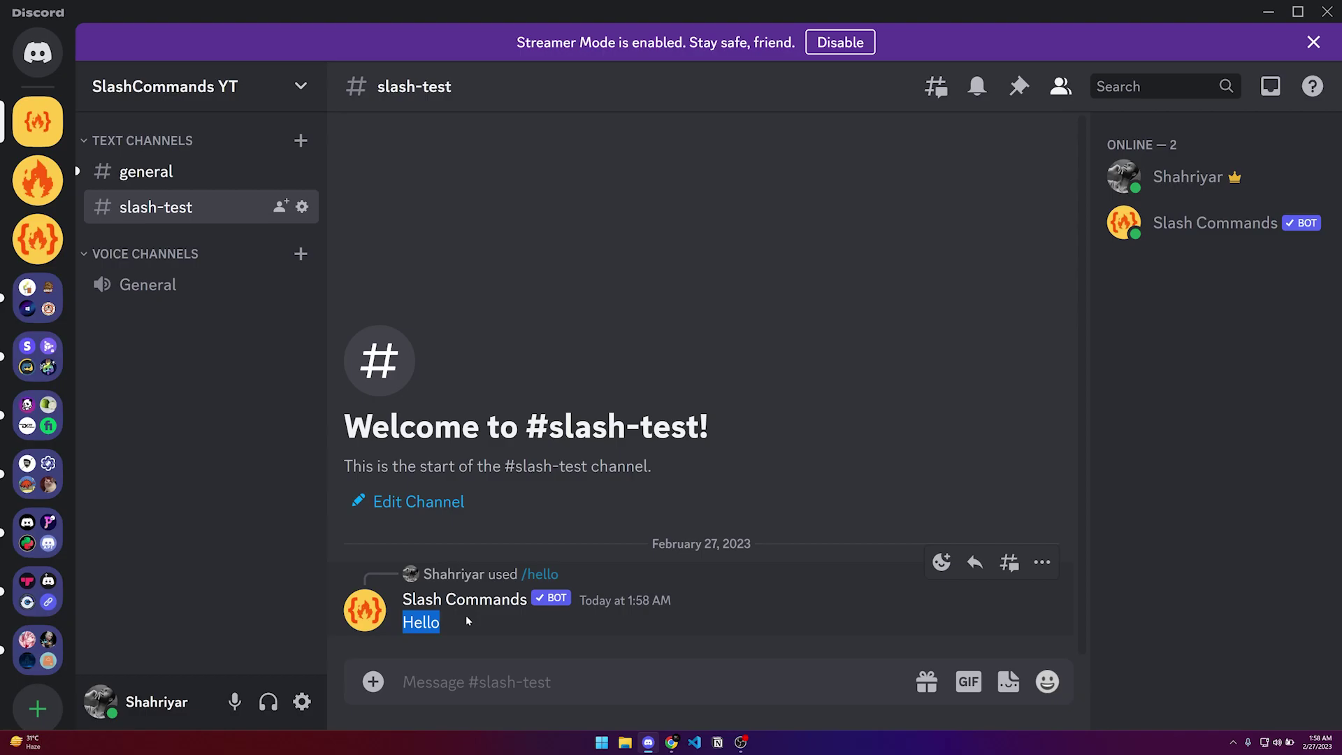
- Return to Chrome, open the hello command for editing and check the embed choices for its response
key(alt+Tab)
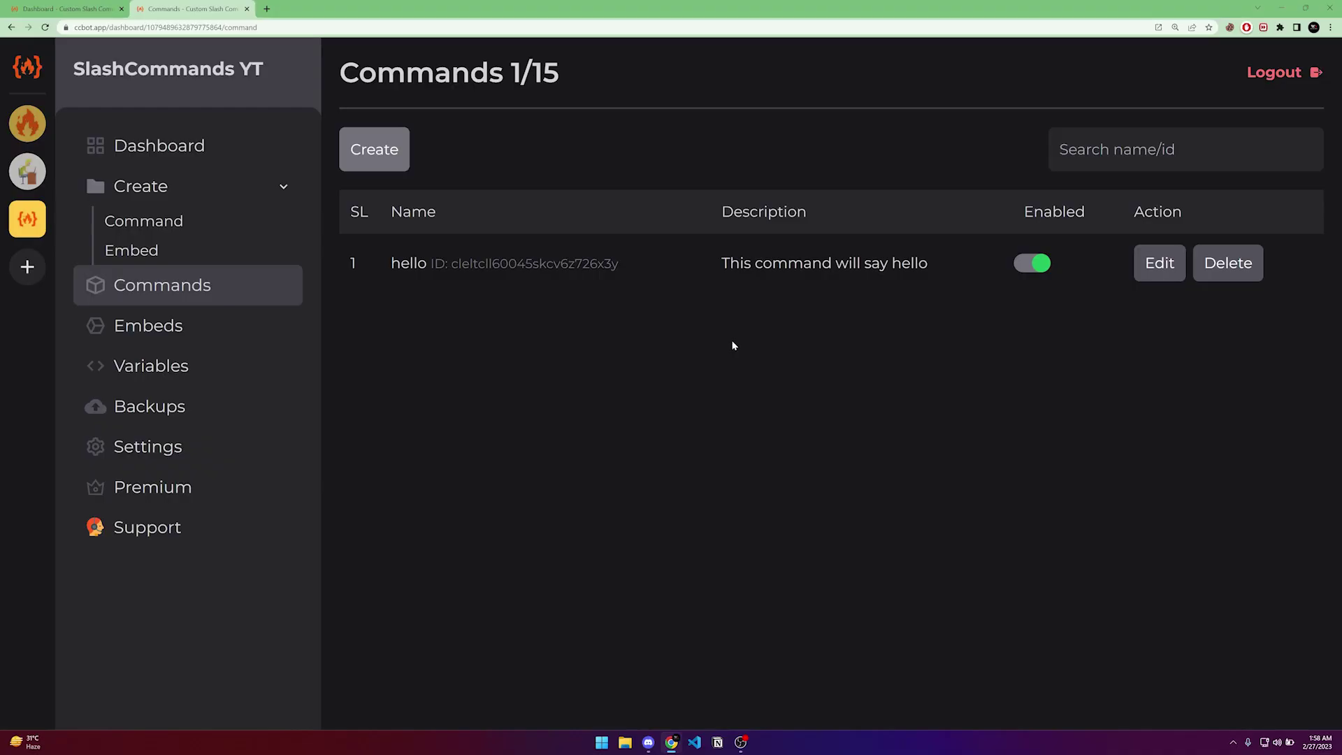
click(1161, 269)
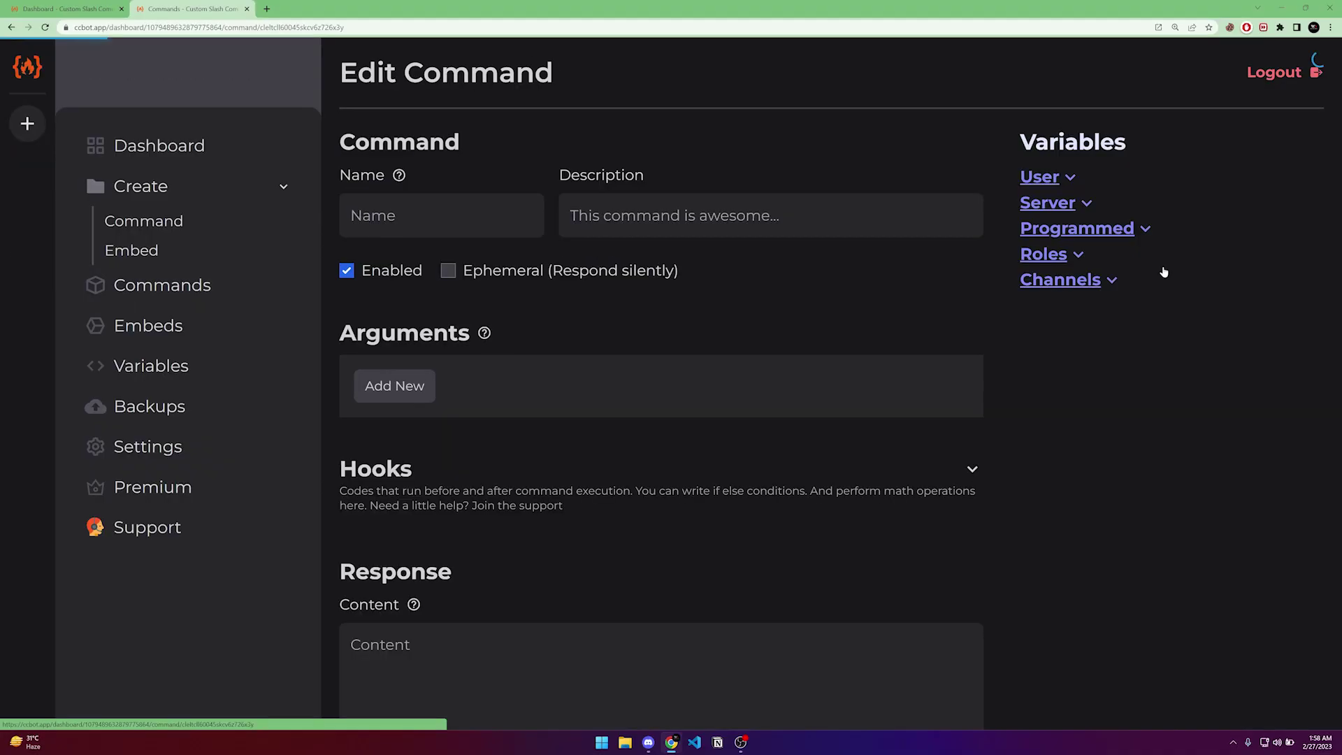
scroll(517, 285, down, 3)
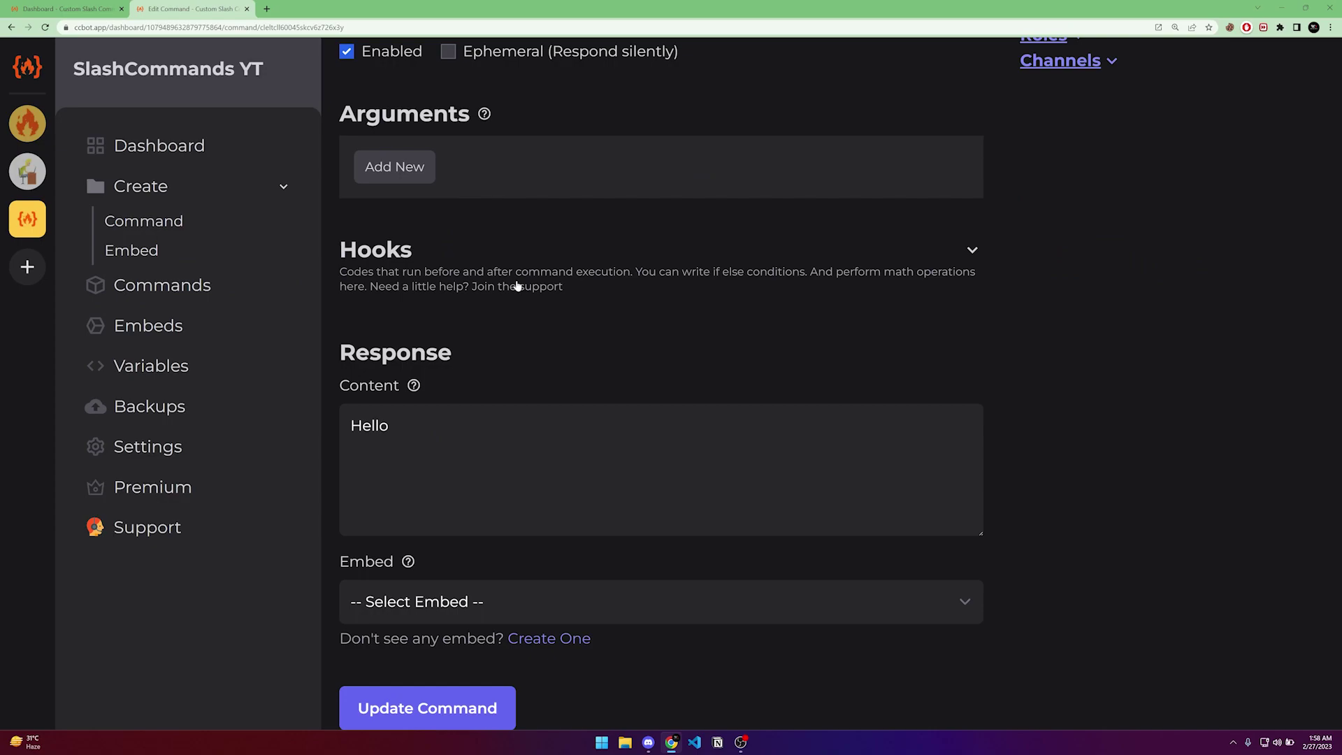
scroll(438, 587, down, 1)
click(433, 591)
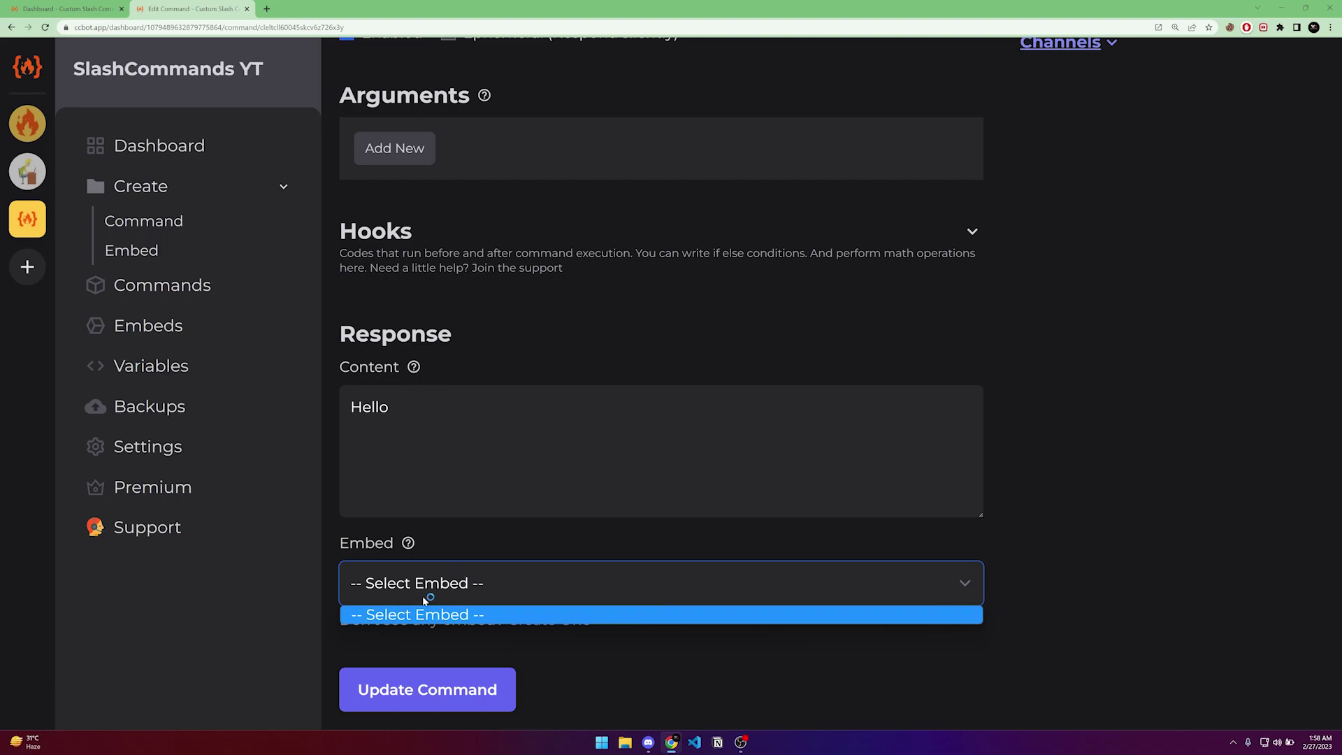
click(383, 547)
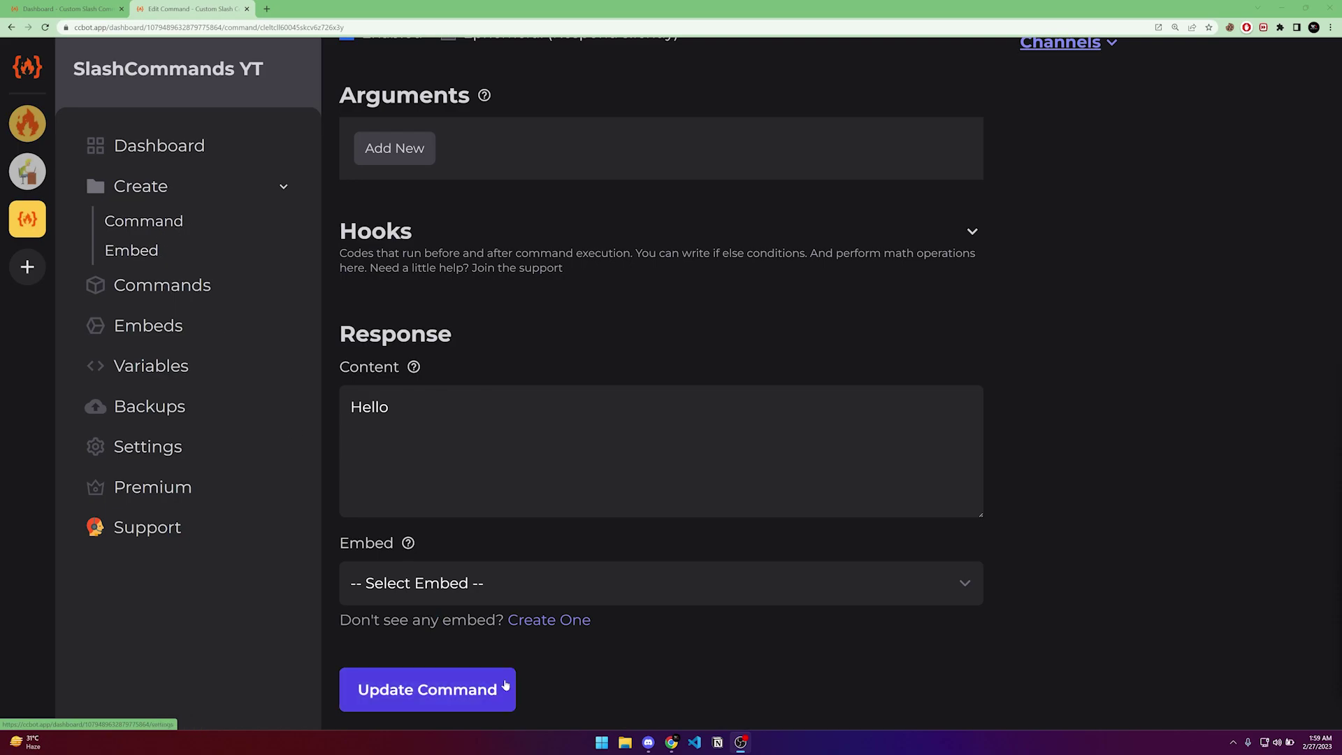
- Start a new embed from the hello command's page and name it "This is a test embed"
click(549, 621)
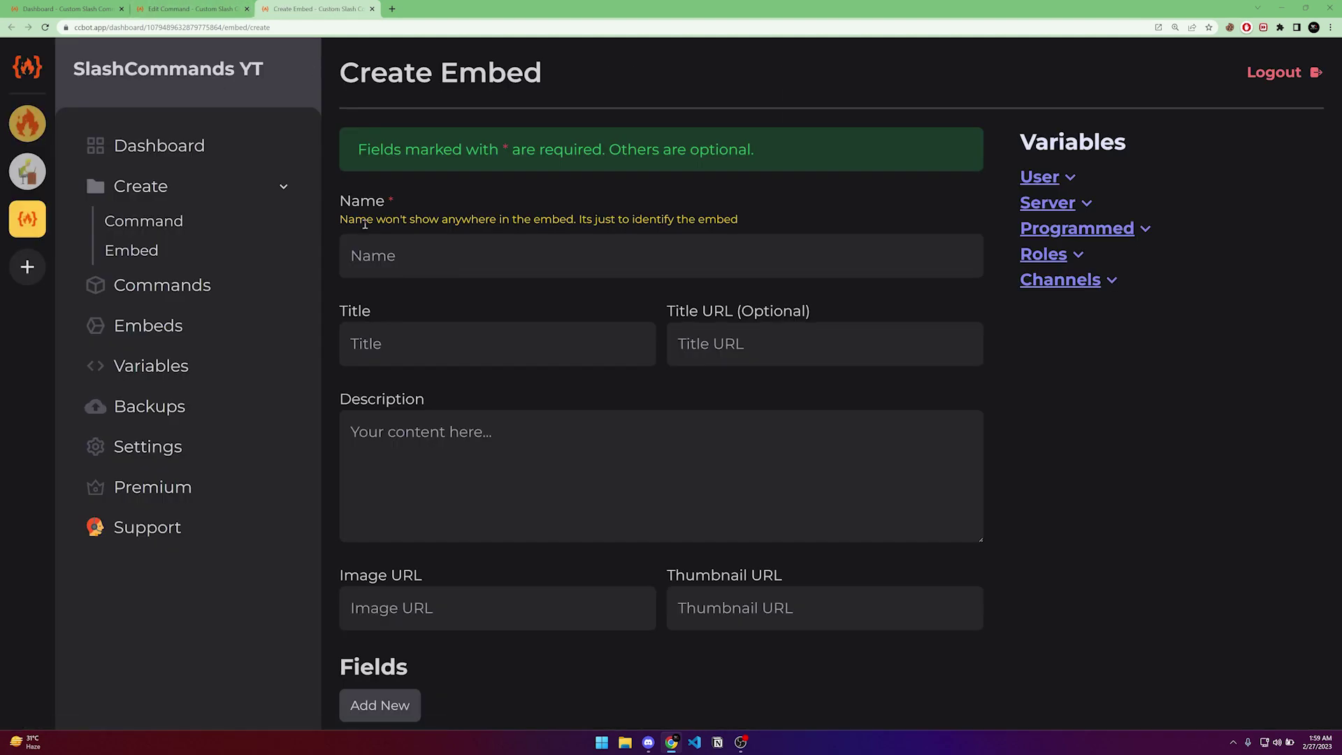
click(428, 258)
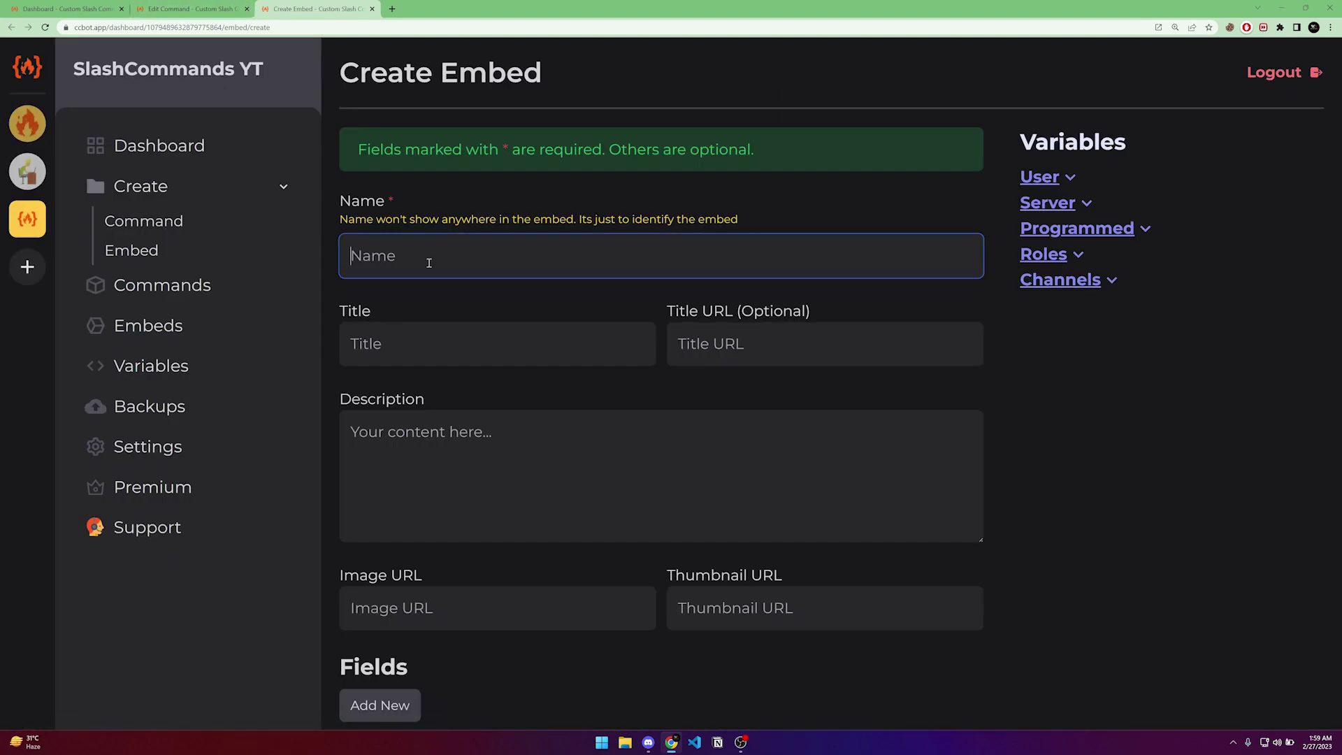
scroll(866, 380, down, 1)
scroll(768, 405, down, 5)
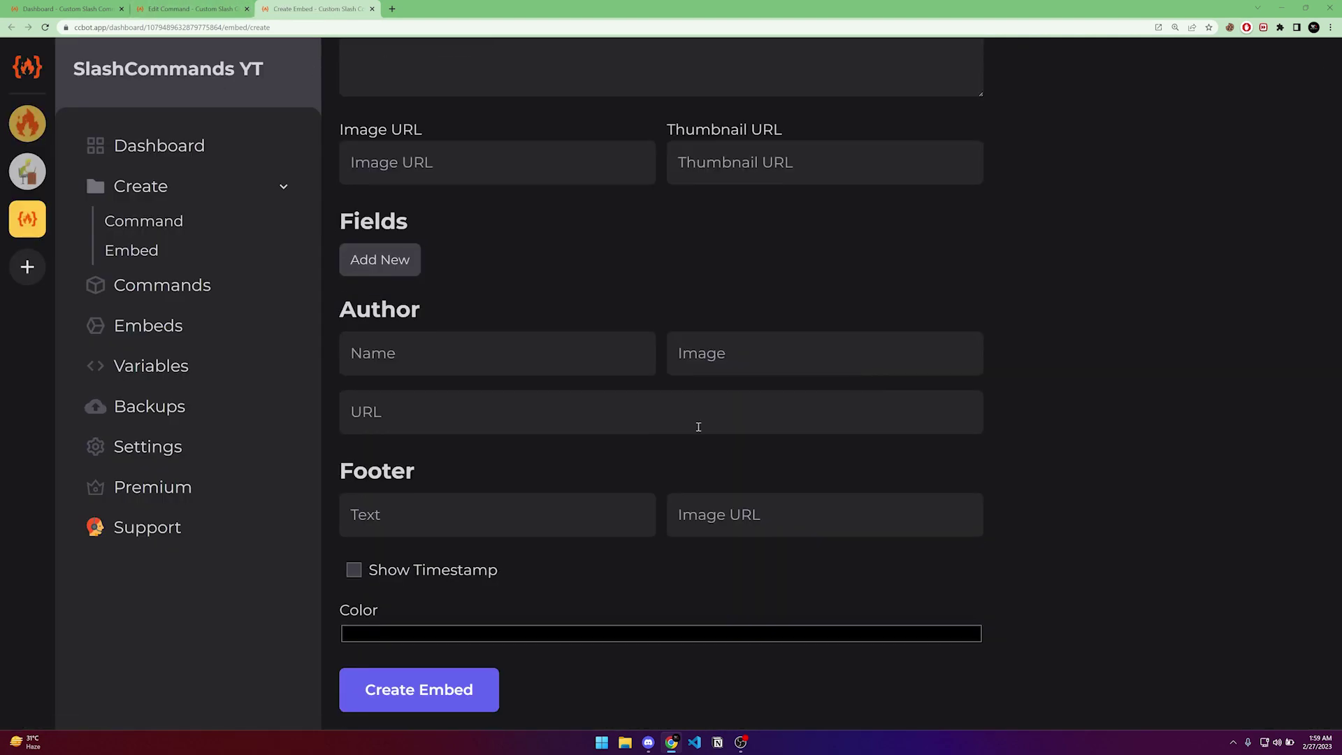
scroll(605, 407, up, 6)
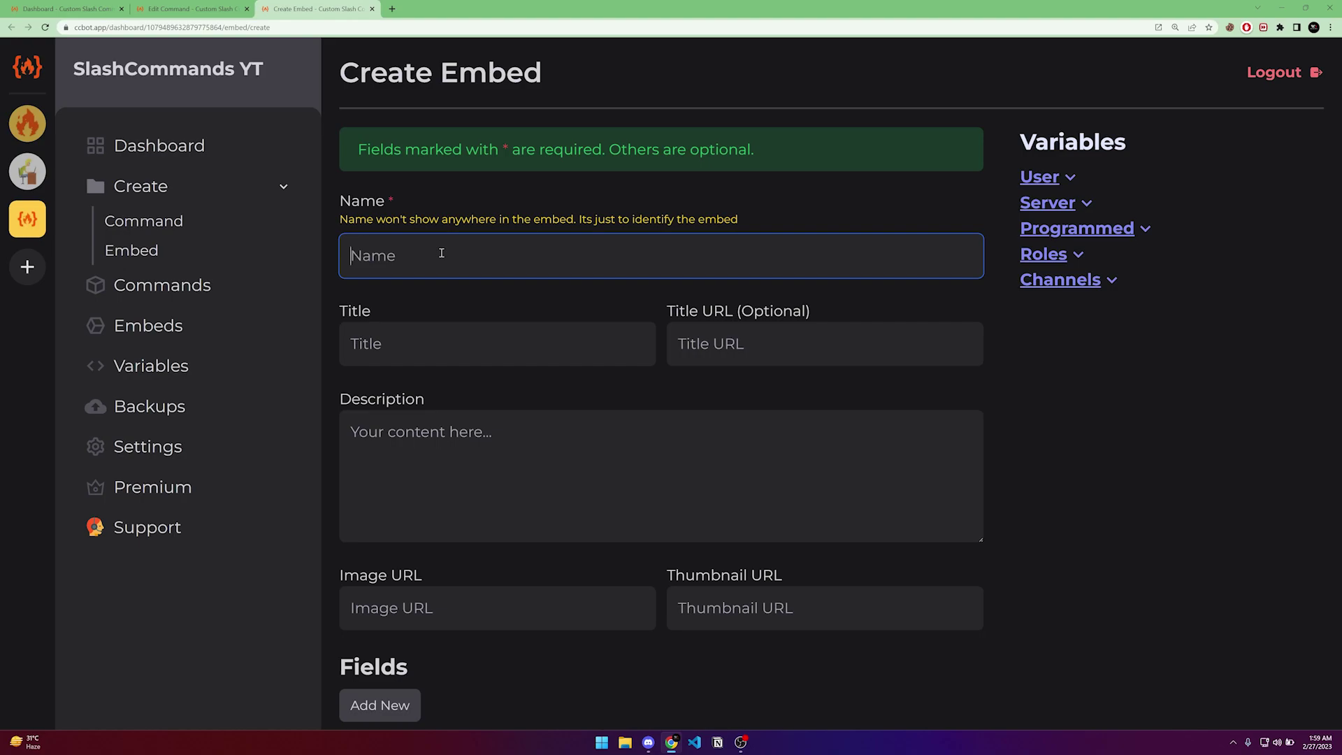
text(This is a test embed)
- Look over the embed's optional fields and set its title to "Hello"
click(415, 345)
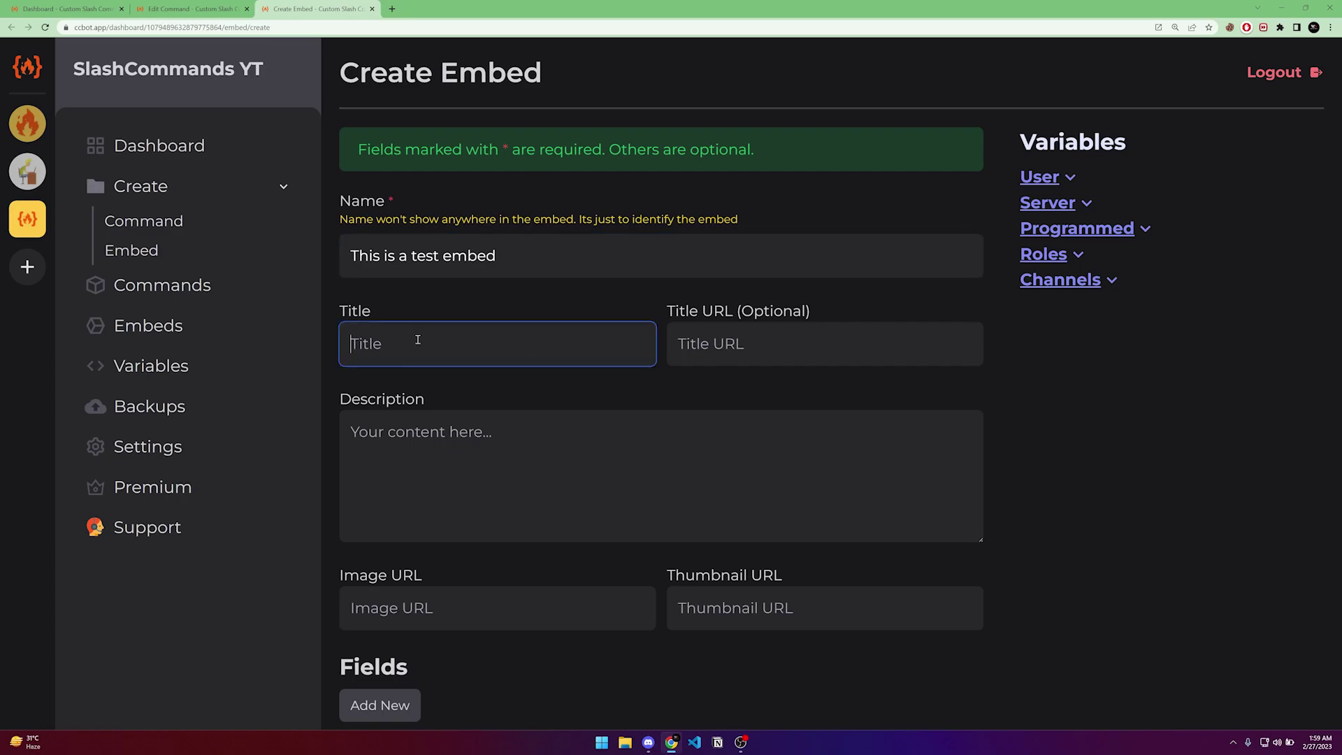
scroll(418, 368, down, 2)
click(501, 396)
scroll(849, 444, down, 5)
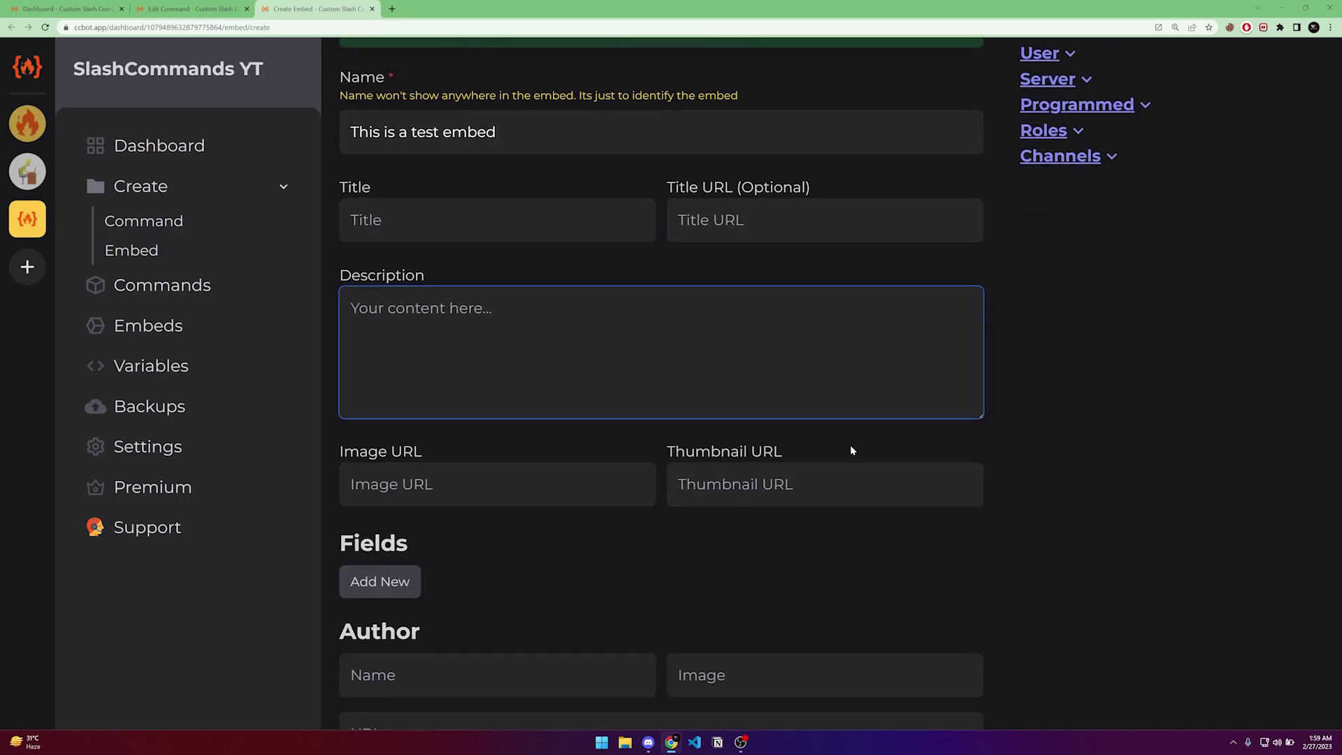
scroll(480, 513, up, 3)
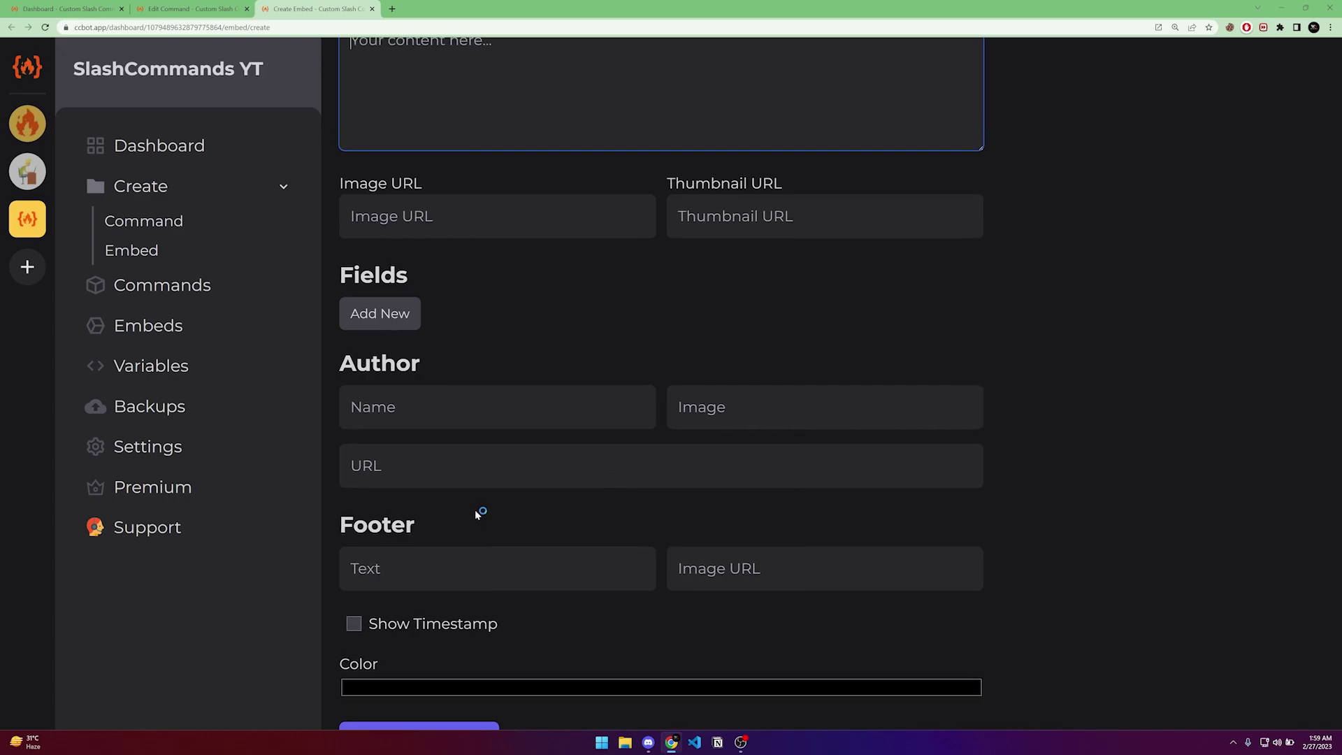
scroll(608, 428, down, 1)
scroll(601, 424, up, 4)
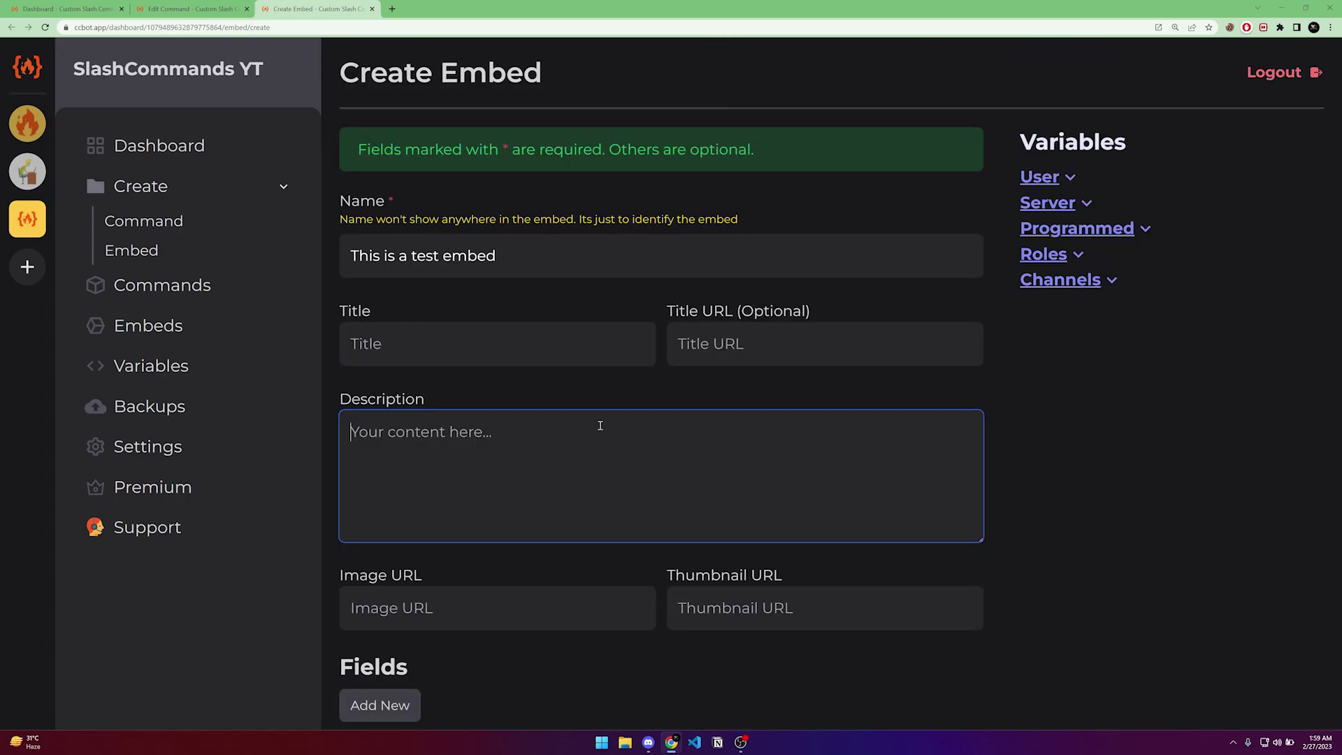
click(403, 346)
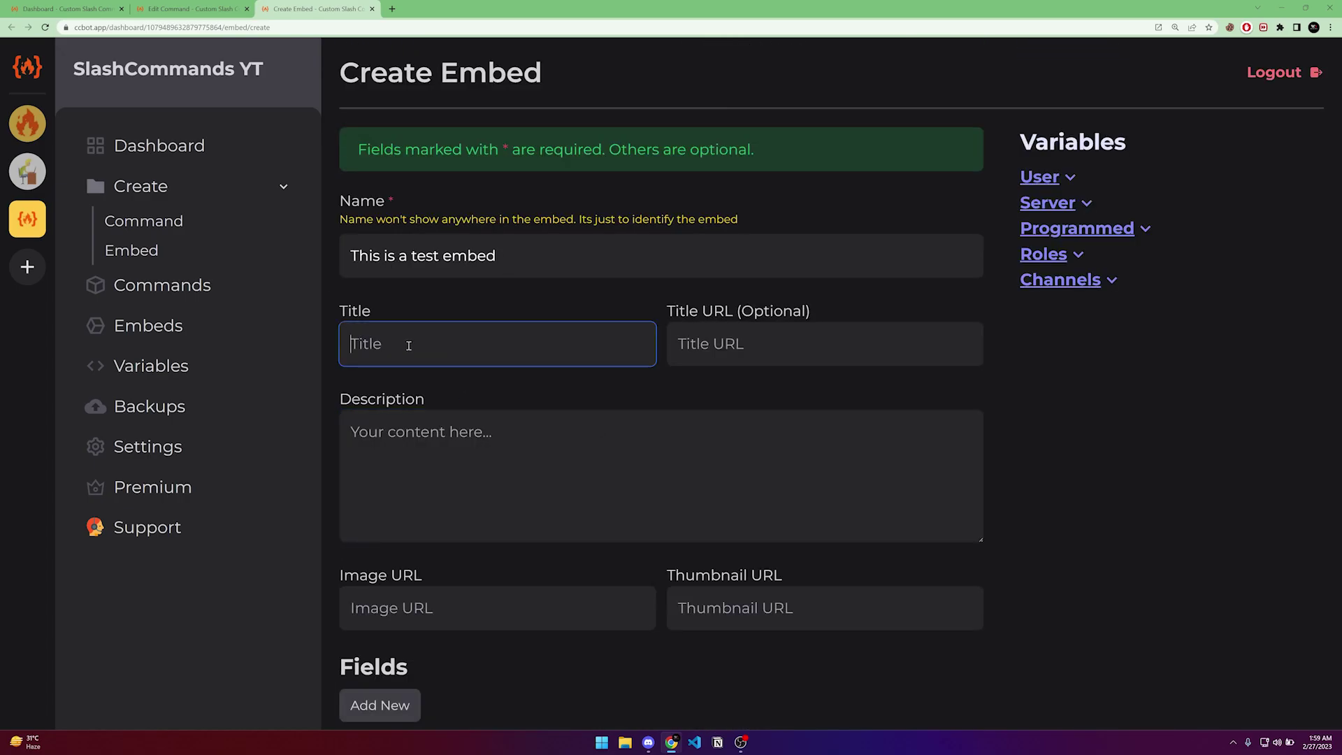
text(Hello)
key(Tab)
key(Tab)
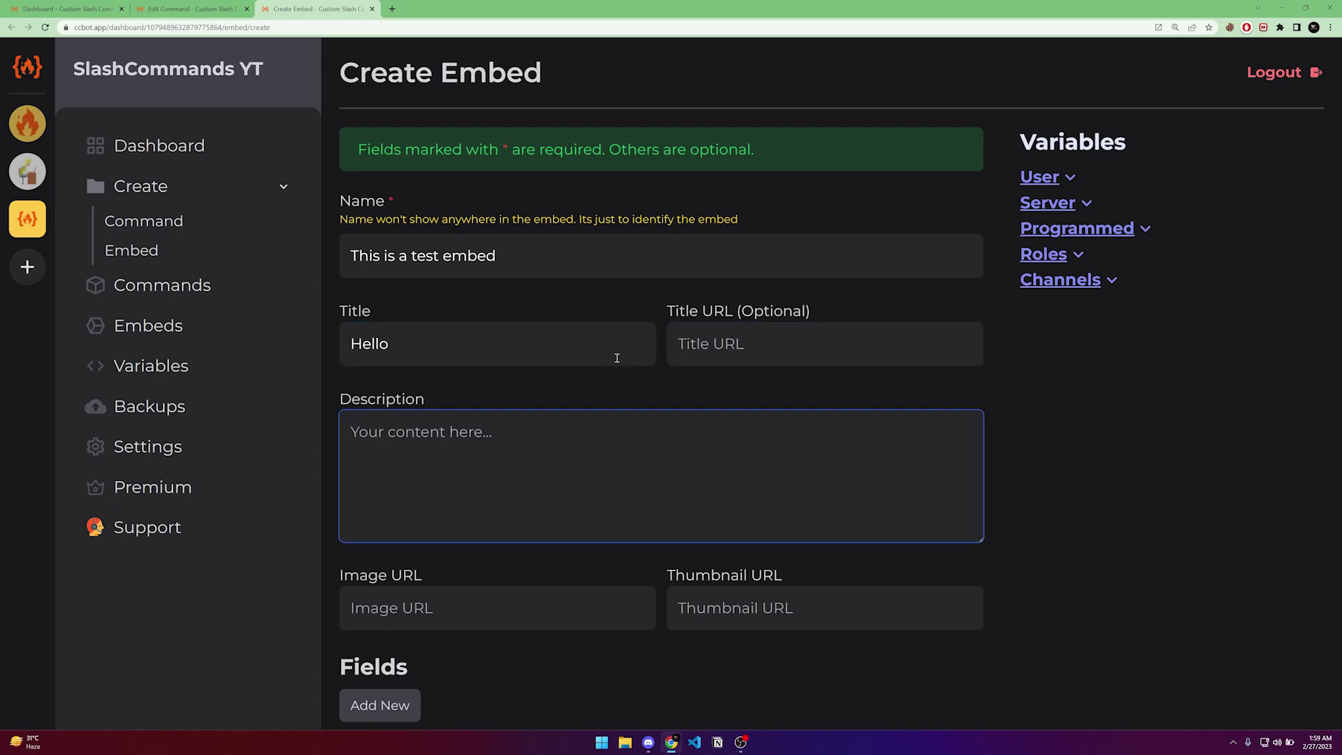
- Enter the embed description "Saying hello to" followed by the person's name, and create the embed
text(Hello)
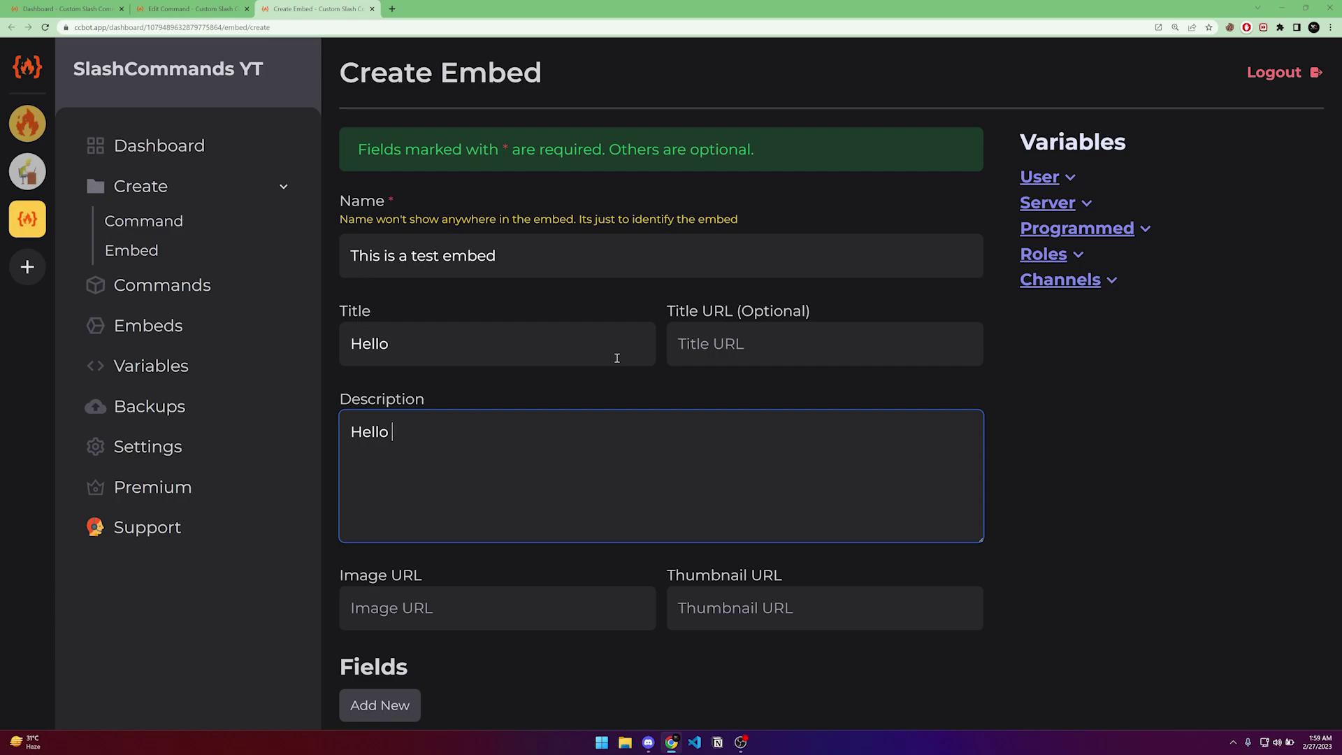
key(ctrl+BackSpace)
text(Saying hello to)
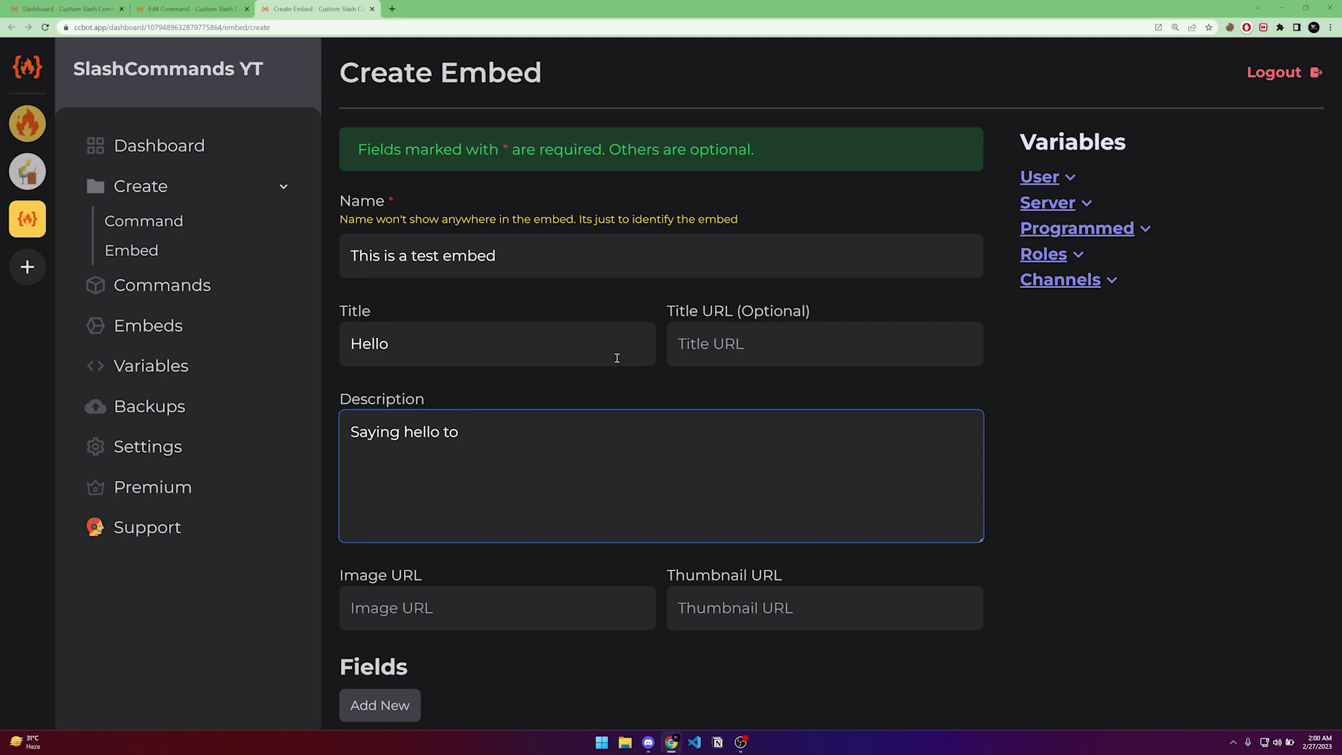
text( Shahriyar)
scroll(555, 421, down, 5)
click(439, 697)
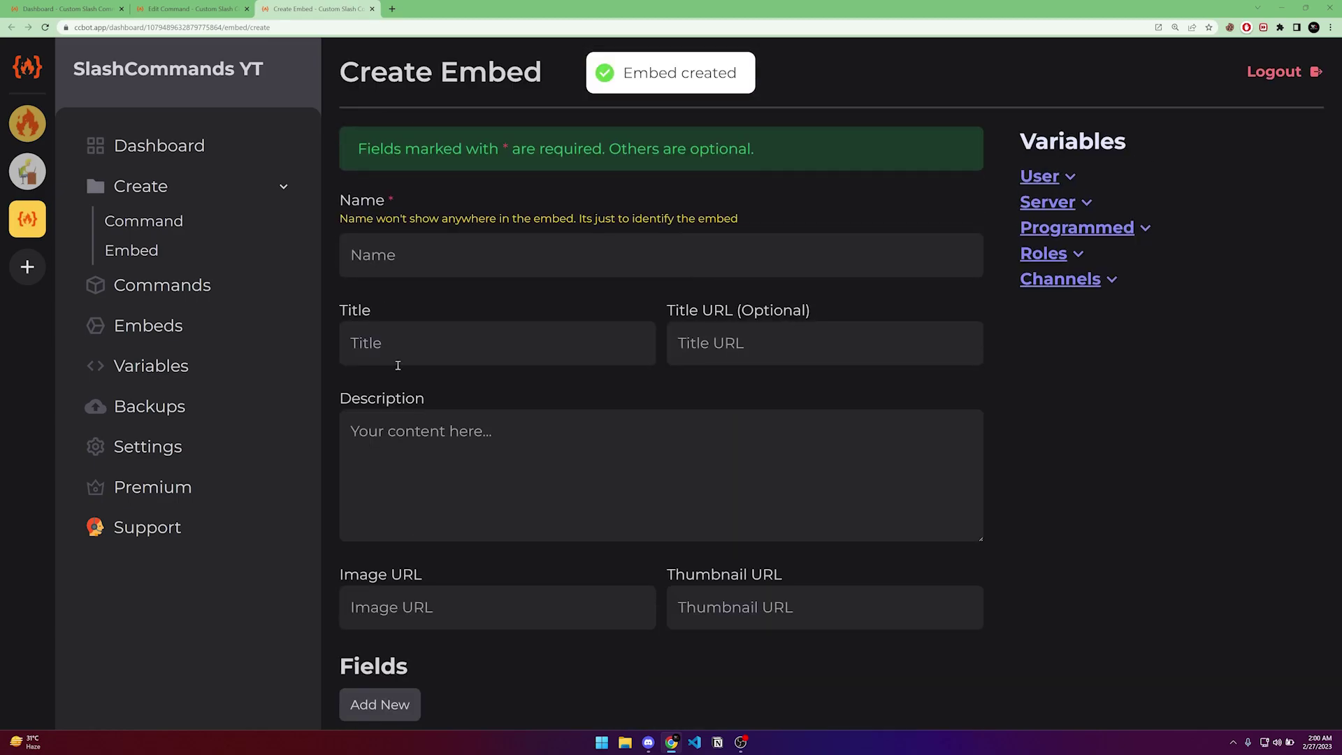
- Check the embed list, assign "This is a test embed" to the hello command's response and update the command
click(151, 323)
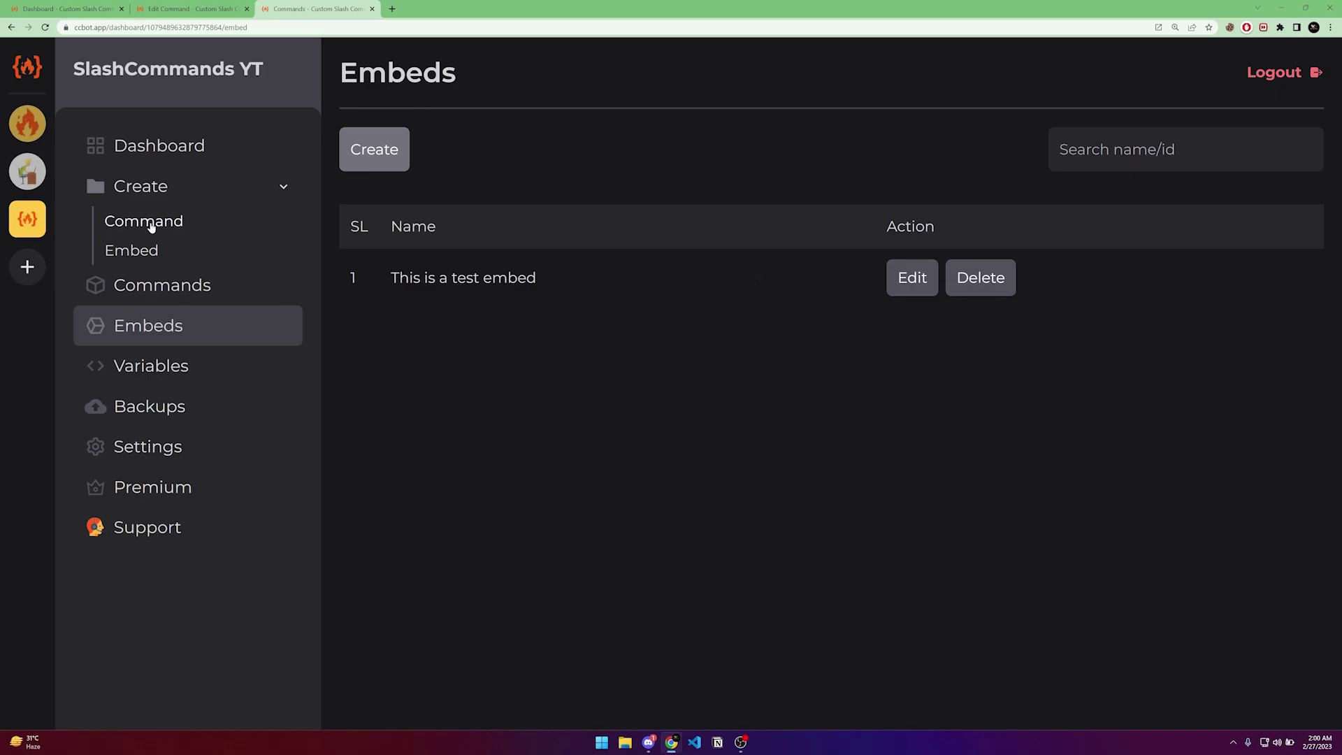
click(210, 6)
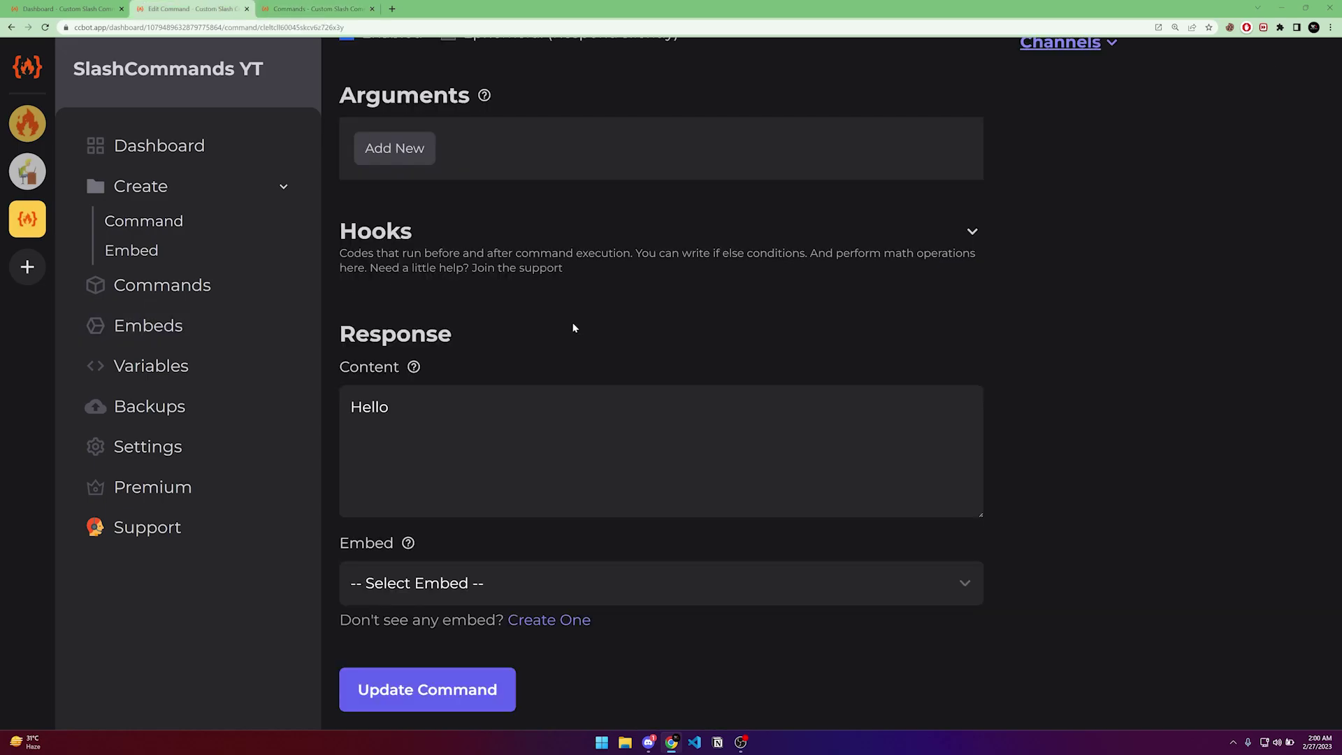
click(417, 585)
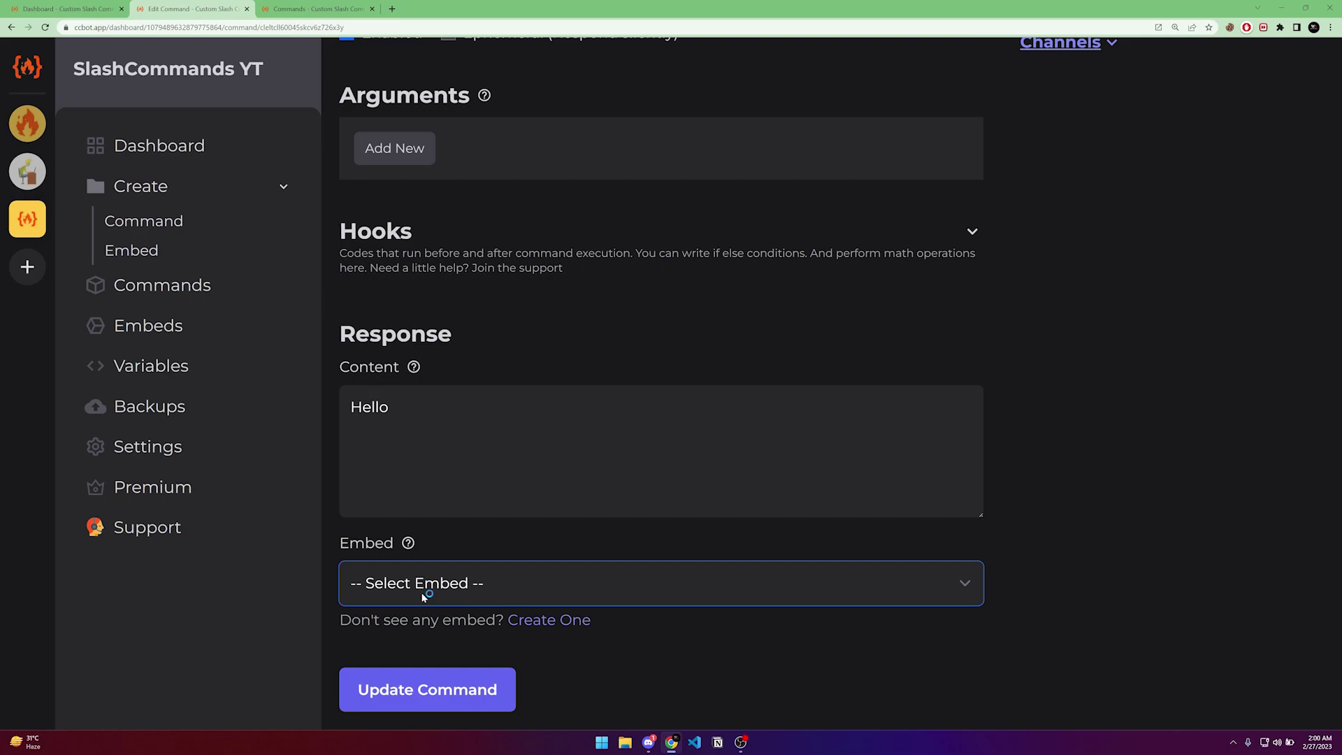
click(426, 599)
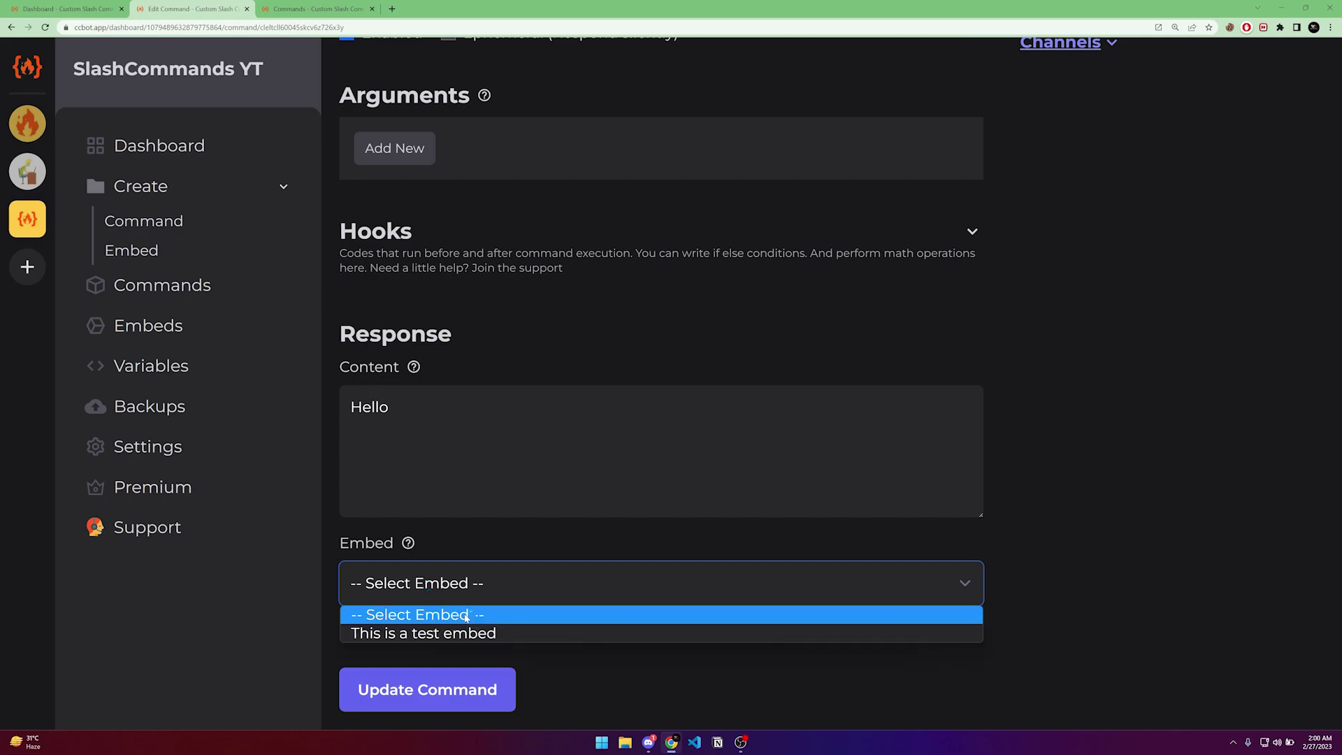
click(418, 633)
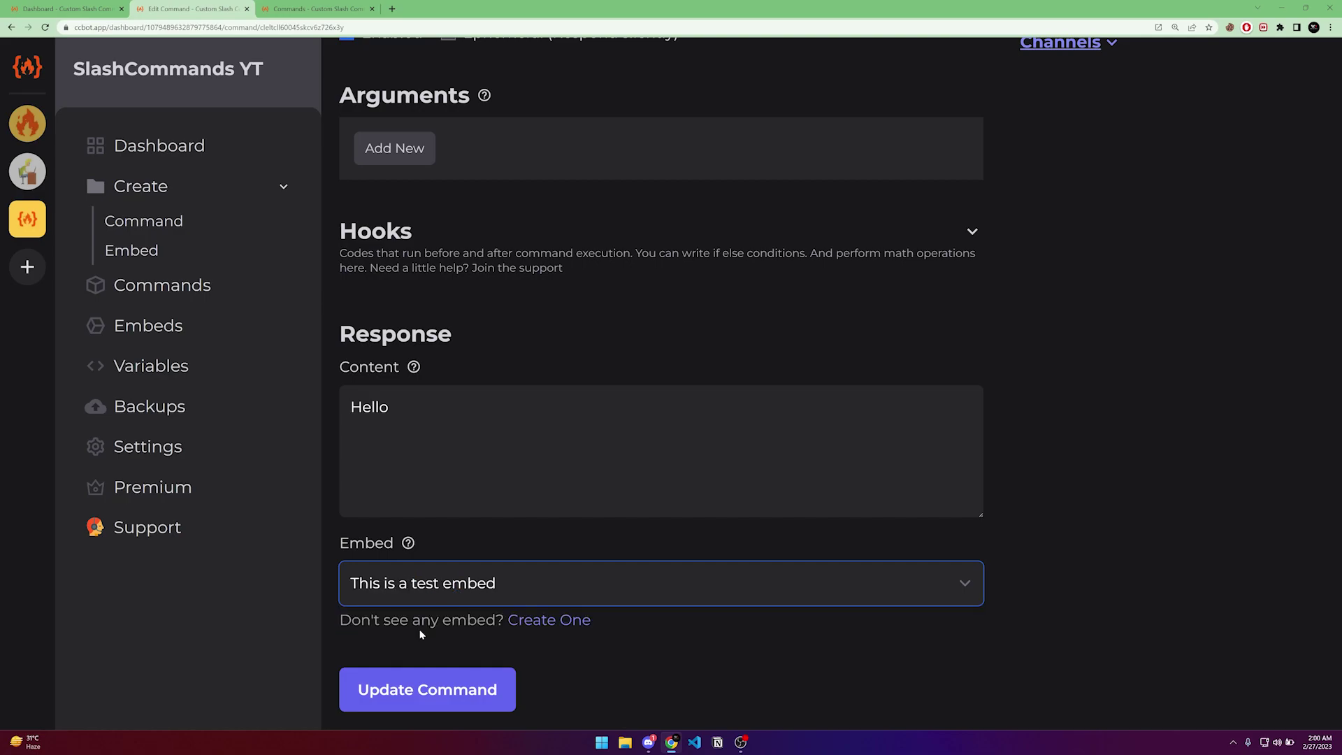
click(432, 689)
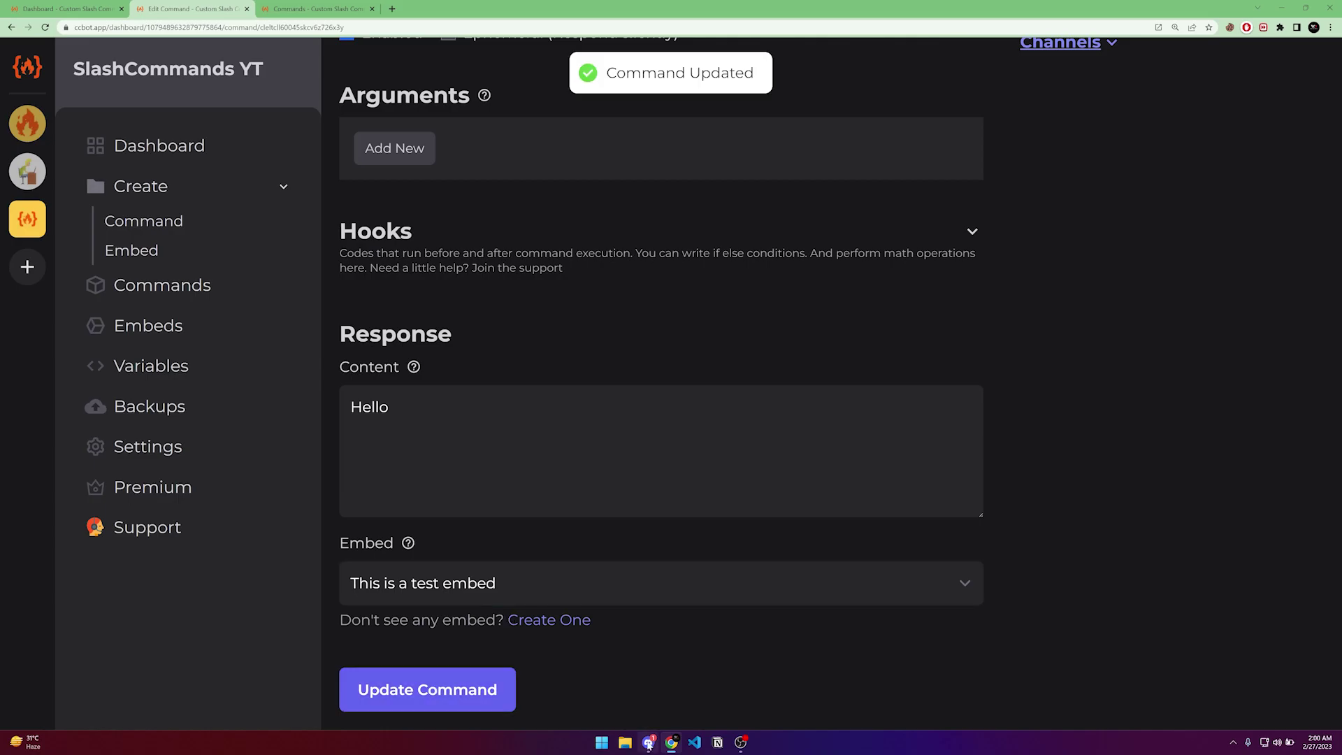
- Switch to Discord, run /hello in the slash-test channel and point out the content and embed in the reply
key(alt+Tab)
click(515, 676)
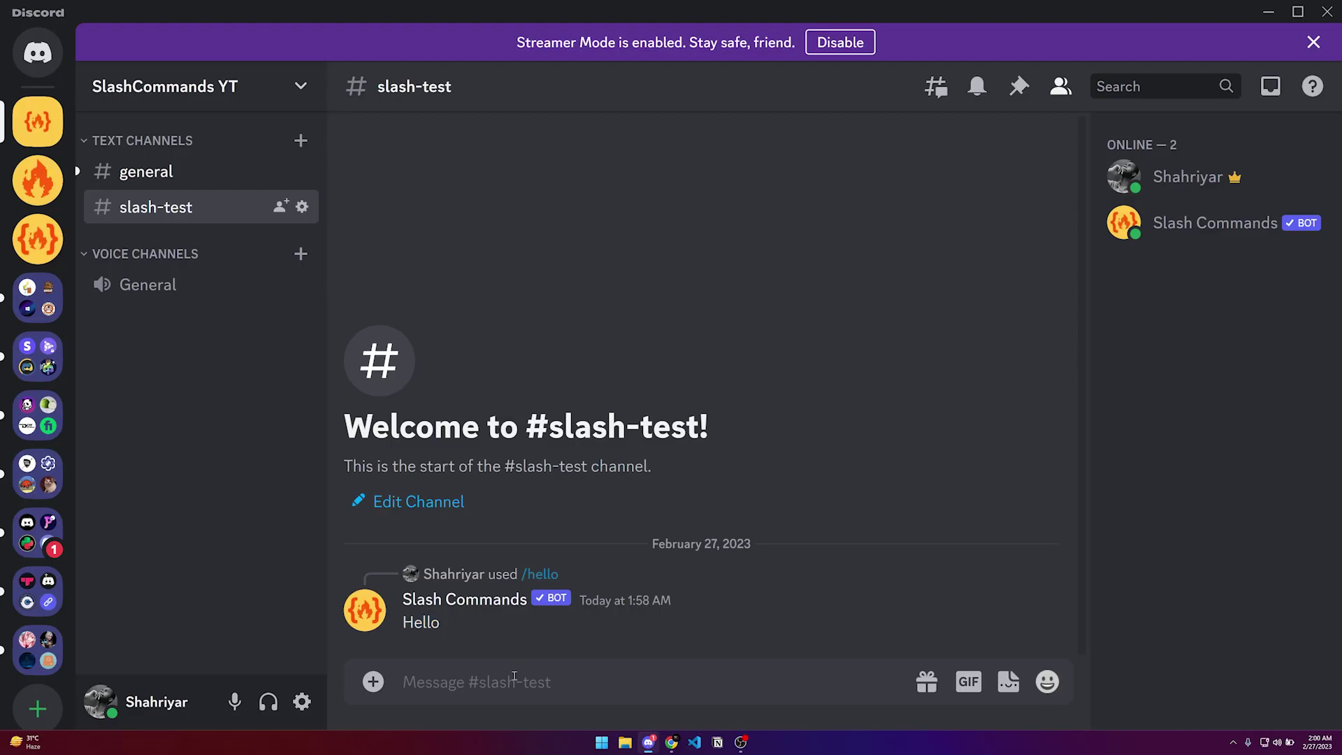
text(/)
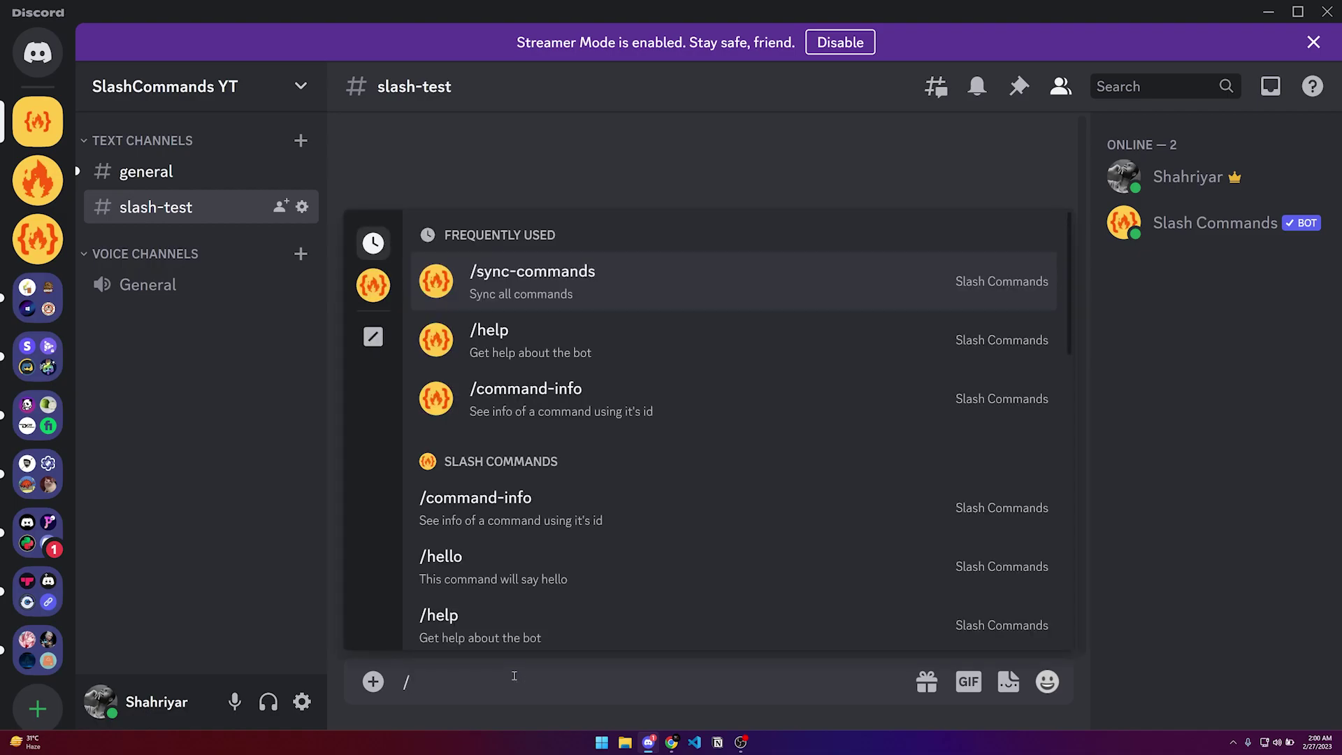
text(hello)
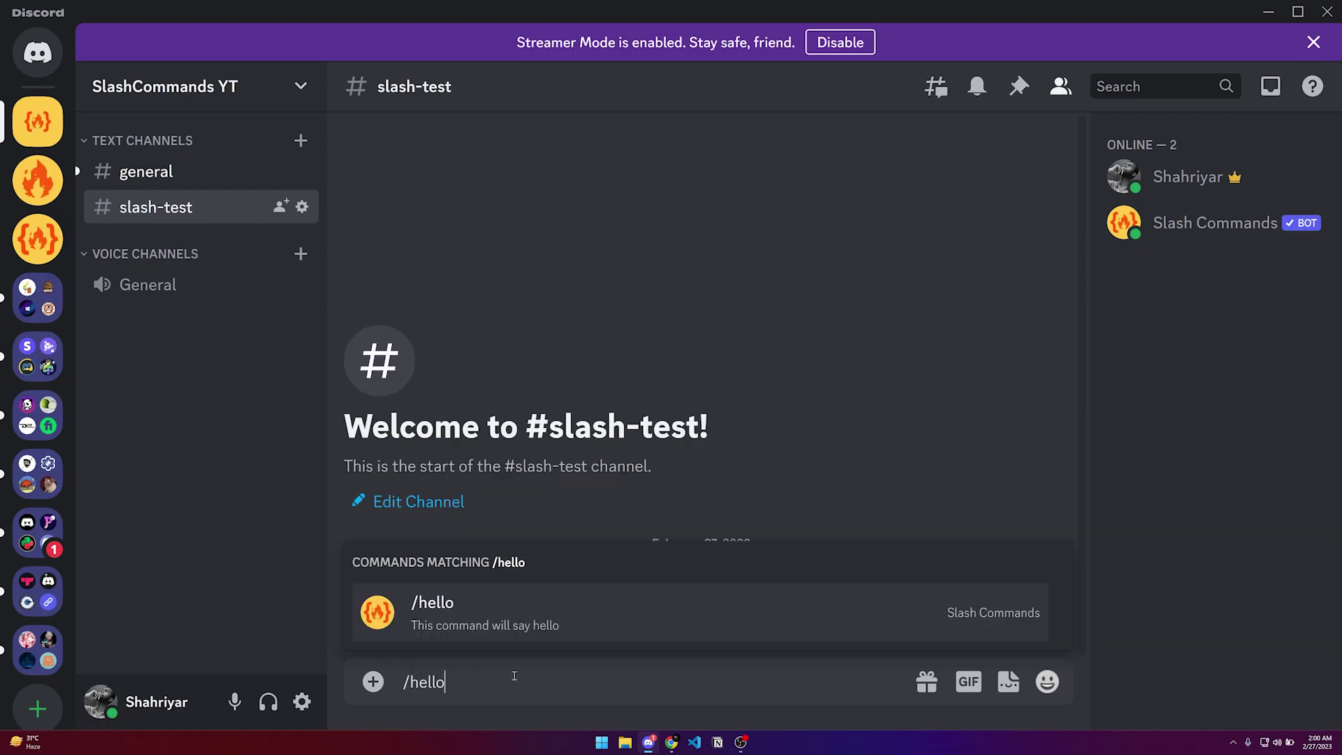
key(Return)
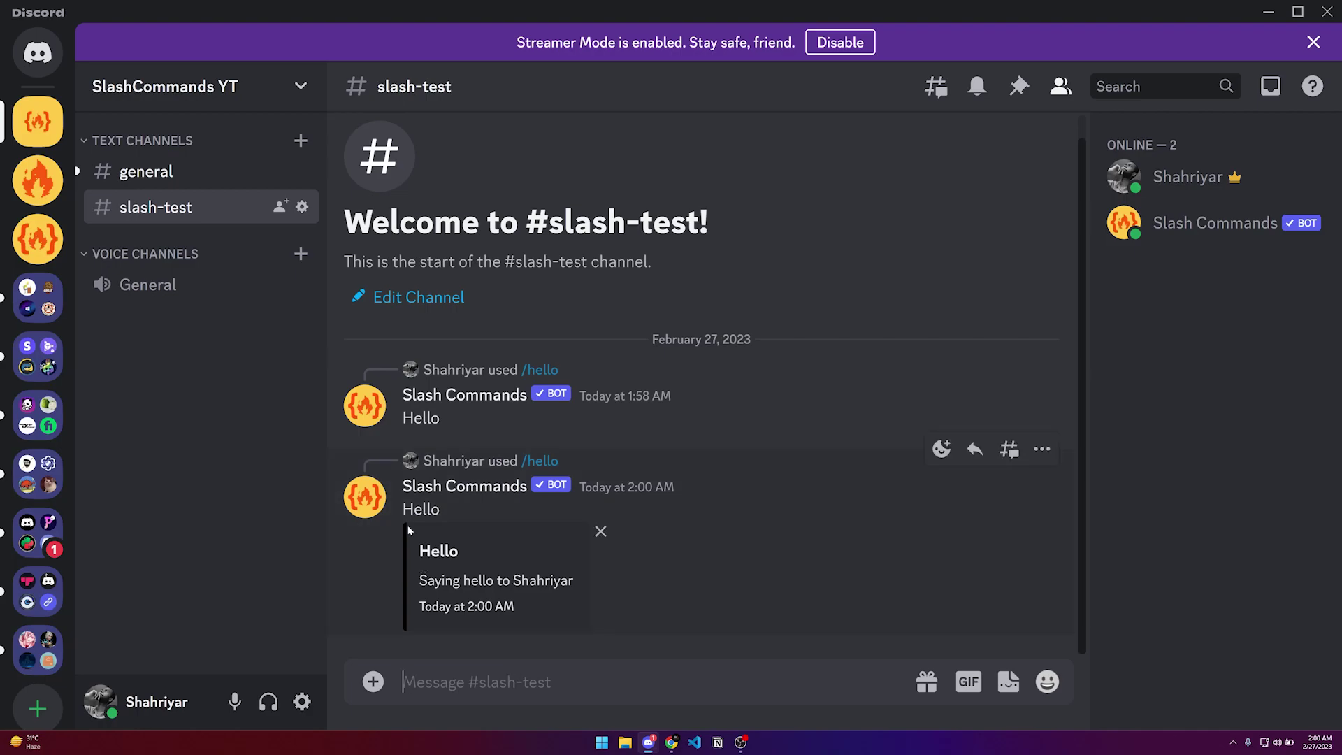
drag(409, 529, 443, 515)
click(434, 559)
- Return to Chrome and add an argument named "target" with the description "The target" to the hello command
click(667, 743)
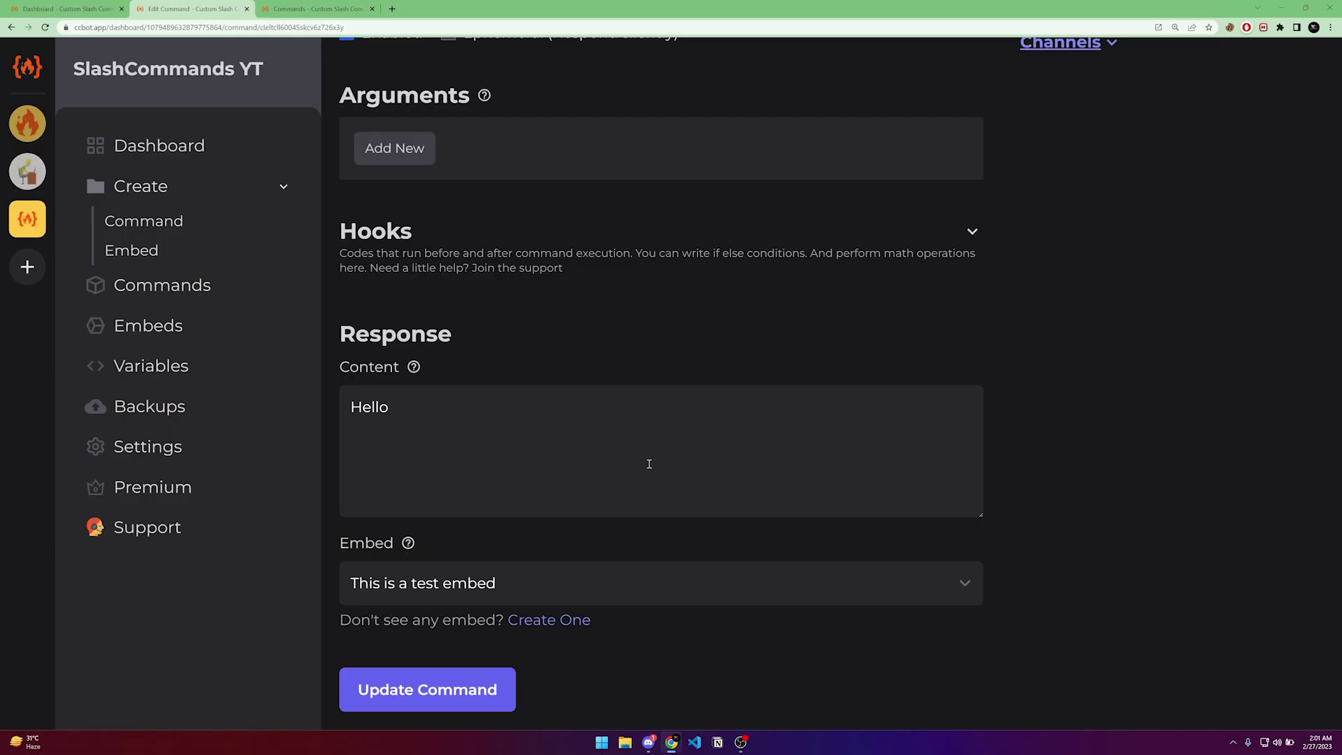
scroll(649, 463, up, 3)
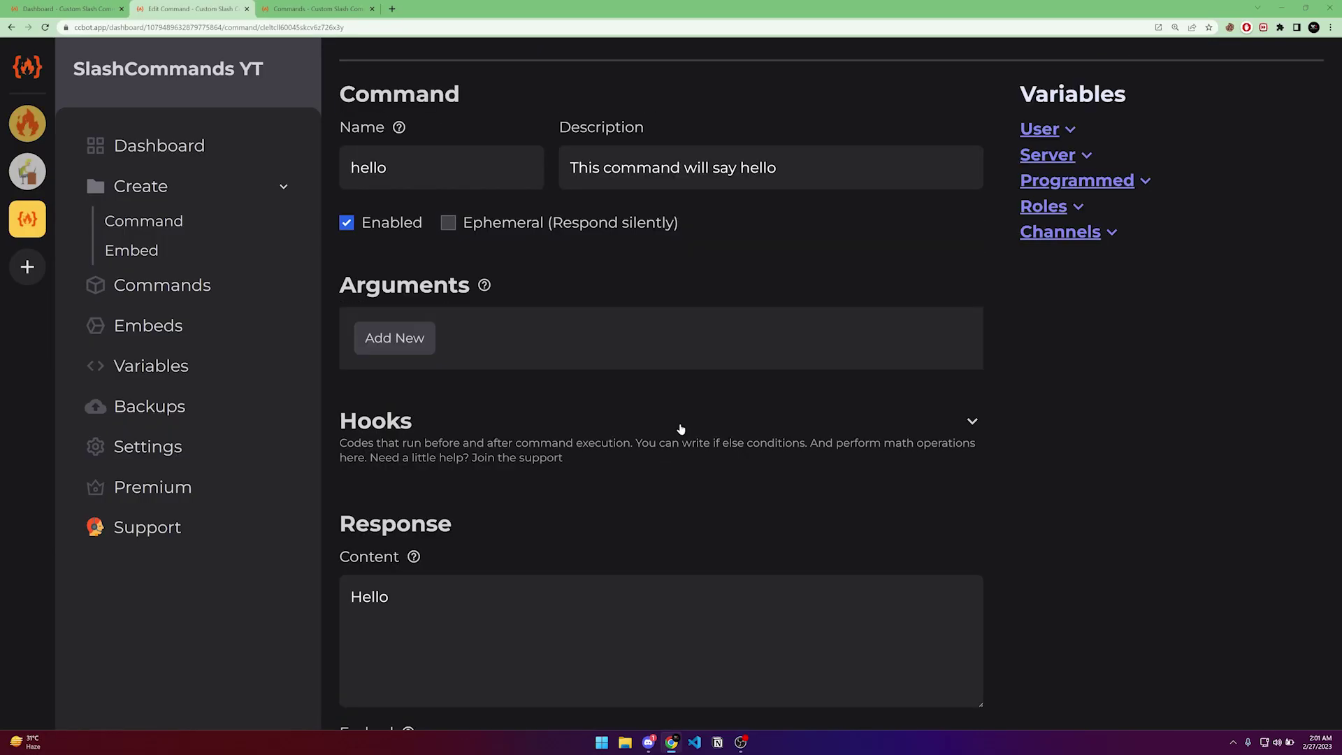
scroll(681, 429, up, 1)
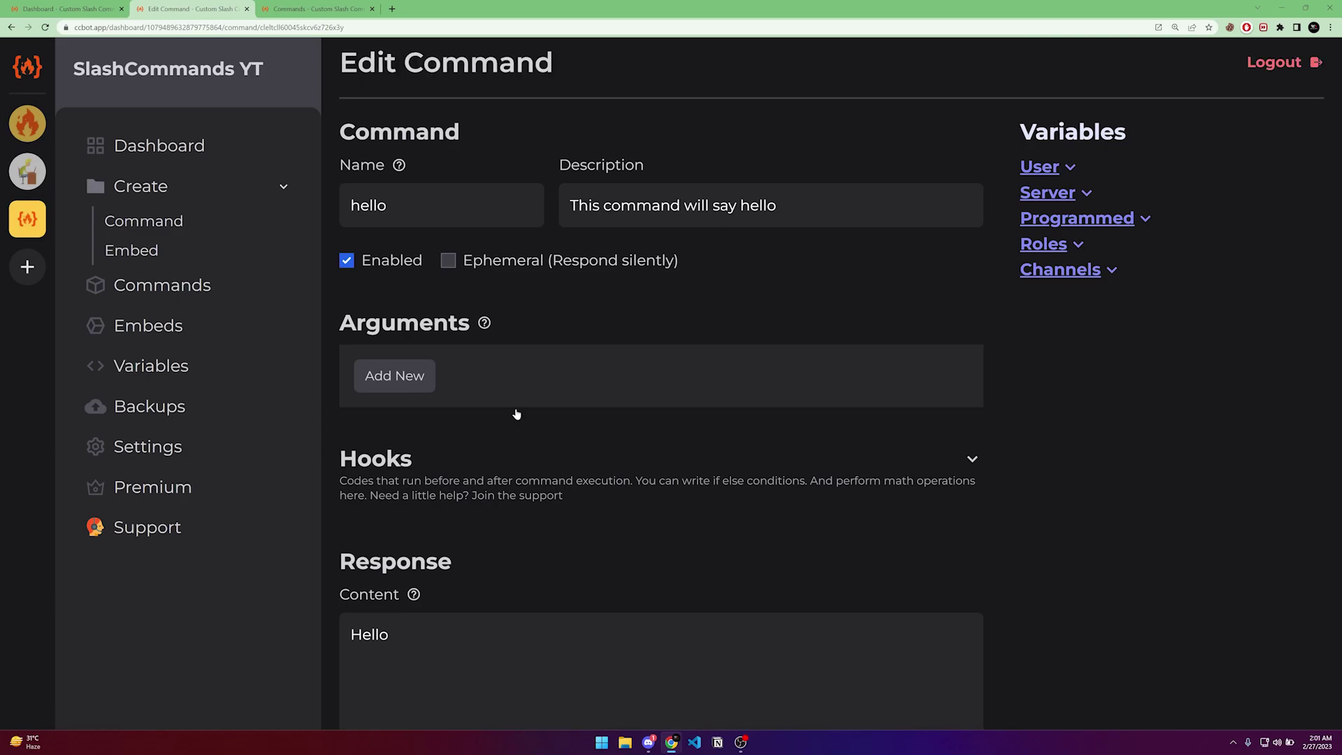
scroll(815, 405, down, 2)
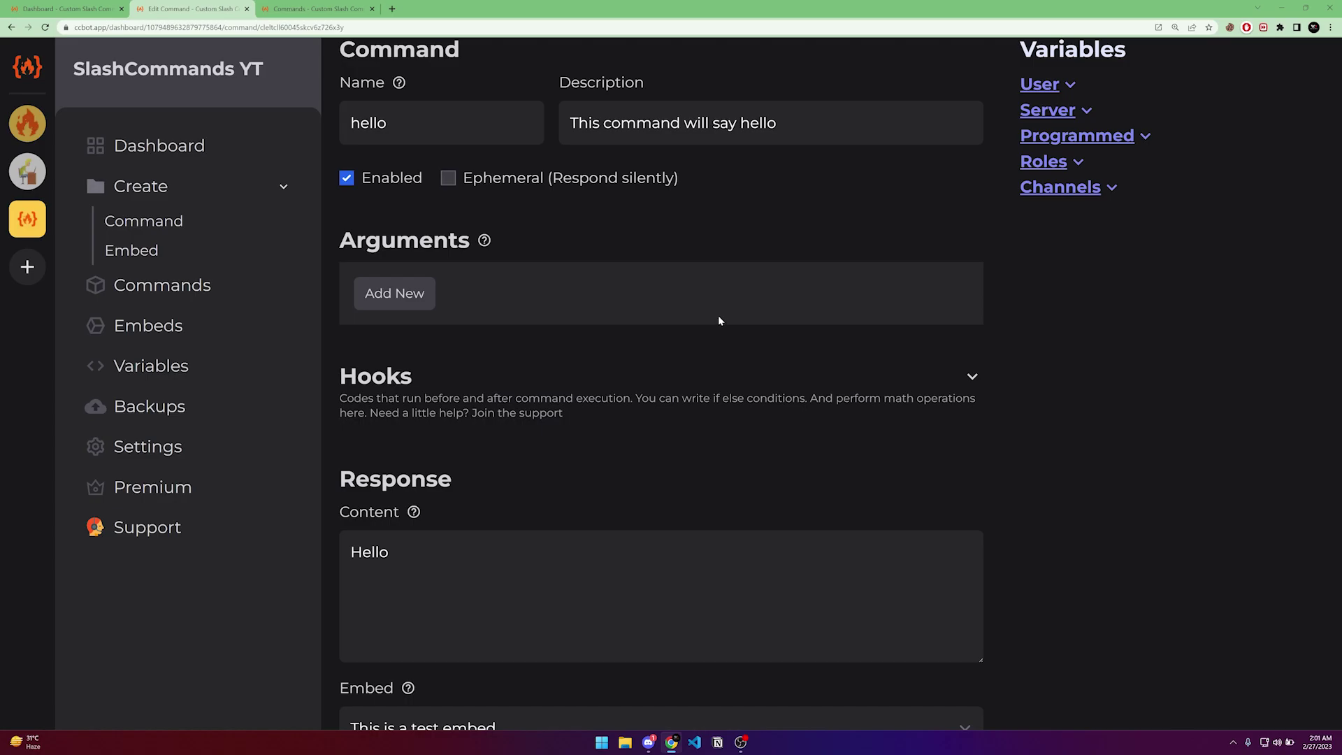
click(380, 299)
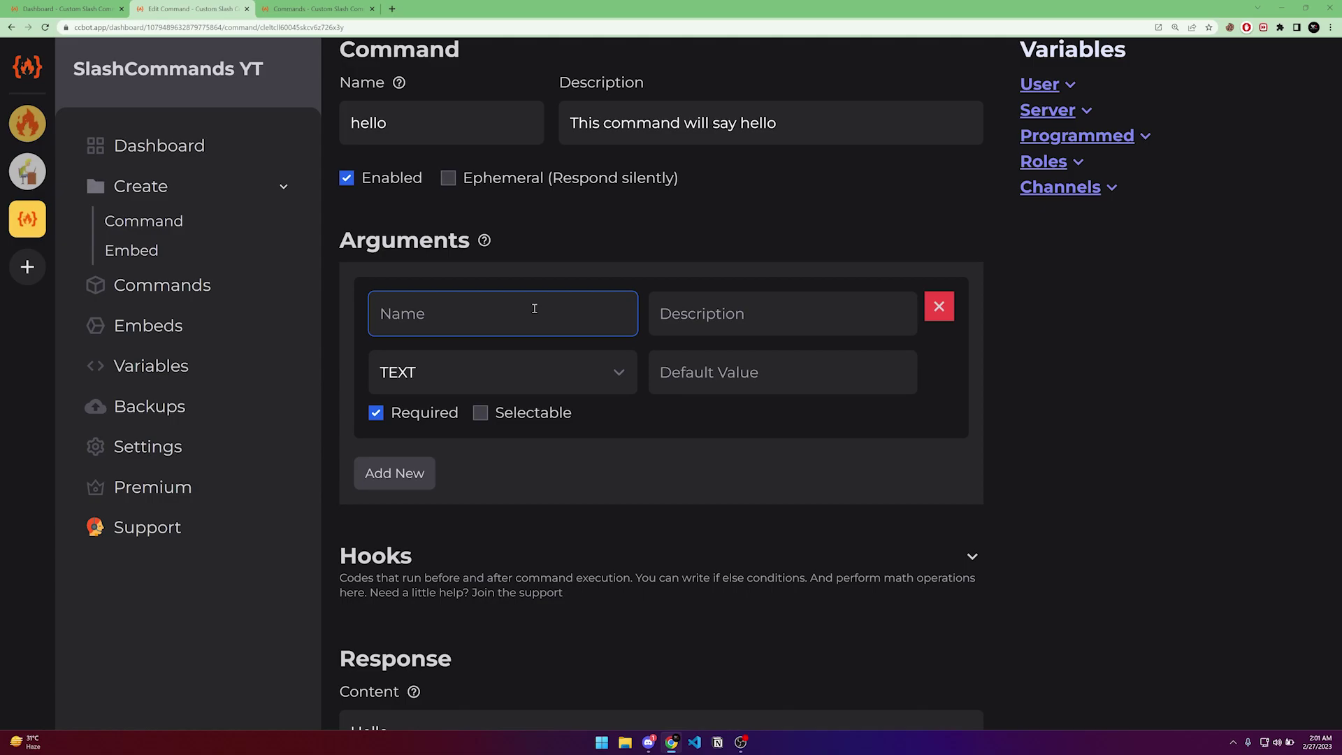
text(target)
click(756, 314)
text(The )
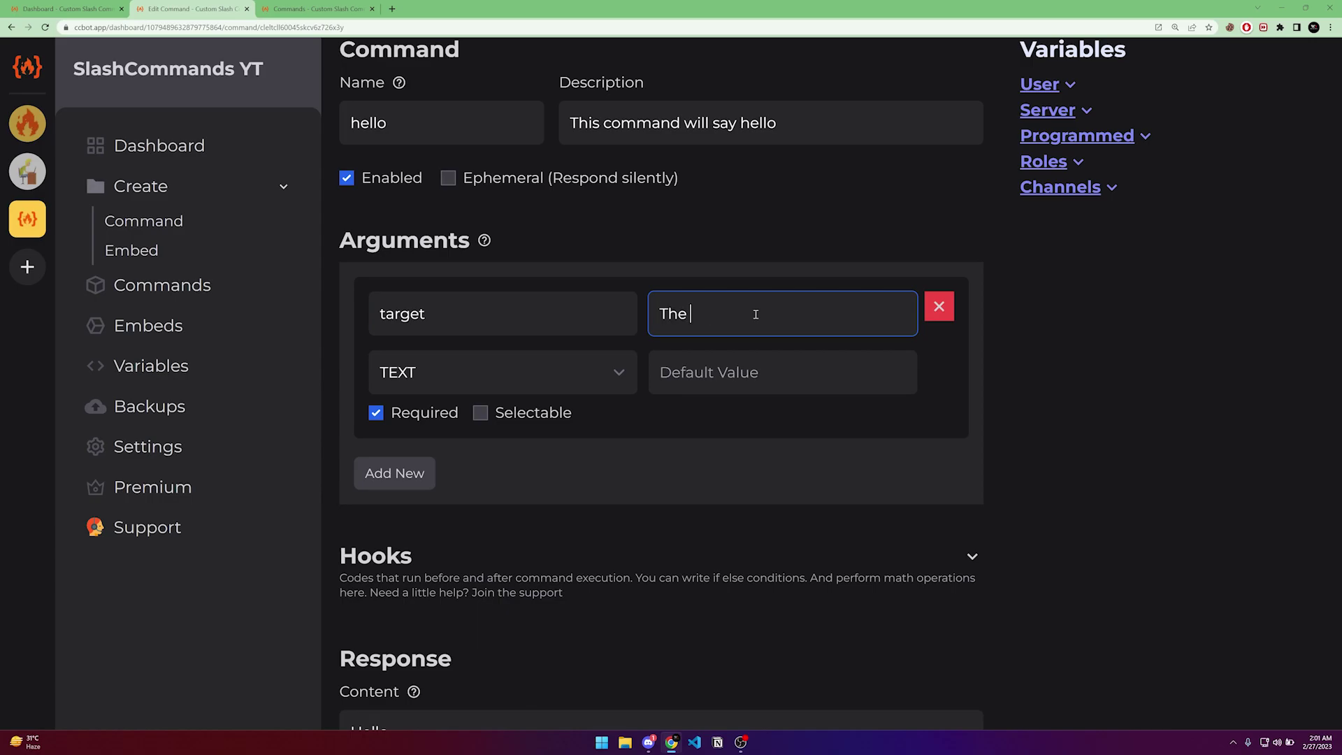
text(target)
- Set the target argument's type to MEMBER, leaving its default value empty
click(563, 373)
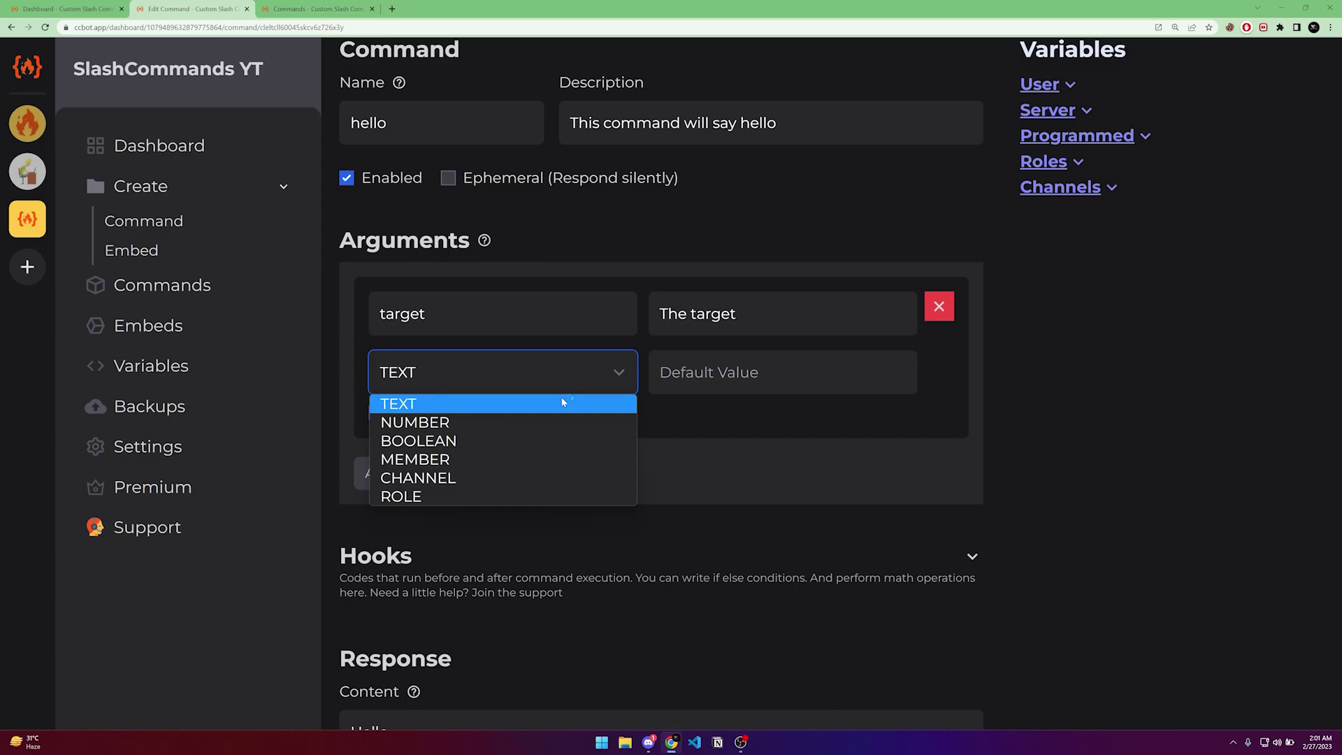
click(414, 460)
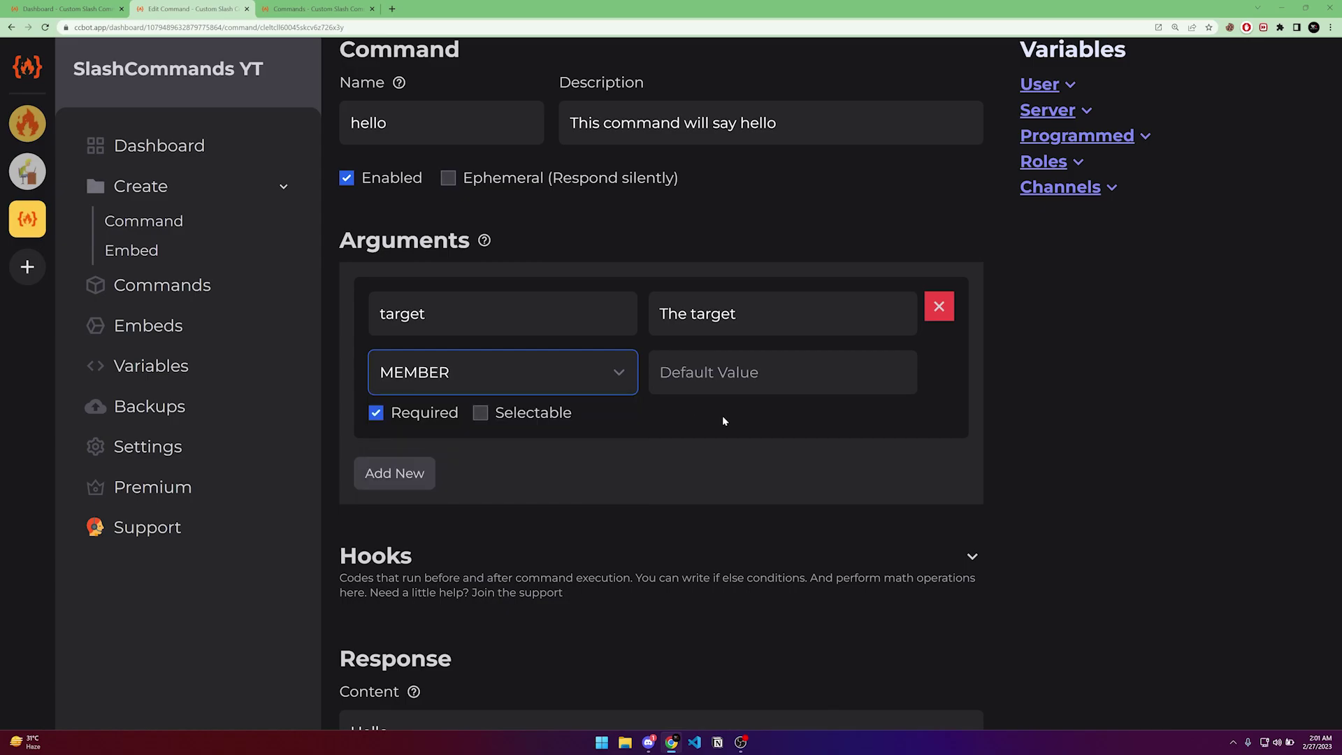
click(712, 357)
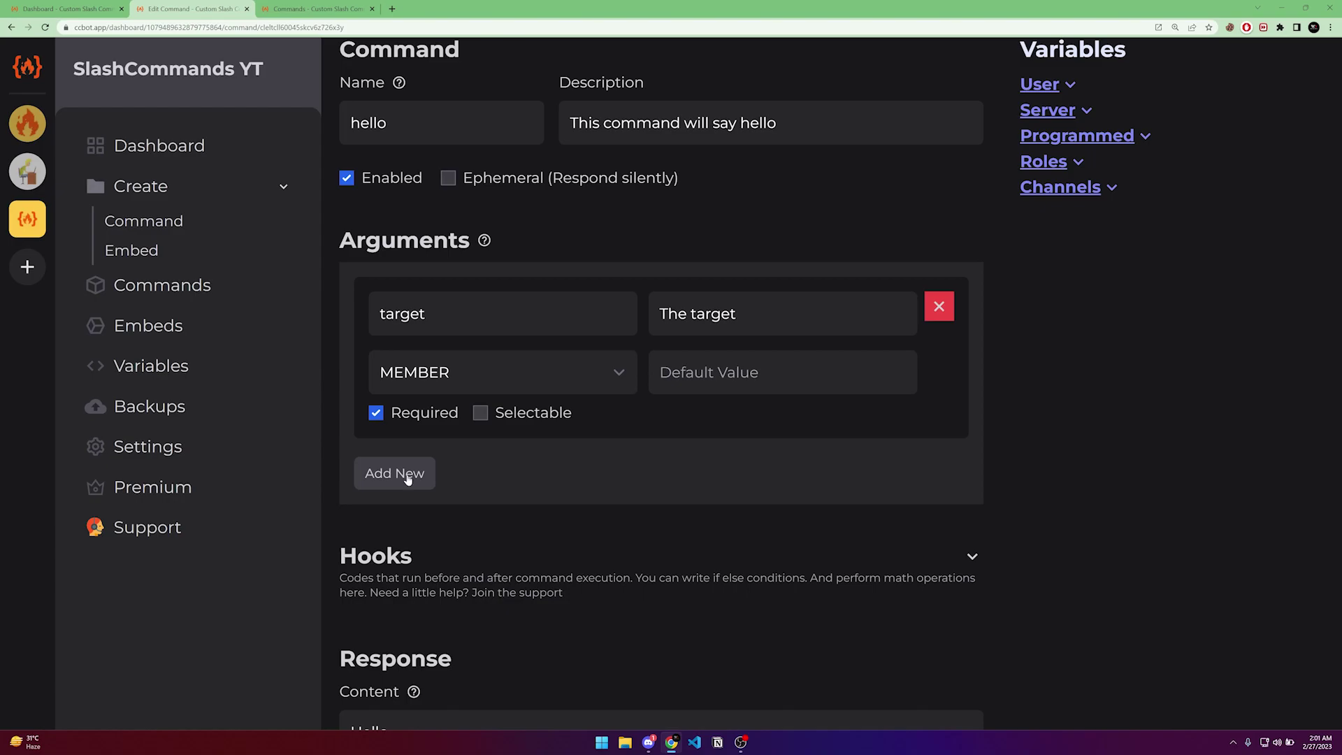
- Reference the target argument in the hello command's response by setting the content to "Hello {target}"
scroll(447, 441, down, 2)
scroll(487, 407, down, 2)
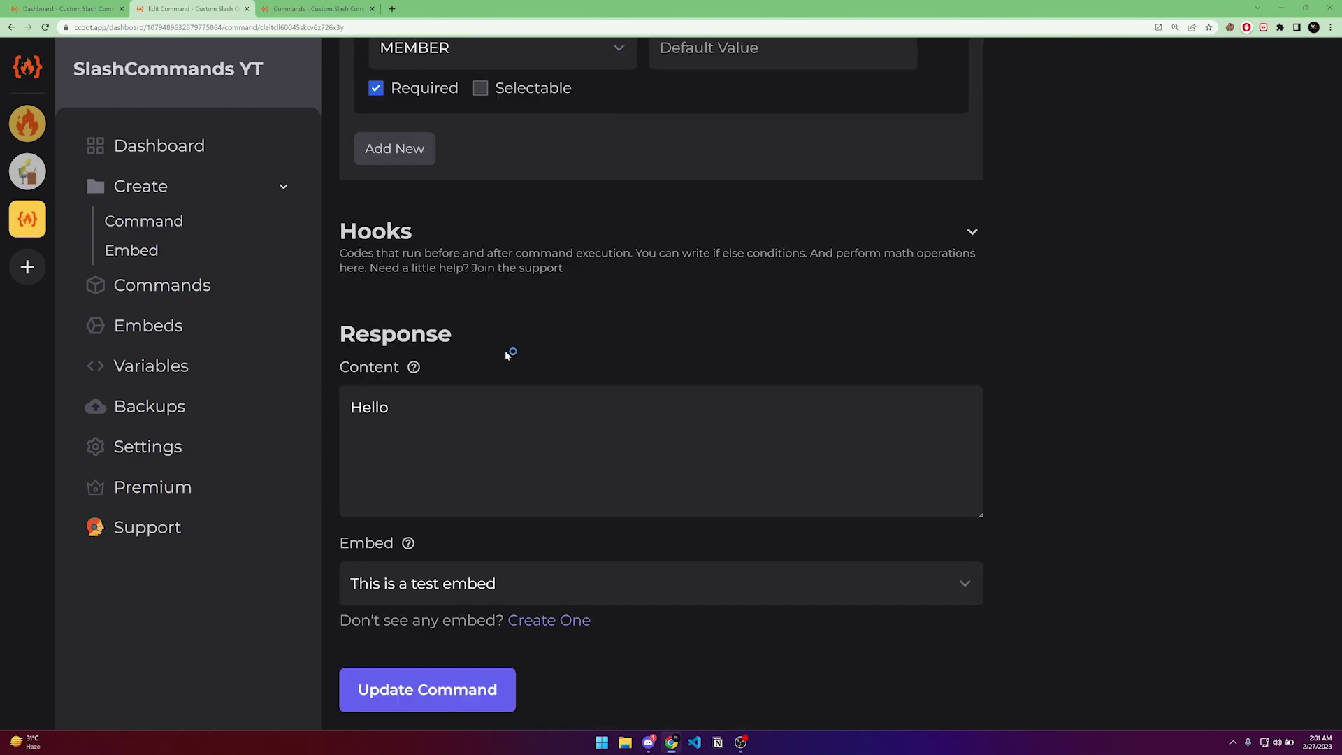
scroll(641, 267, up, 1)
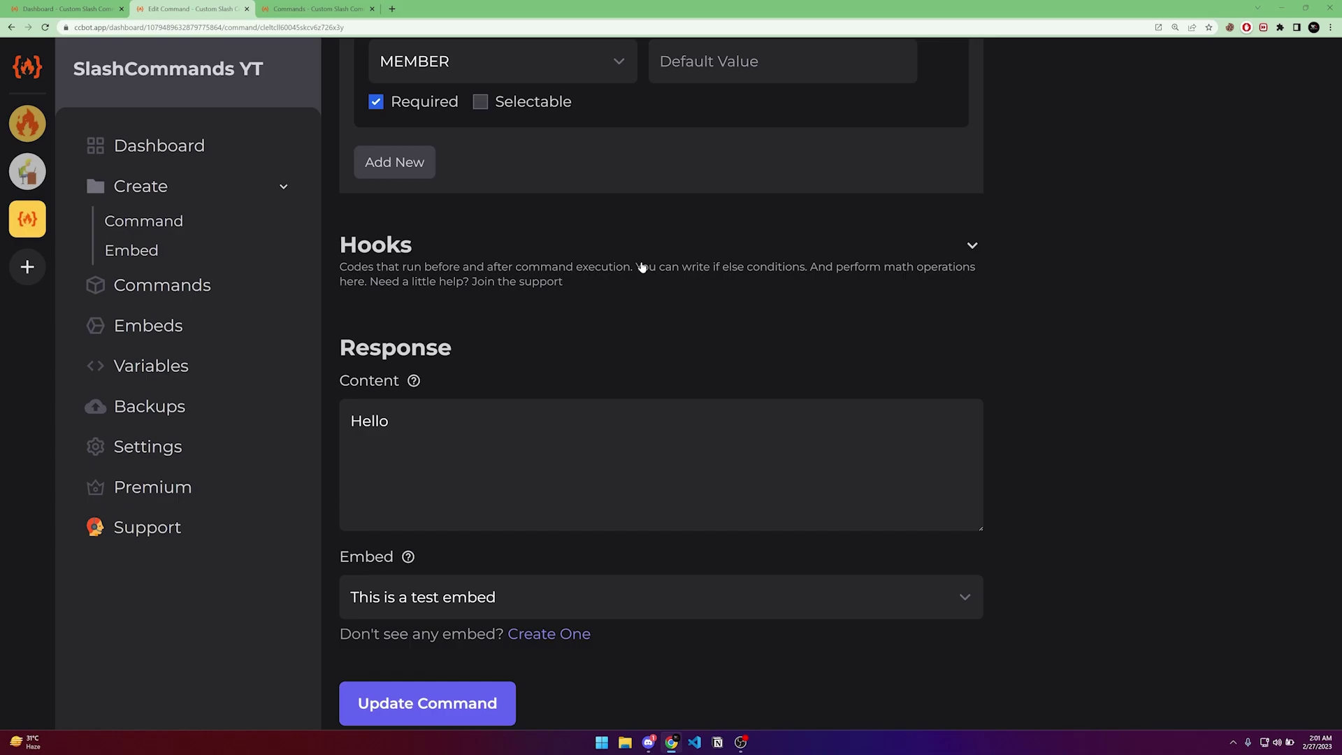
scroll(489, 349, up, 5)
double_click(447, 412)
key(ctrl+c)
scroll(455, 392, down, 5)
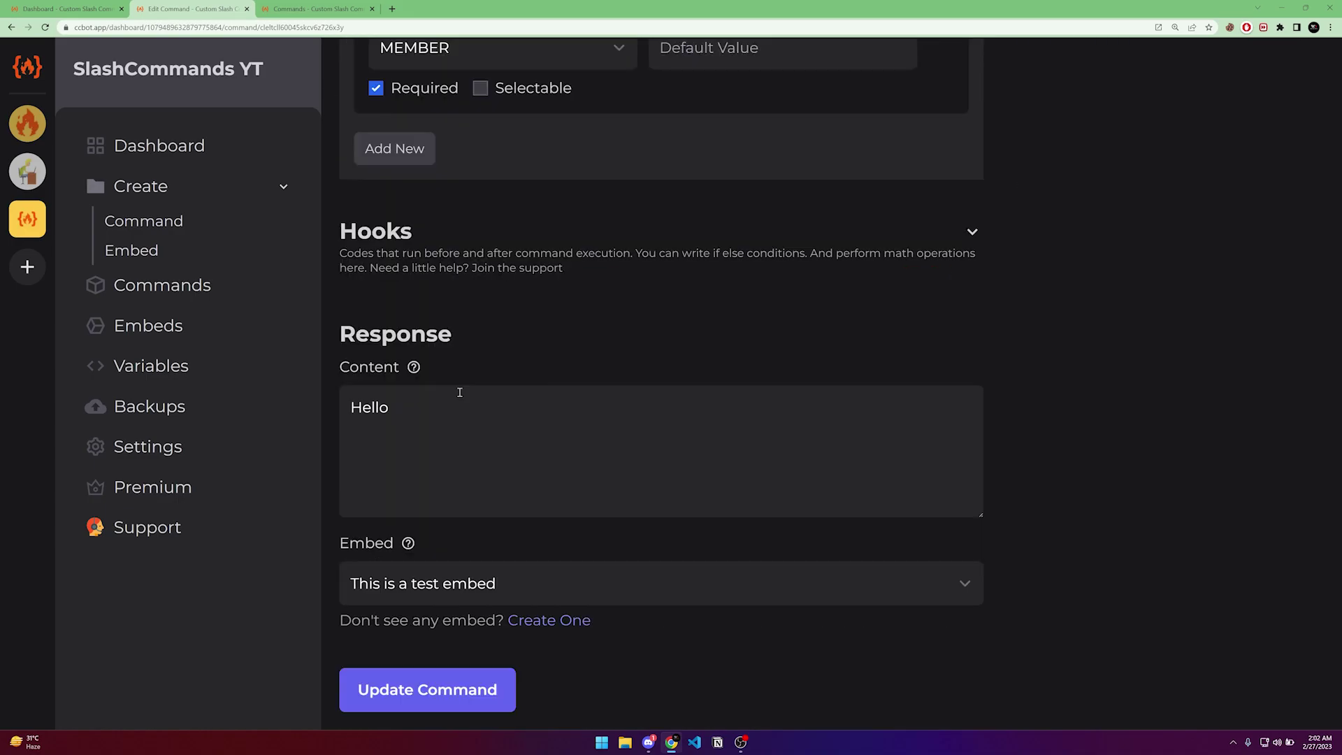
click(800, 397)
text({)
key(ctrl+v)
text(})
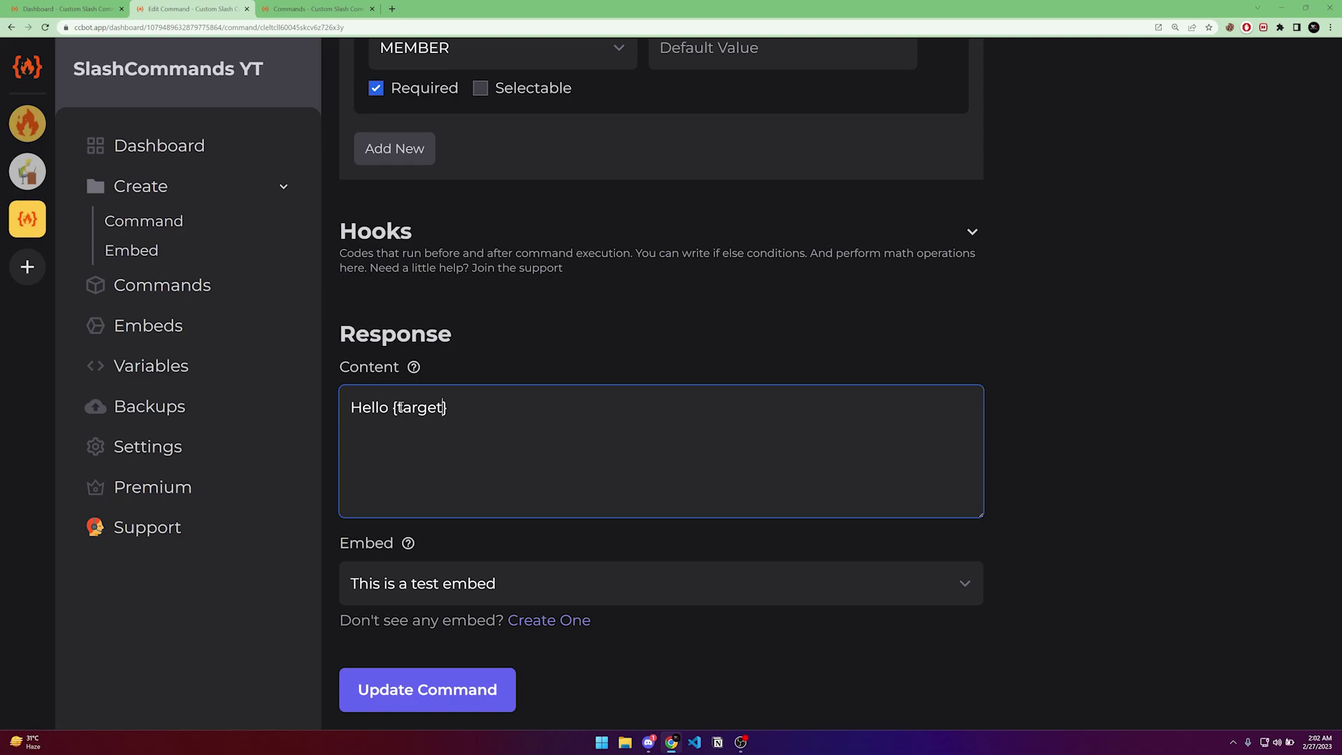
drag(466, 408, 394, 412)
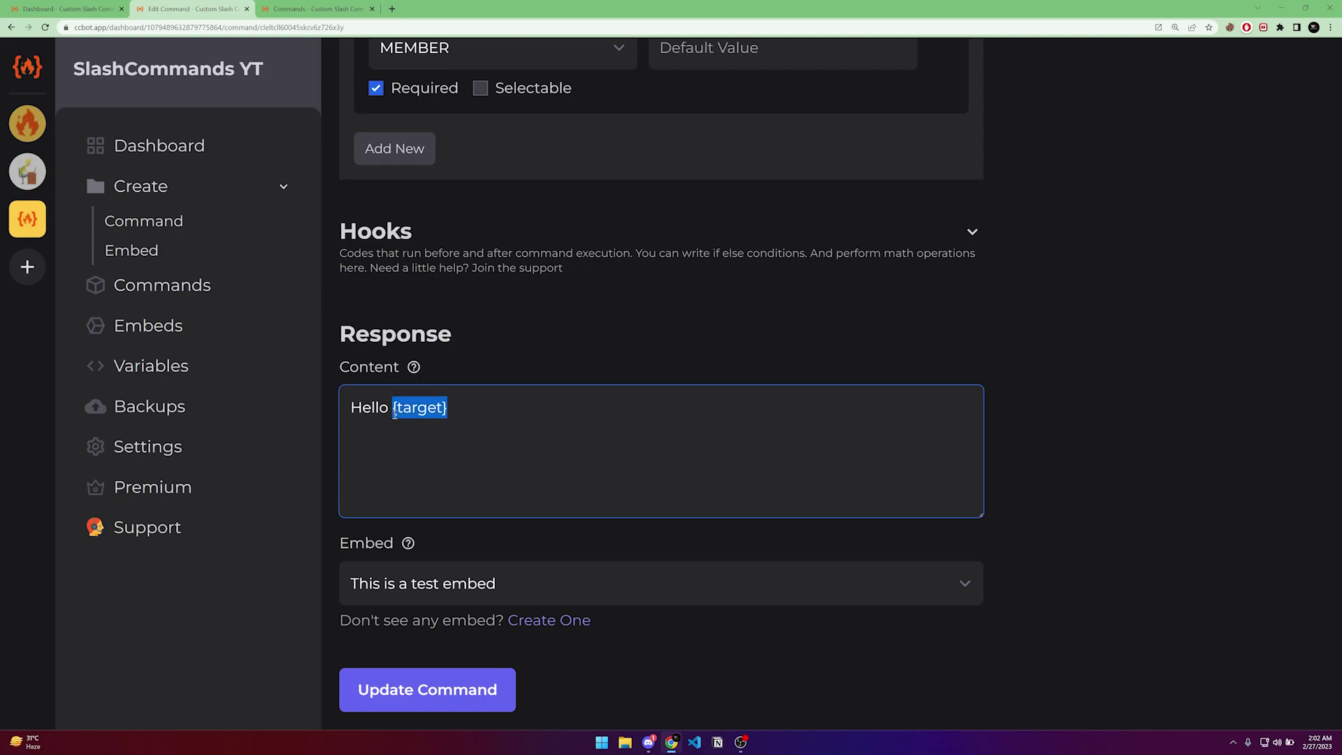
click(473, 405)
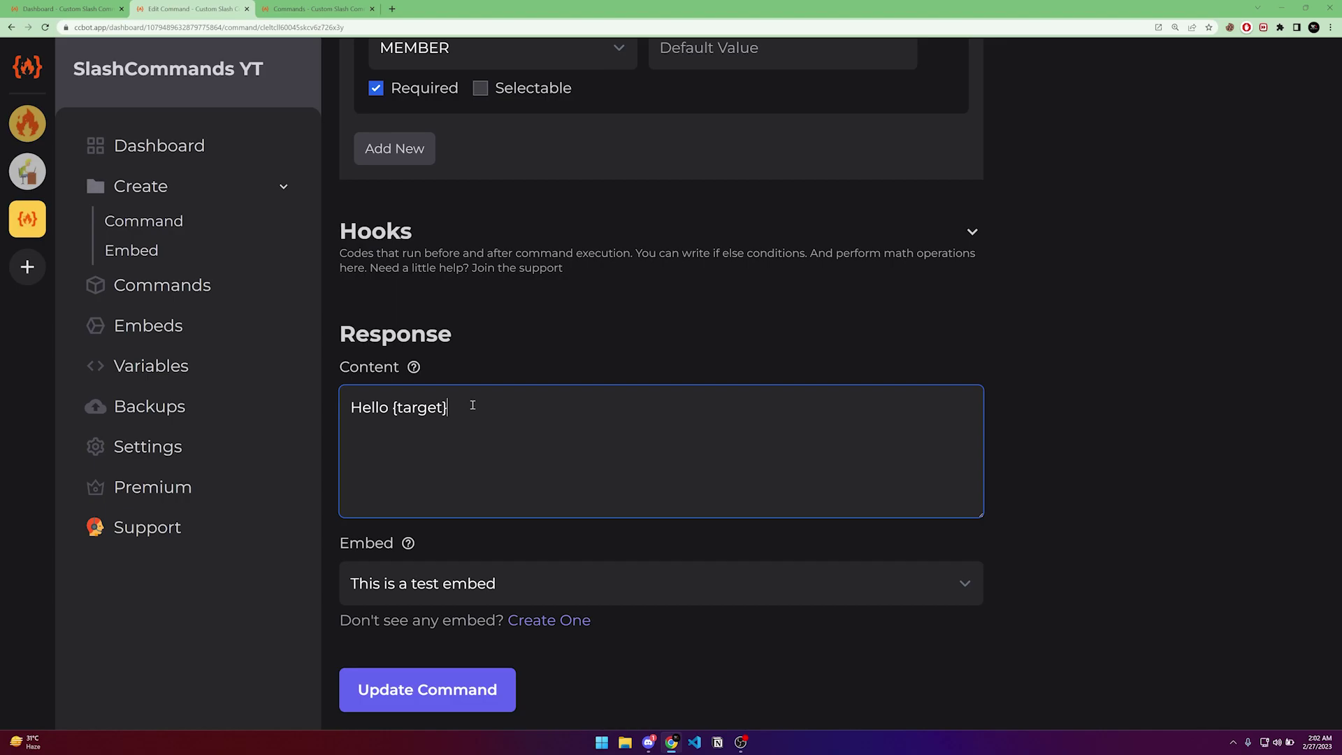
- Check the target argument's name against the response placeholder and update the hello command
scroll(486, 415, up, 5)
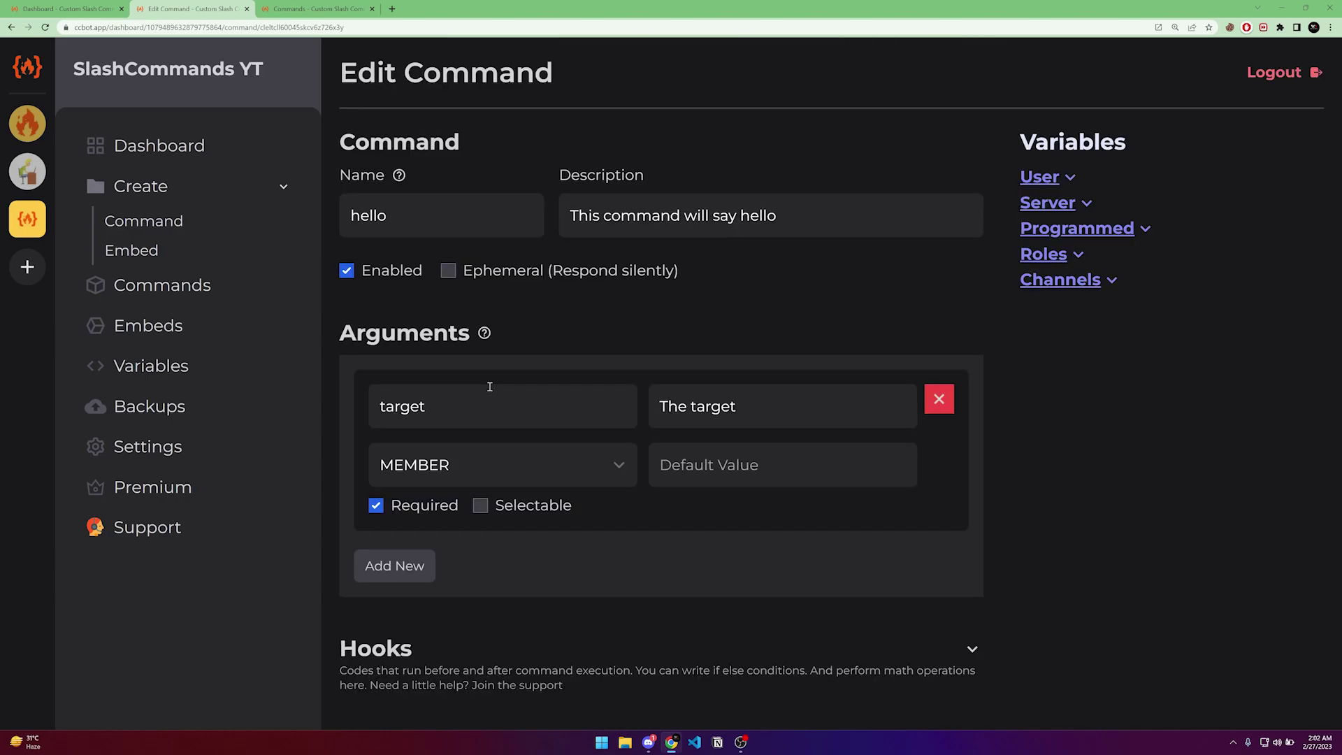
click(437, 409)
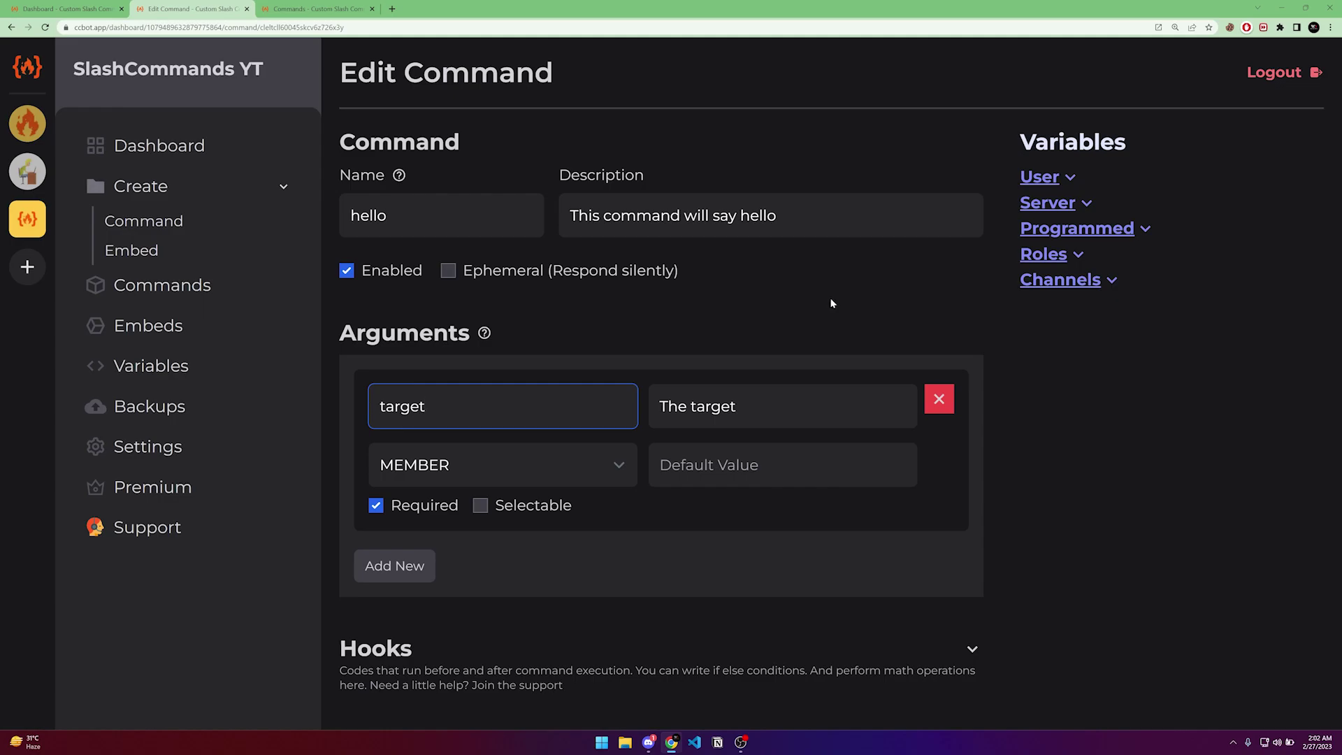
scroll(587, 384, down, 5)
scroll(587, 384, down, 1)
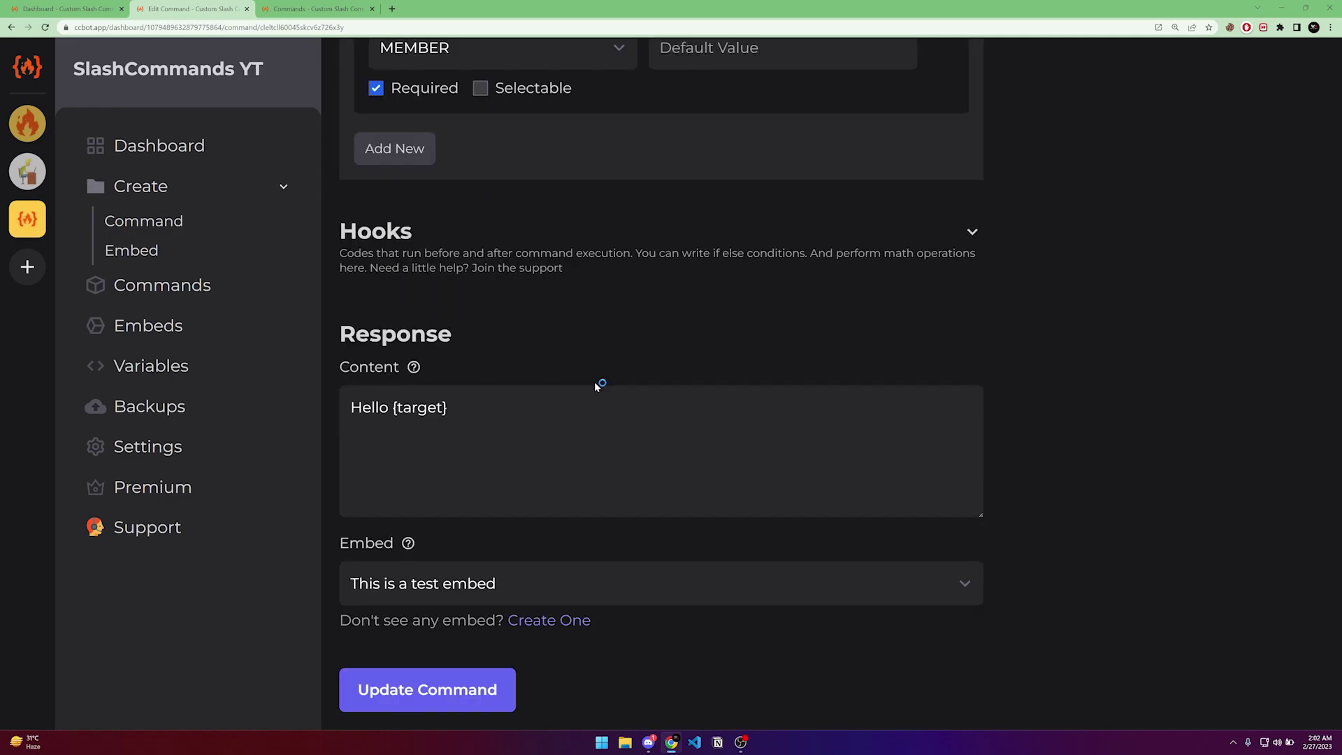
click(448, 709)
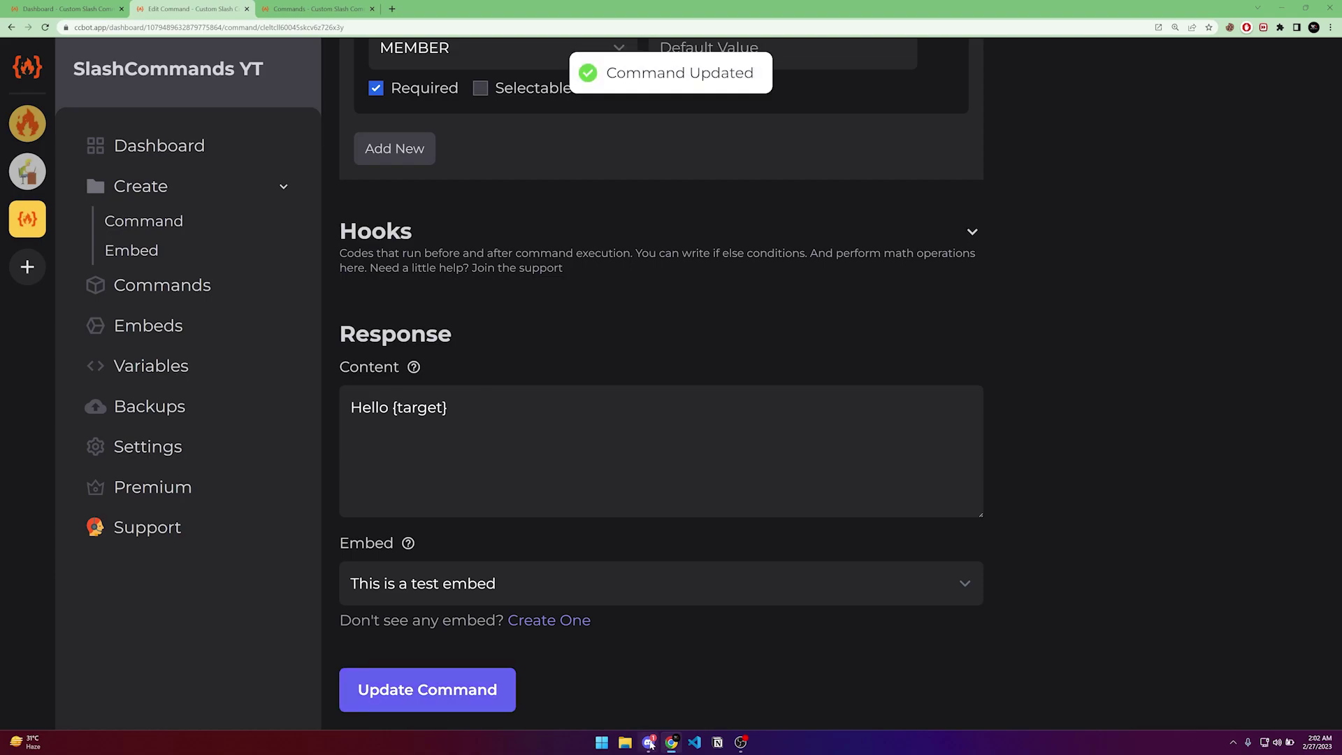
- Switch to Discord, run /hello in slash-test with your own account as target and point out the username in the reply
click(649, 742)
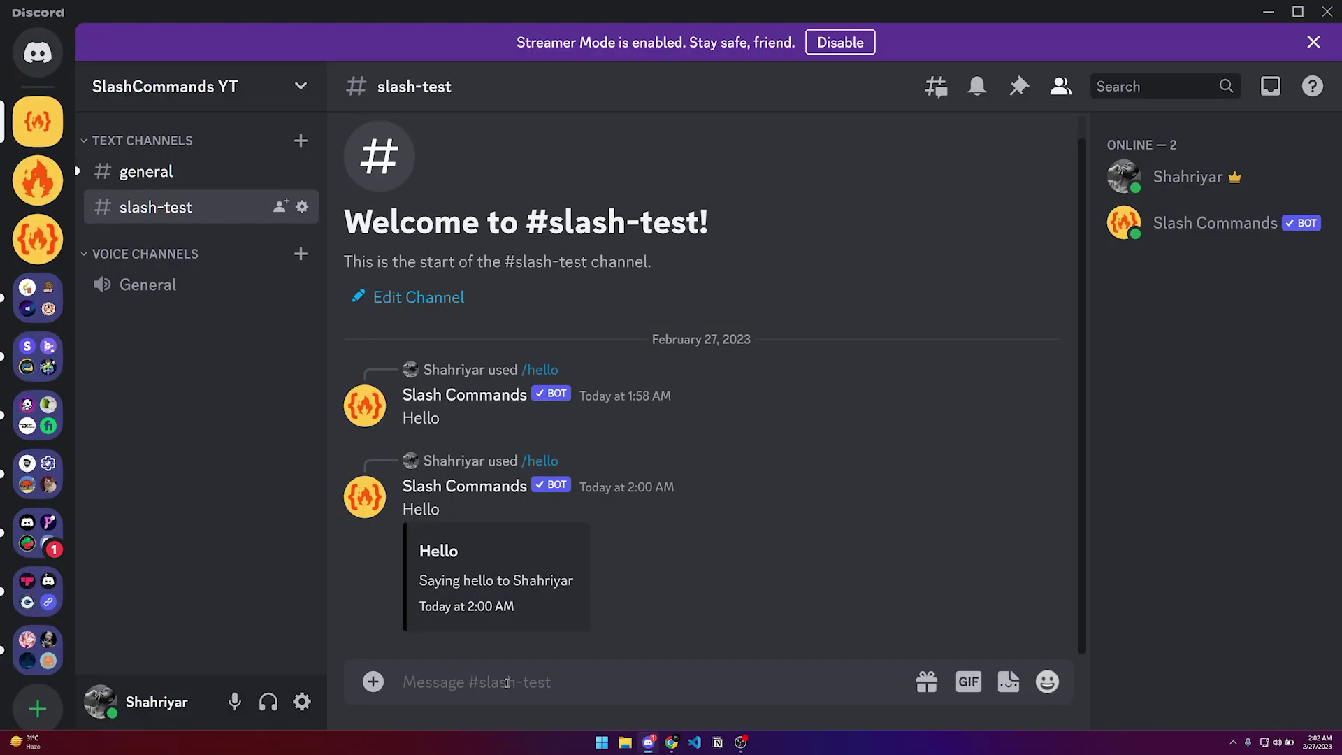
text(/)
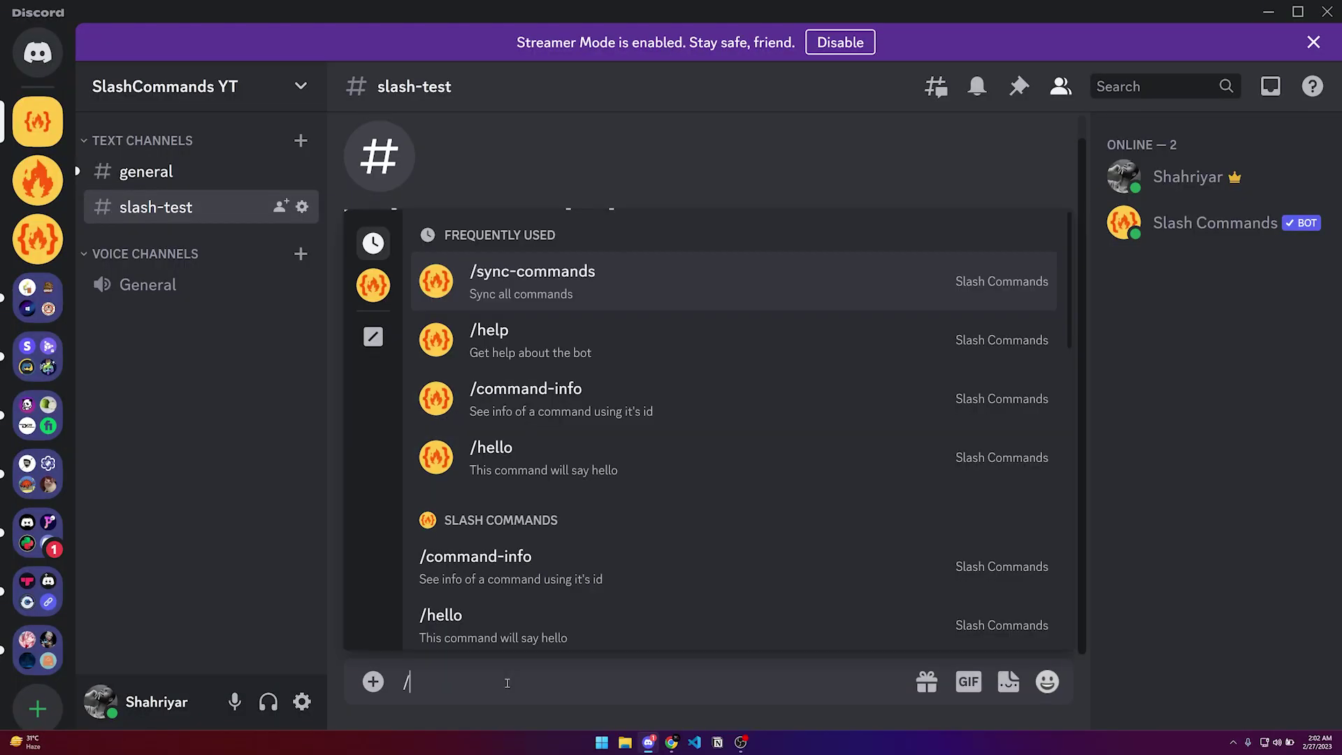
text(hello)
key(Tab)
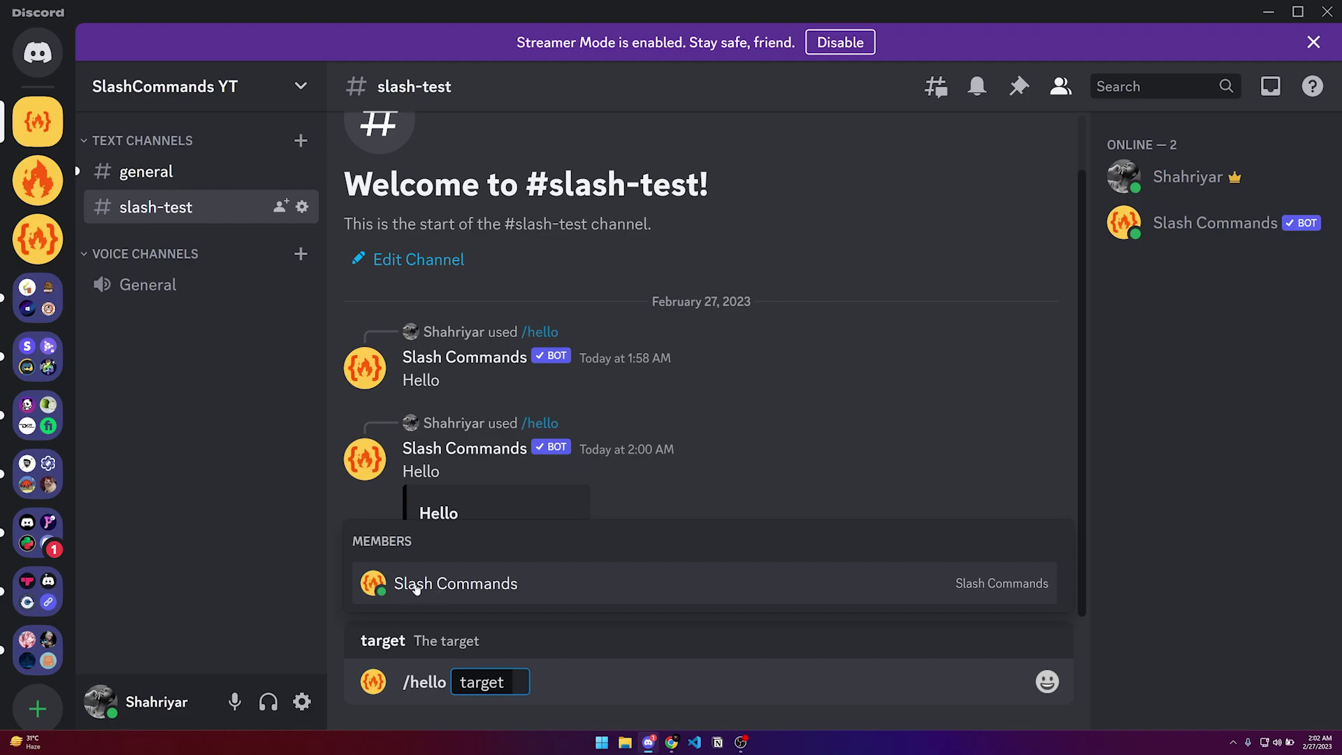
click(519, 582)
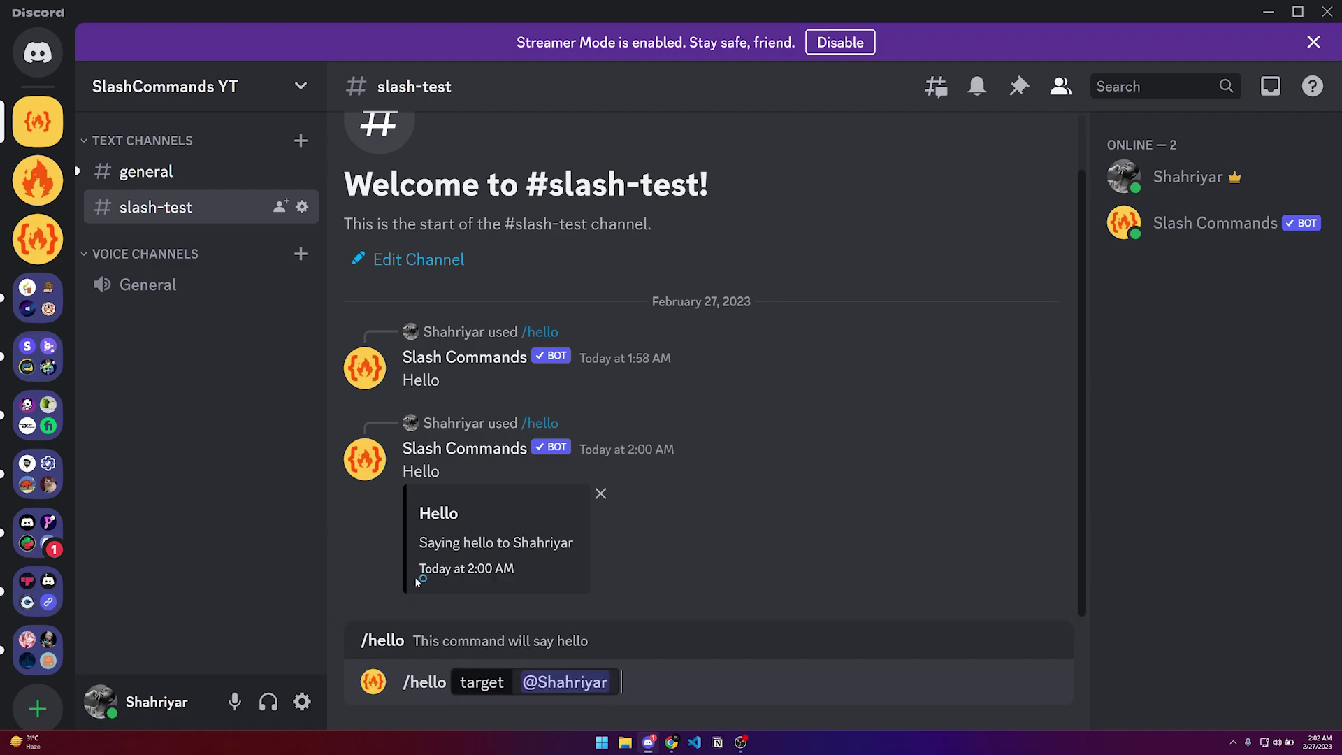
key(Return)
drag(443, 508, 564, 500)
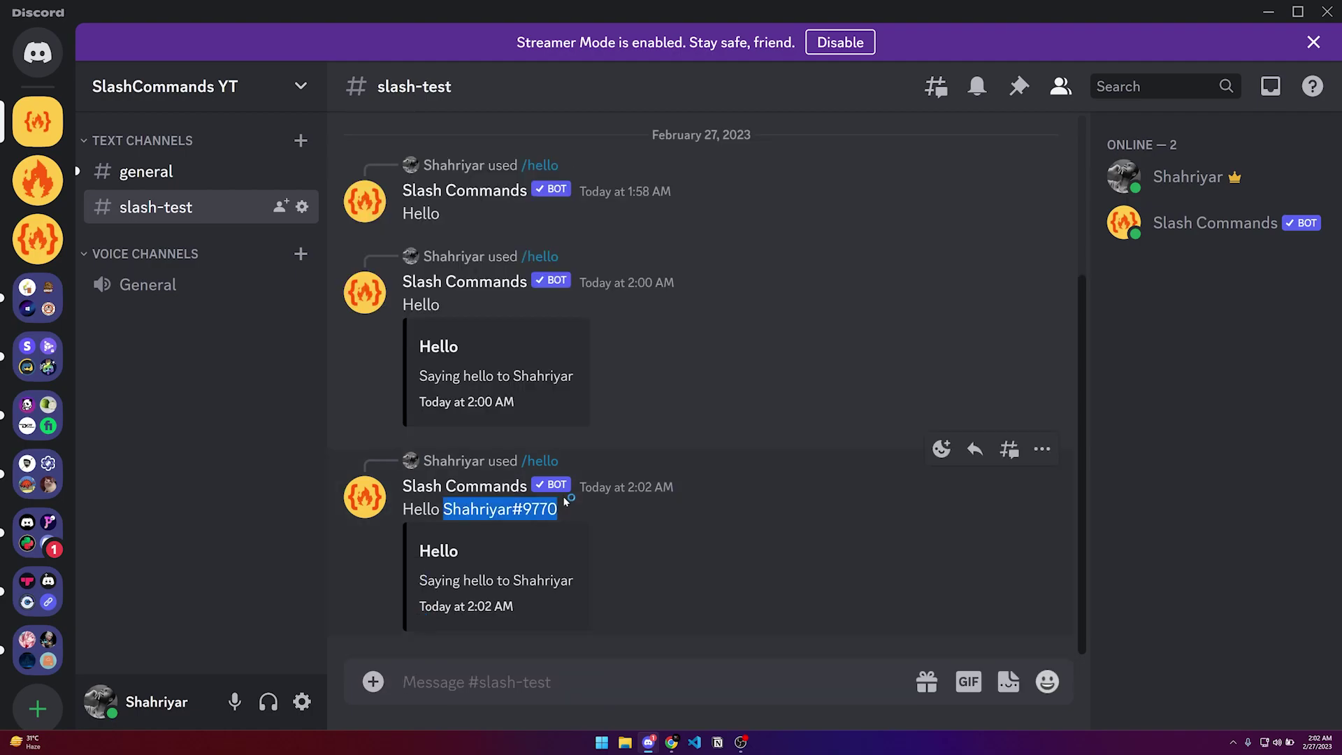
click(569, 506)
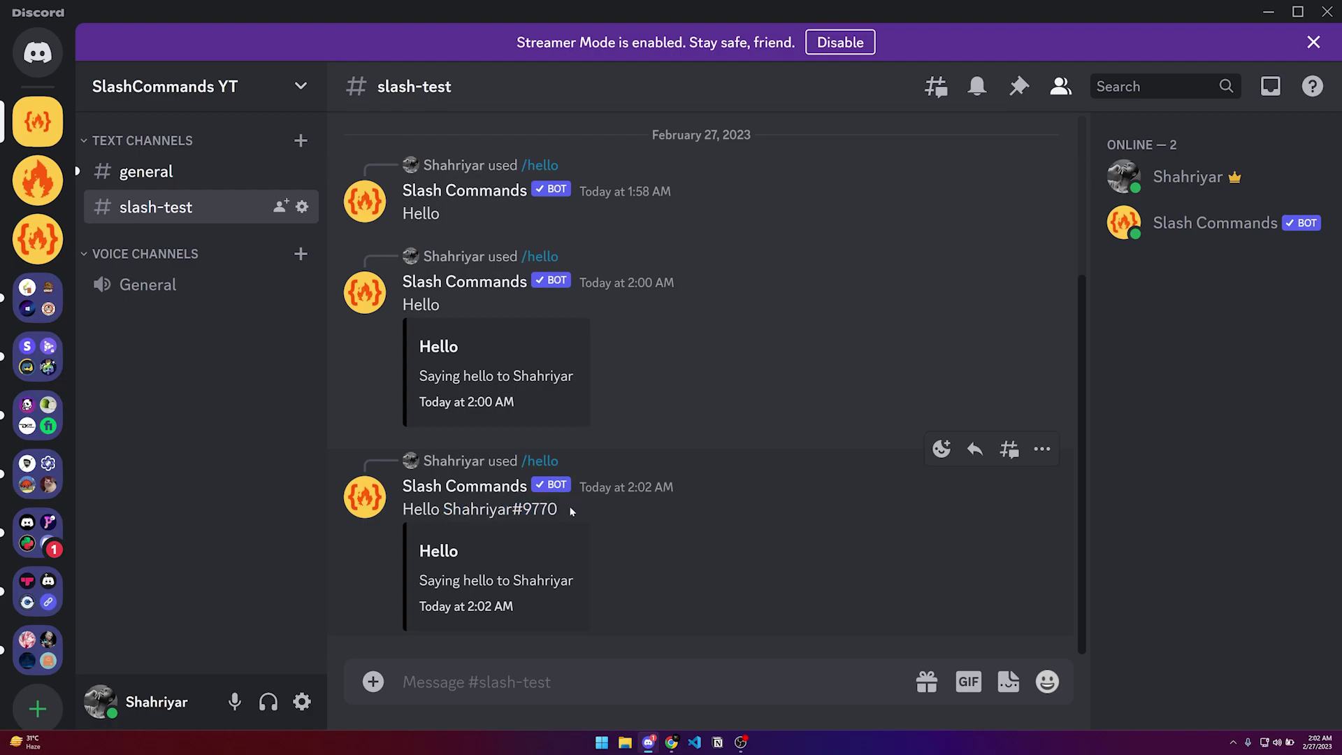
drag(570, 508, 444, 511)
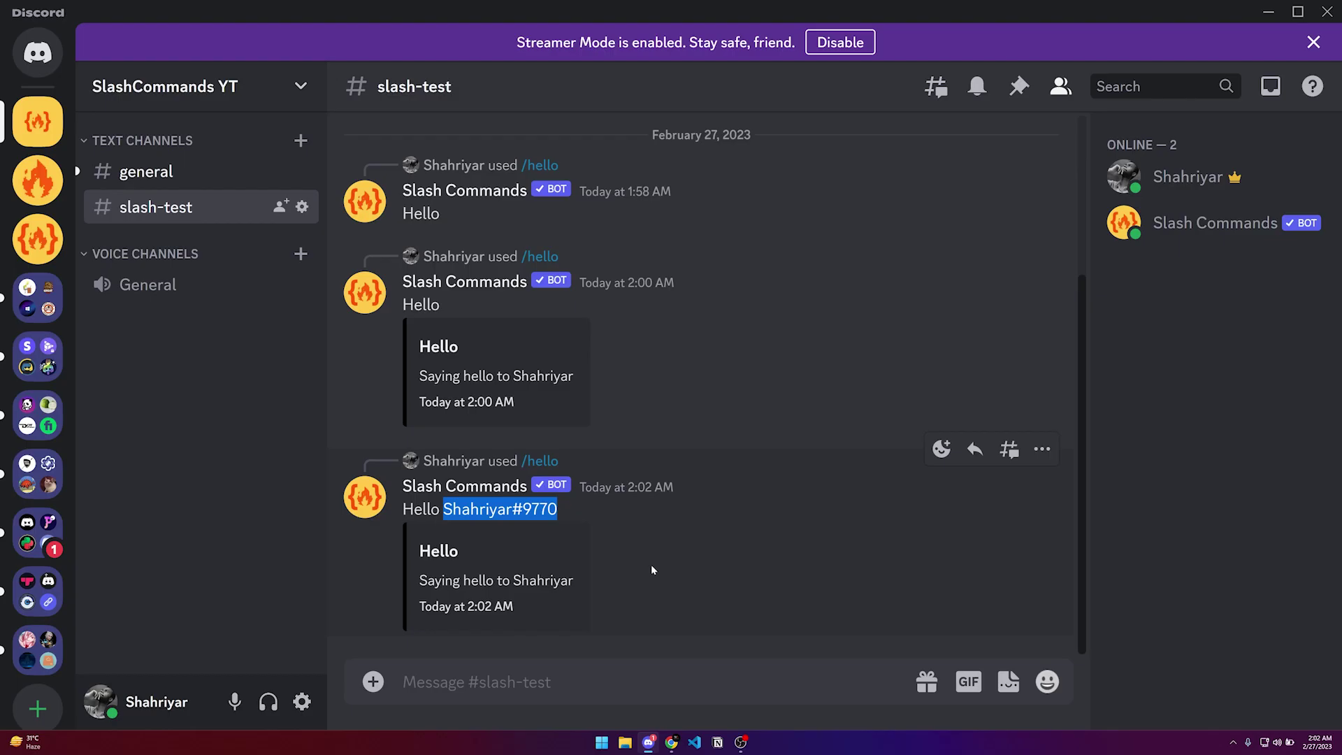
- Back in Chrome, update the response content to "Hello {target.mention}" and rerun /hello in Discord with the same target
key(alt+Tab)
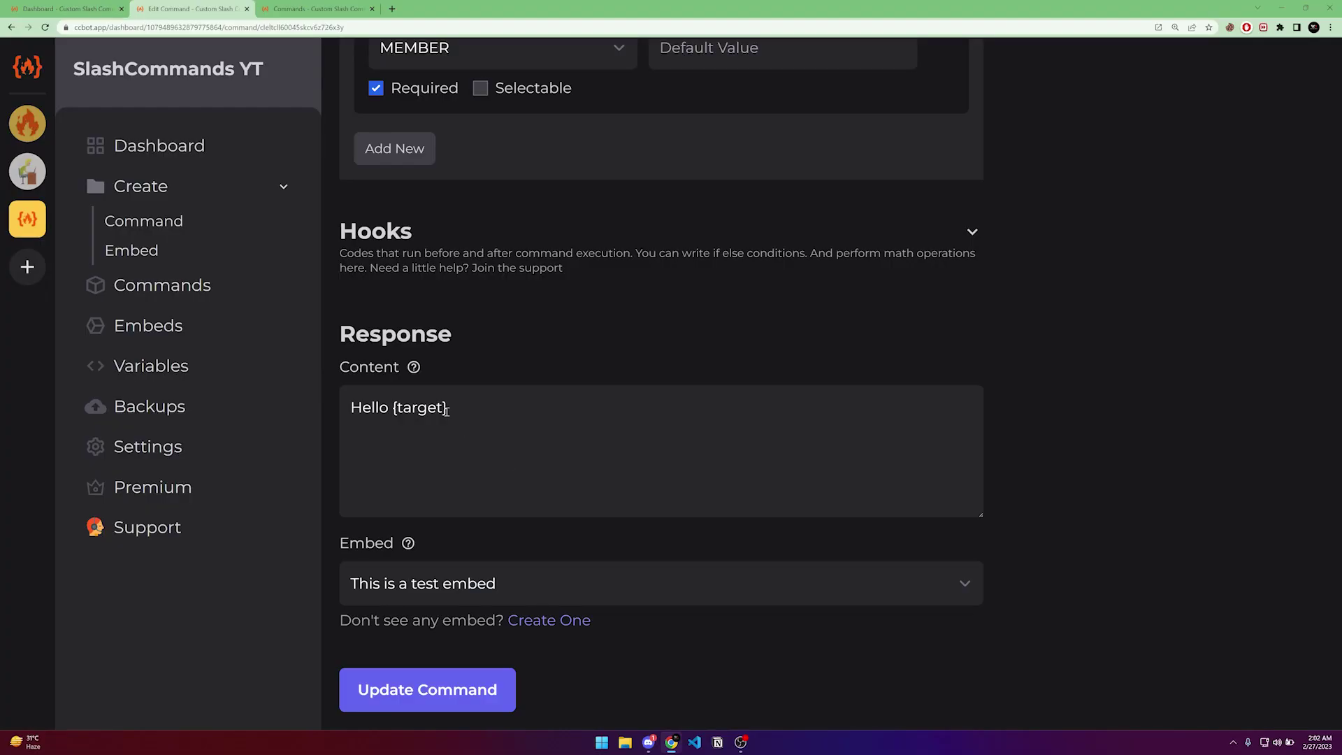
click(445, 410)
text(.mention)
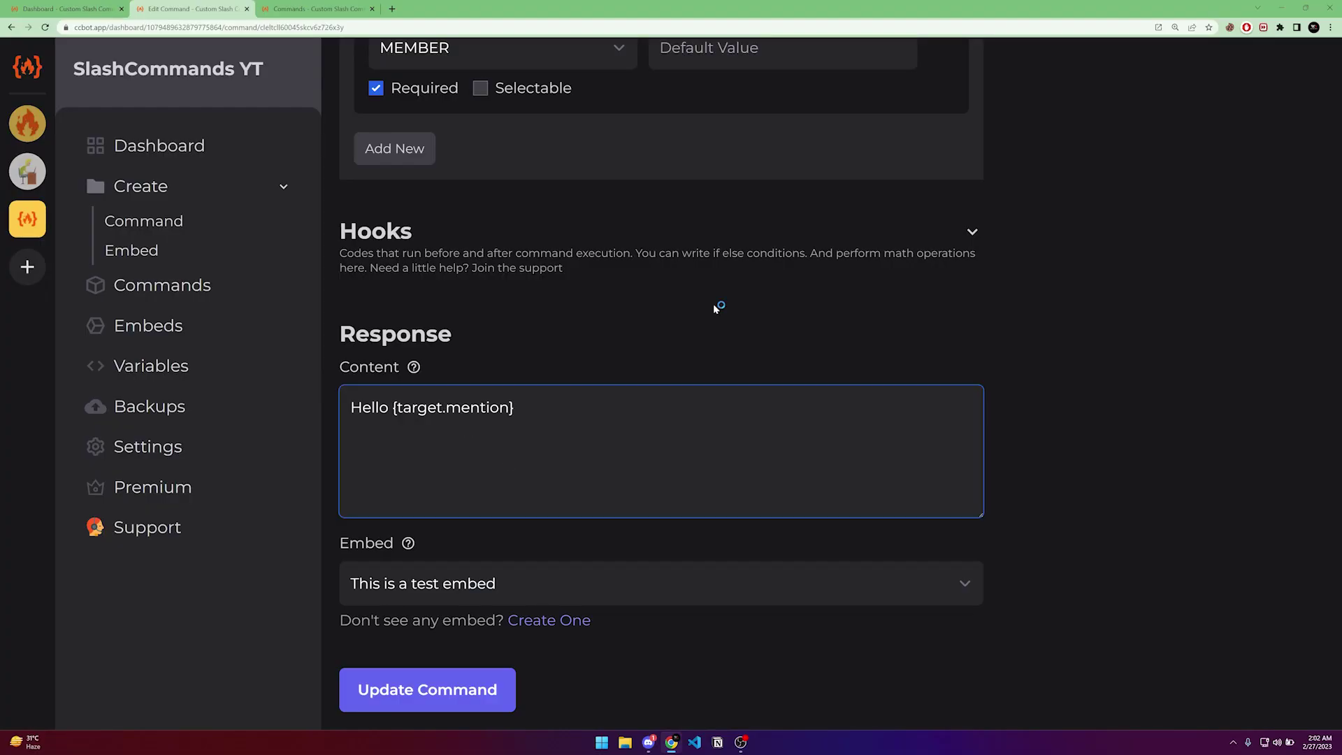
click(716, 308)
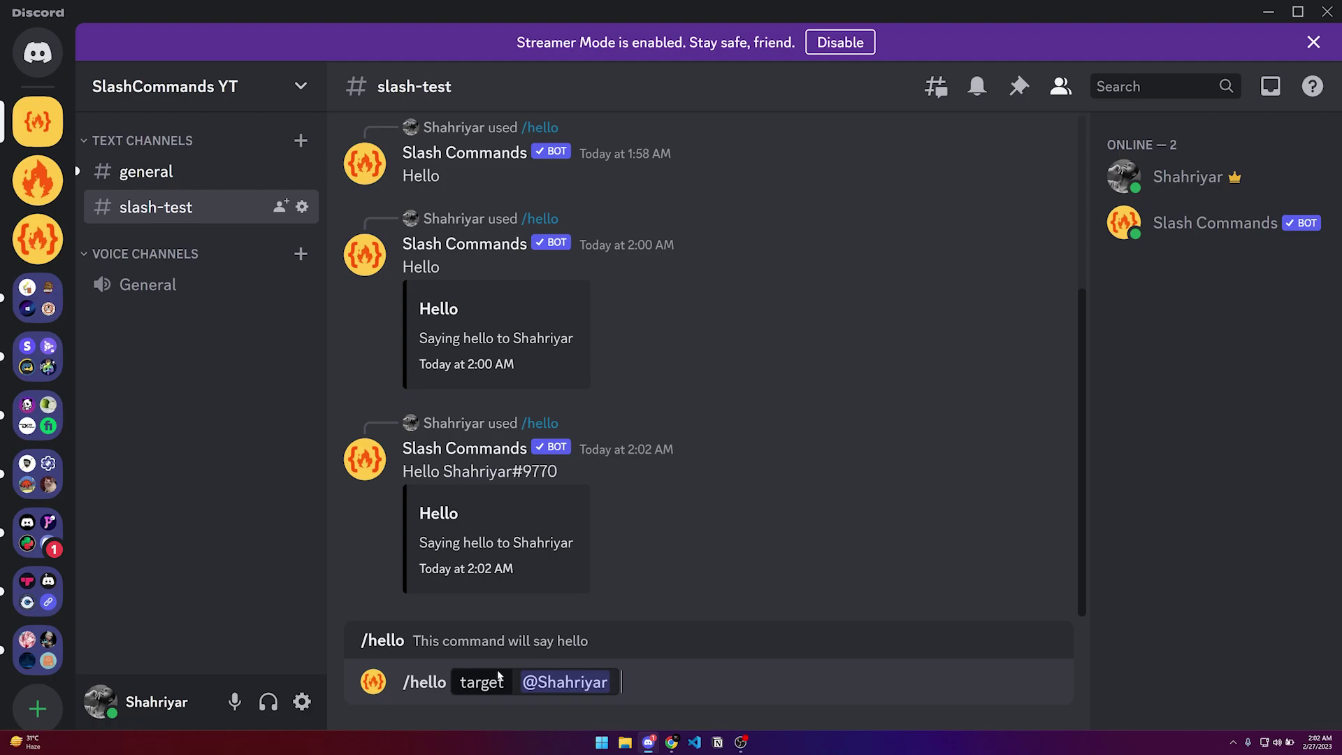
key(Return)
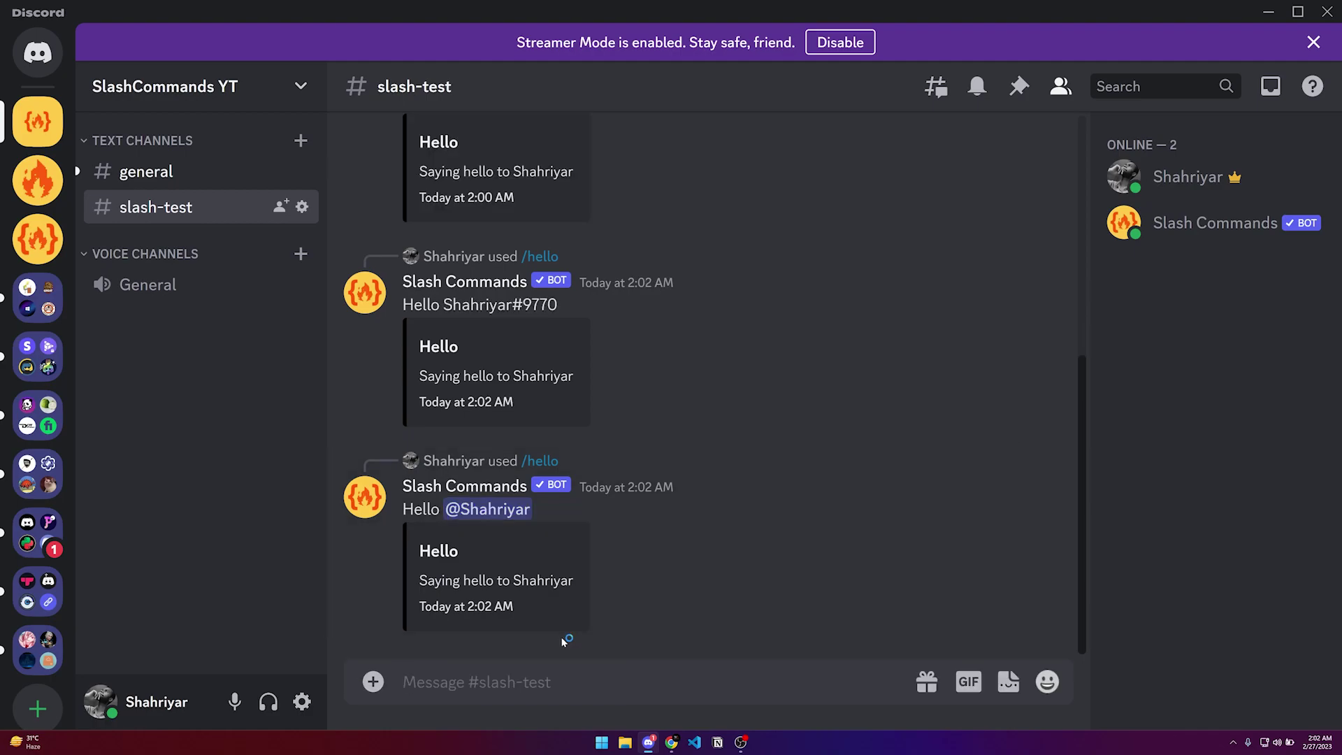
- Return to Chrome, update the response content to "Hello {target.id}" and test /hello again in Discord on the same target
key(alt+Tab)
click(486, 406)
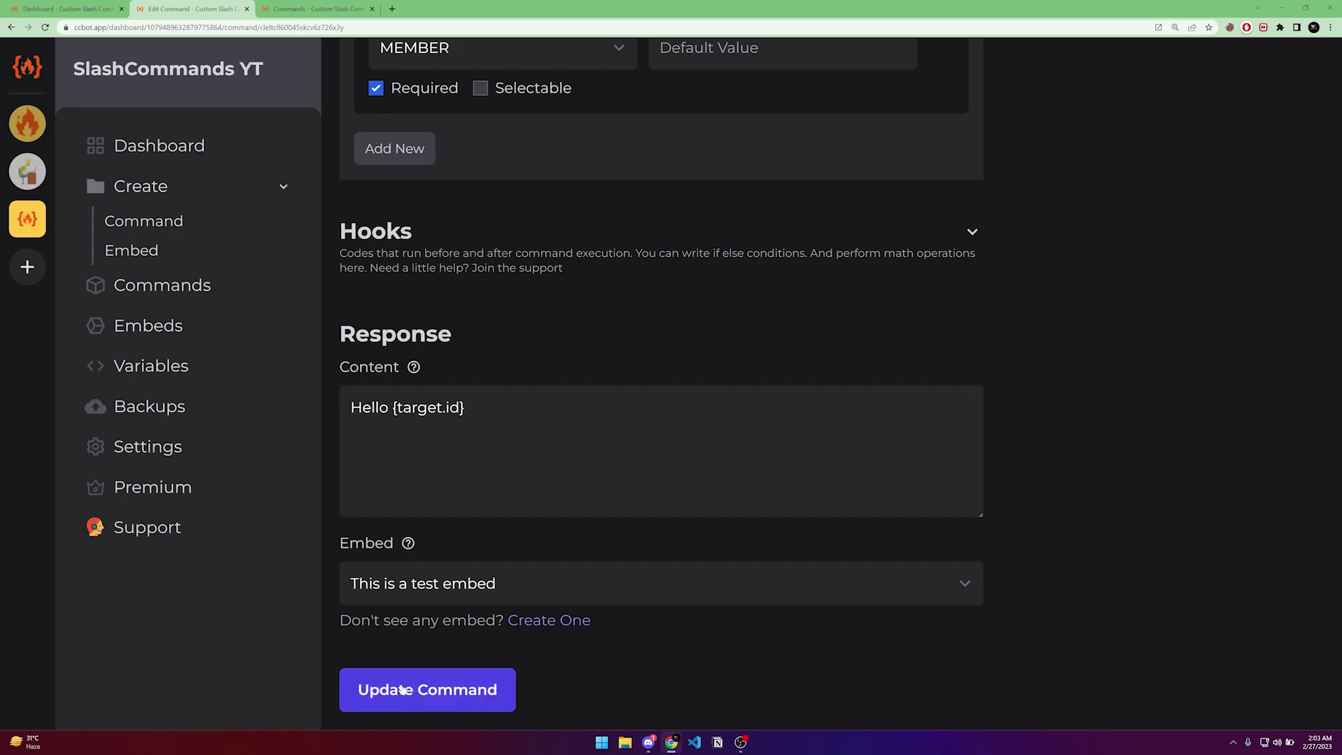
key(alt+Tab)
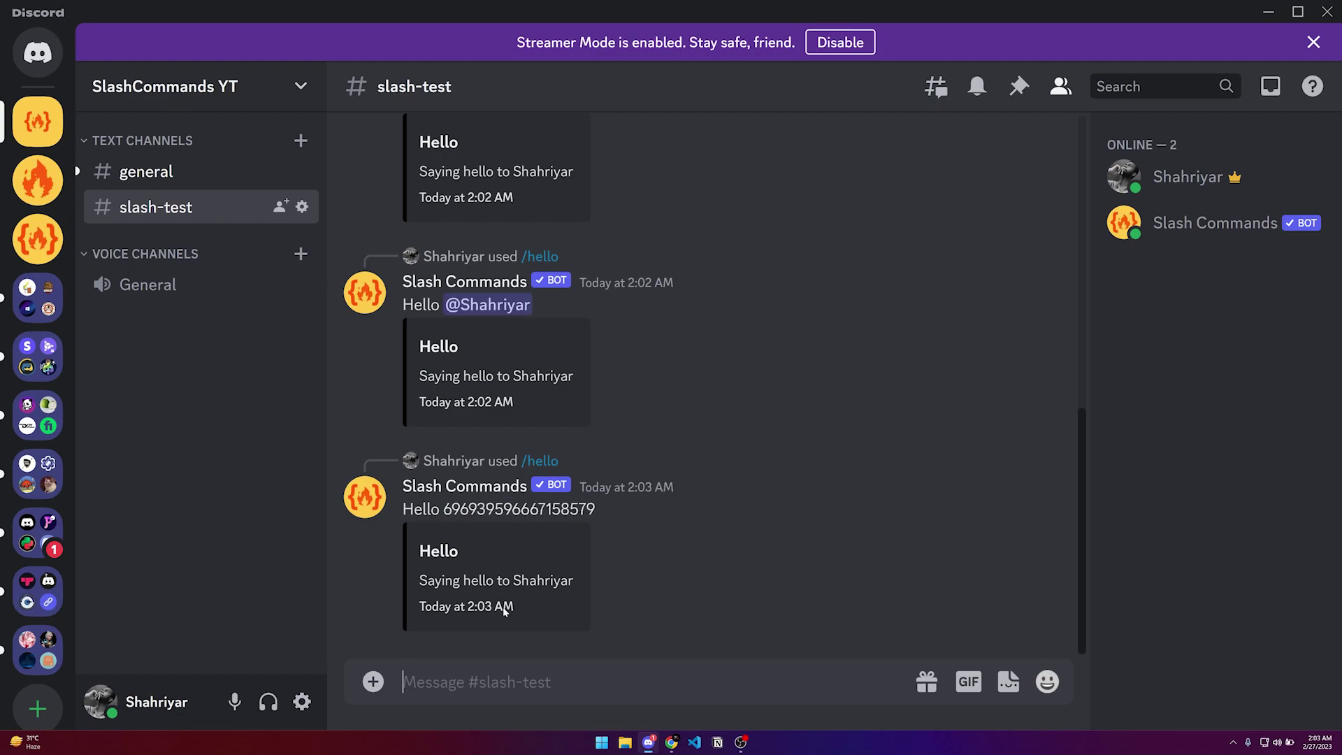
drag(443, 509, 613, 496)
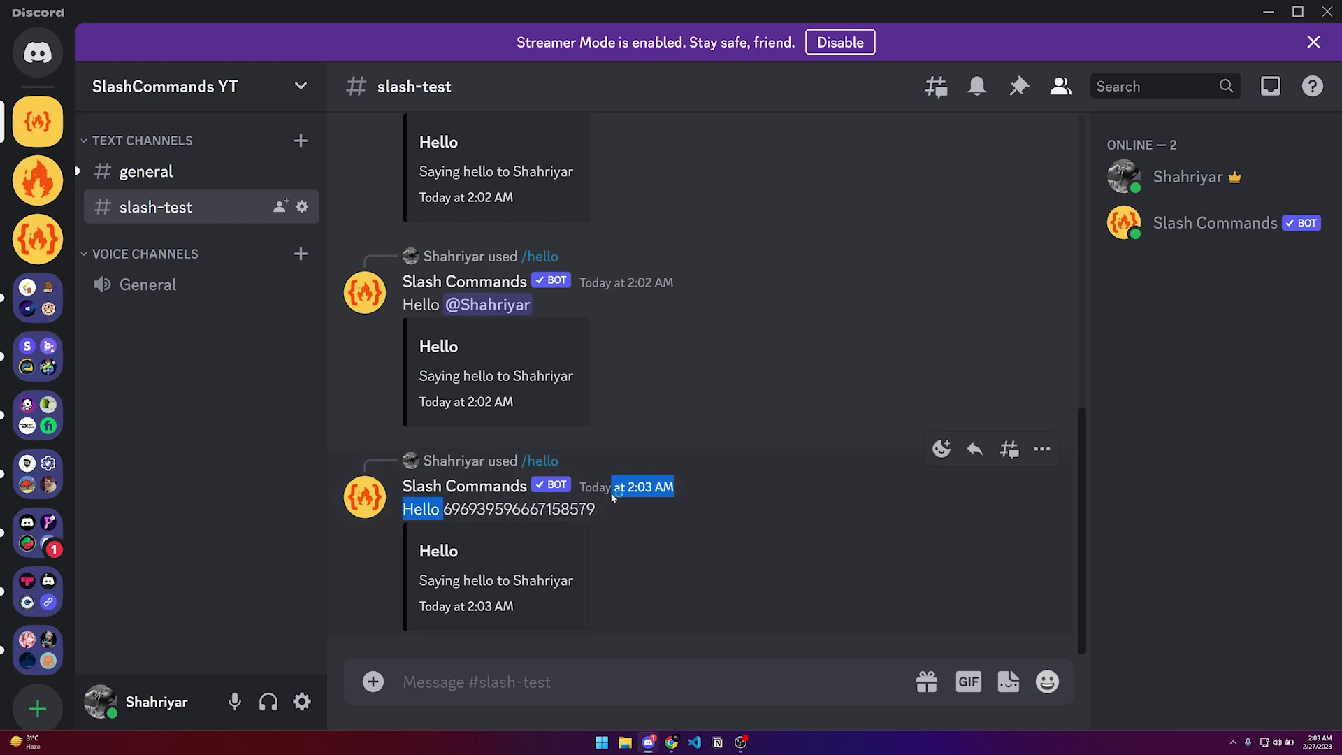
- Return to Chrome, expand the User variables and compare their properties with the {target.id} placeholder in the response
key(alt+Tab)
double_click(452, 407)
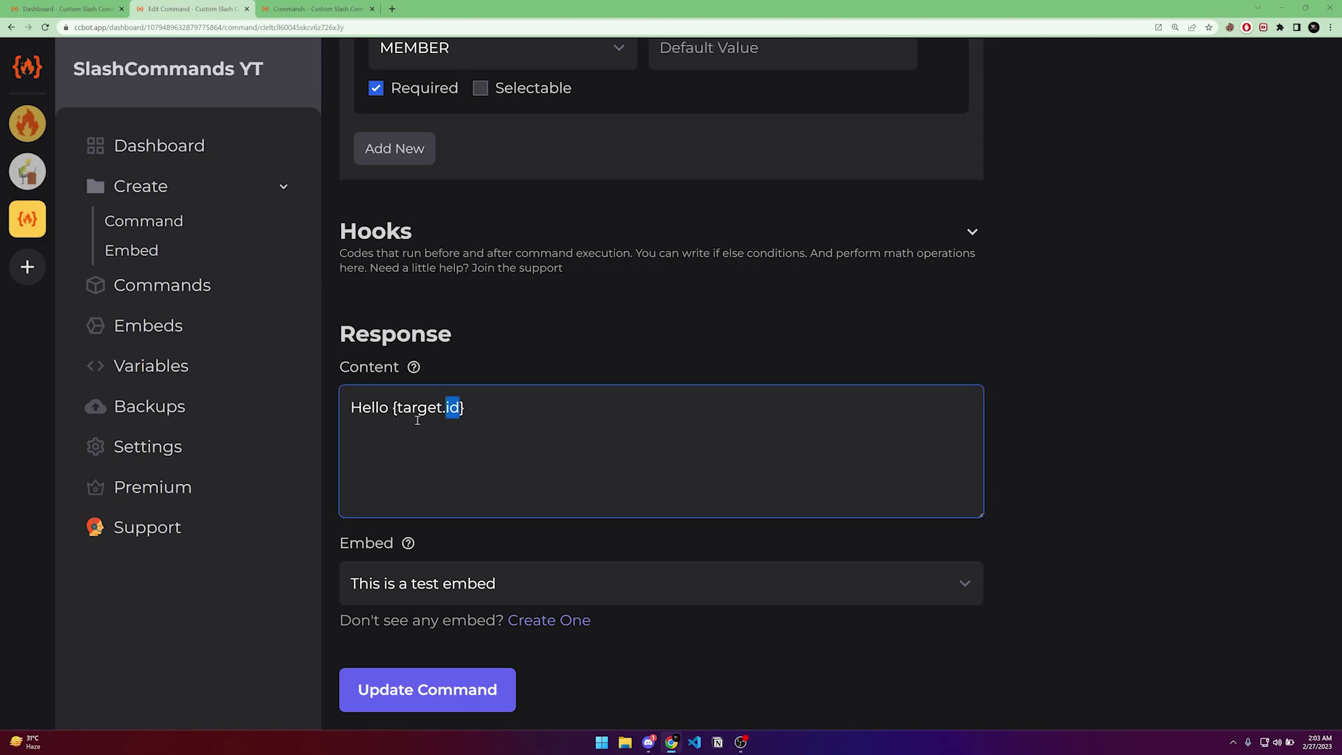
scroll(417, 420, up, 6)
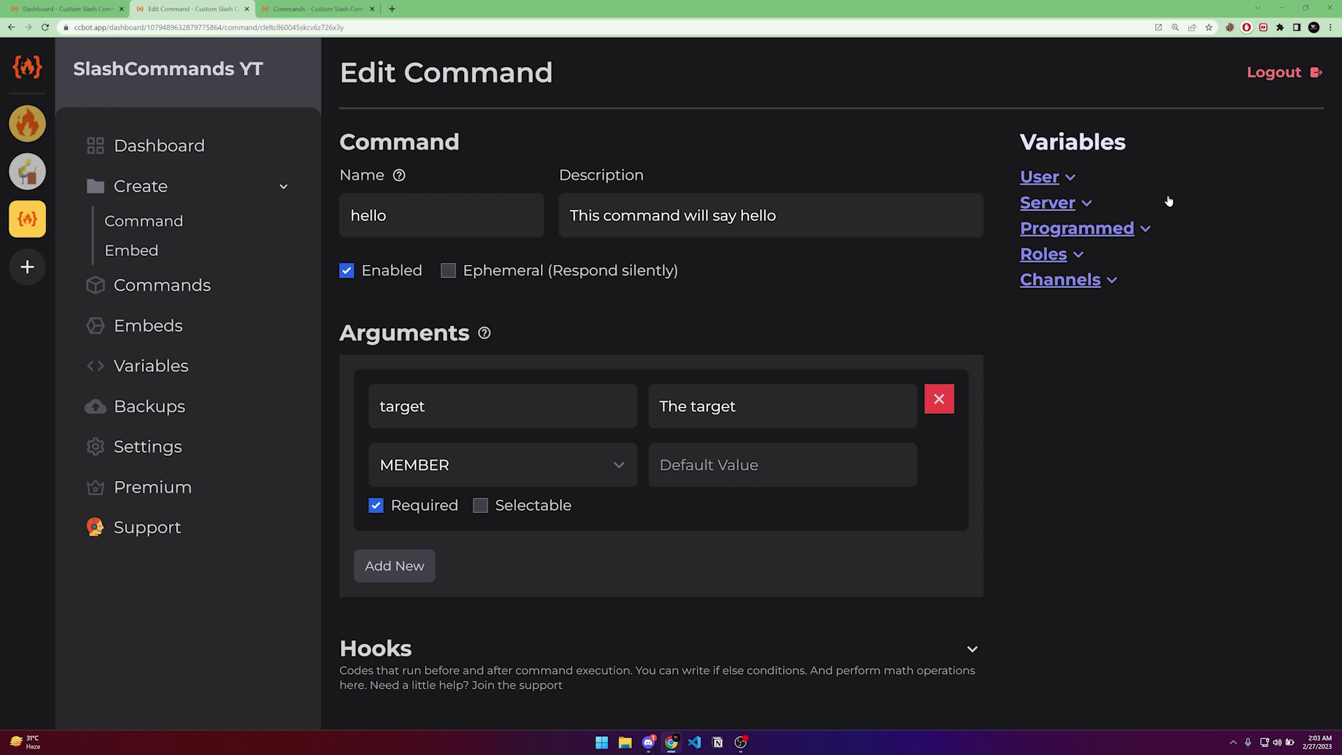
click(1041, 177)
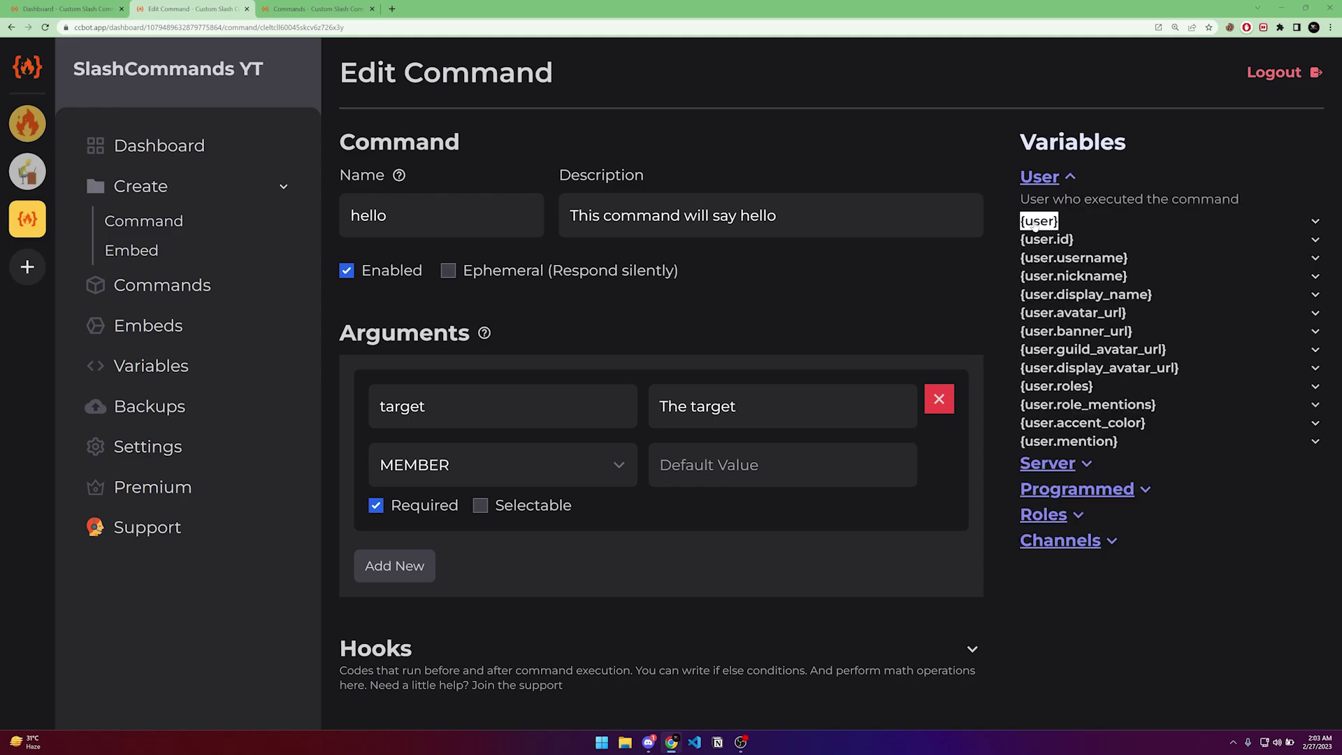
scroll(519, 466, down, 5)
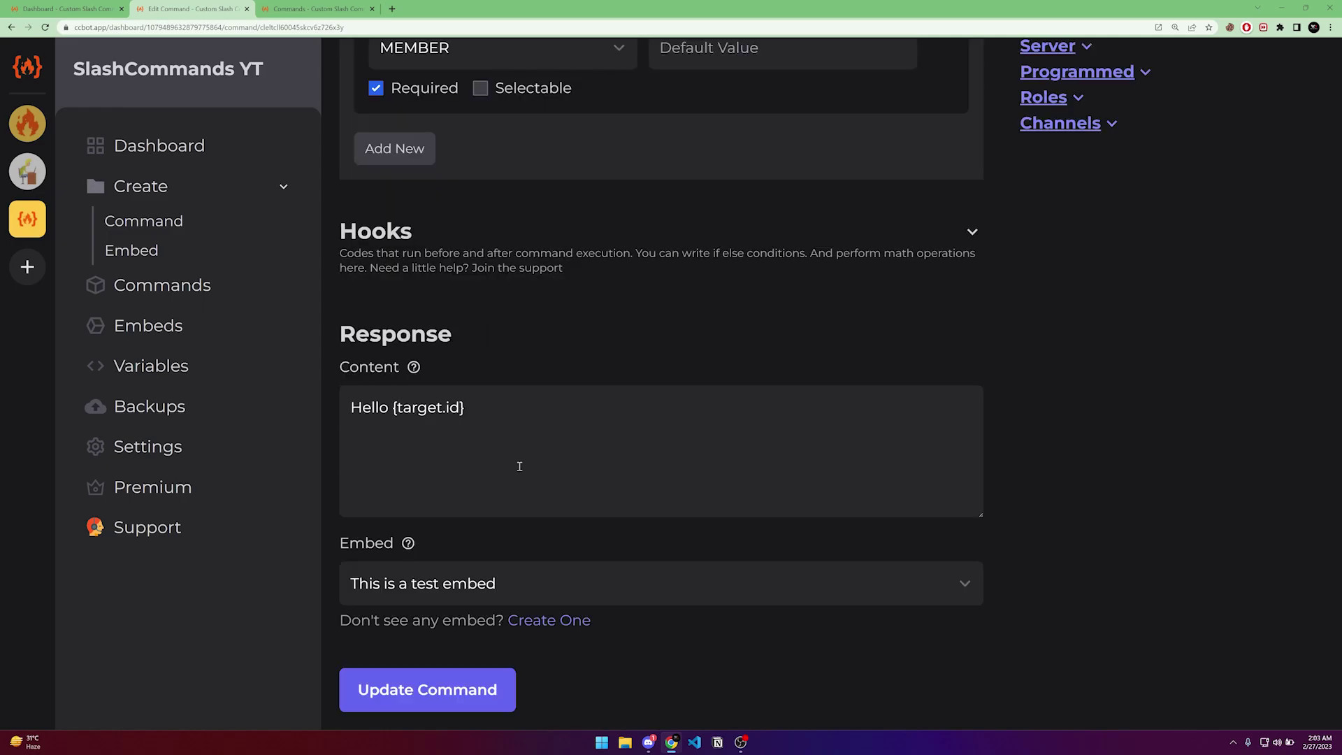
scroll(519, 466, up, 5)
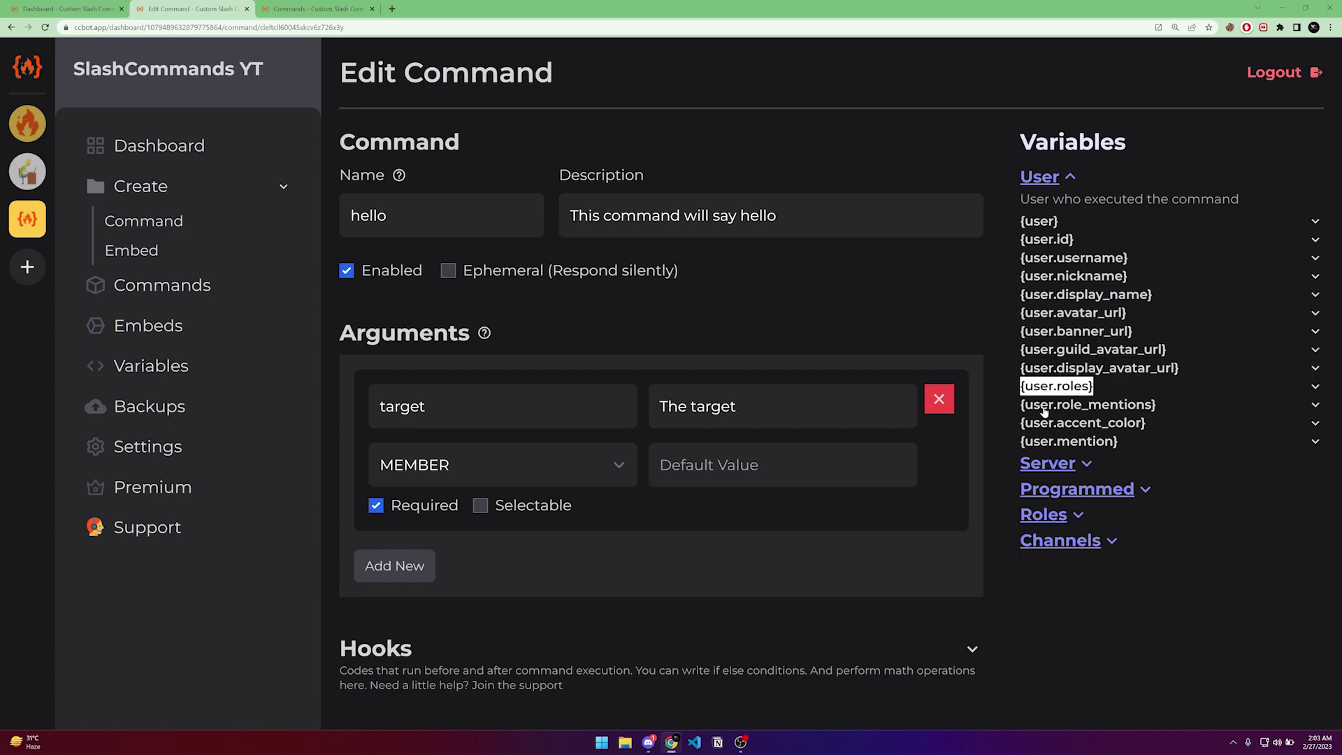
scroll(323, 439, down, 6)
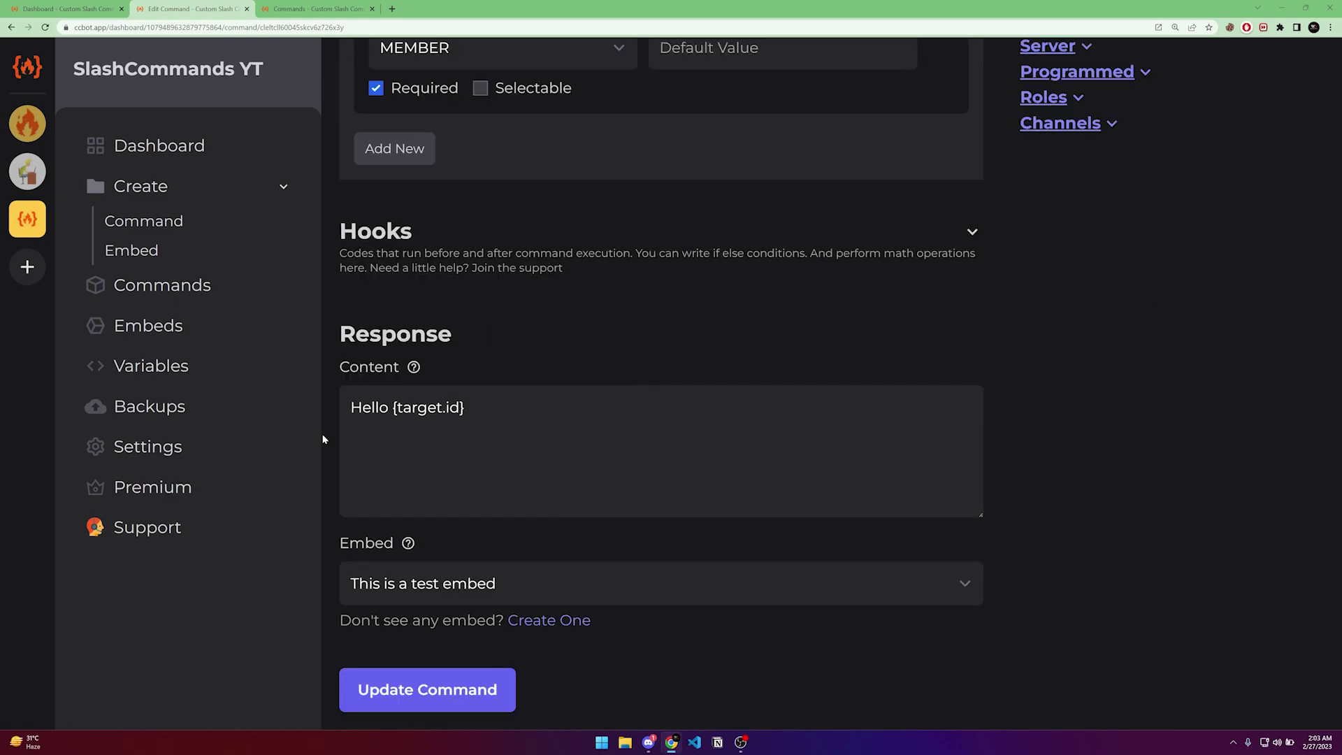
- Point out "target" in the response placeholder and the matching name in the command's arguments
double_click(420, 407)
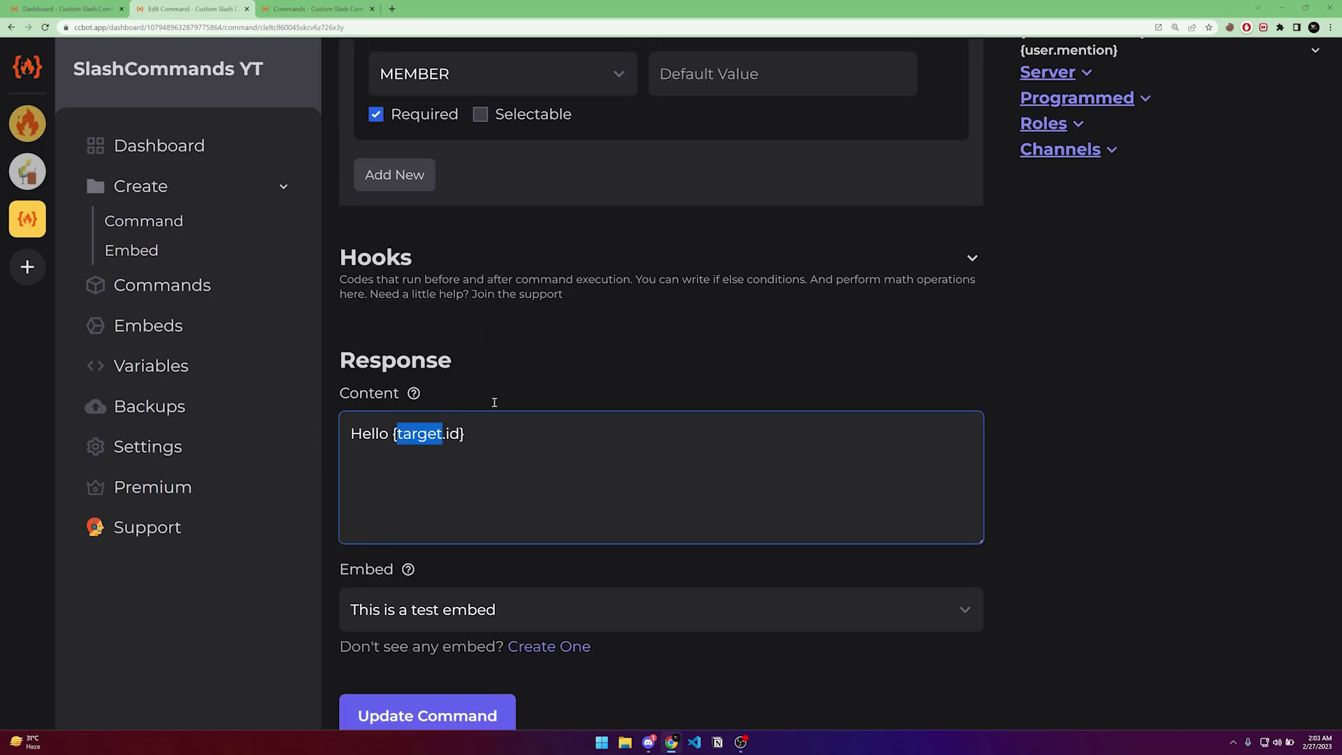
scroll(494, 404, up, 1)
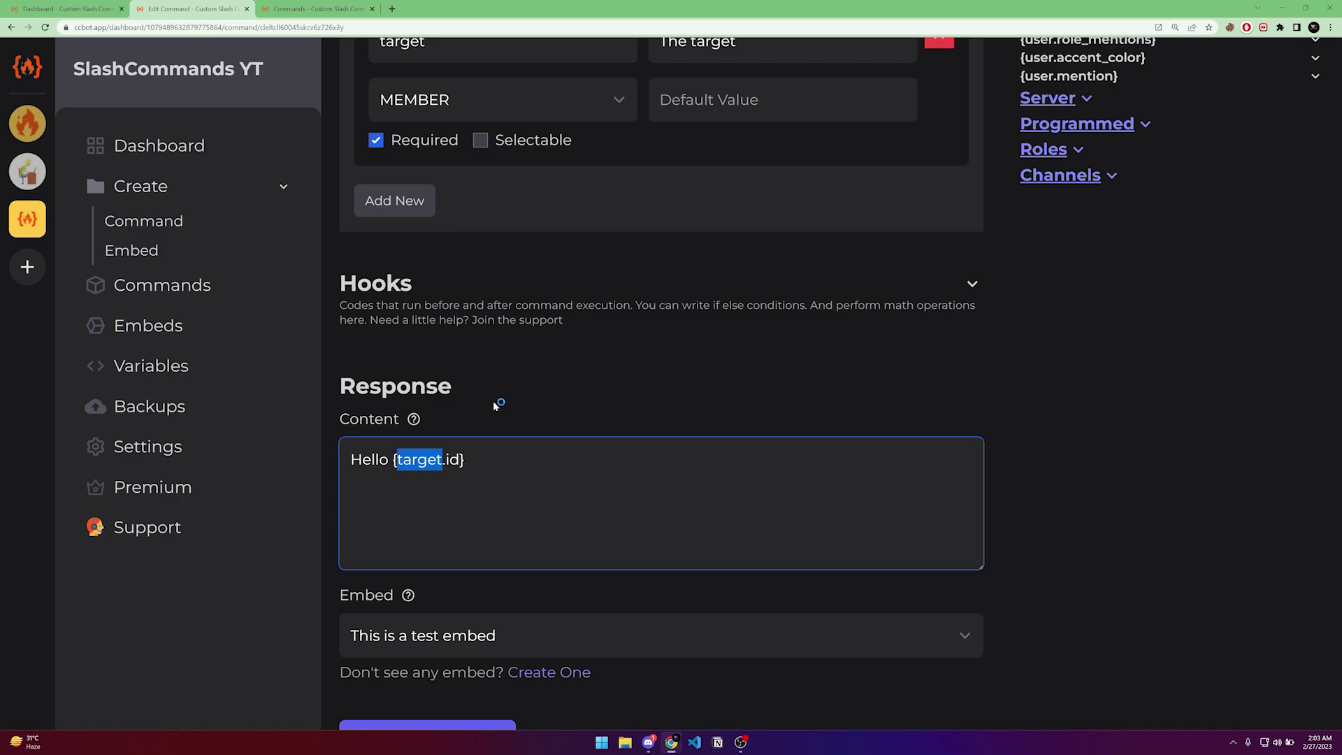
scroll(494, 404, up, 4)
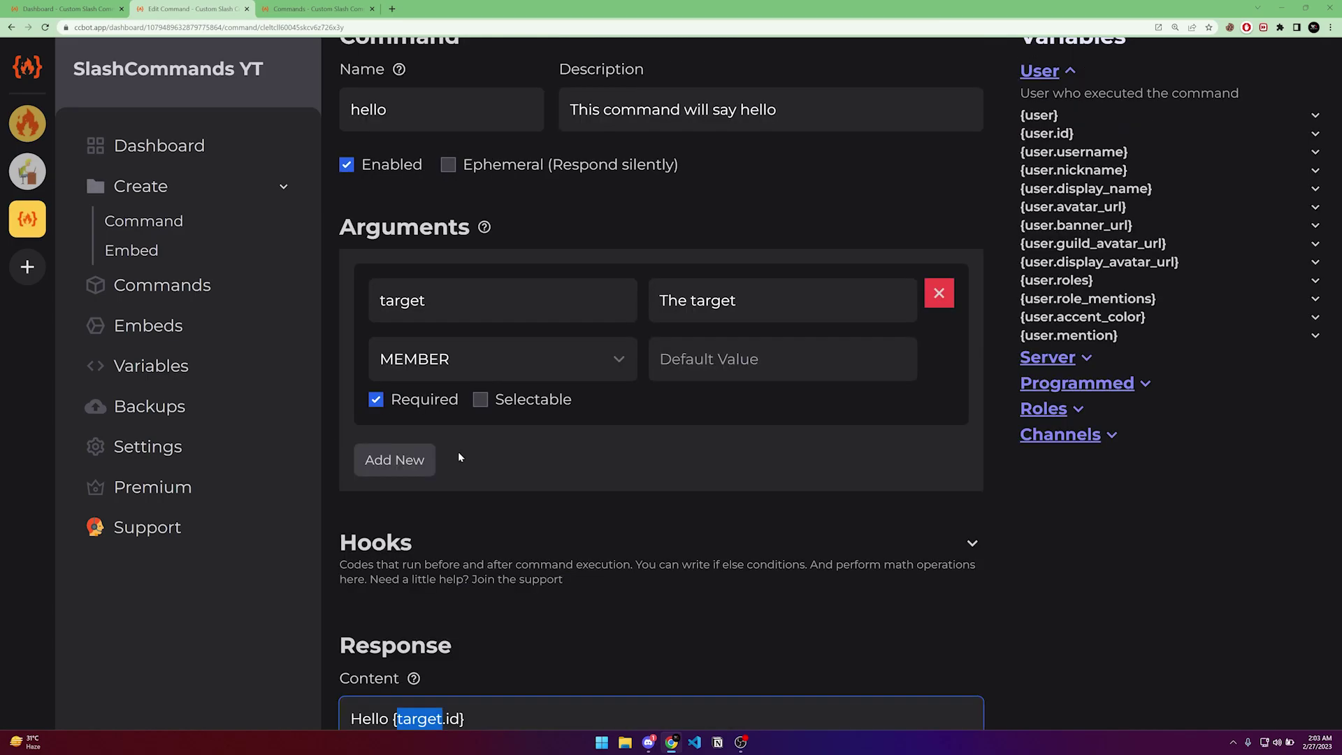
drag(428, 302, 354, 309)
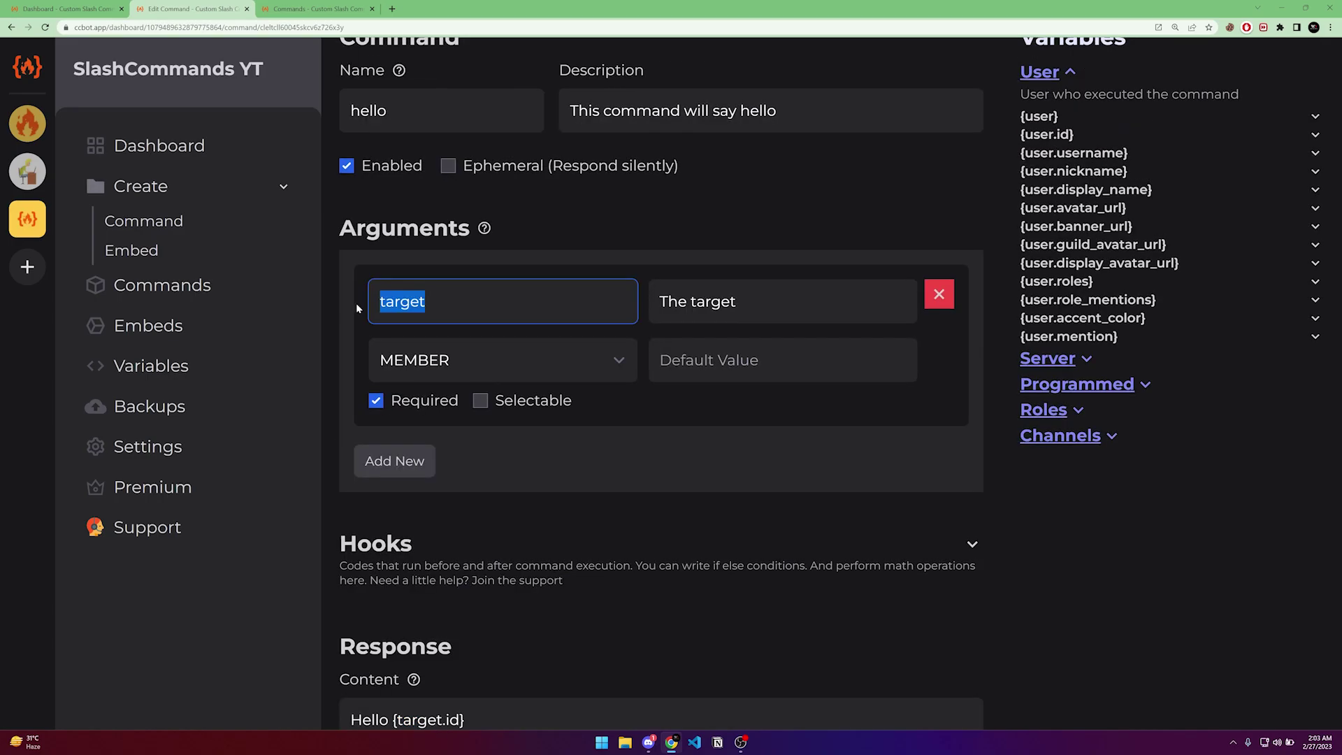
click(451, 300)
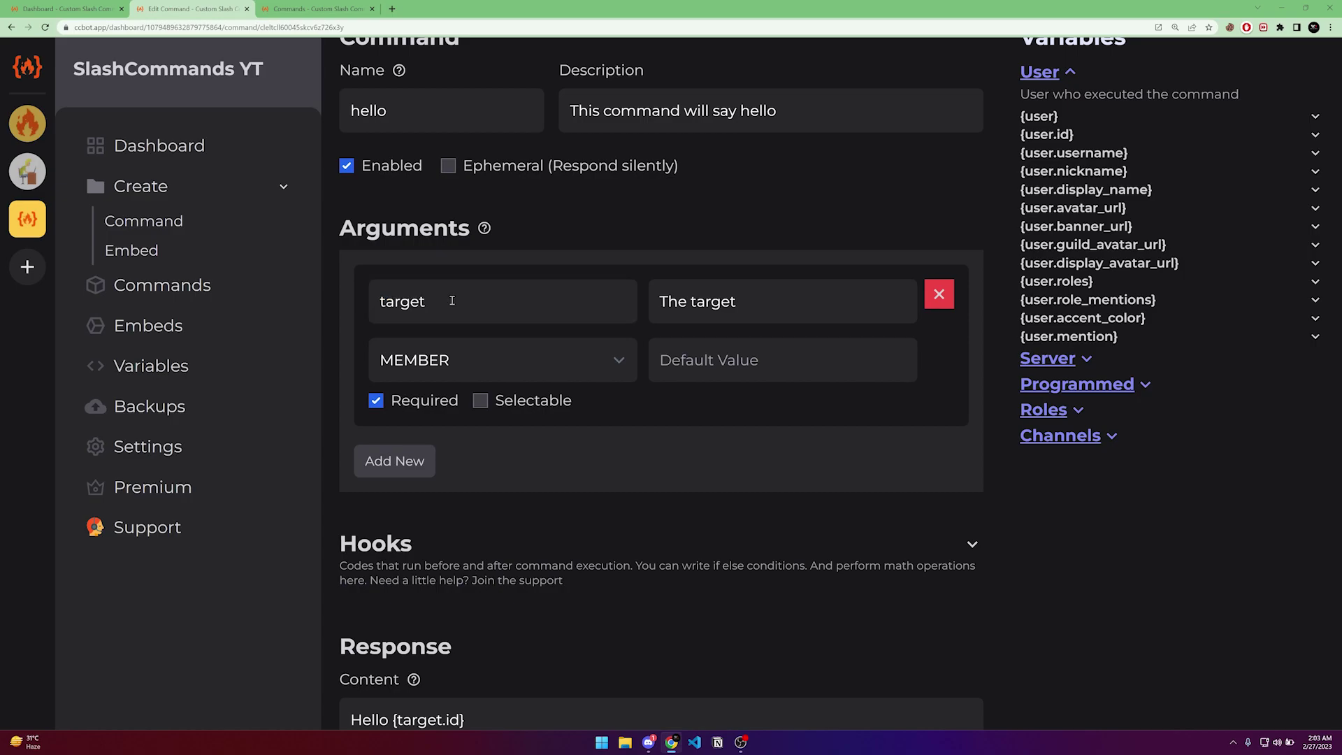
- Add a second required TEXT argument named "message" with the description "The message"
click(394, 460)
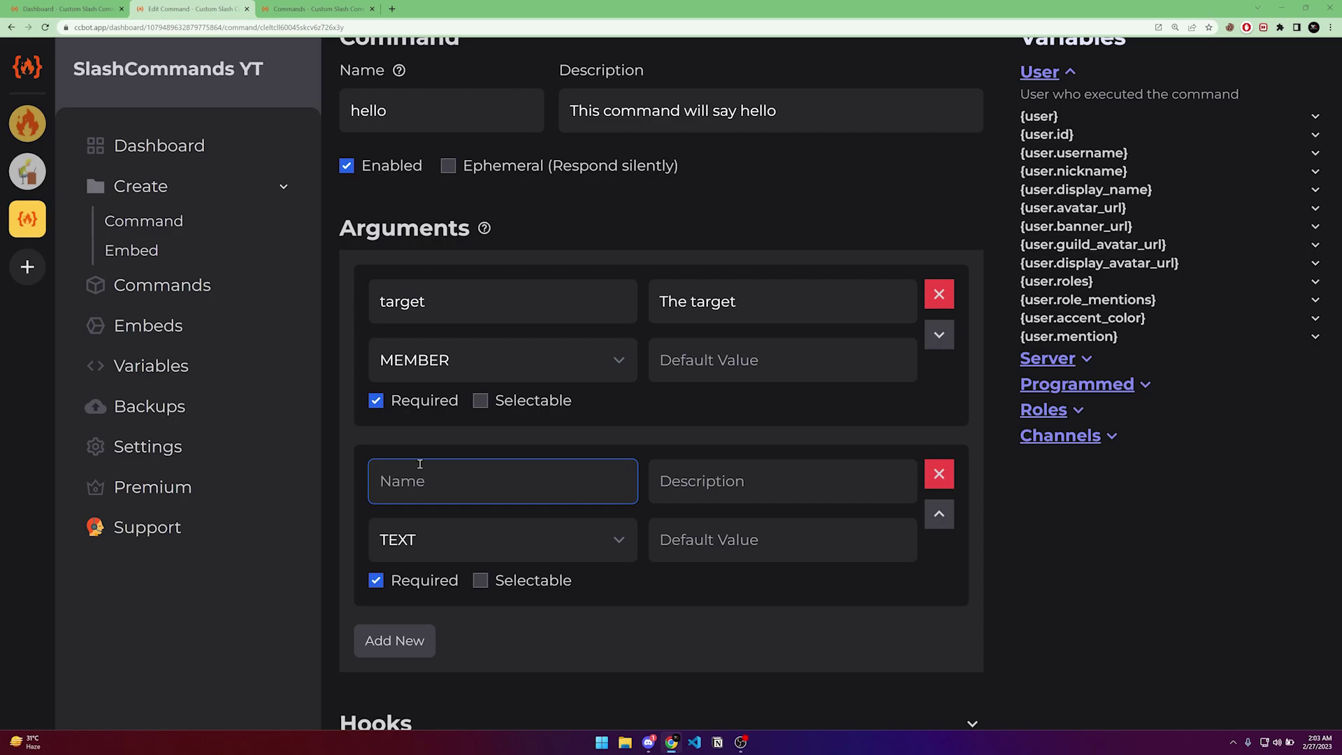
text(message)
click(791, 489)
text(Th)
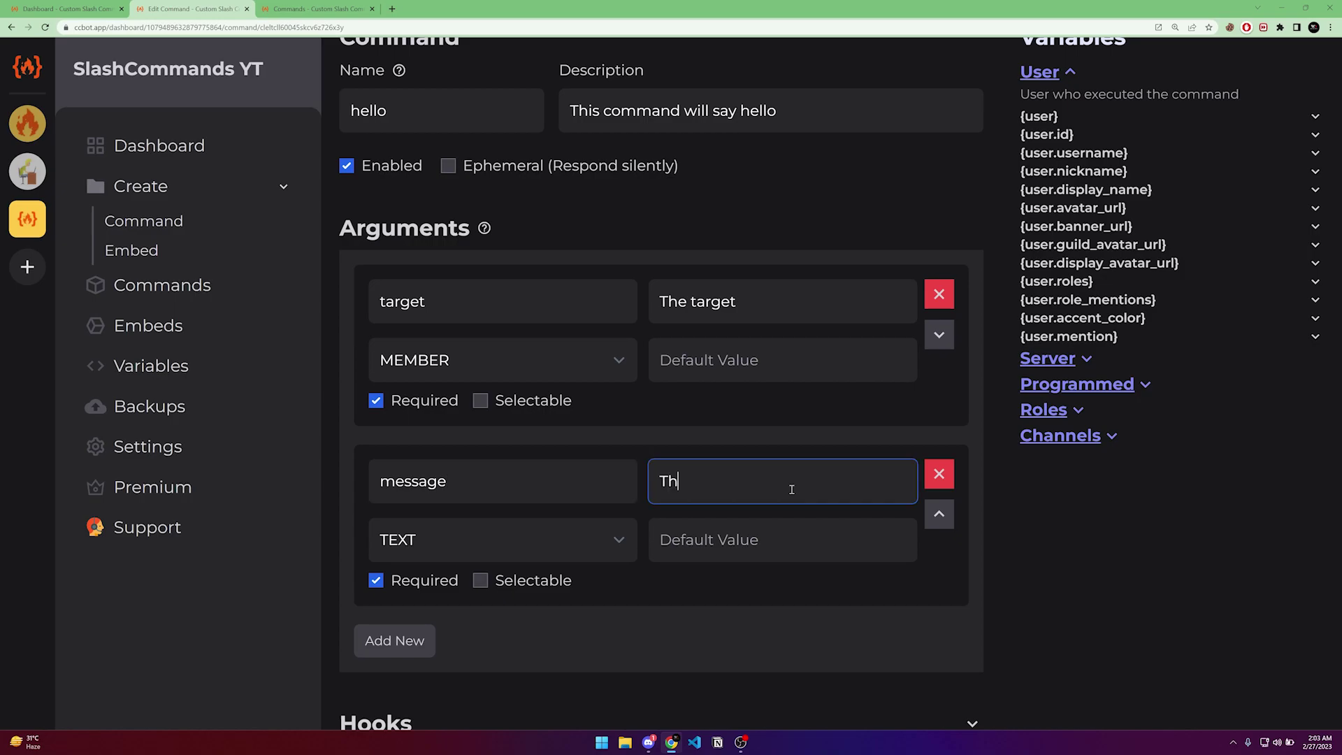
text(e message)
click(489, 512)
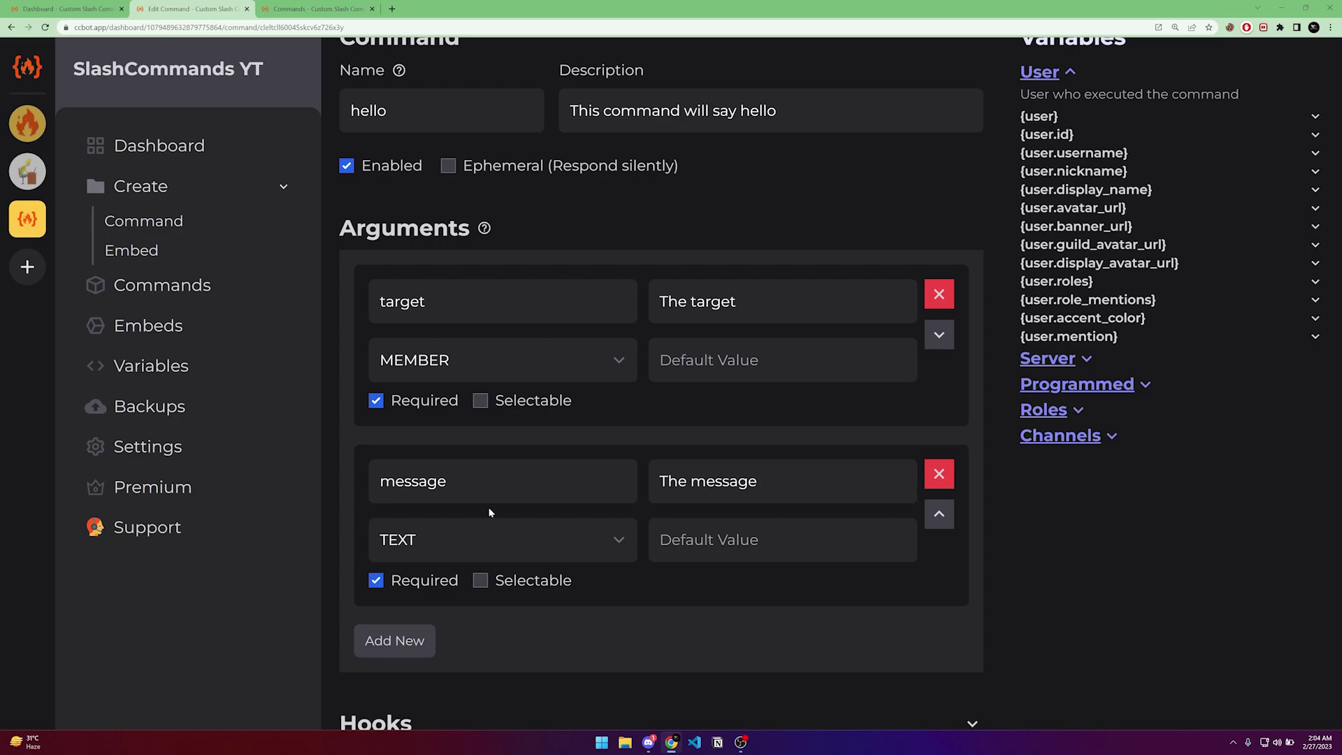
- Clear the embed selection in the response and replace the content with "{user.username}"
scroll(489, 512, down, 5)
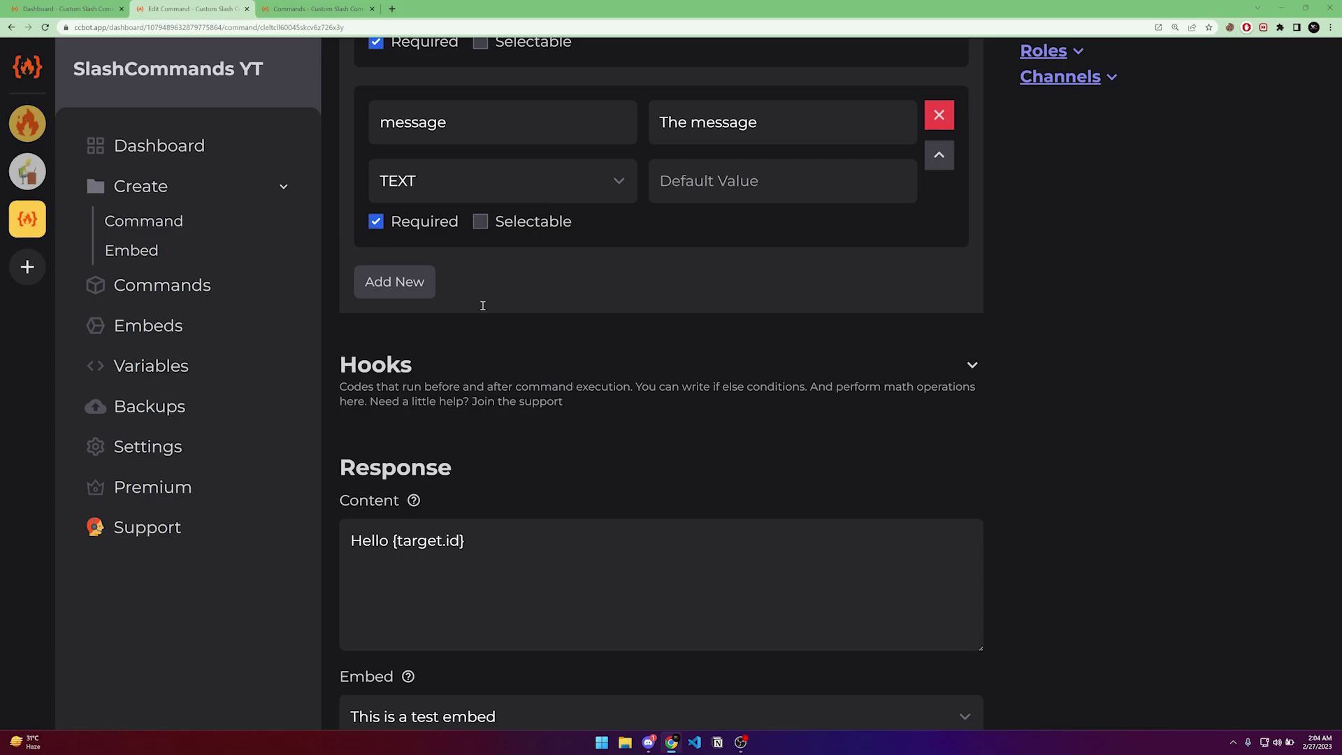
scroll(482, 306, down, 2)
click(461, 583)
drag(466, 407, 338, 401)
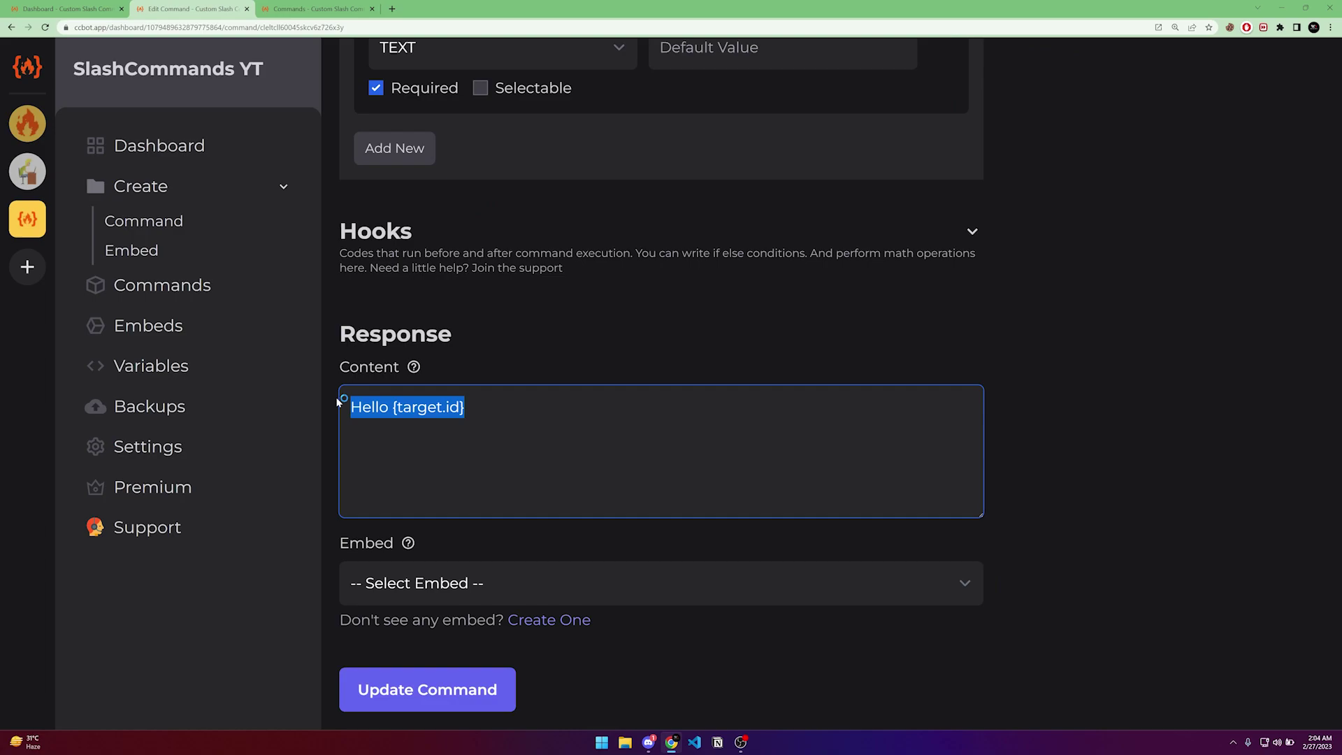
text({})
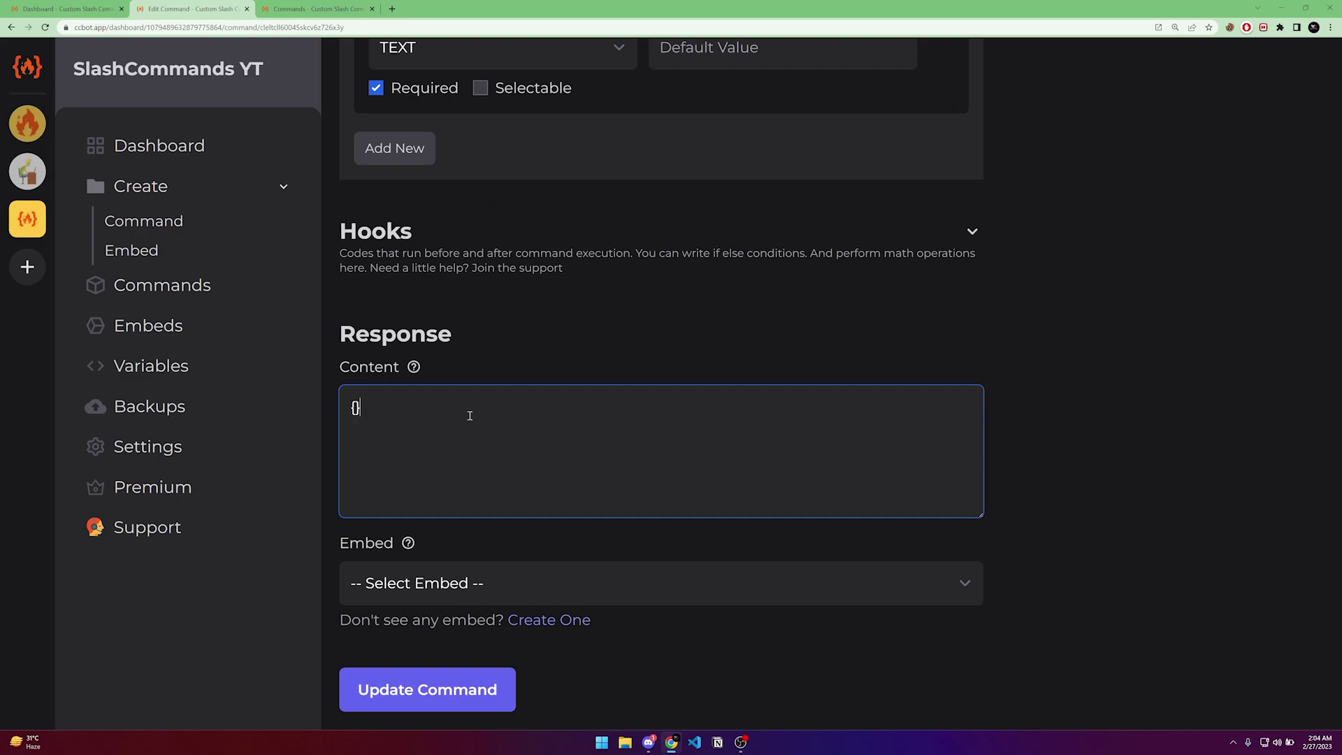
text(user.username)
scroll(802, 307, up, 1)
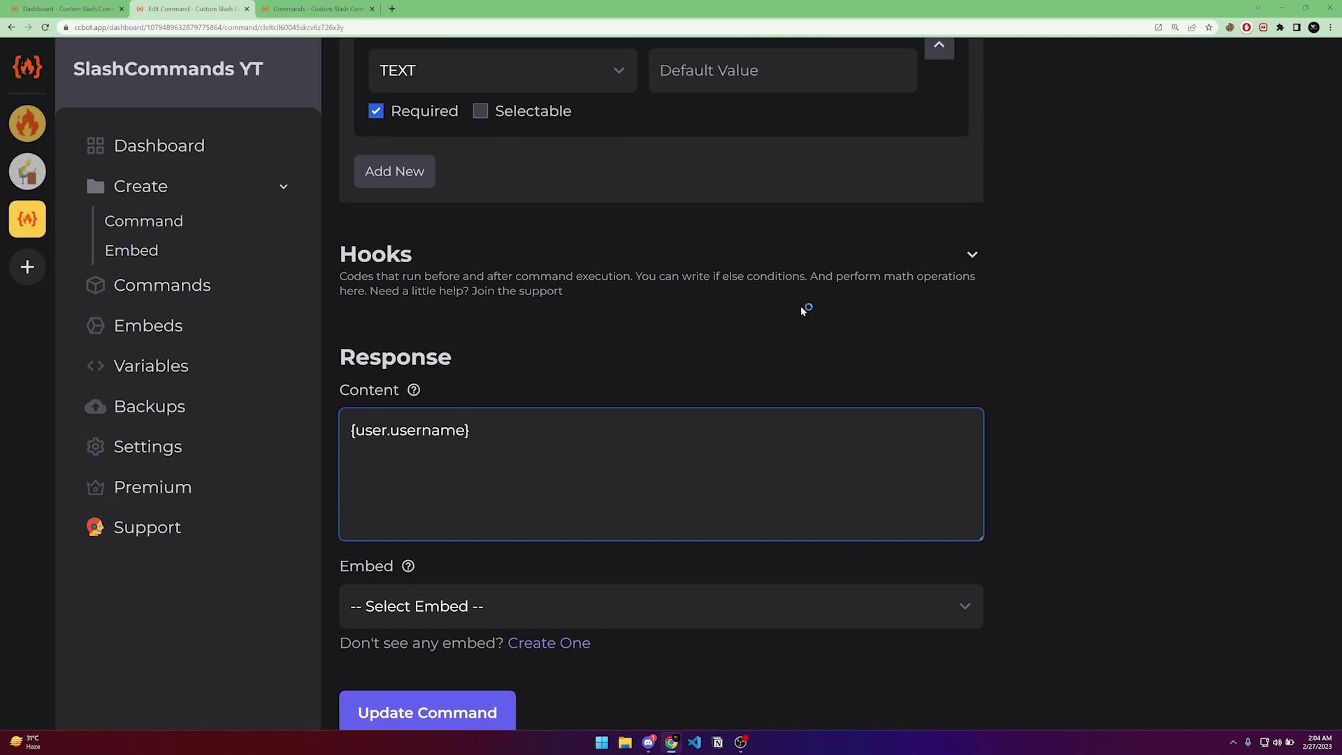
scroll(802, 307, down, 1)
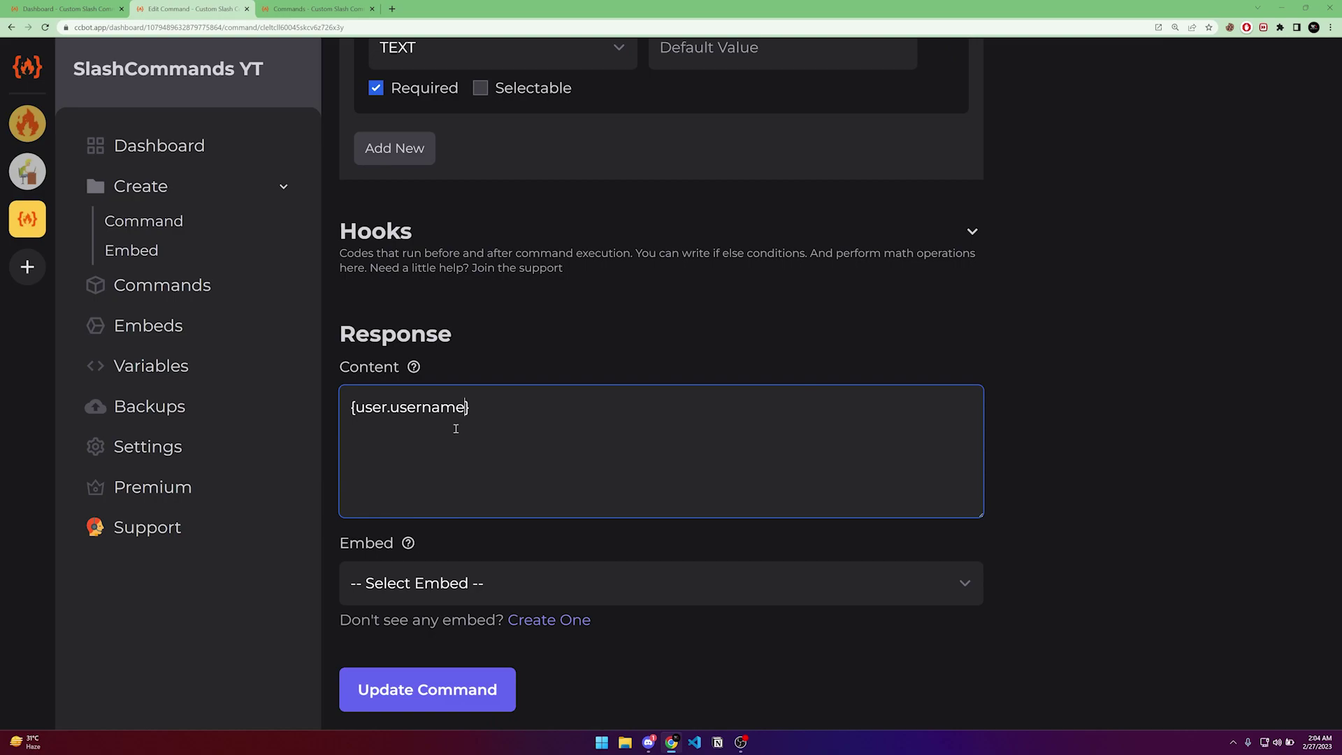
- Extend the response content to read "{user.username} is saying {message} to {target.username}"
click(890, 458)
text(is saying {})
key(Left)
text(messag)
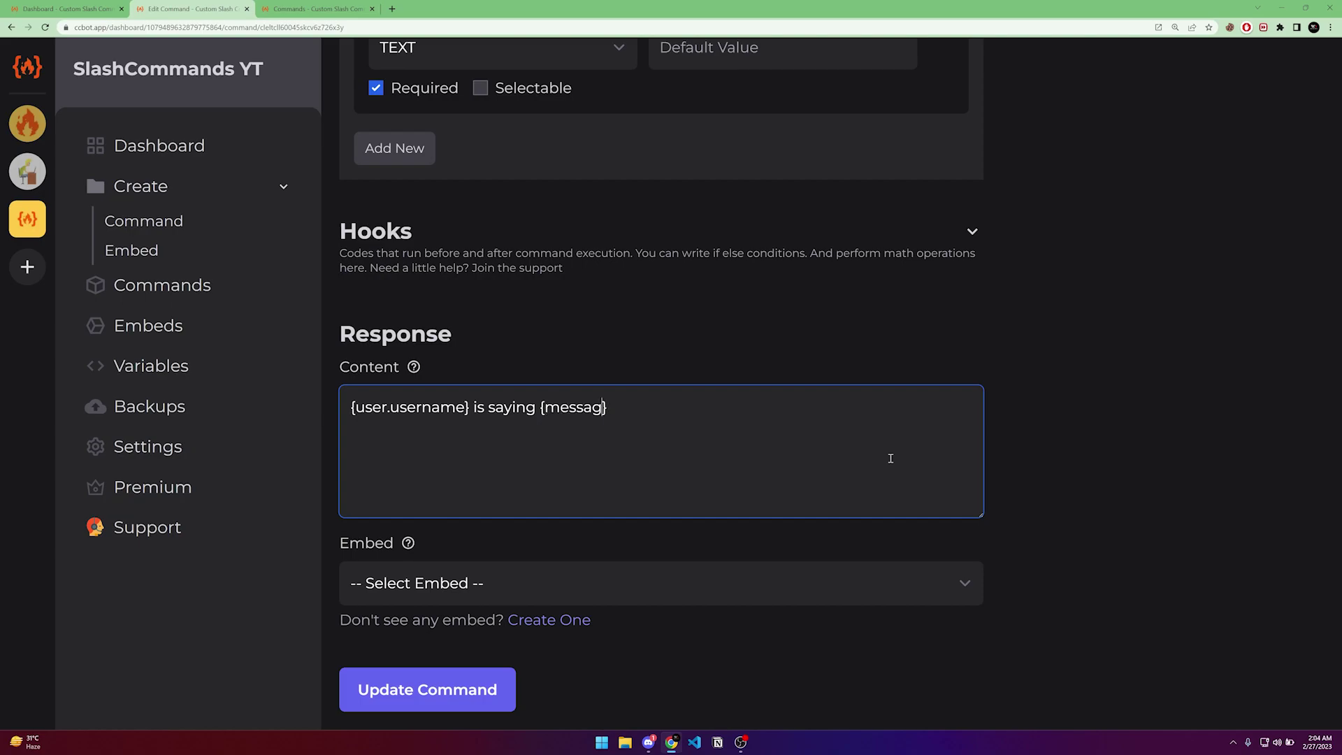
text(e)
key(Right)
text(to {})
key(Left)
text(target.us)
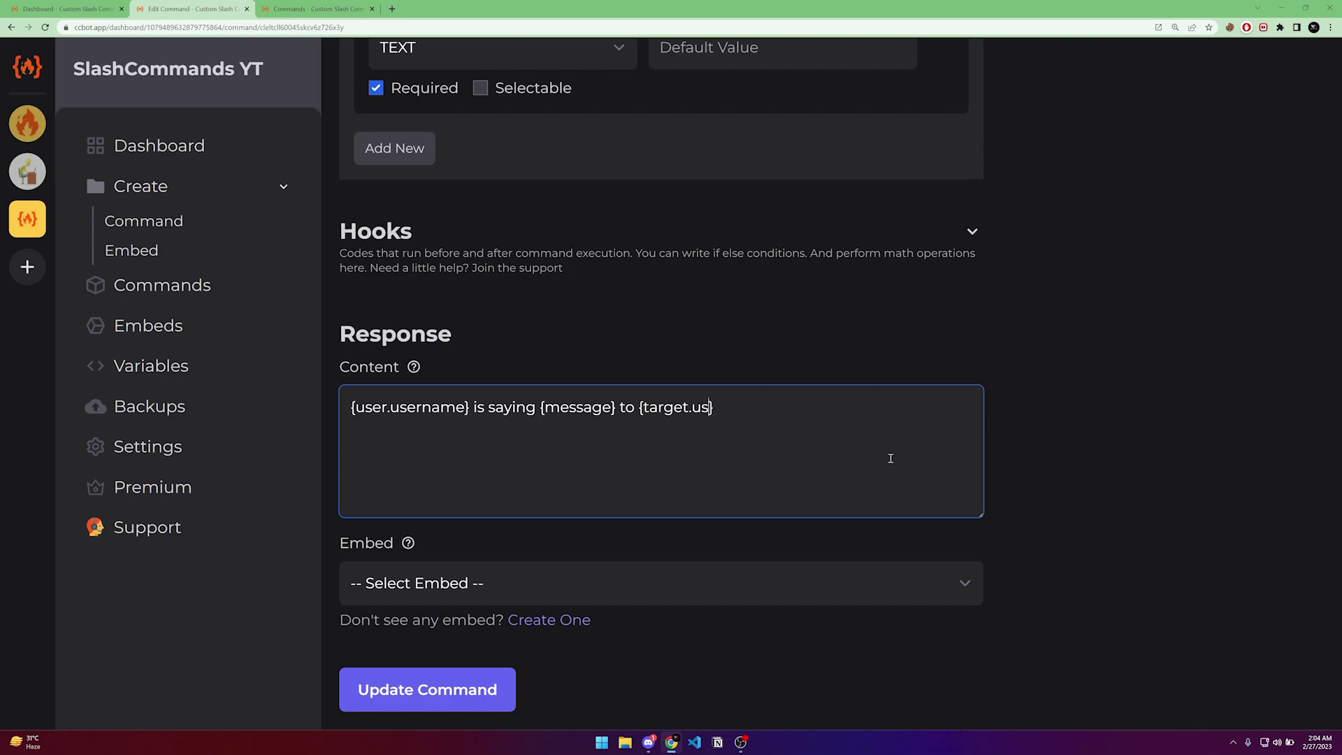
text(ername)
- Compare the {message} placeholder with the message argument's name, and update the command
drag(536, 407, 619, 409)
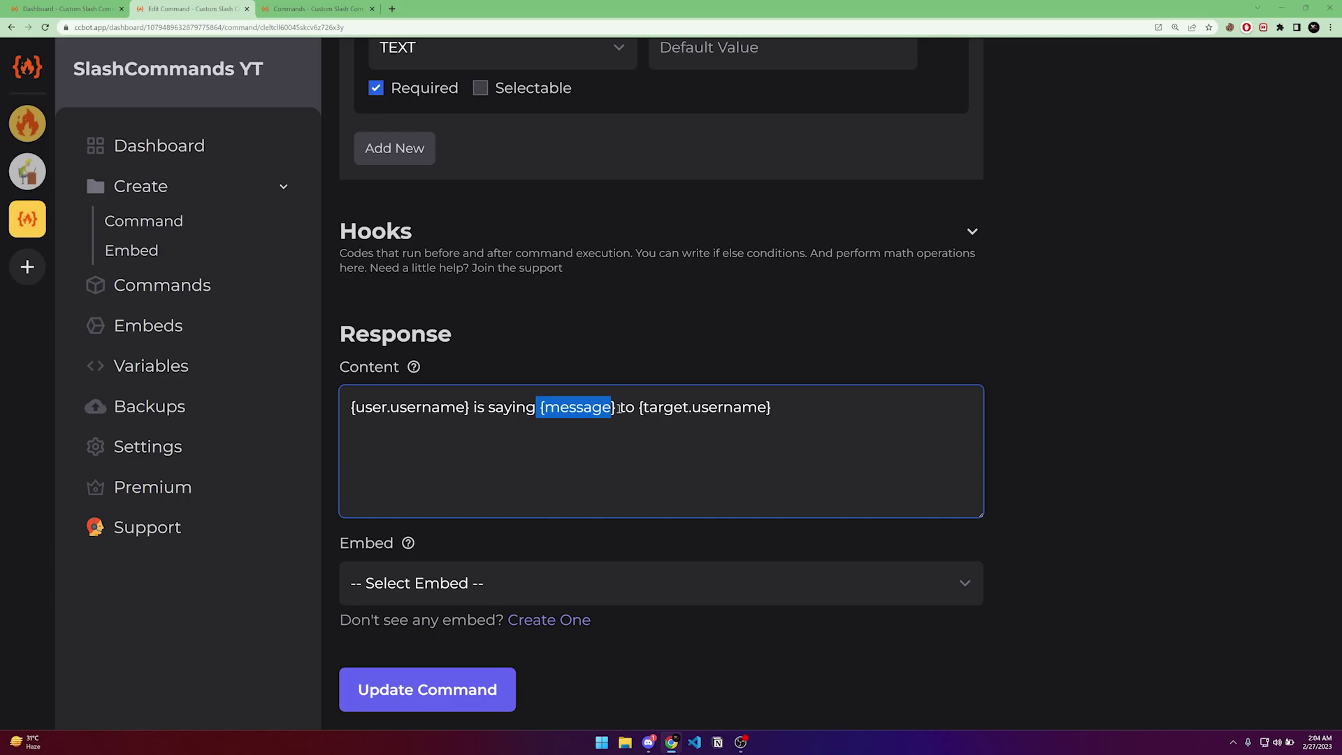
scroll(637, 483, up, 2)
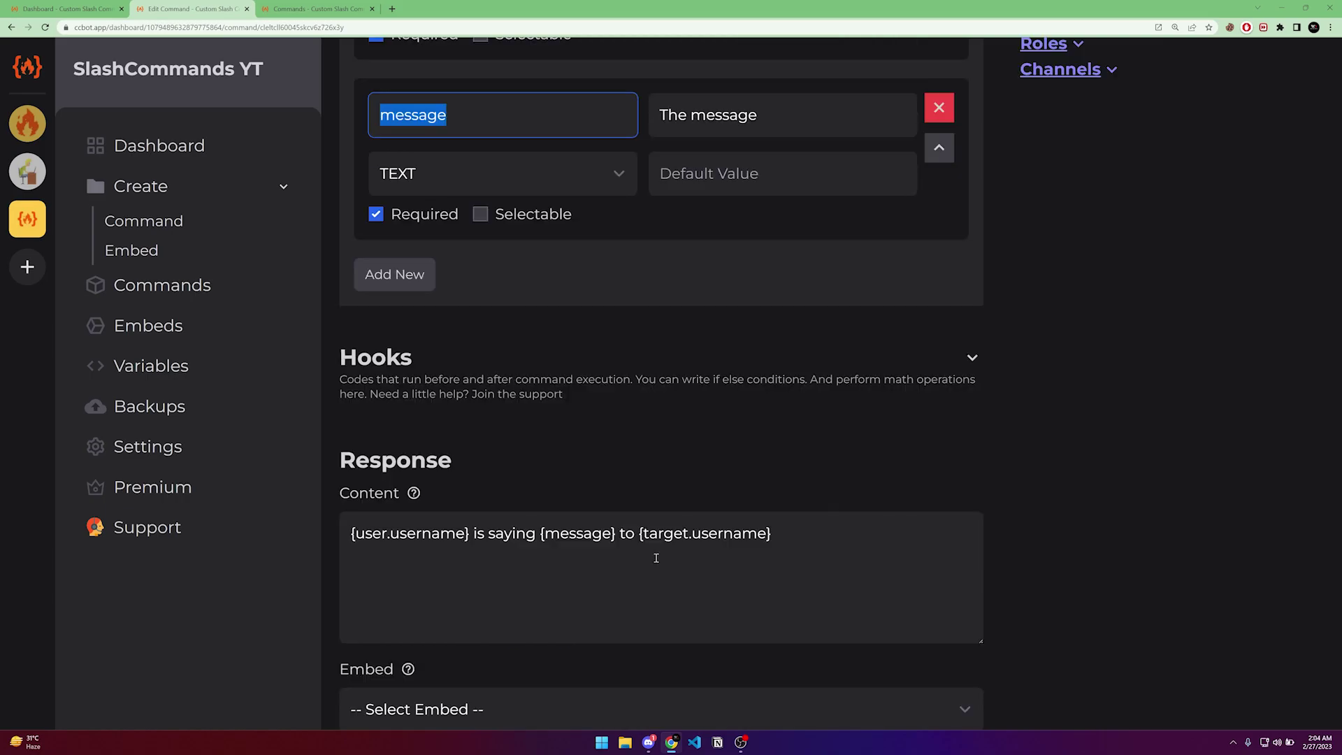
click(656, 558)
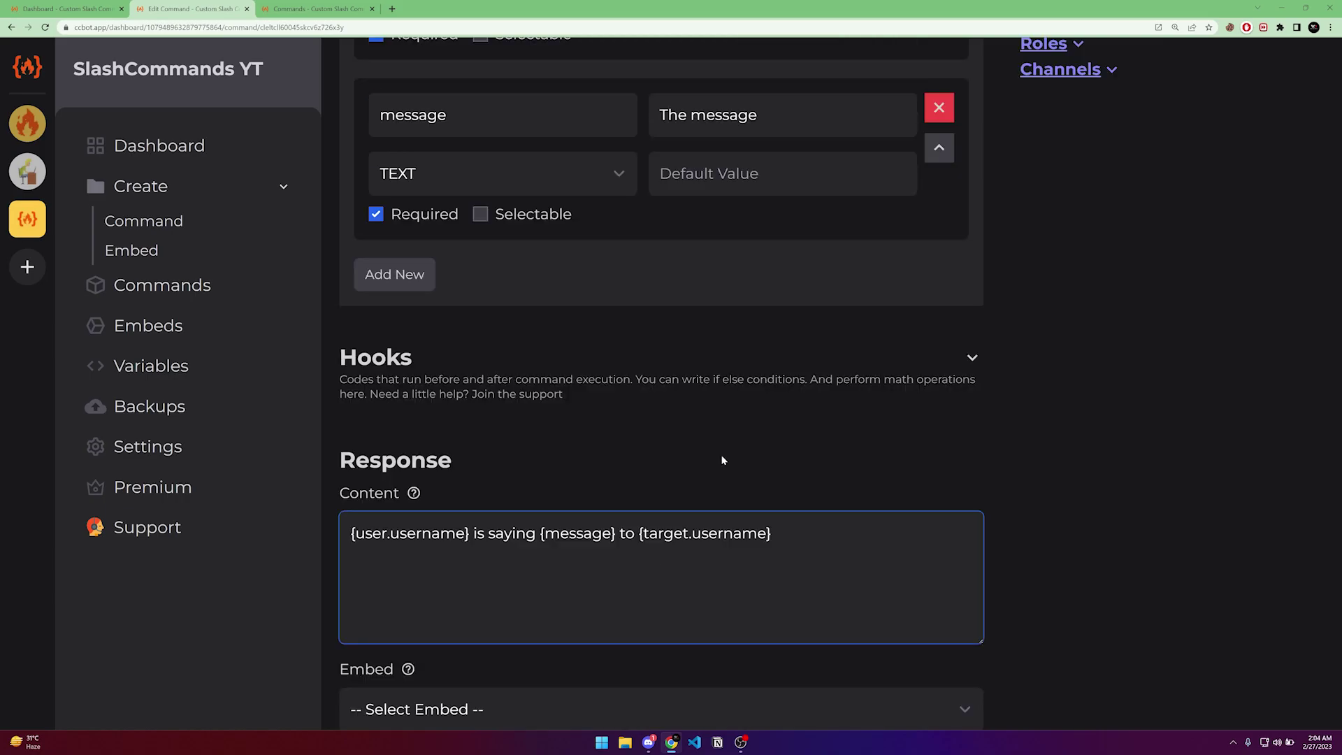
scroll(571, 706, down, 2)
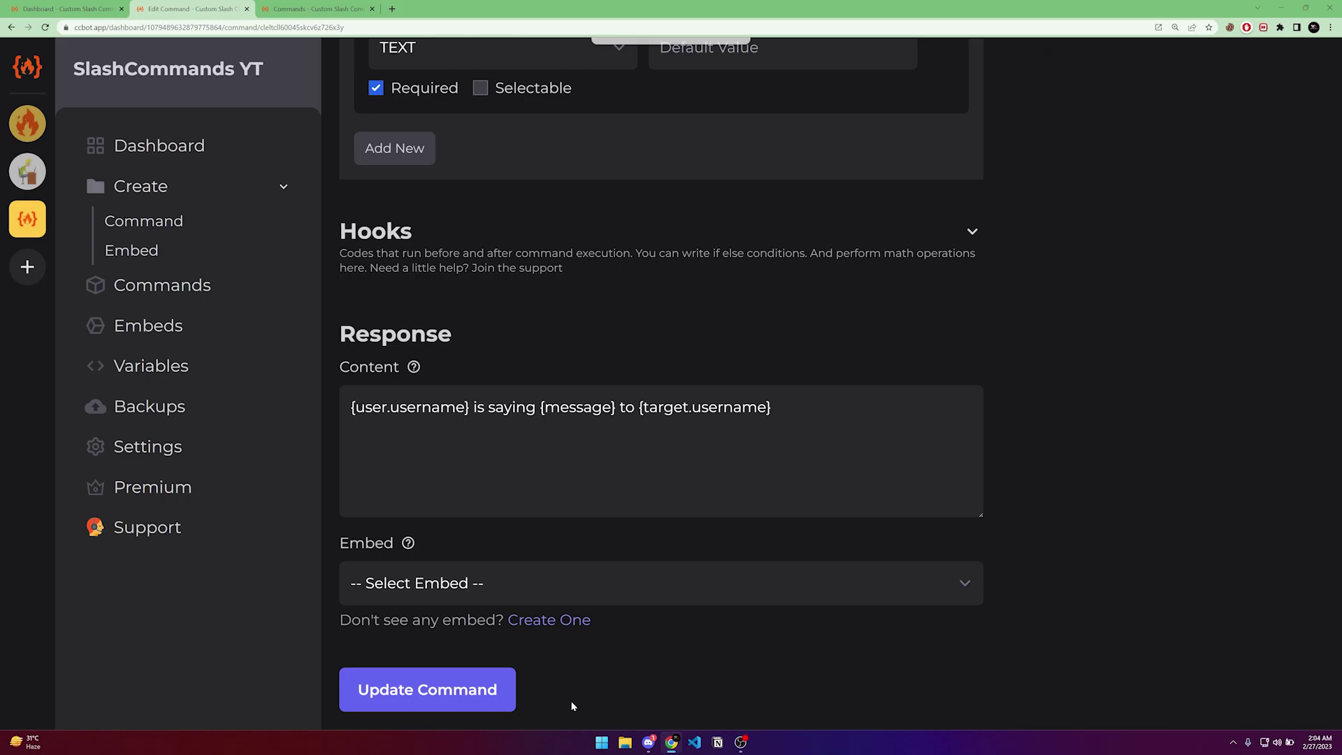
- Switch to Discord and run /hello with the Slash Commands bot as target and "I love you" as message
key(alt+Tab)
text(/)
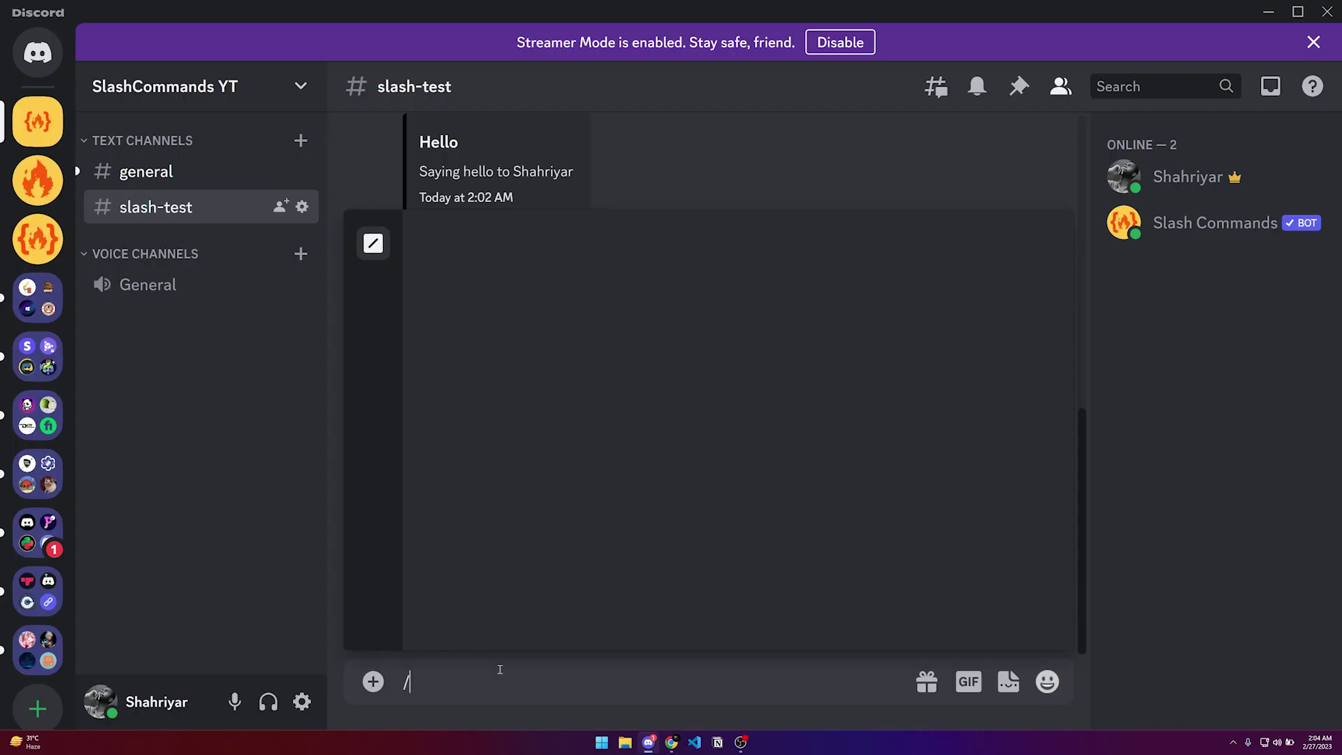
text(hel)
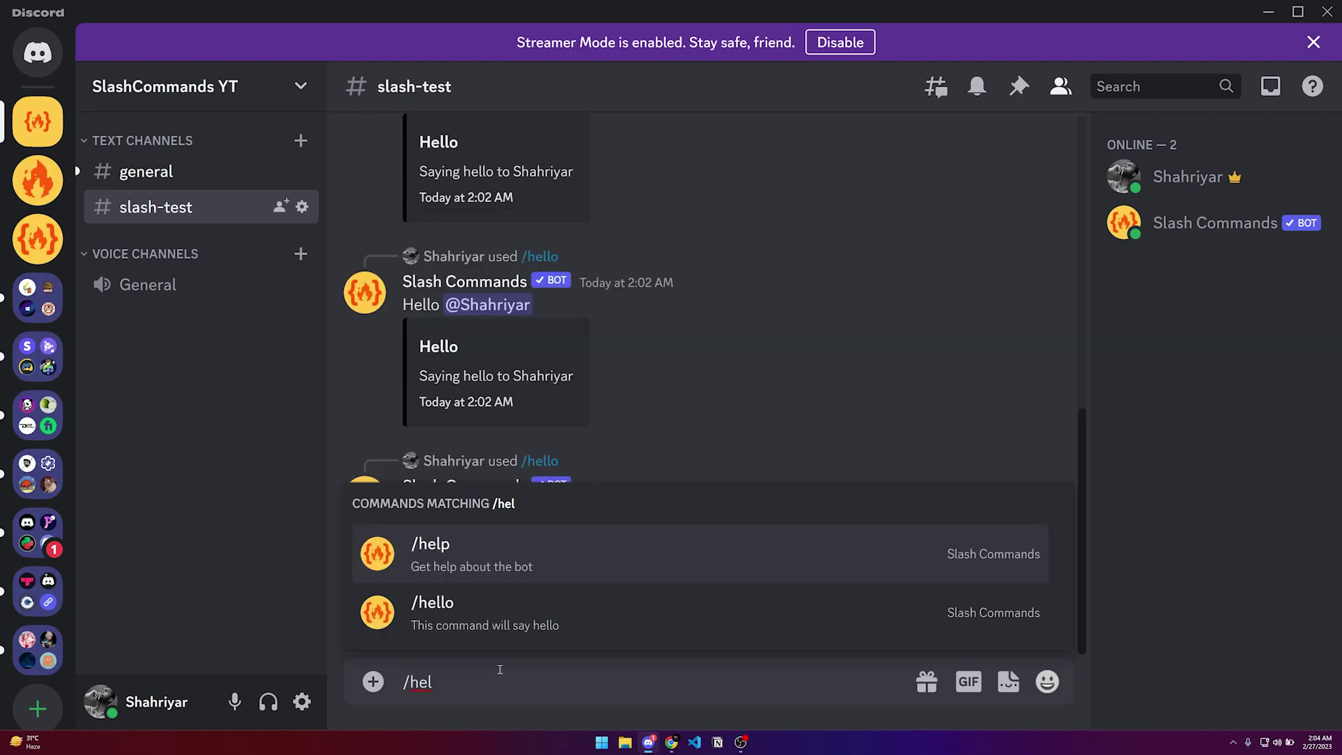
text(lo)
key(Tab)
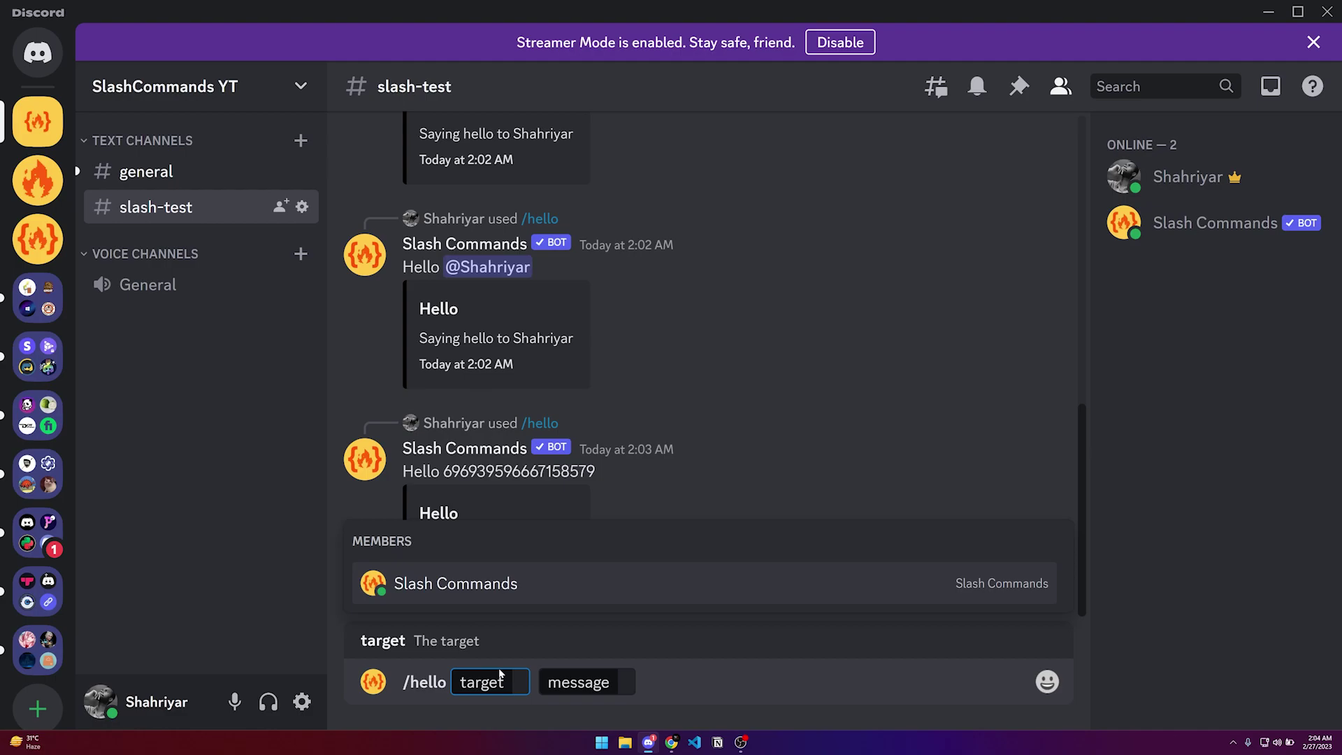
key(Tab)
text(I lobe)
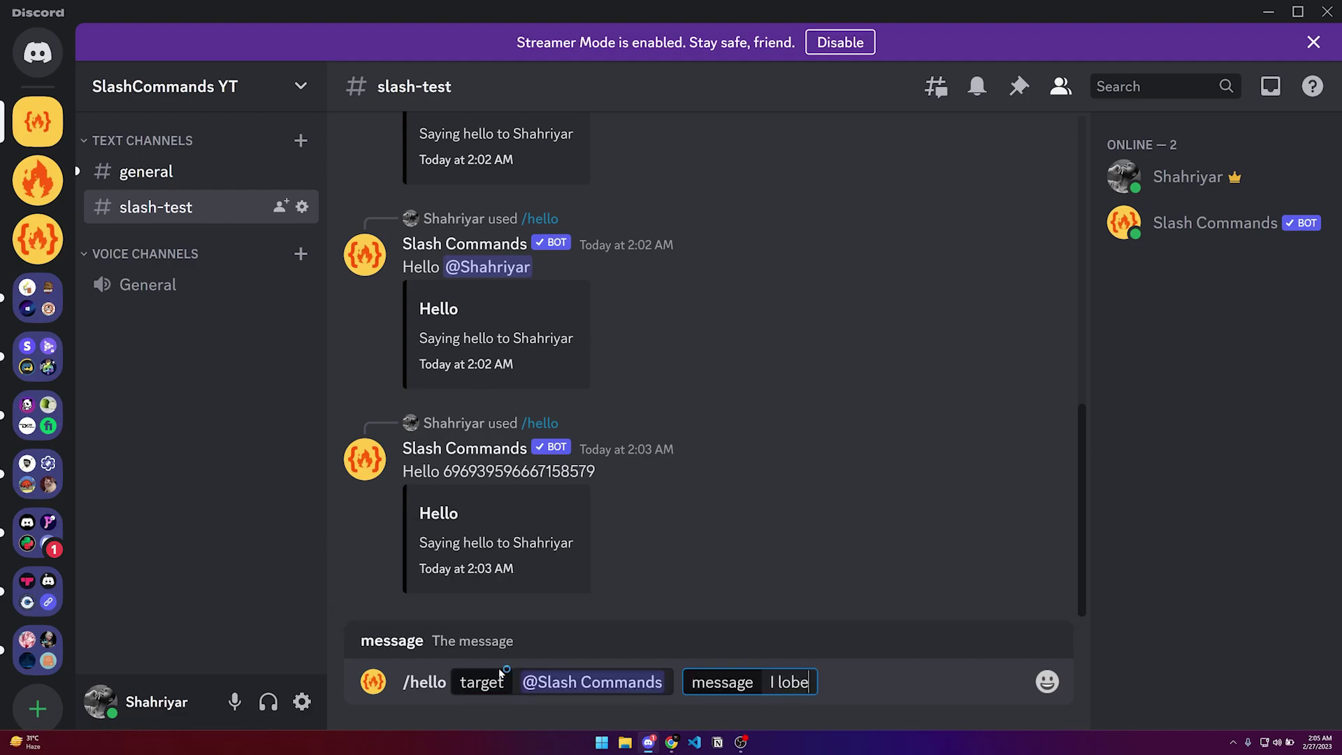
key(Return)
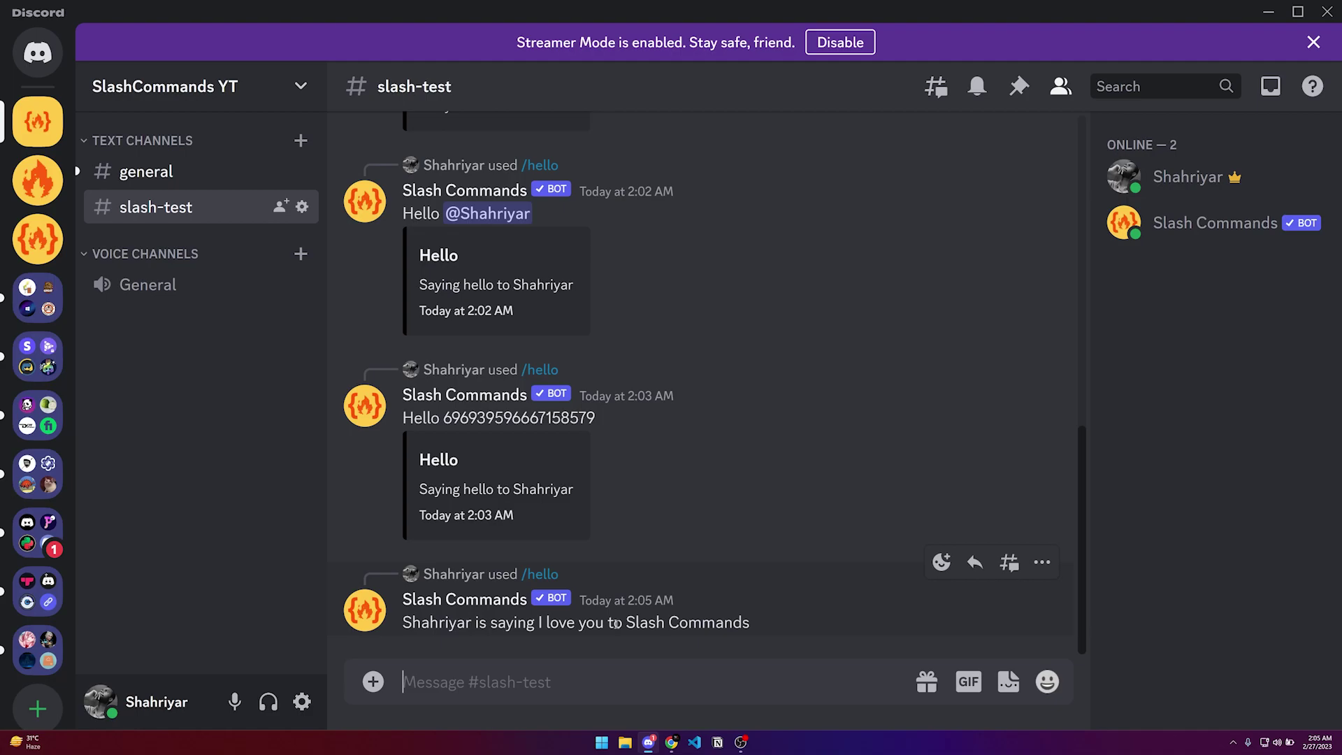
- Return to Chrome and expand the command's Hooks section with its Pre and Post code fields
mouse_move(671, 742)
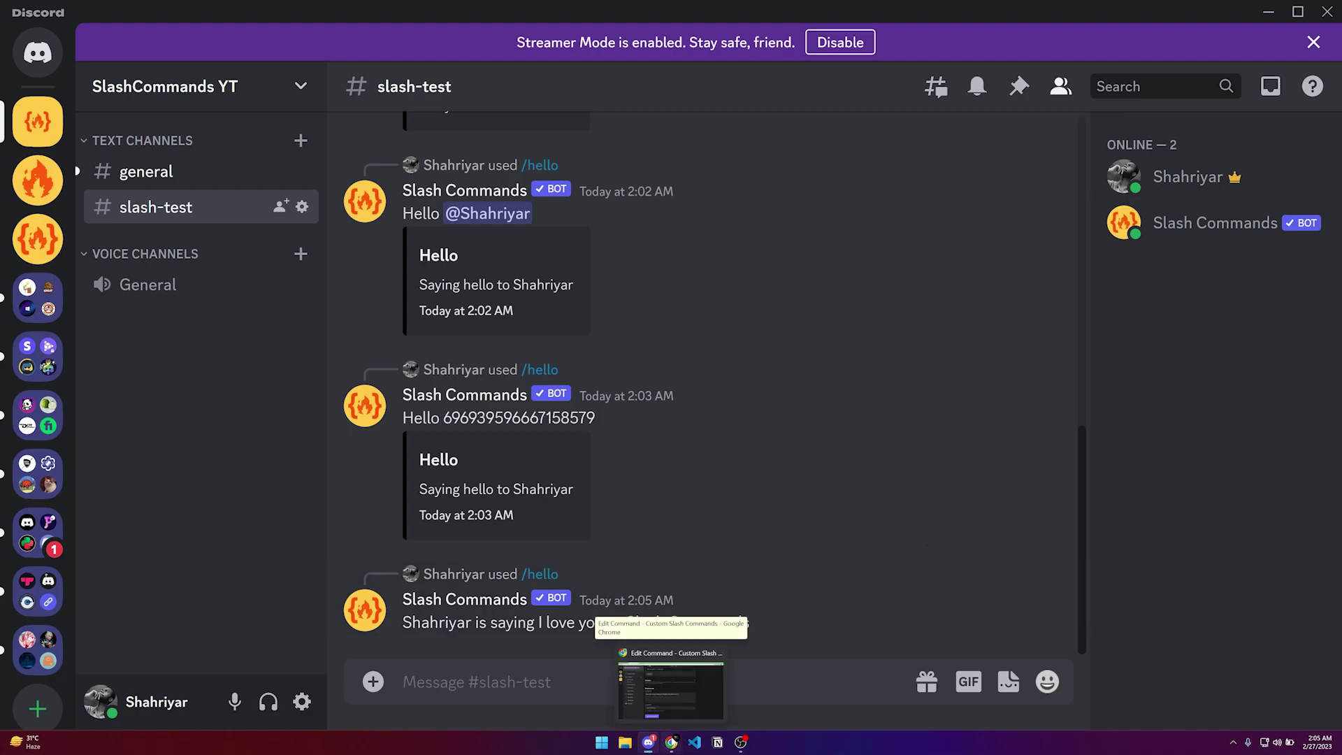
click(671, 691)
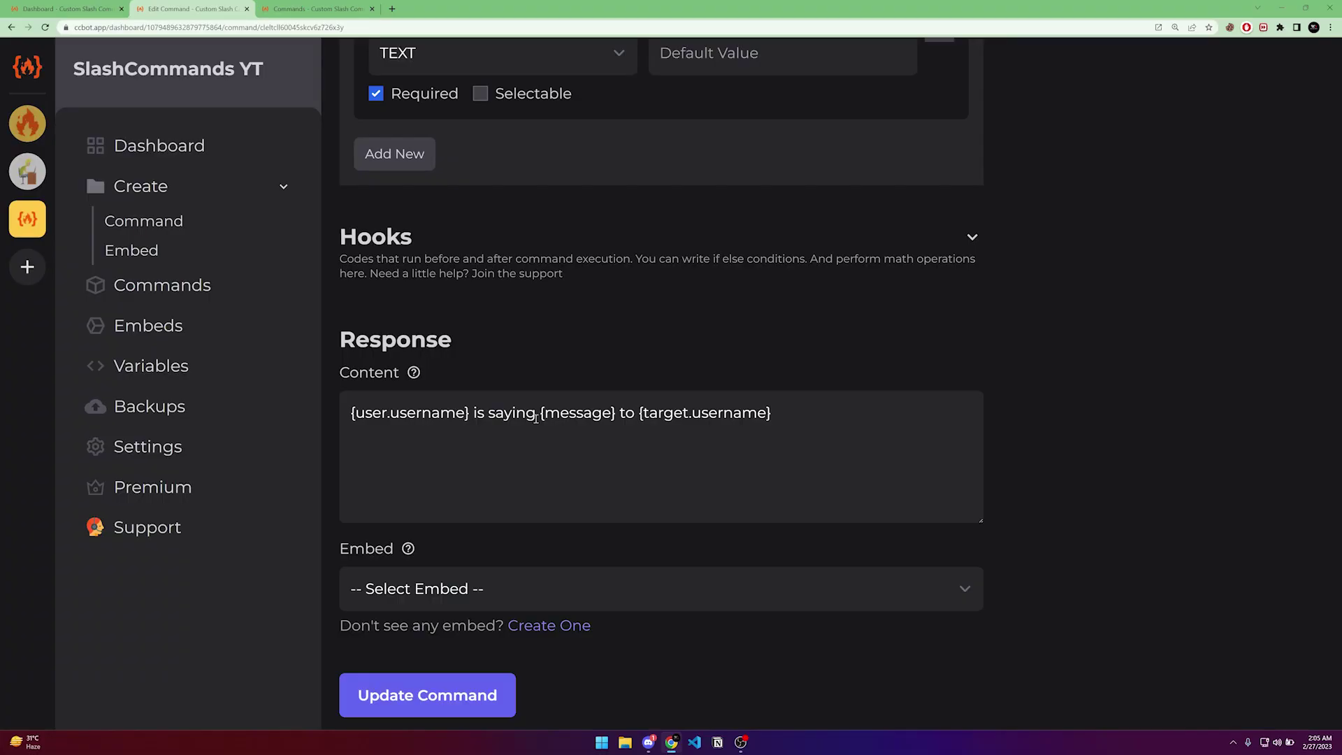
scroll(536, 418, up, 7)
scroll(548, 275, down, 7)
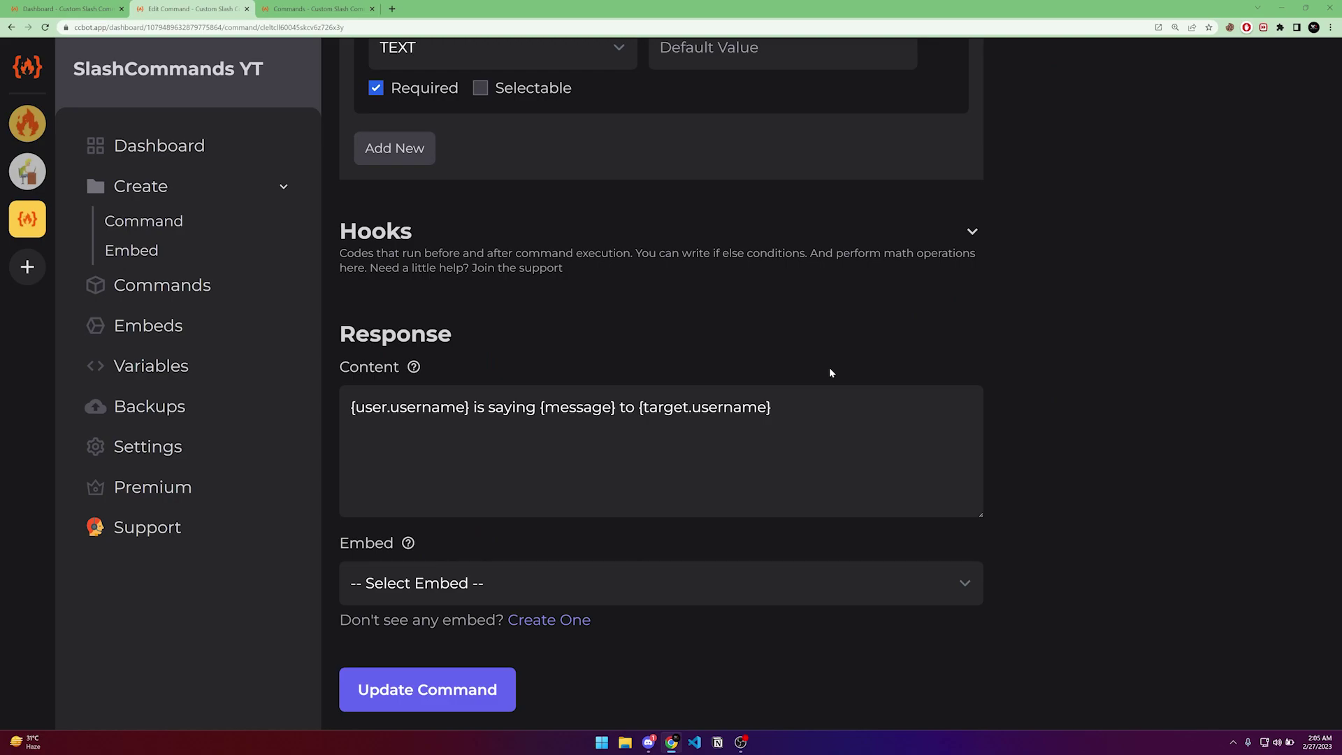
click(548, 404)
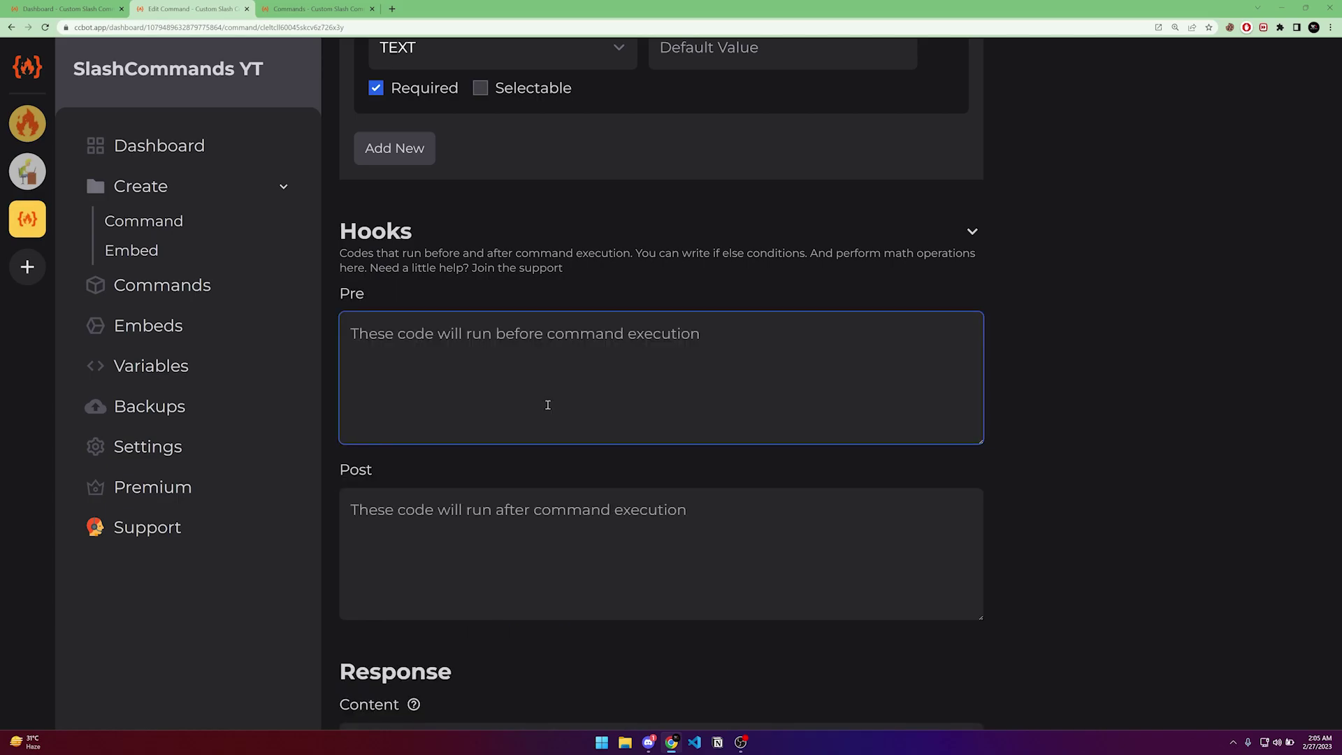
scroll(492, 316, down, 1)
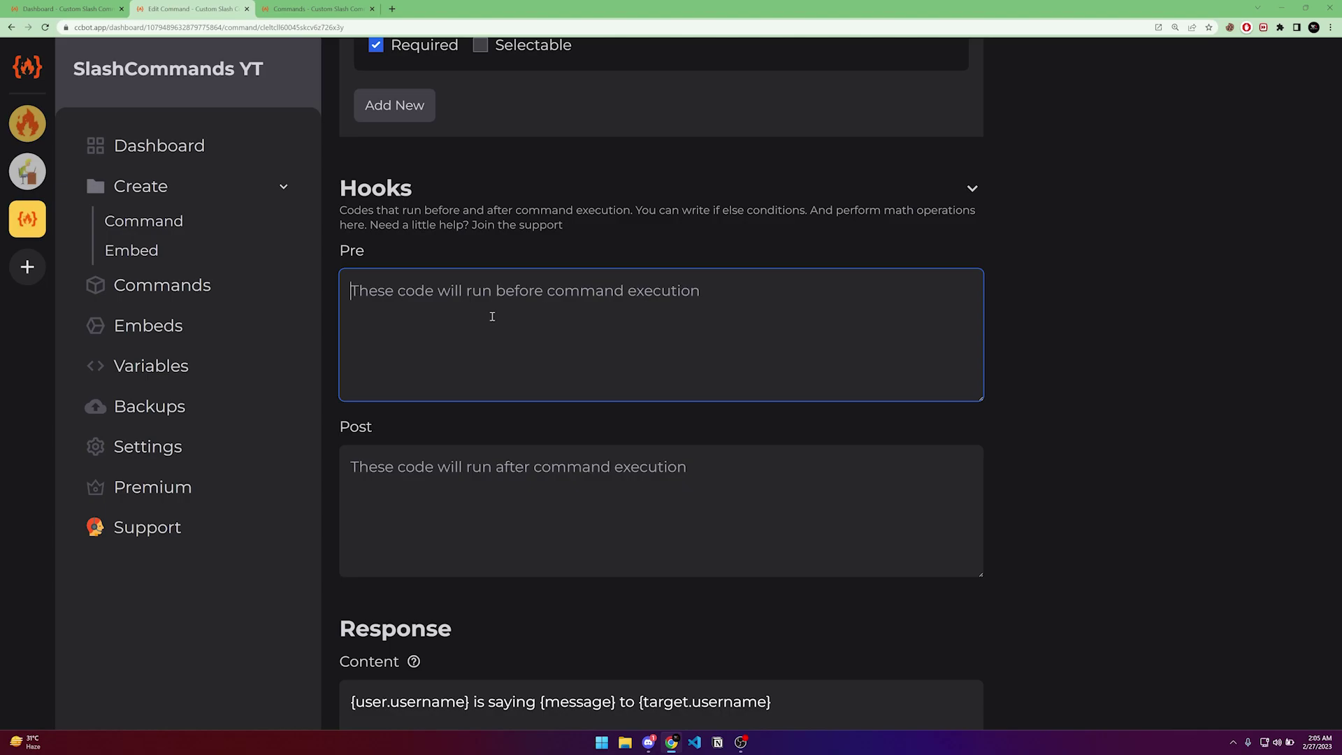
scroll(668, 334, up, 1)
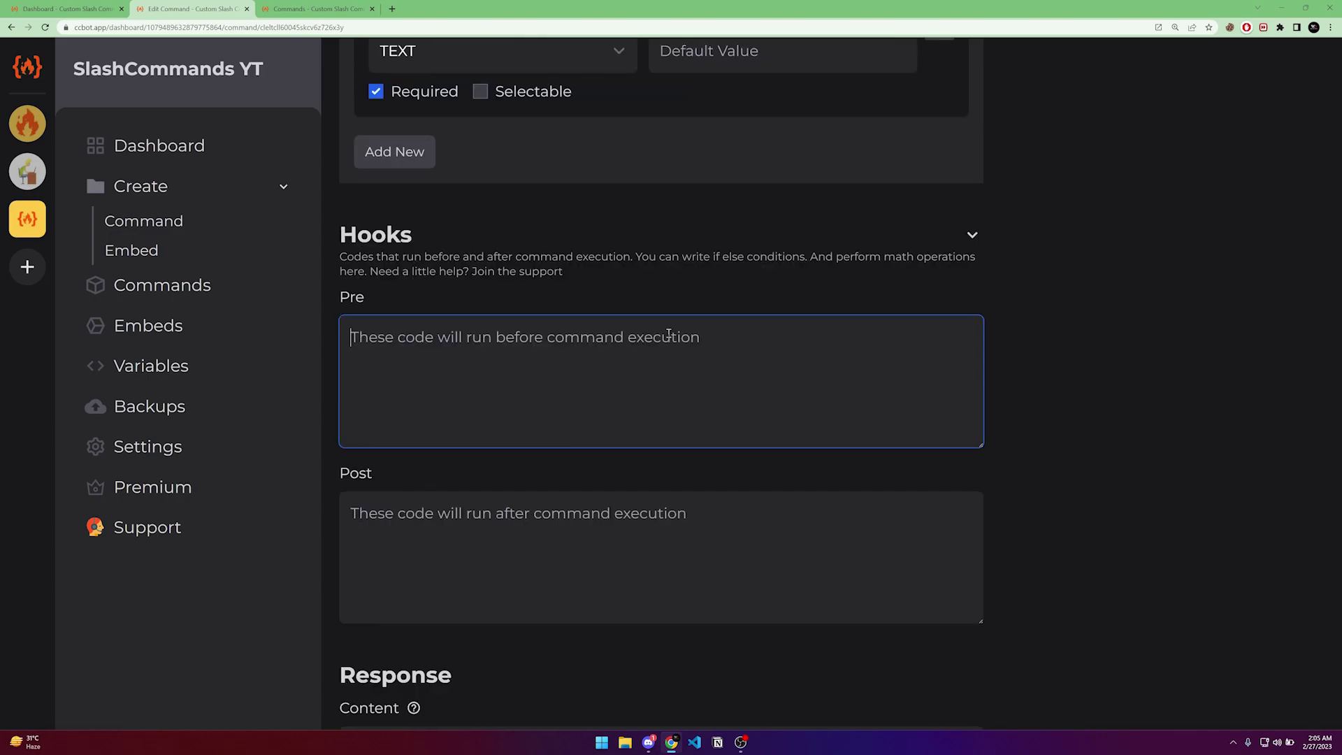
- Expand the Programmed variables and remove the message argument from the command
scroll(668, 334, up, 10)
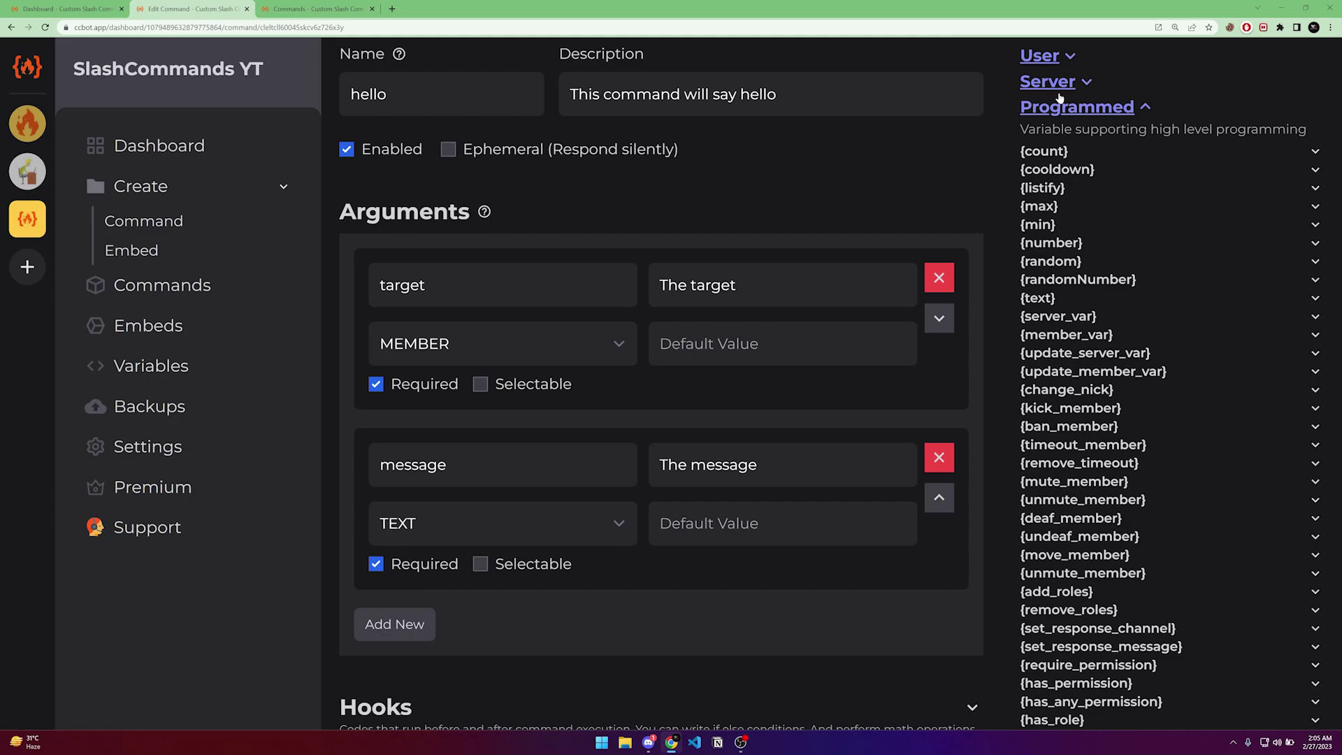
scroll(1073, 210, down, 6)
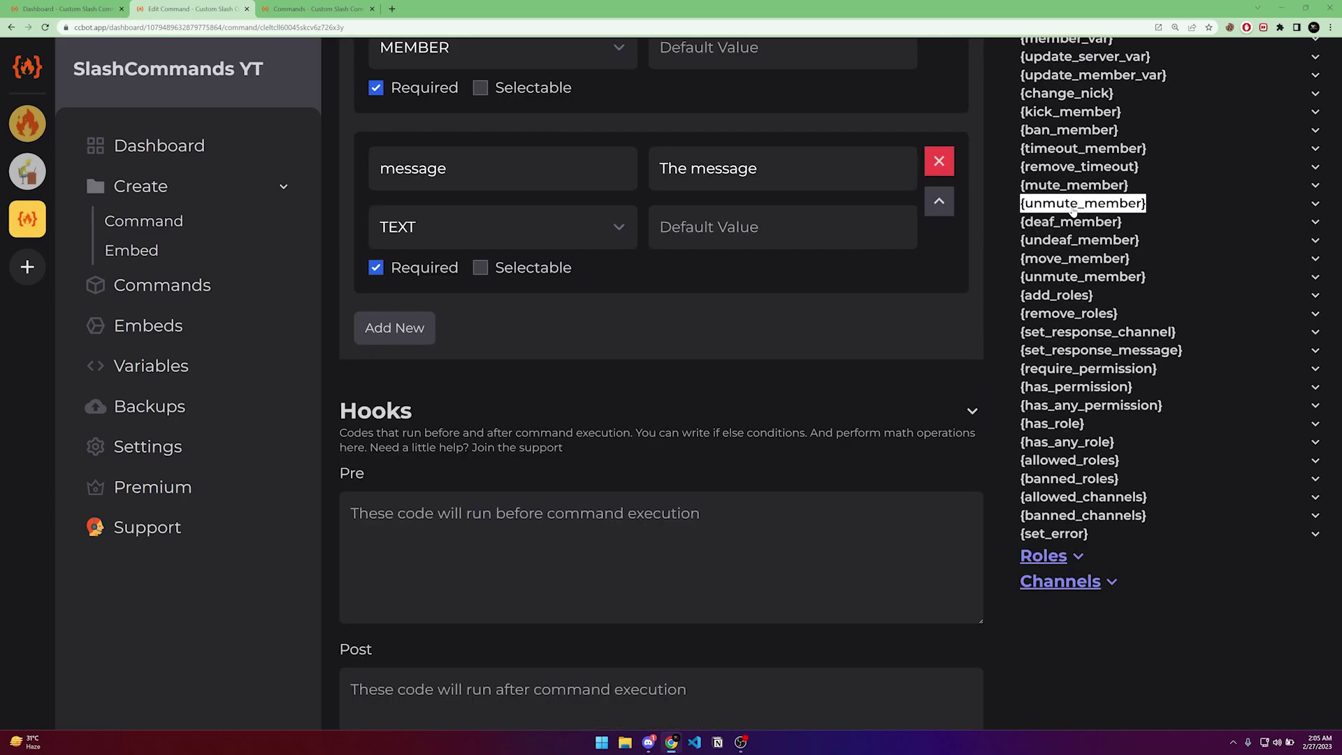
click(606, 565)
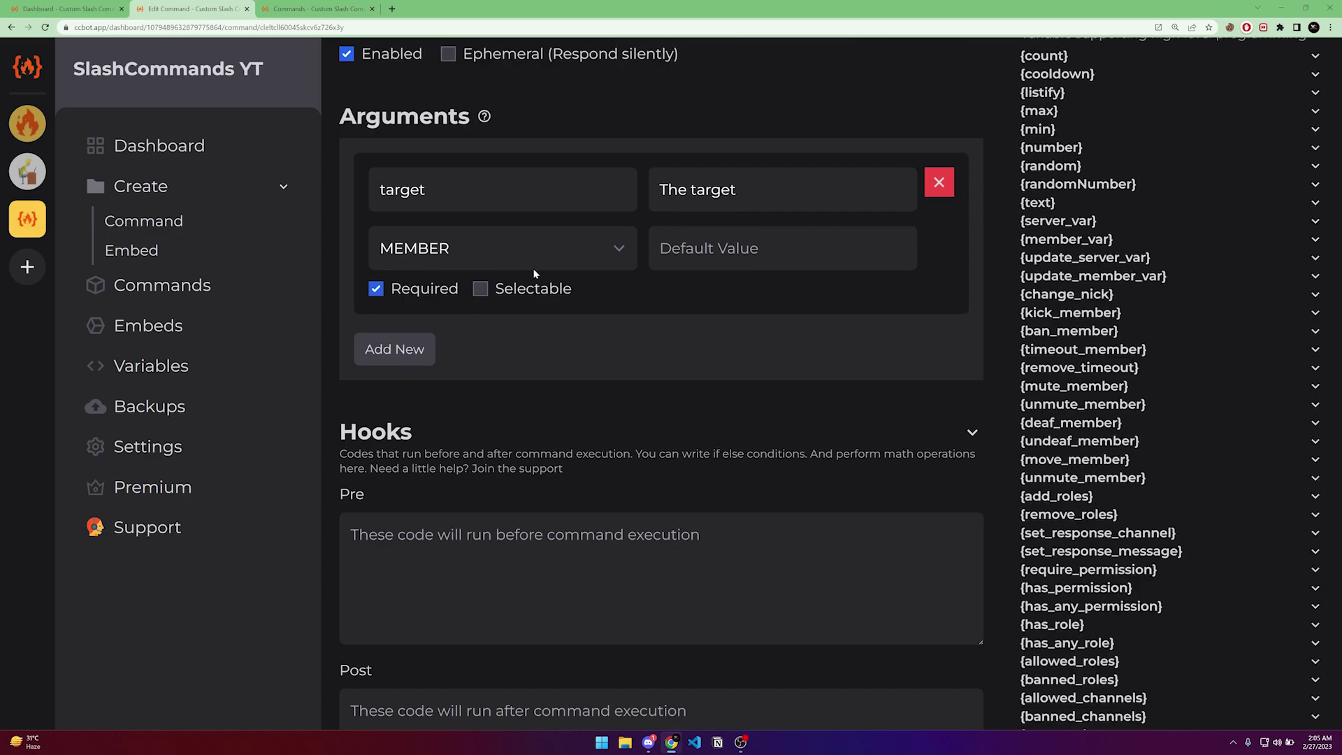
scroll(453, 309, up, 1)
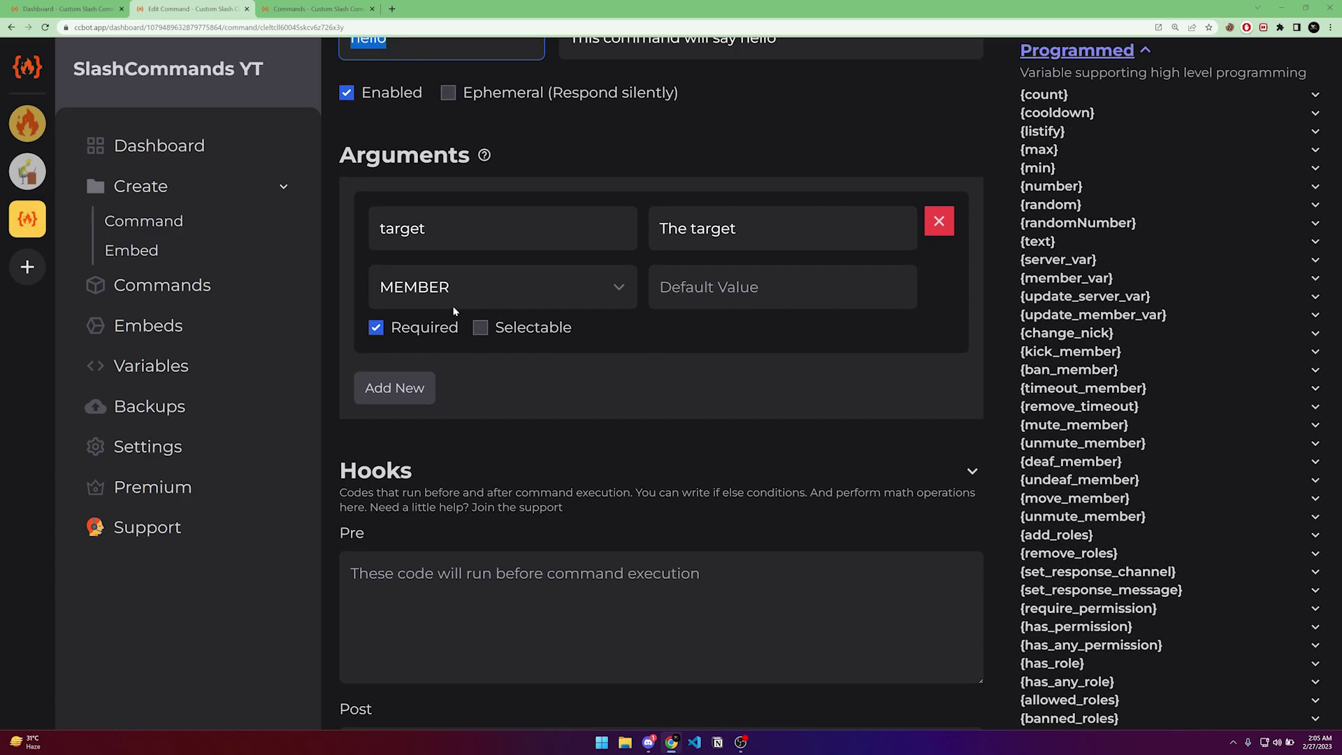
click(943, 629)
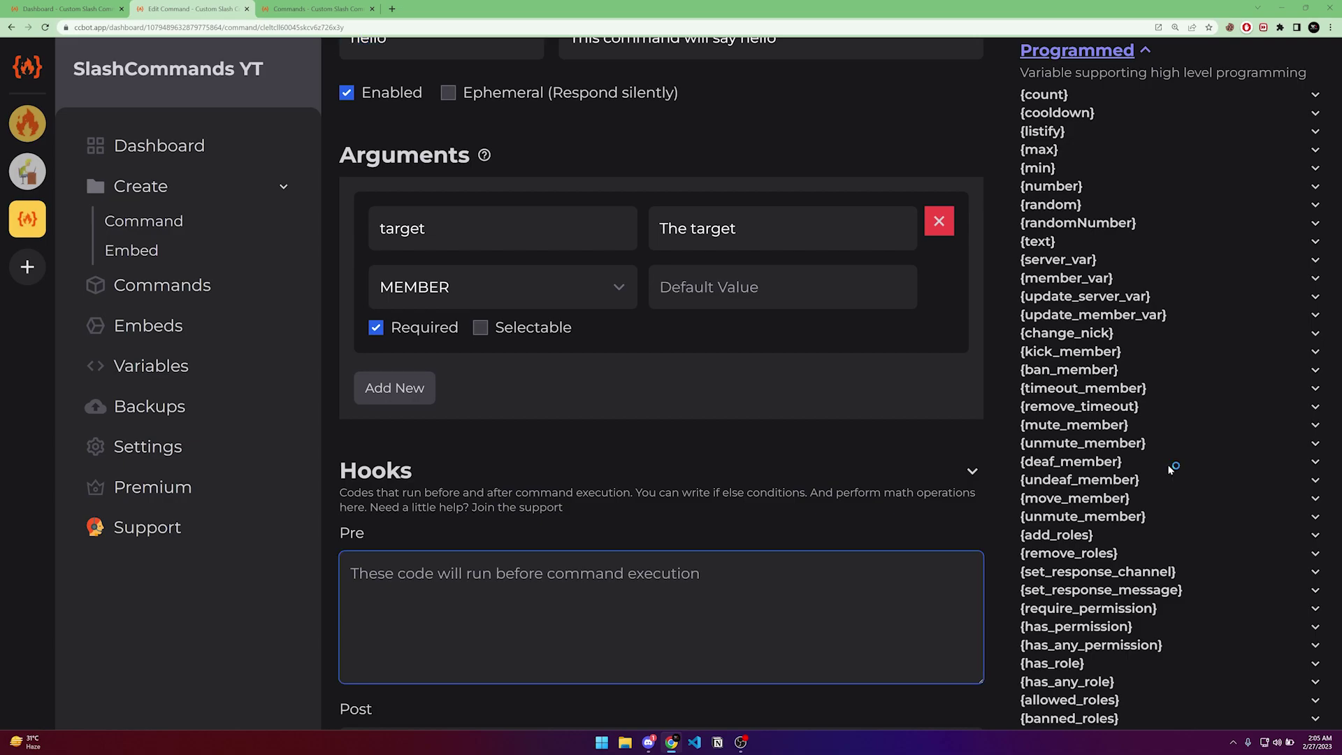
- Copy the add_roles variable into the Pre hook and begin the call as "add_roles(target,"
scroll(1171, 467, down, 1)
drag(1114, 266, 1022, 260)
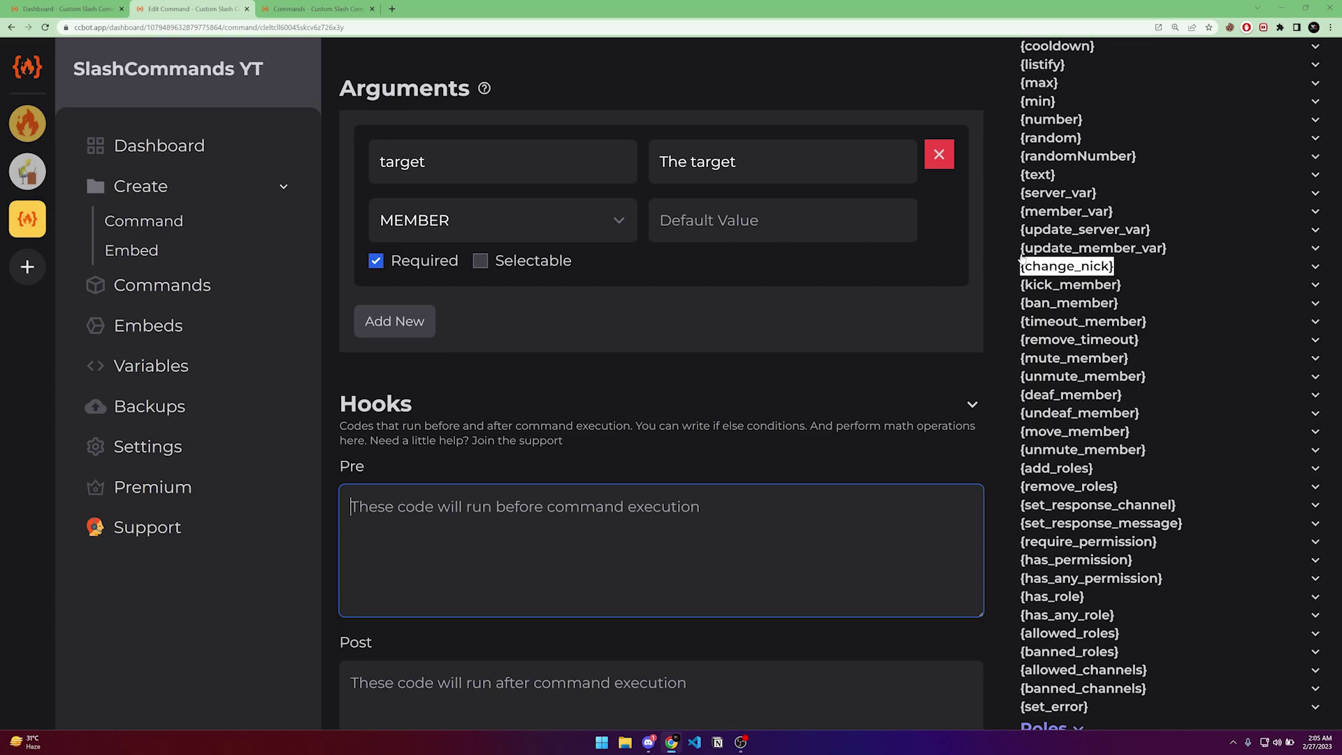
scroll(1022, 260, down, 1)
click(1056, 368)
click(580, 457)
key(ctrl+v)
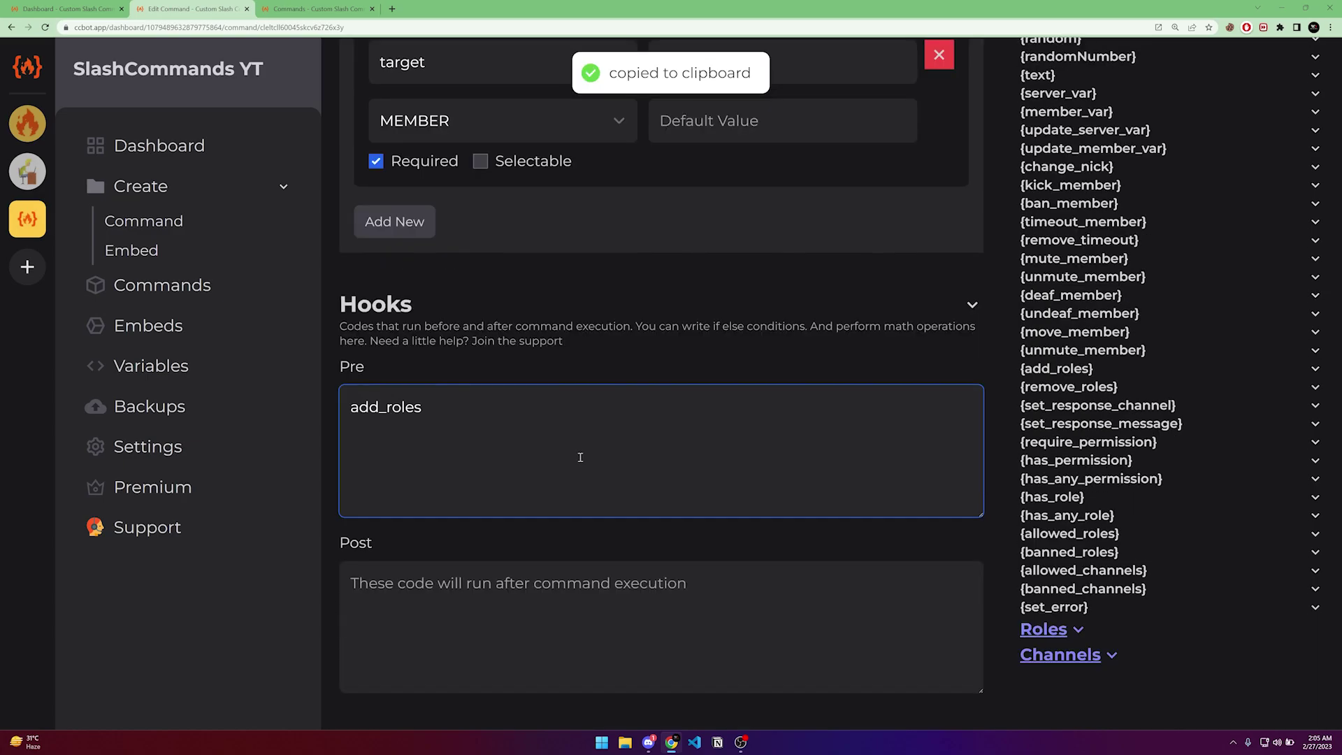
text(()
scroll(574, 434, up, 1)
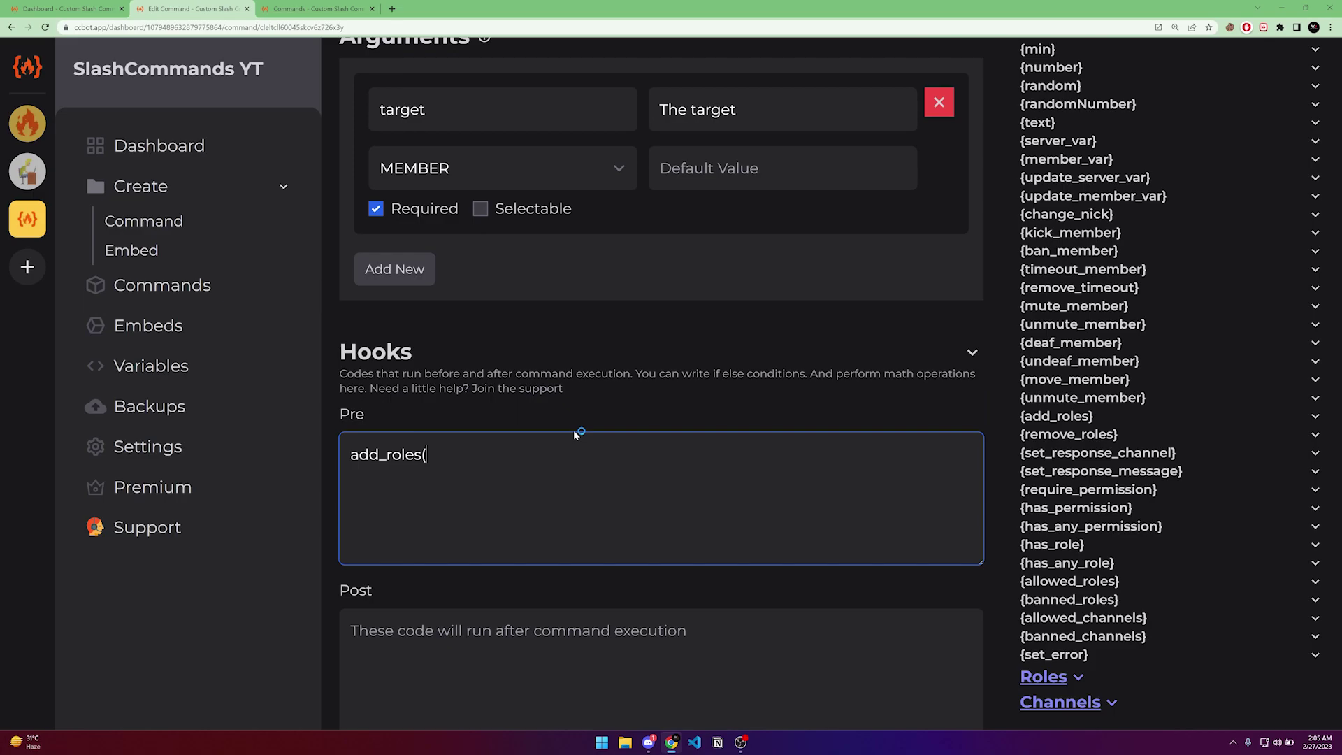
text(target)
text(,)
scroll(1046, 491, down, 3)
click(1048, 442)
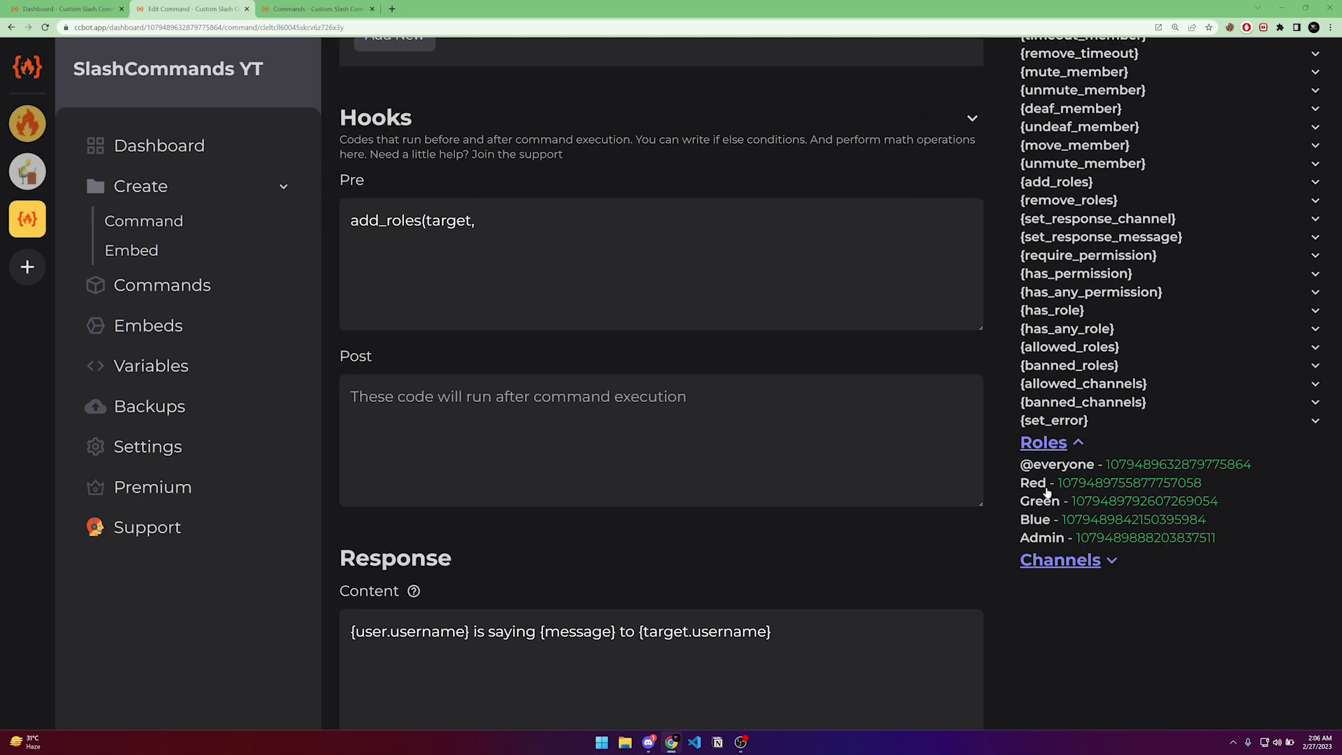
click(1046, 489)
click(514, 219)
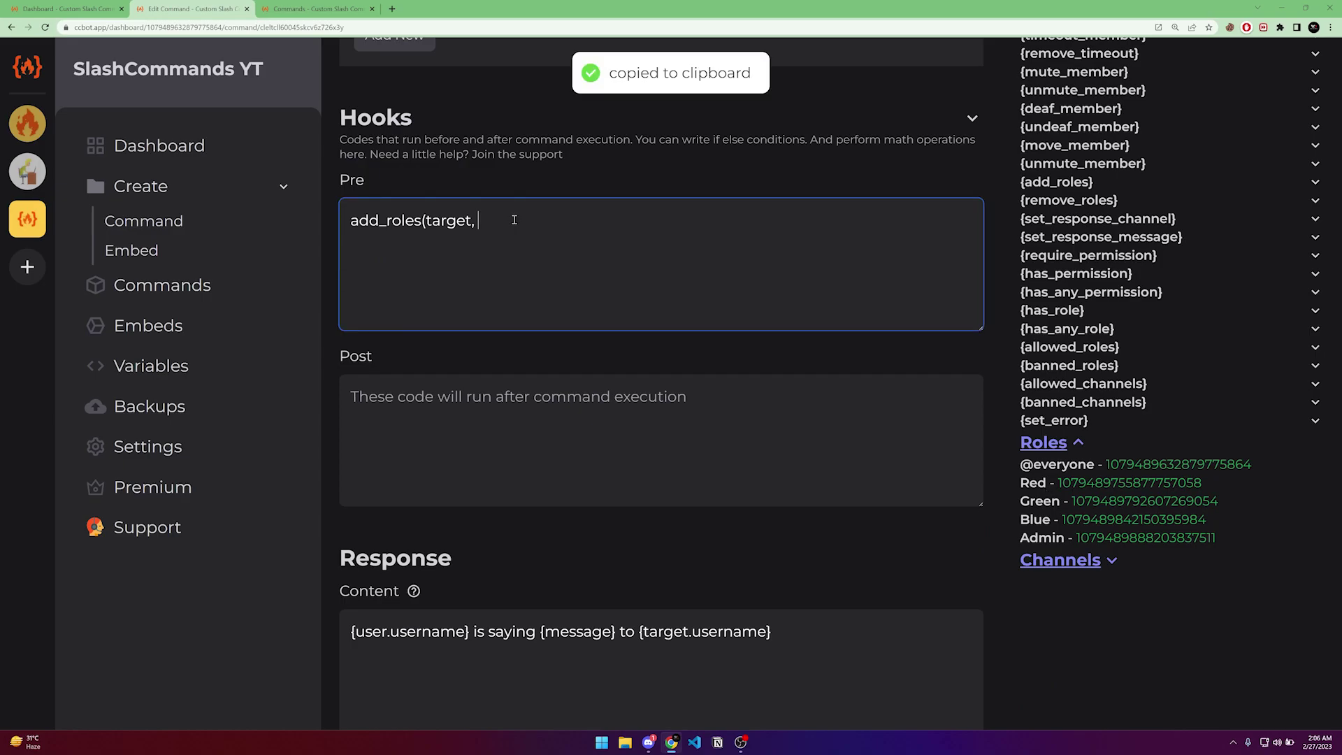
key(ctrl+v)
text())
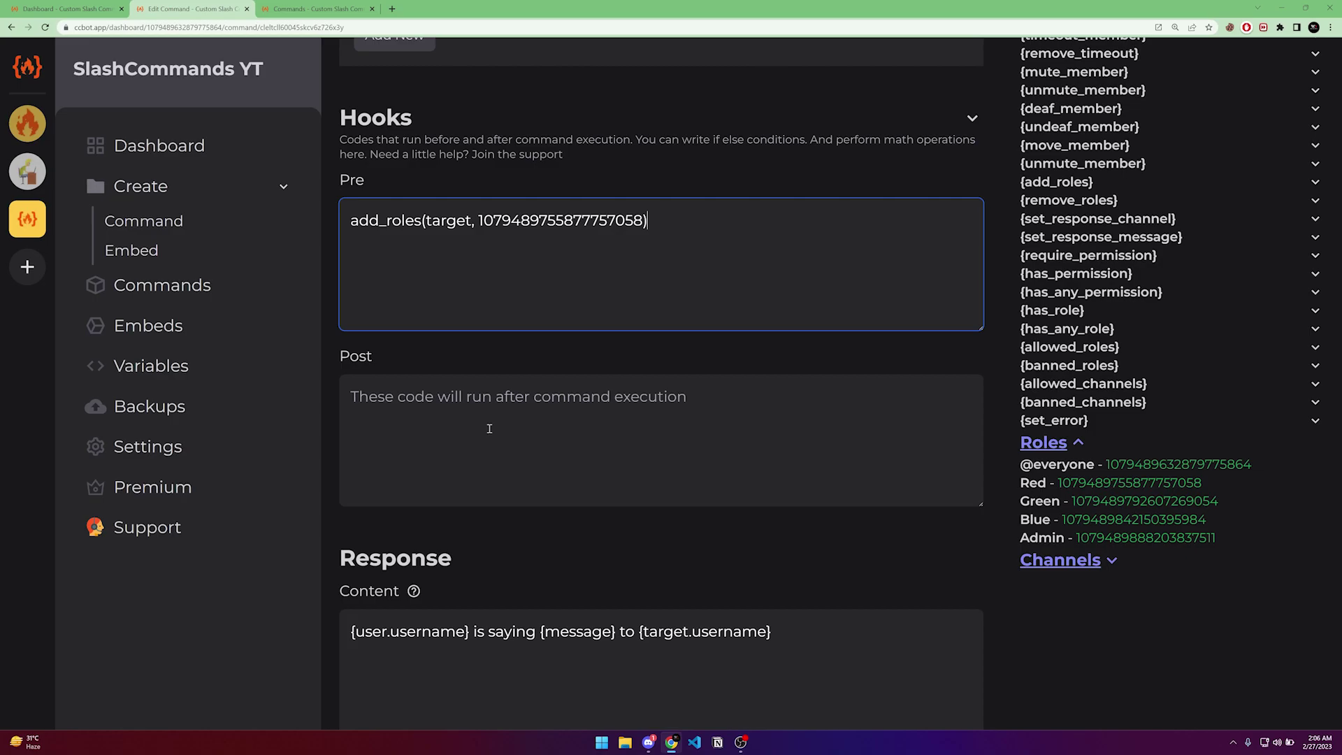
- Save the updated hello command with its single target argument and the new Pre hook
scroll(489, 429, up, 5)
double_click(402, 214)
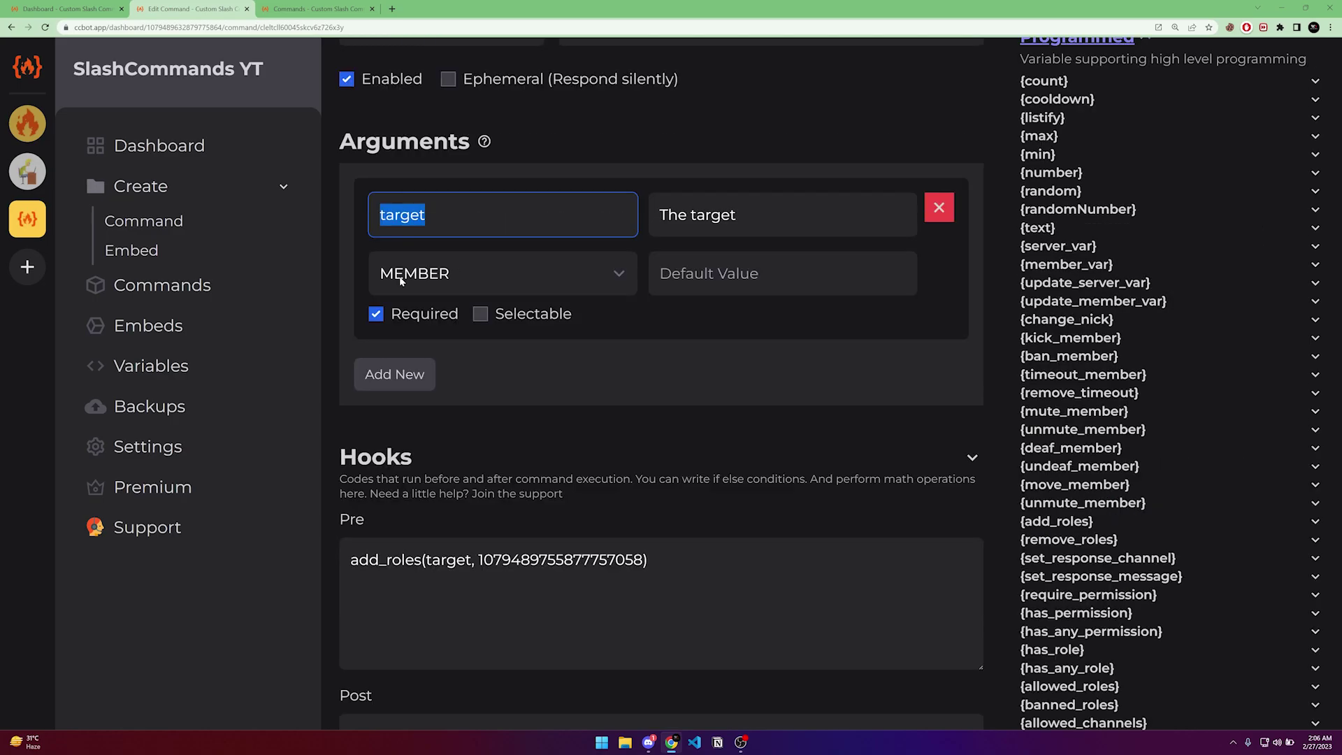
key(Return)
scroll(702, 688, down, 8)
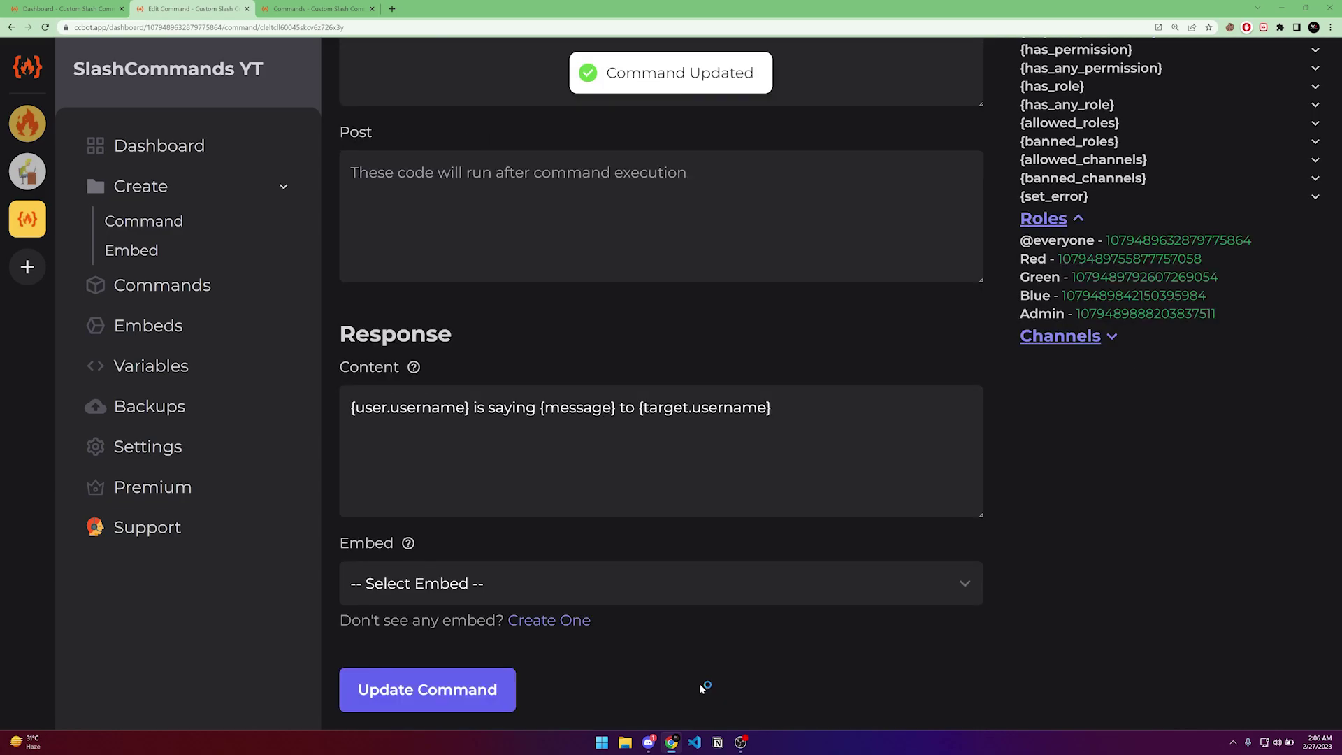
- Switch to Discord and prepare /hello in slash-test with the Slash Commands bot as target, without sending it
key(alt+Tab)
text(/)
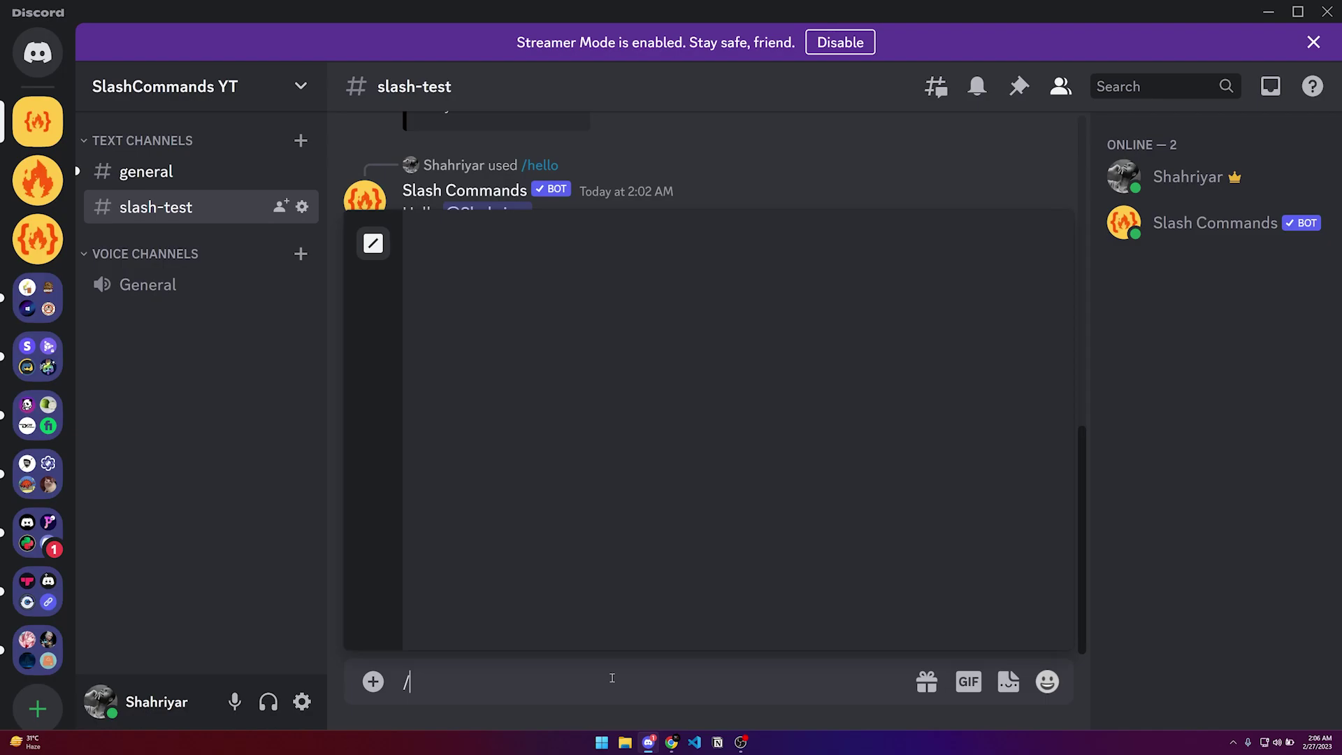
key(Tab)
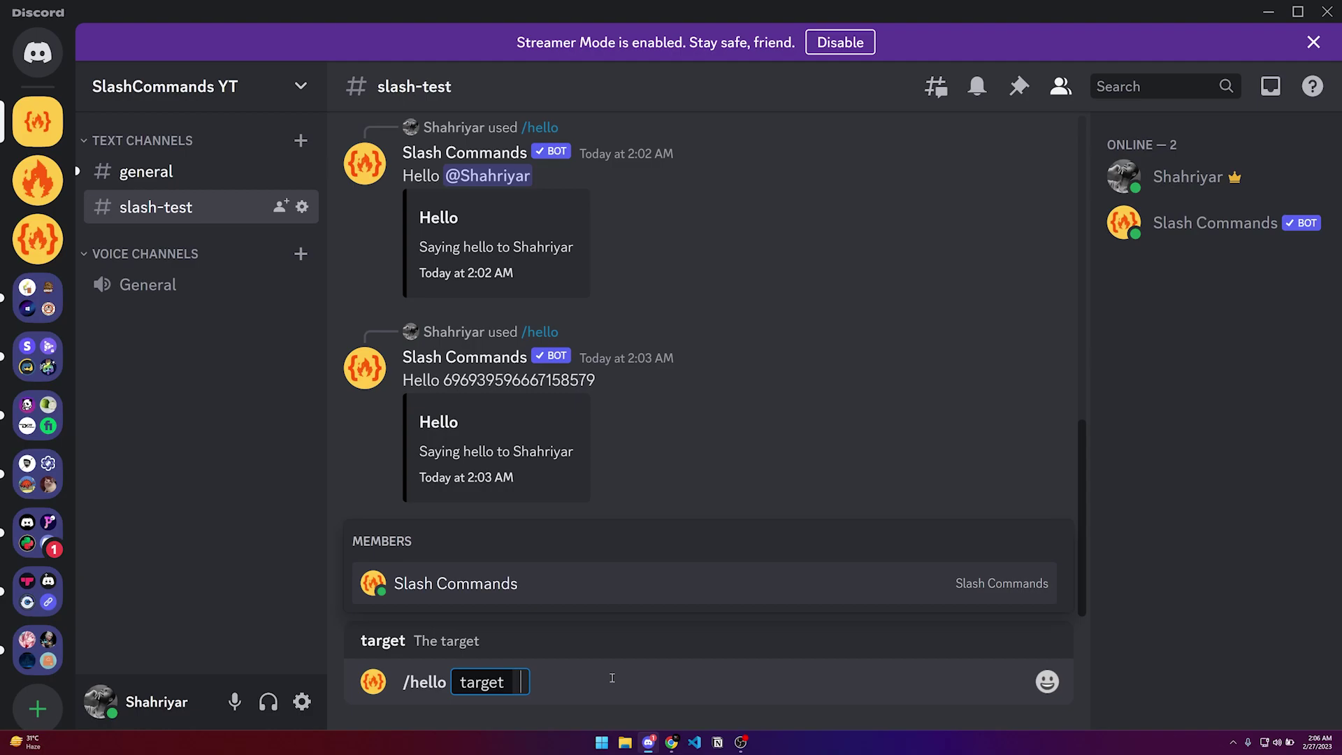
key(Tab)
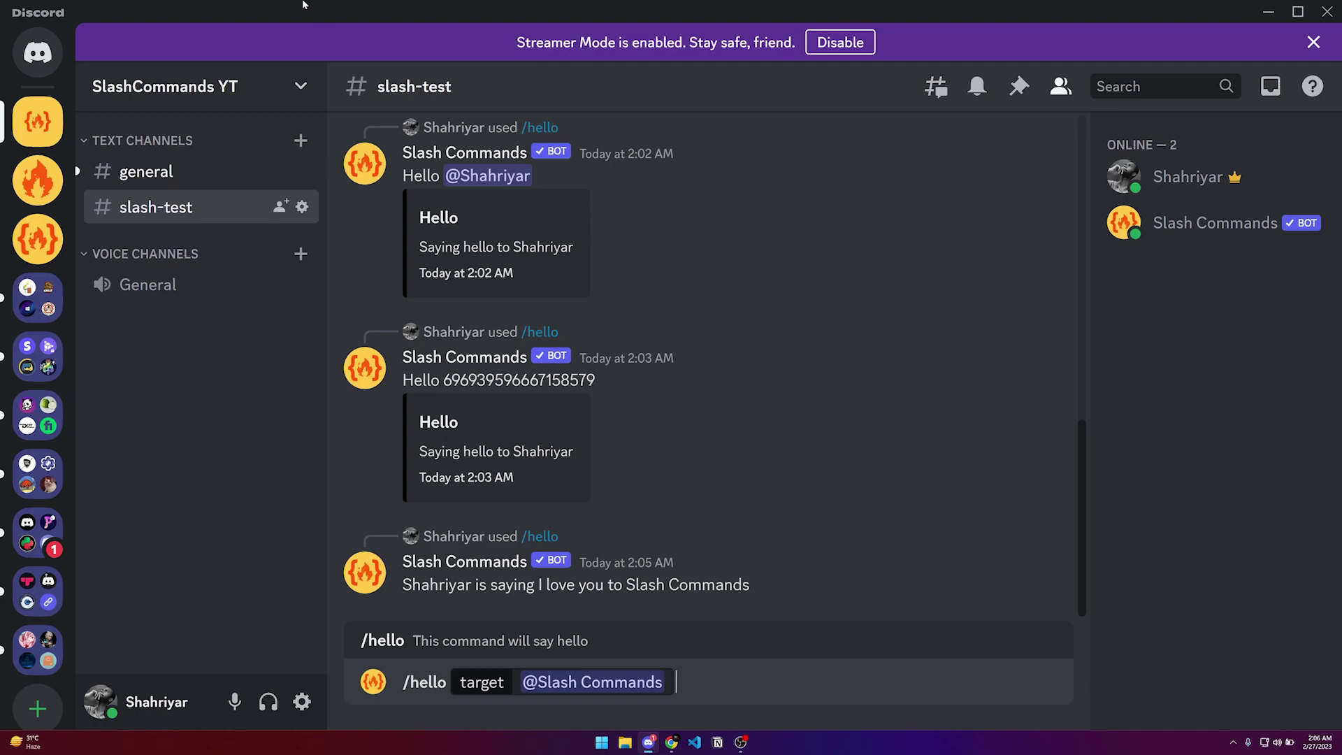
- Move the Slash Commands role above Red in the server's role settings and send the prepared /hello command
click(300, 85)
click(218, 158)
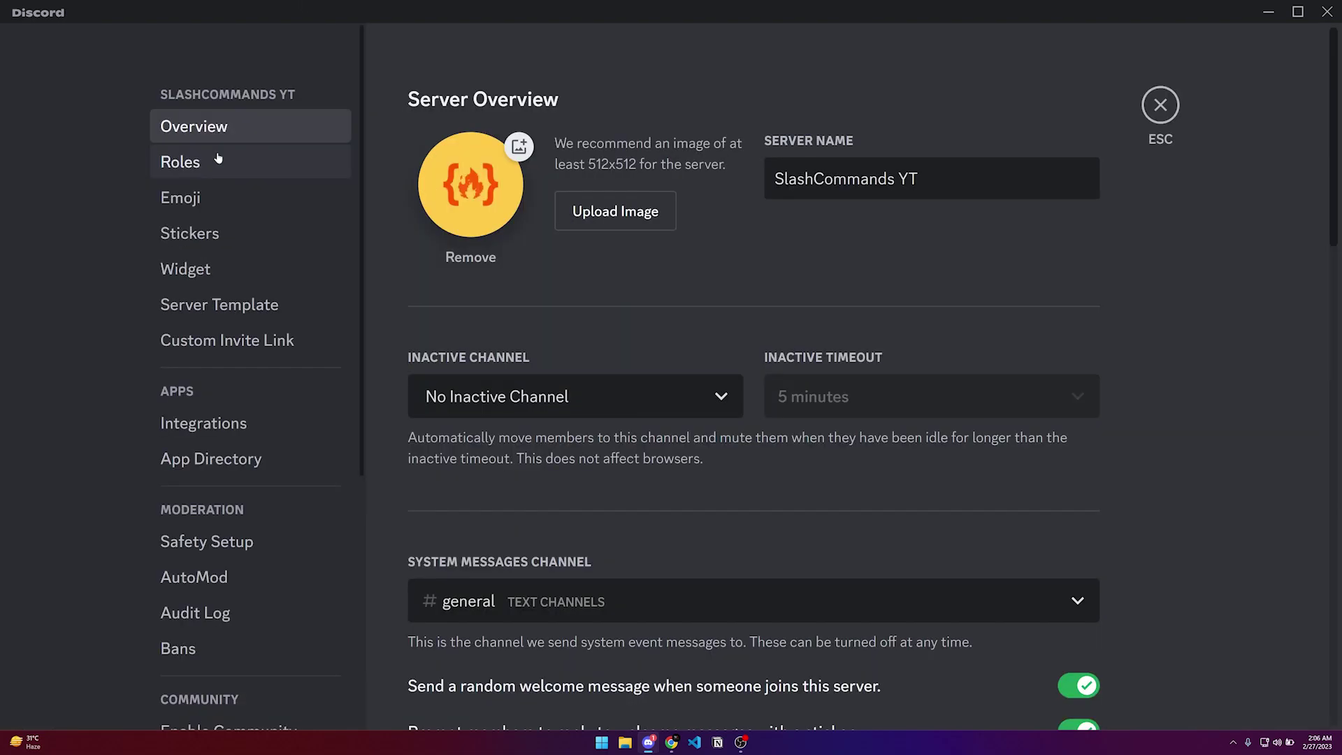
click(218, 160)
scroll(390, 642, down, 1)
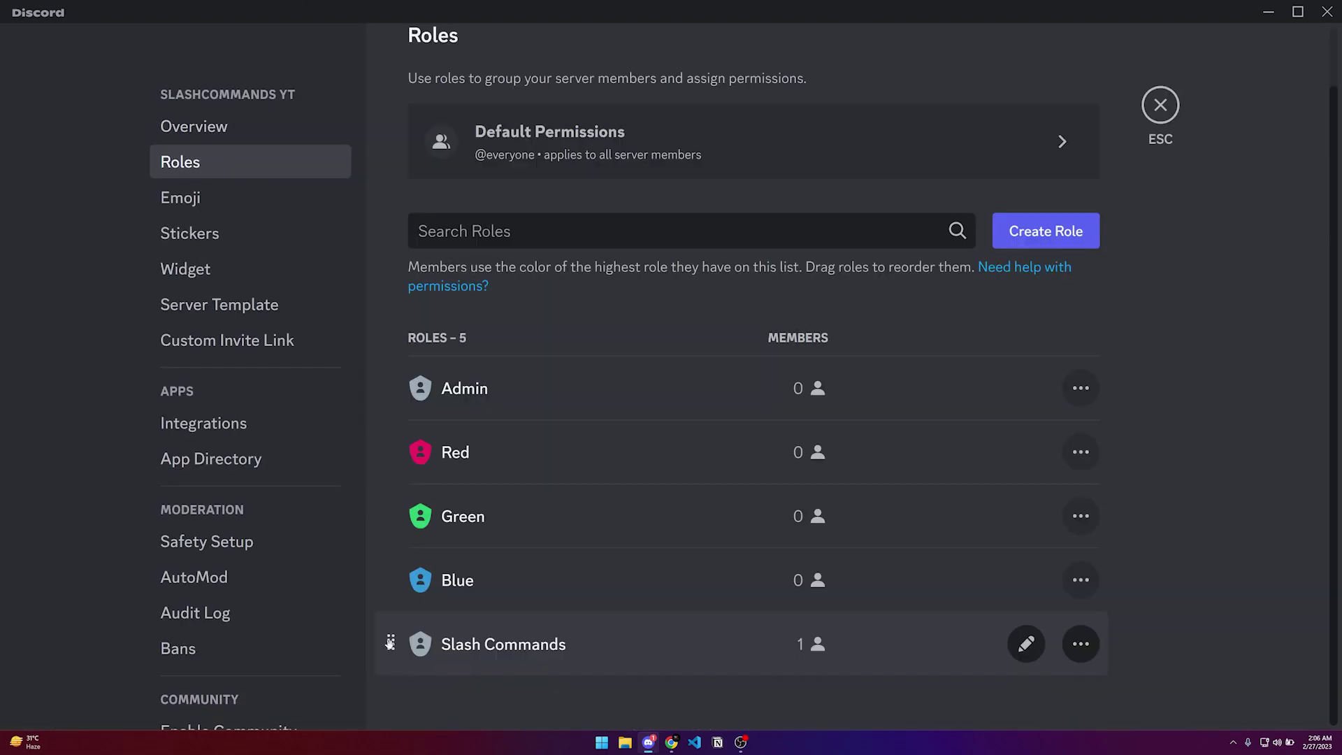
drag(390, 643, 404, 428)
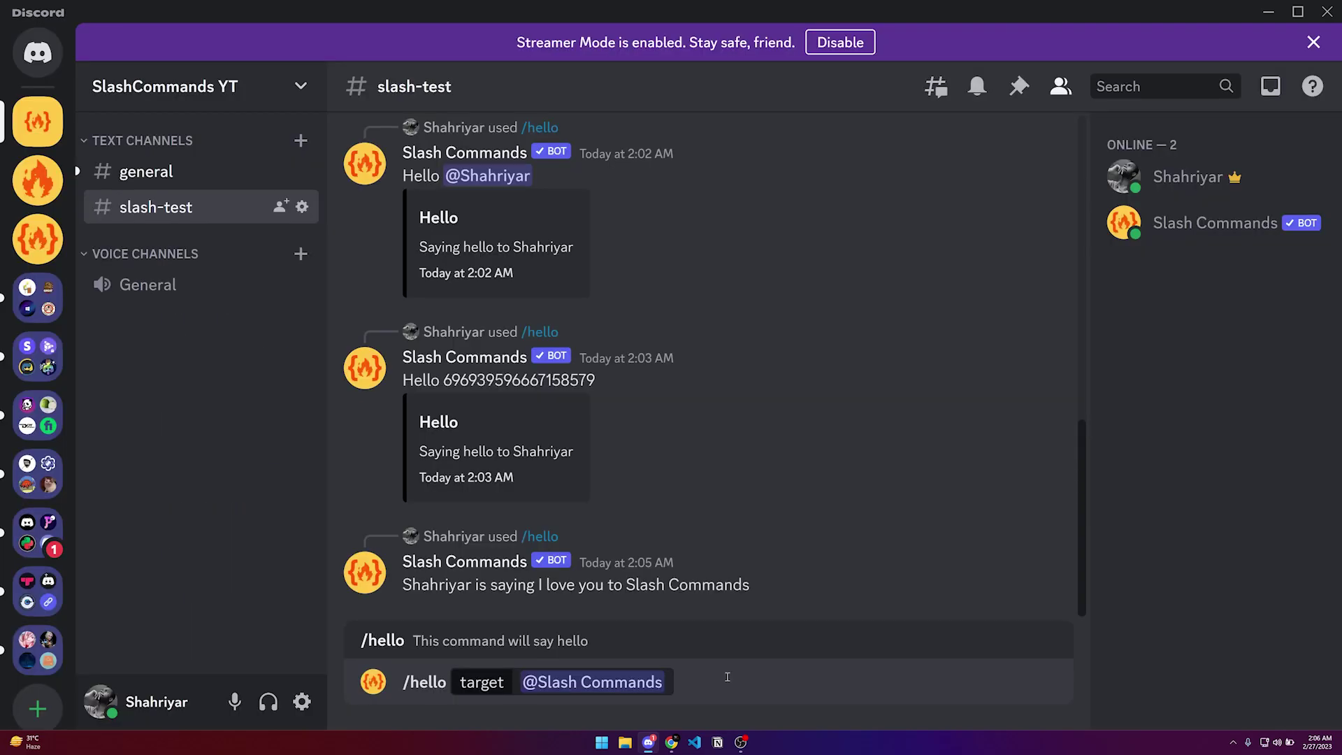
key(Return)
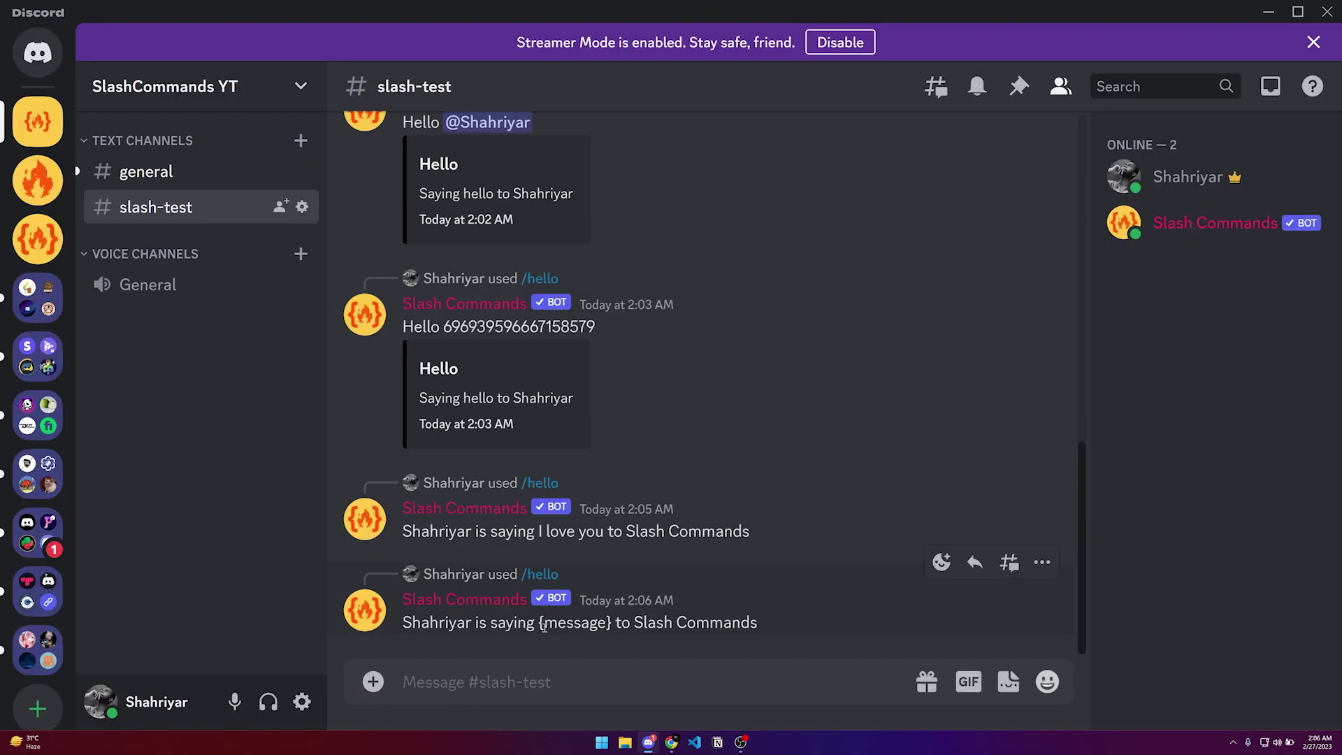
- Replace the command's response content in Chrome with "Hello", and view the Slash Commands bot's roles in Discord
key(alt+Tab)
drag(778, 413, 262, 403)
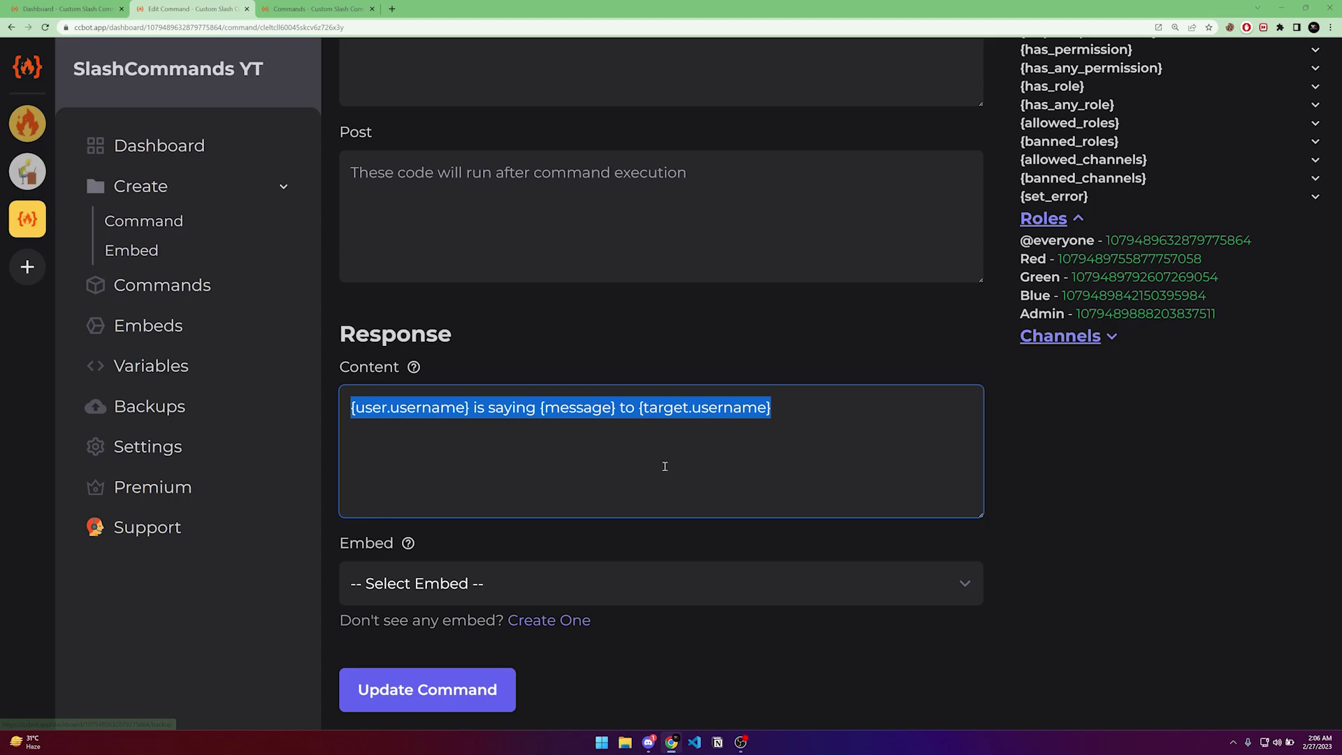
key(alt+Tab)
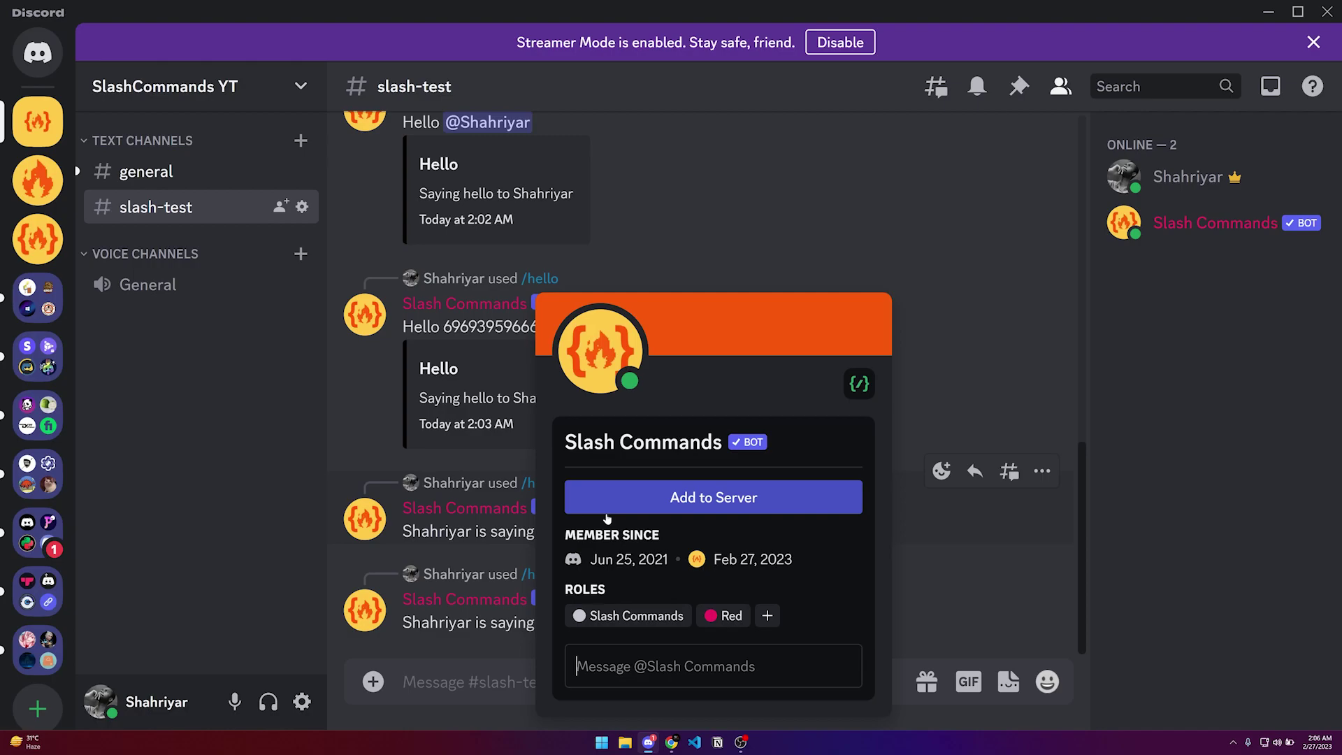
key(alt+Tab)
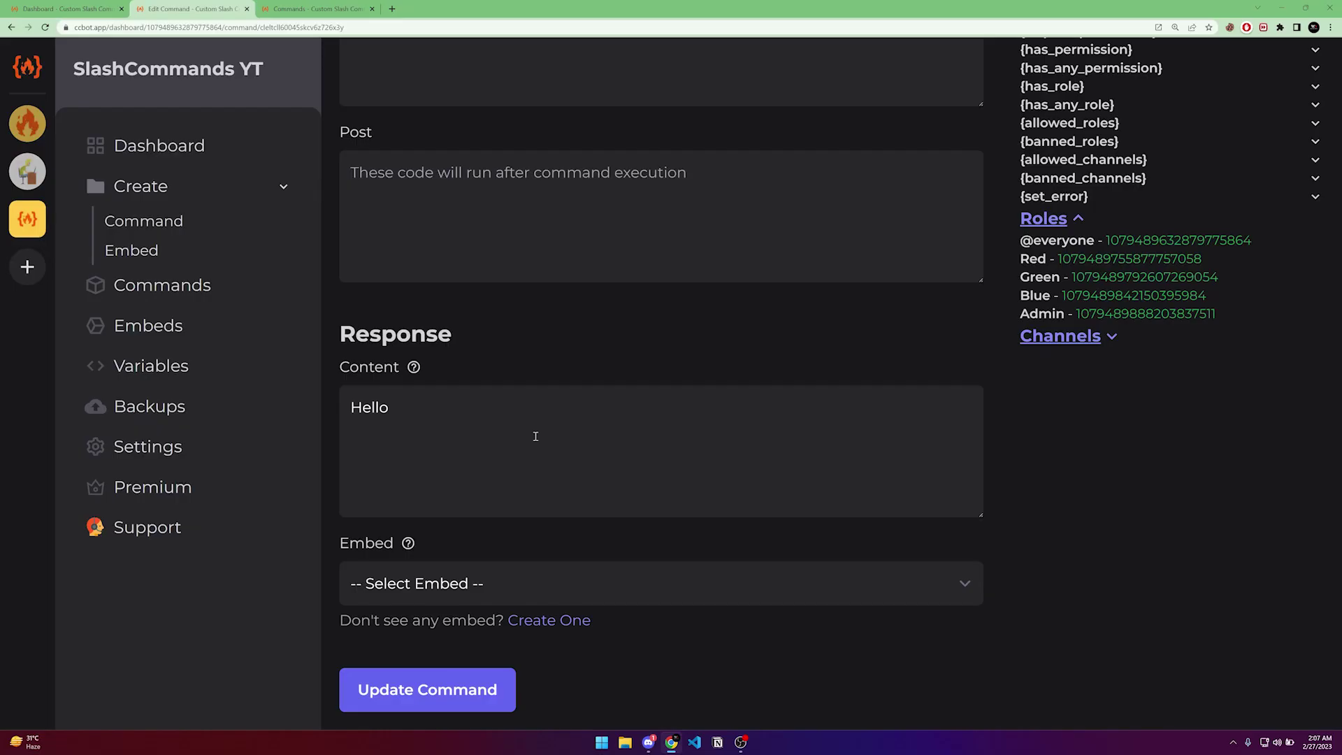
scroll(1128, 429, up, 2)
double_click(1127, 427)
key(ctrl+c)
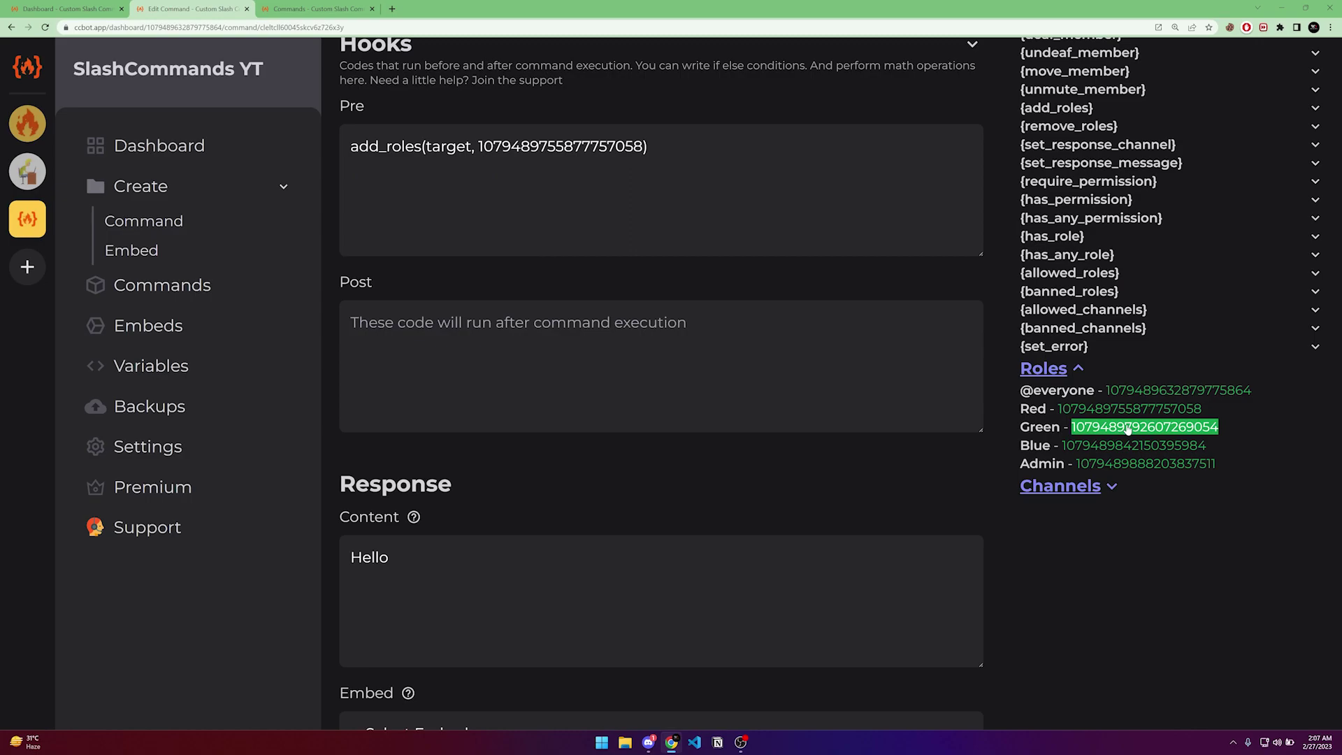
click(650, 145)
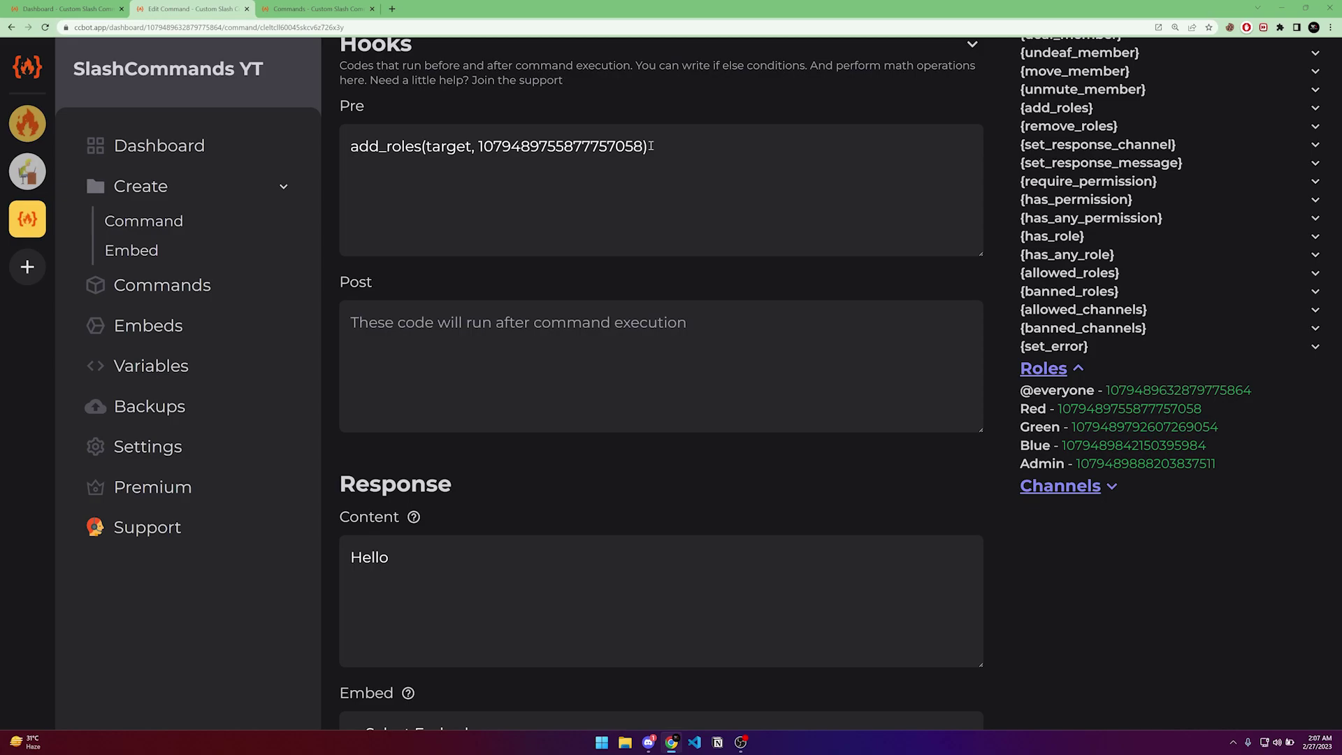
click(650, 145)
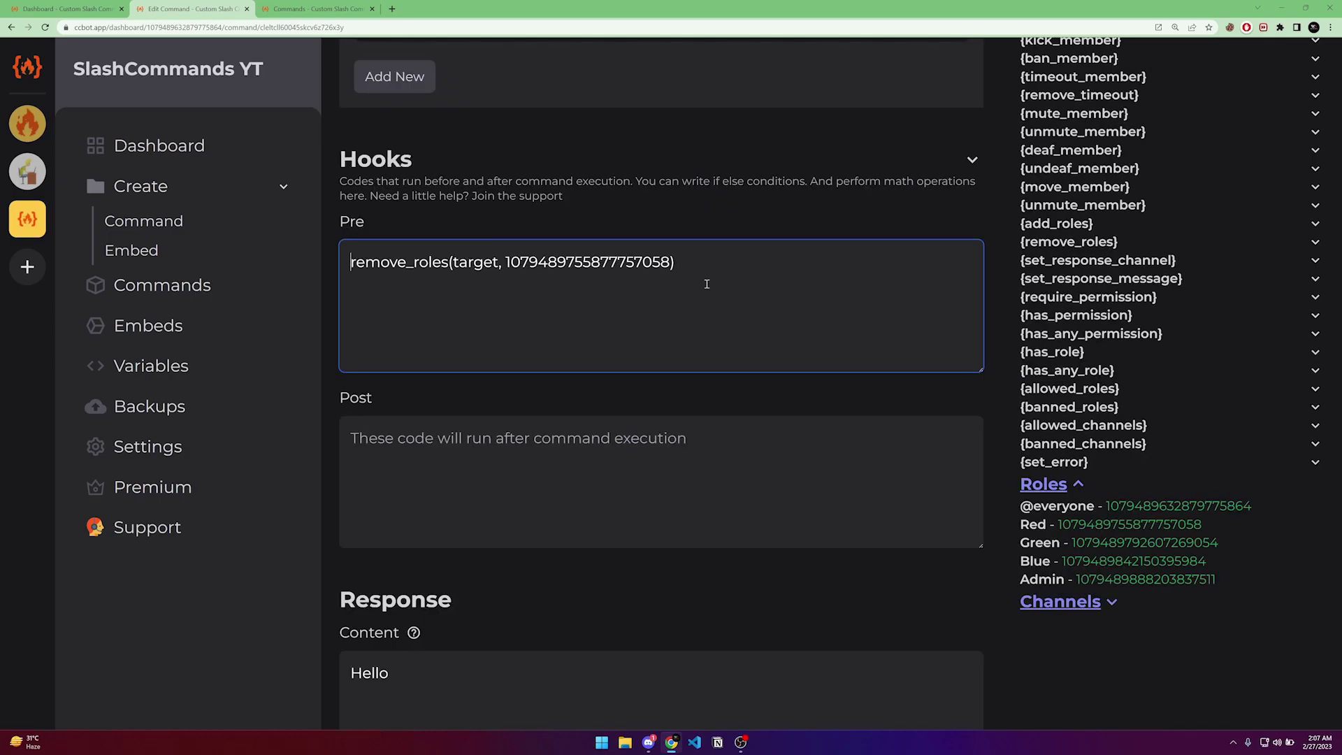
key(Return)
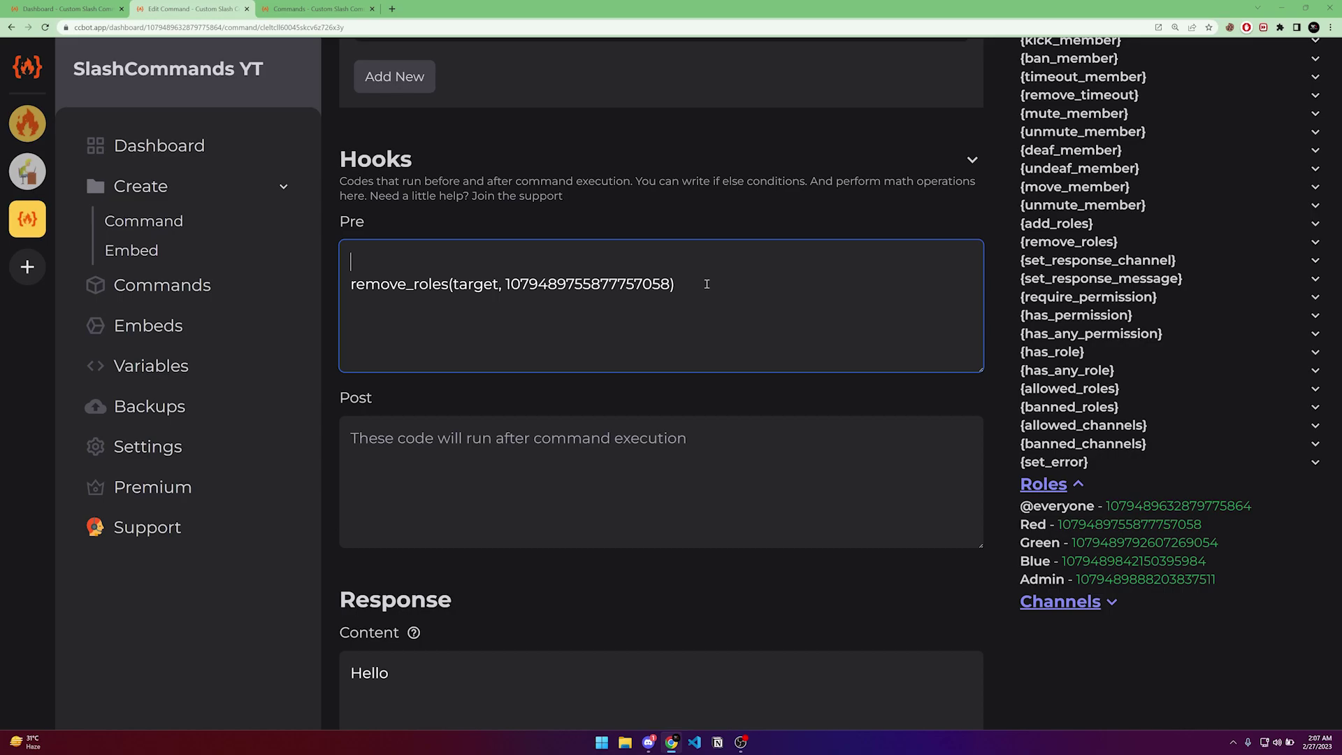
text(add_roles(target))
key(Left)
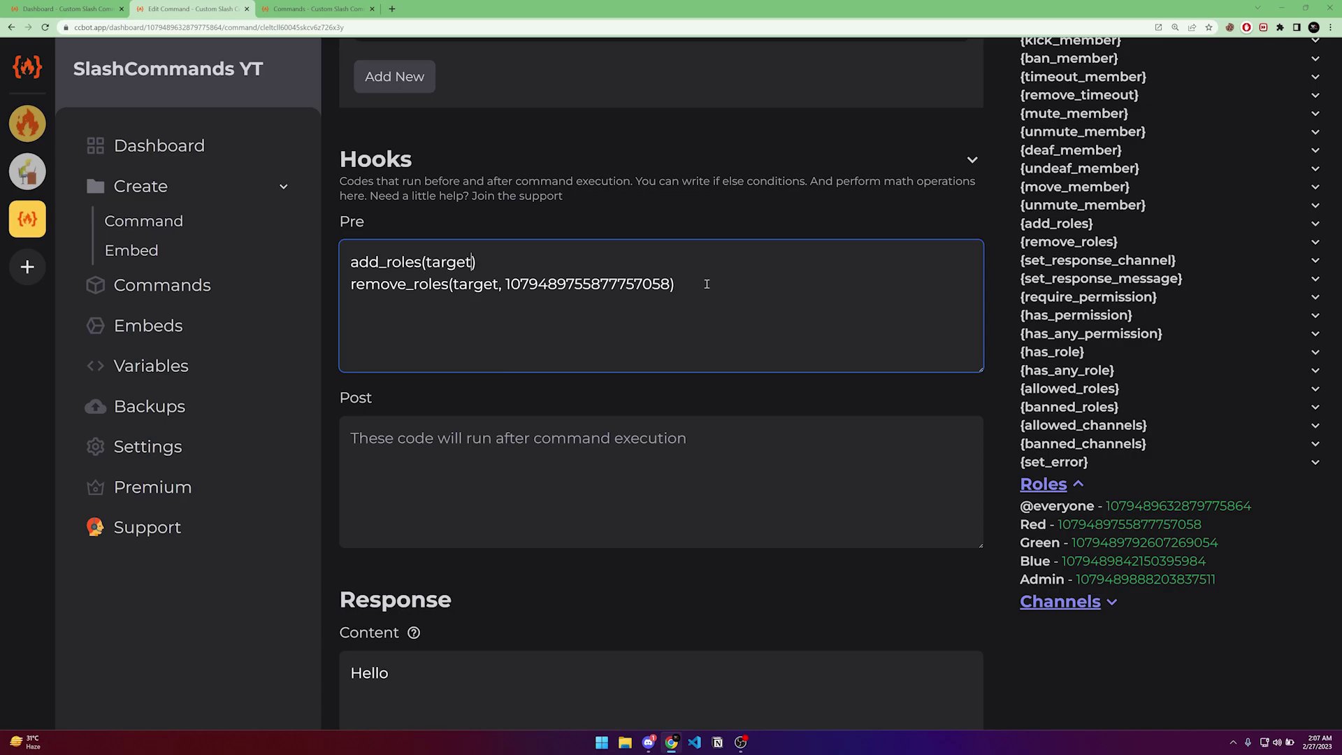
text(,)
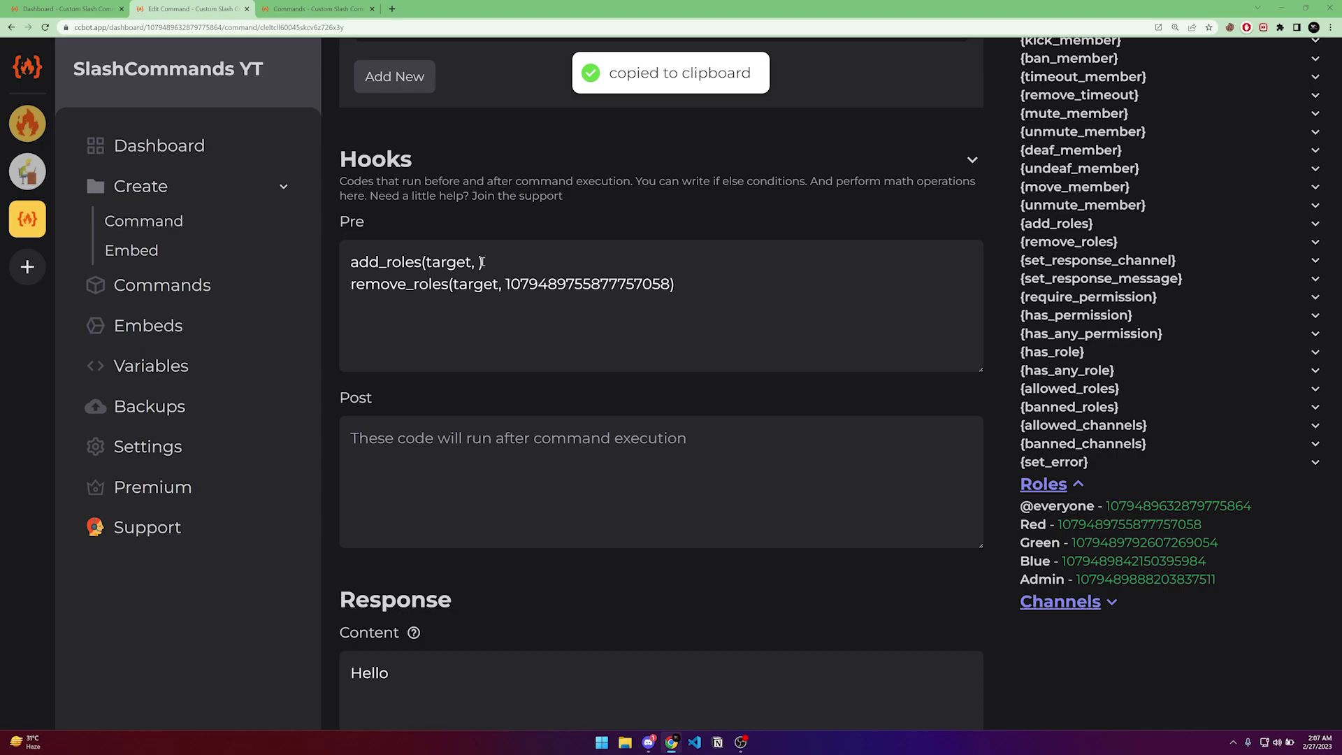
click(481, 262)
key(ctrl+v)
click(724, 300)
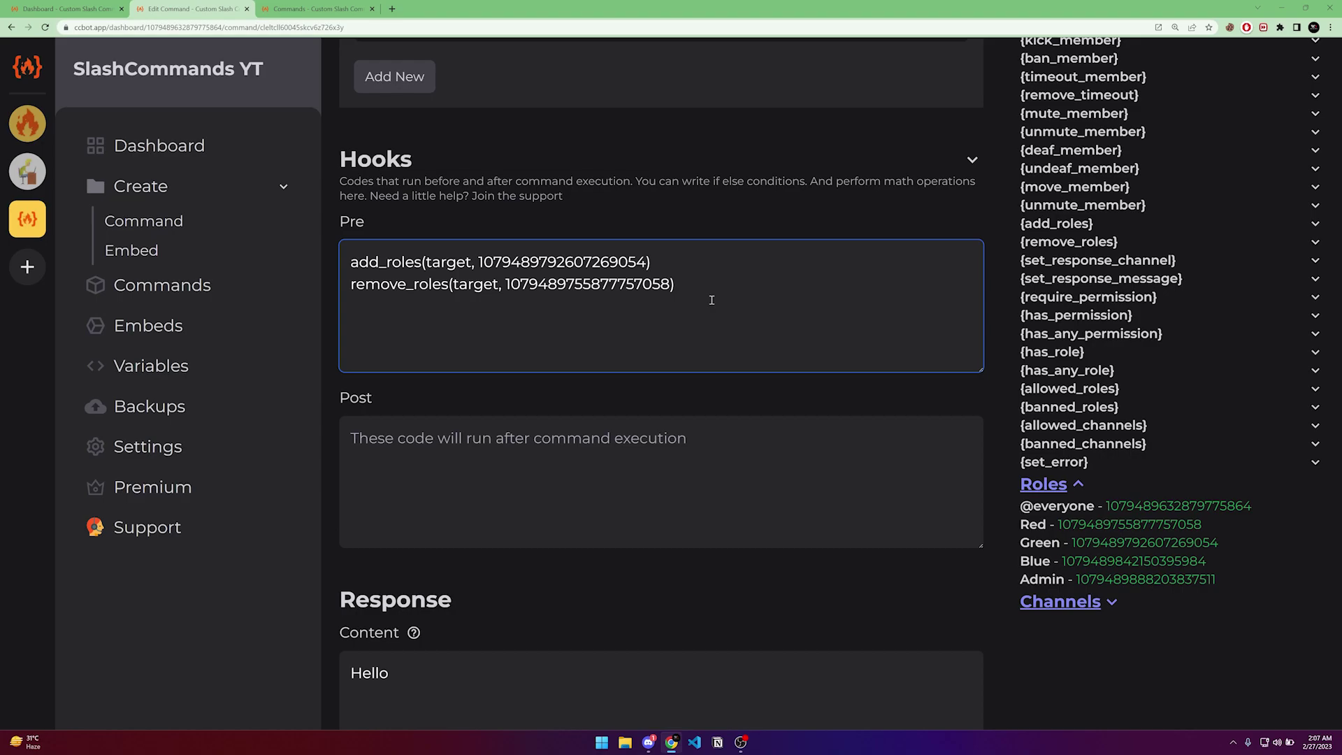
- Add "require_permission("administrator")" at the start of the Pre hook, followed by a blank line
scroll(1064, 152, up, 5)
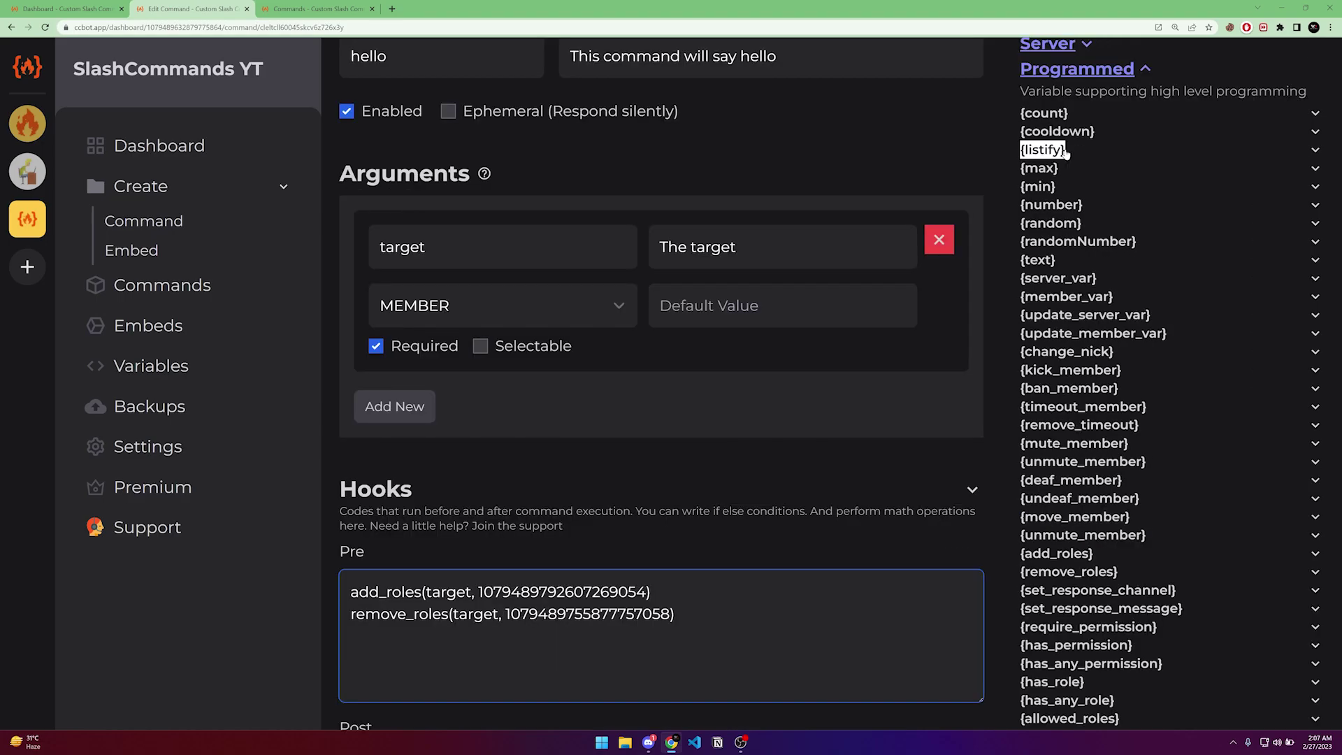
scroll(761, 327, down, 5)
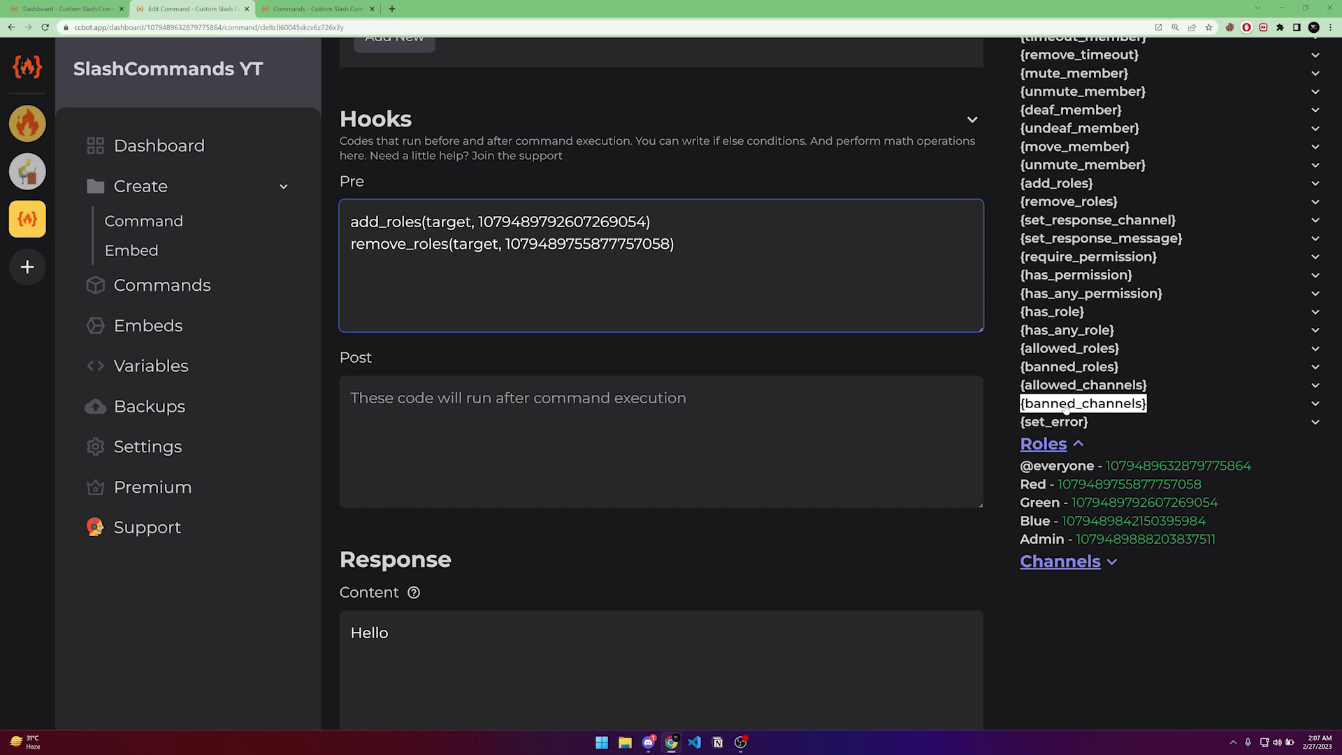
scroll(535, 279, up, 1)
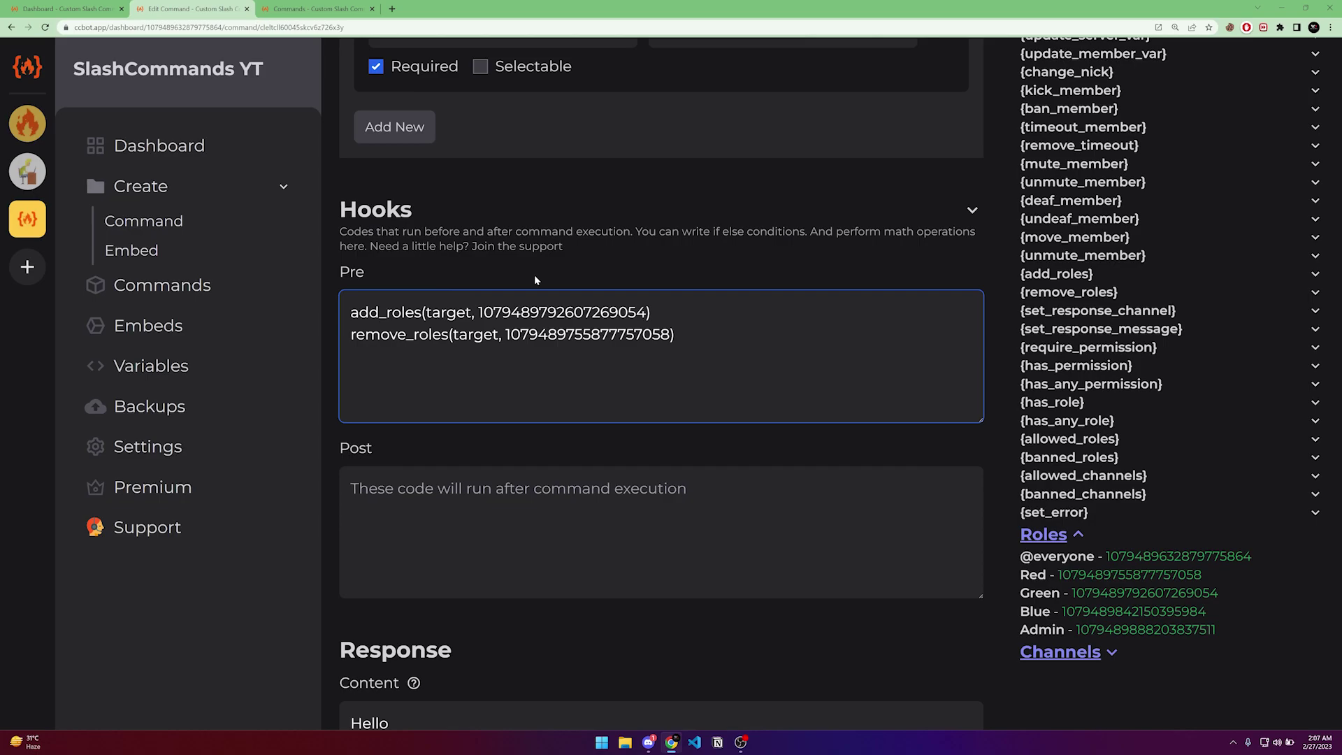
key(Return)
key(Return)
key(Up)
key(Up)
text(req)
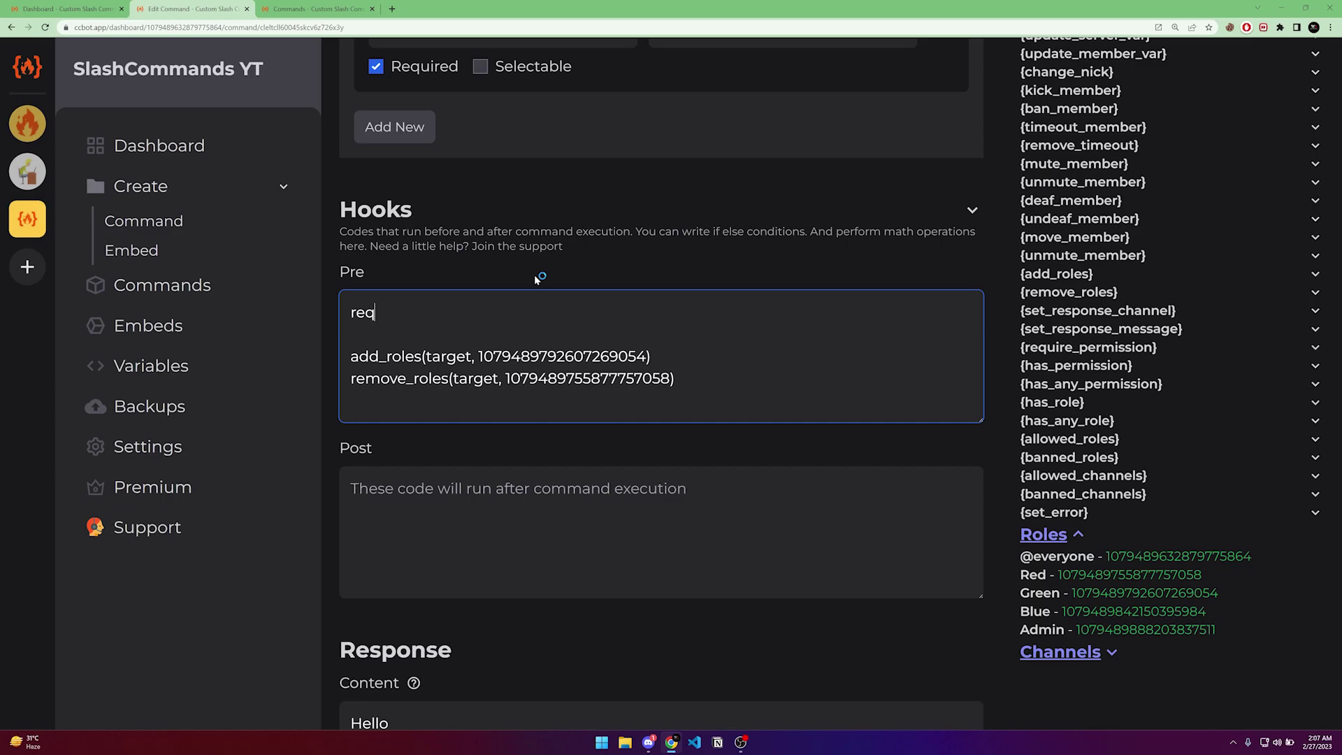
text(uire_)
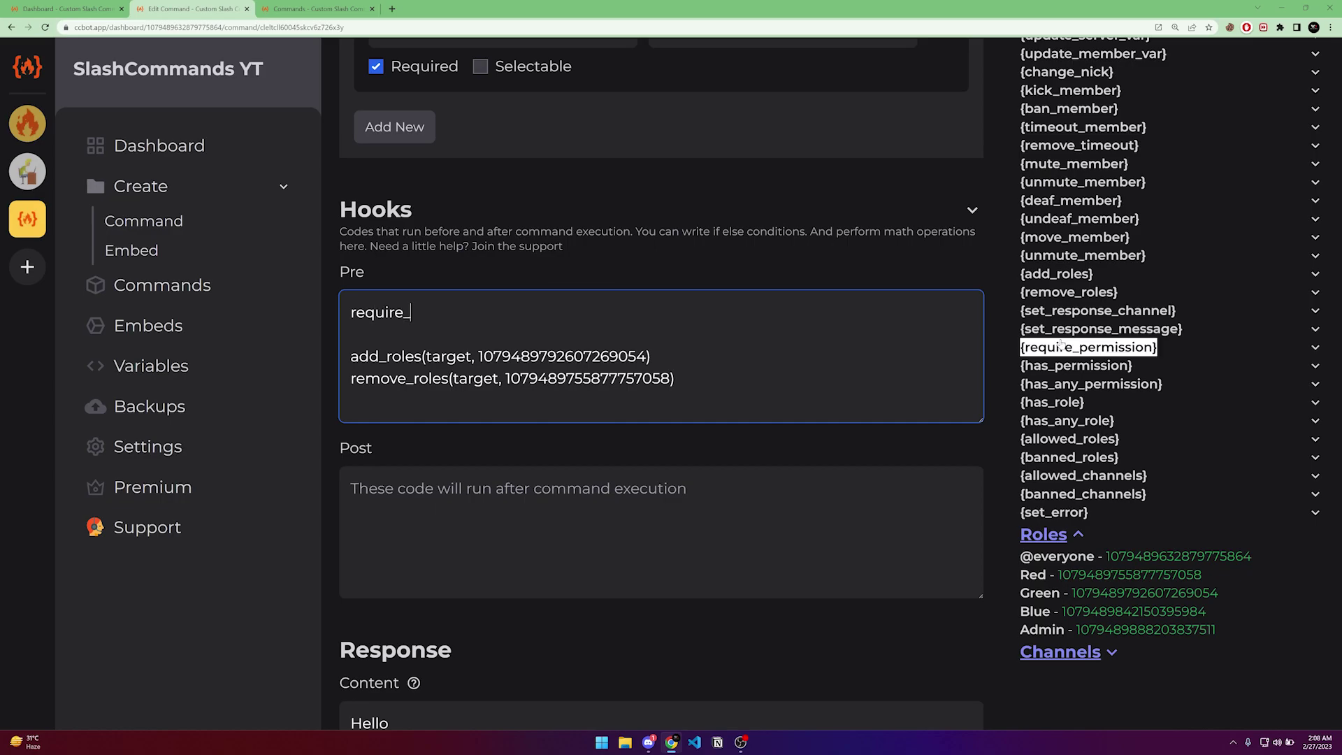
click(1061, 346)
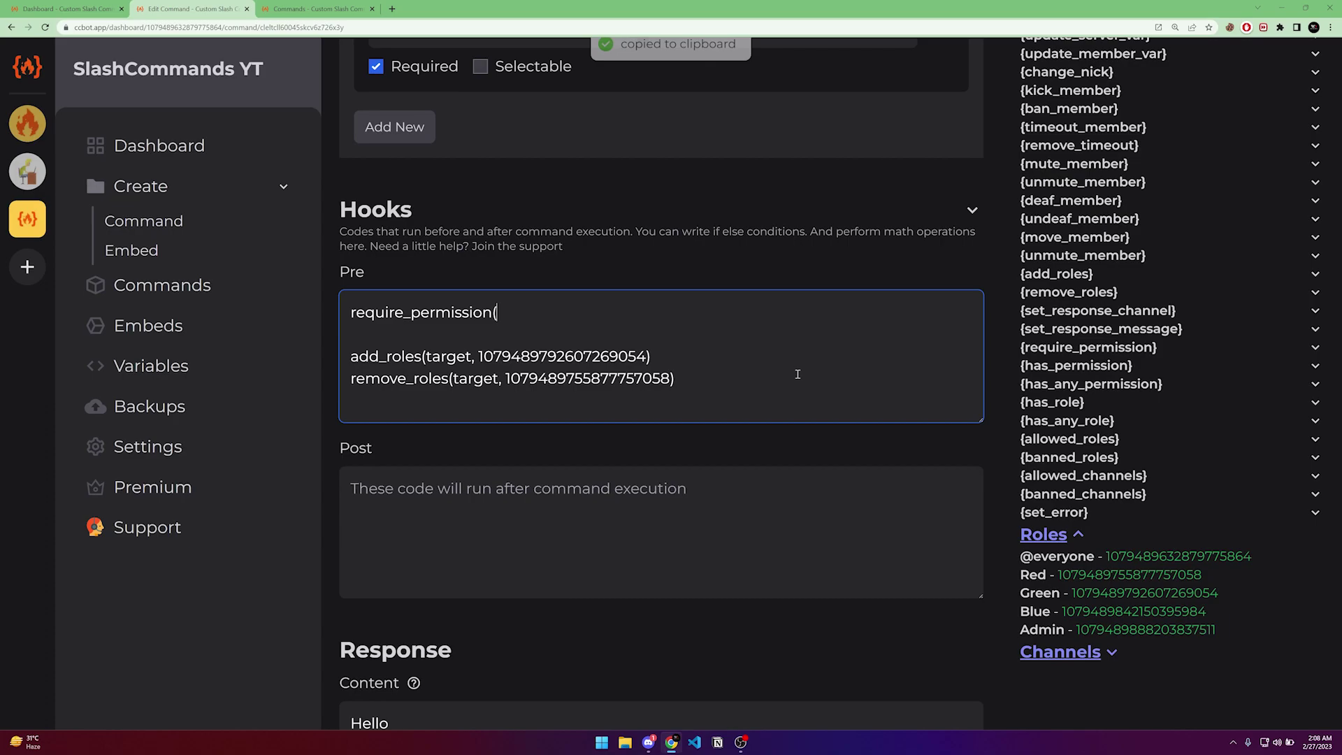
text("administrator"))
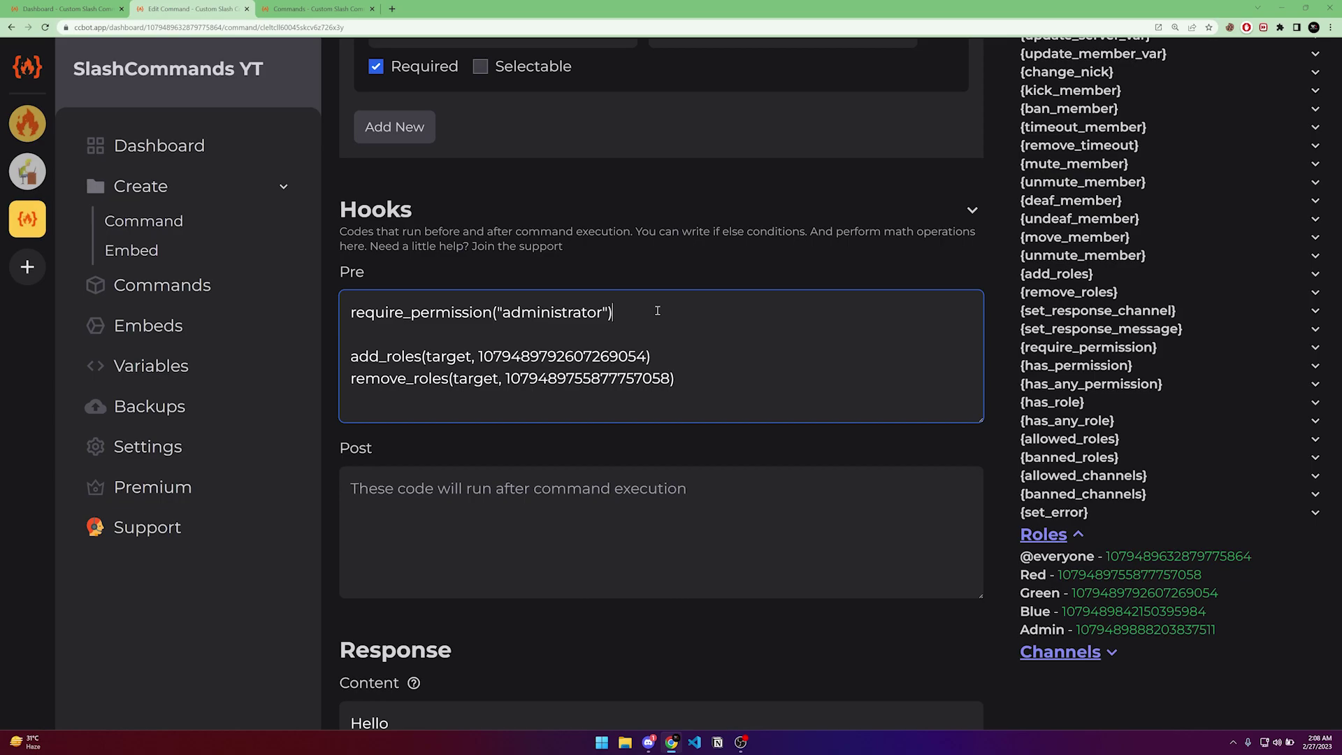
triple_click(501, 318)
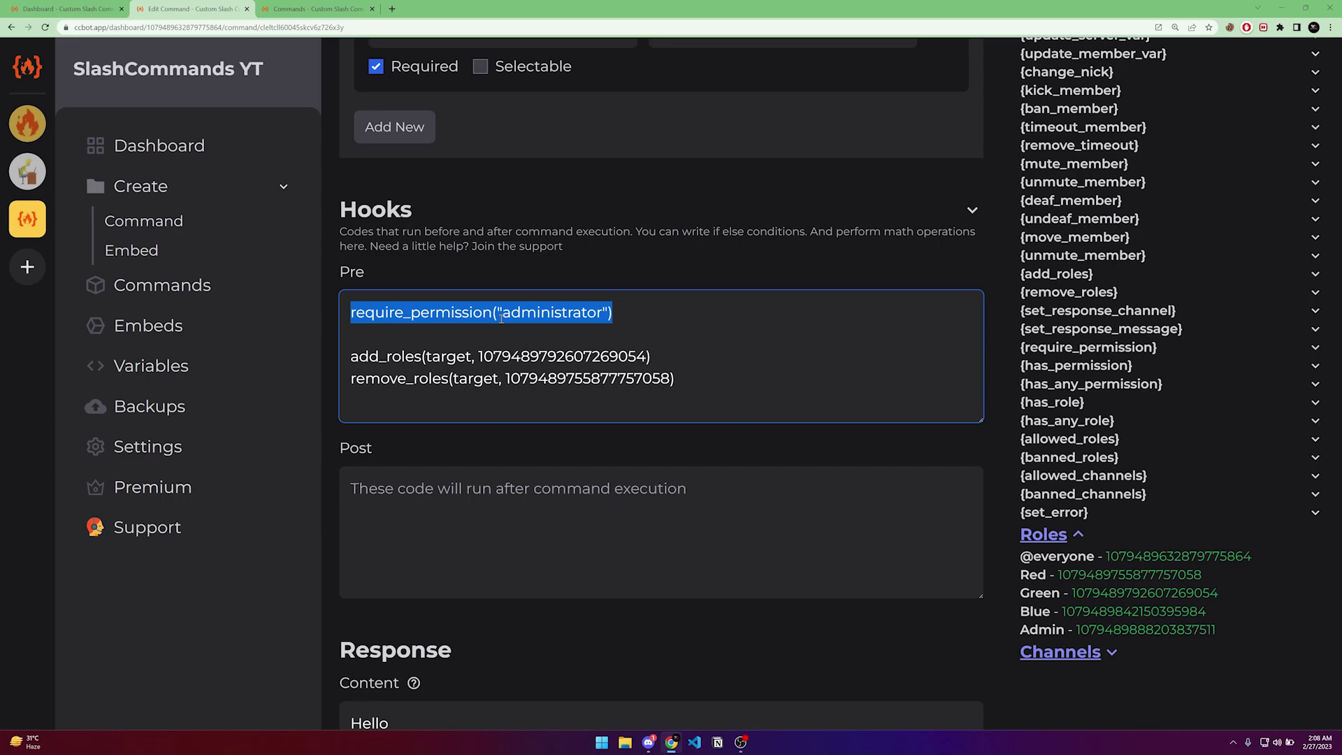
click(489, 330)
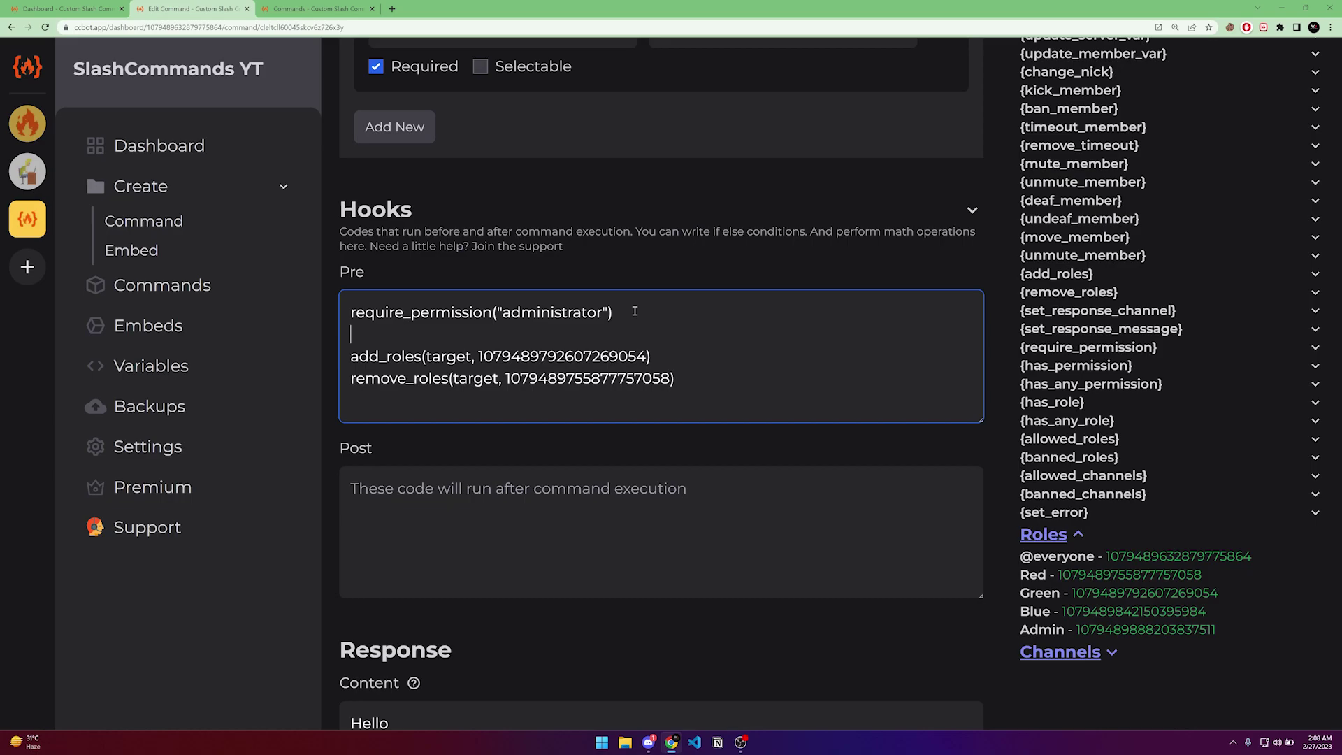
triple_click(648, 312)
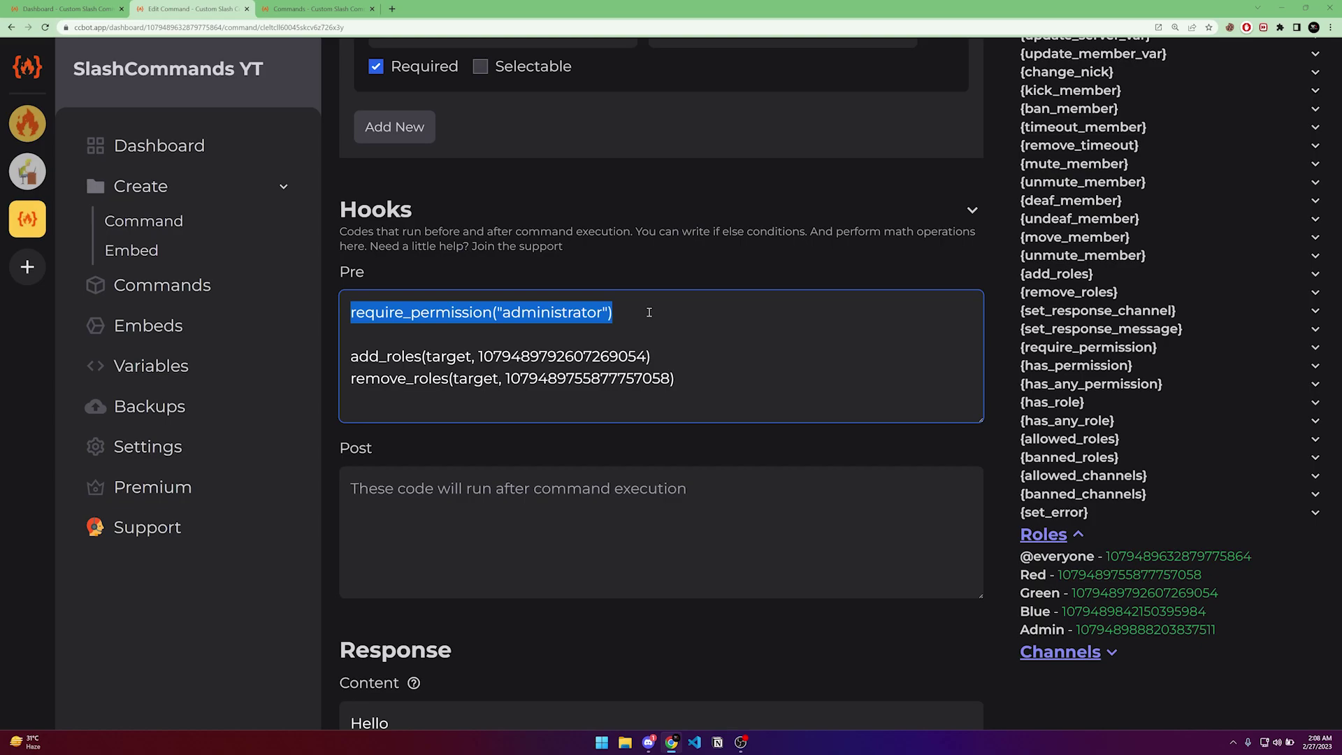
click(552, 312)
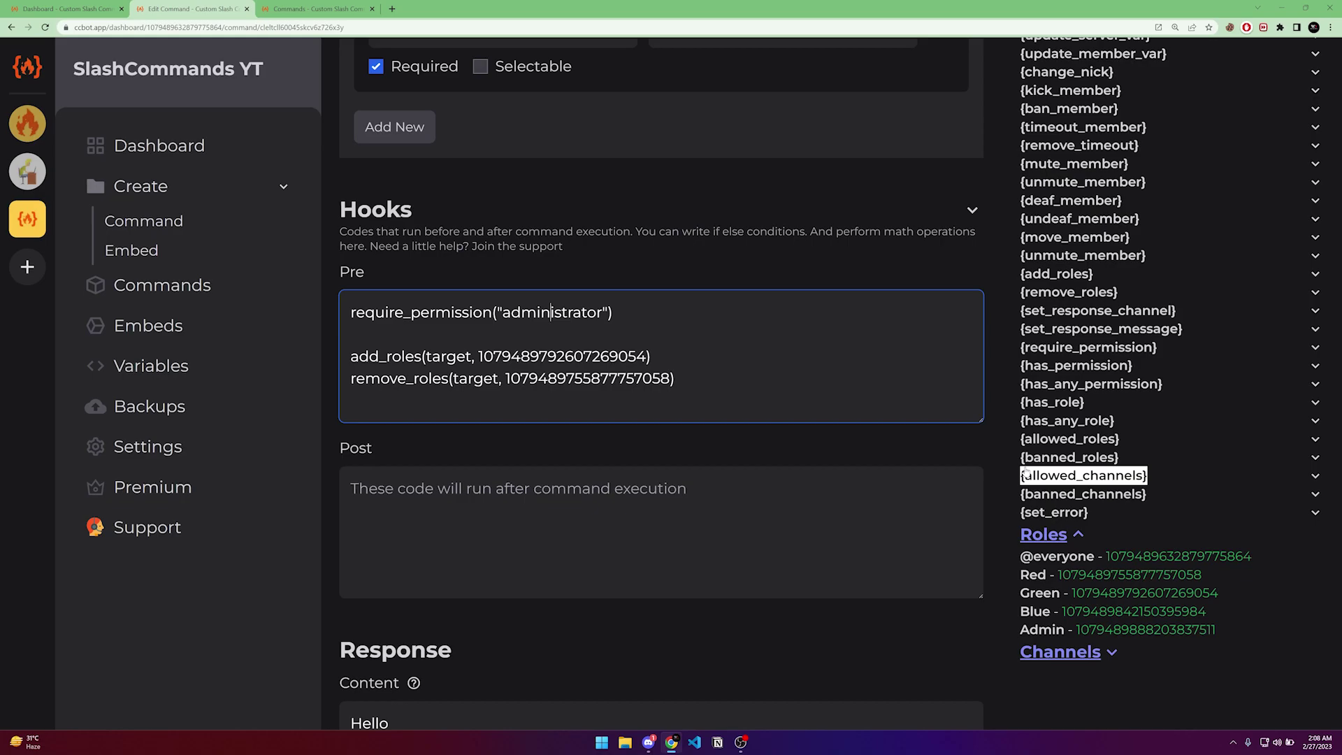
click(1063, 439)
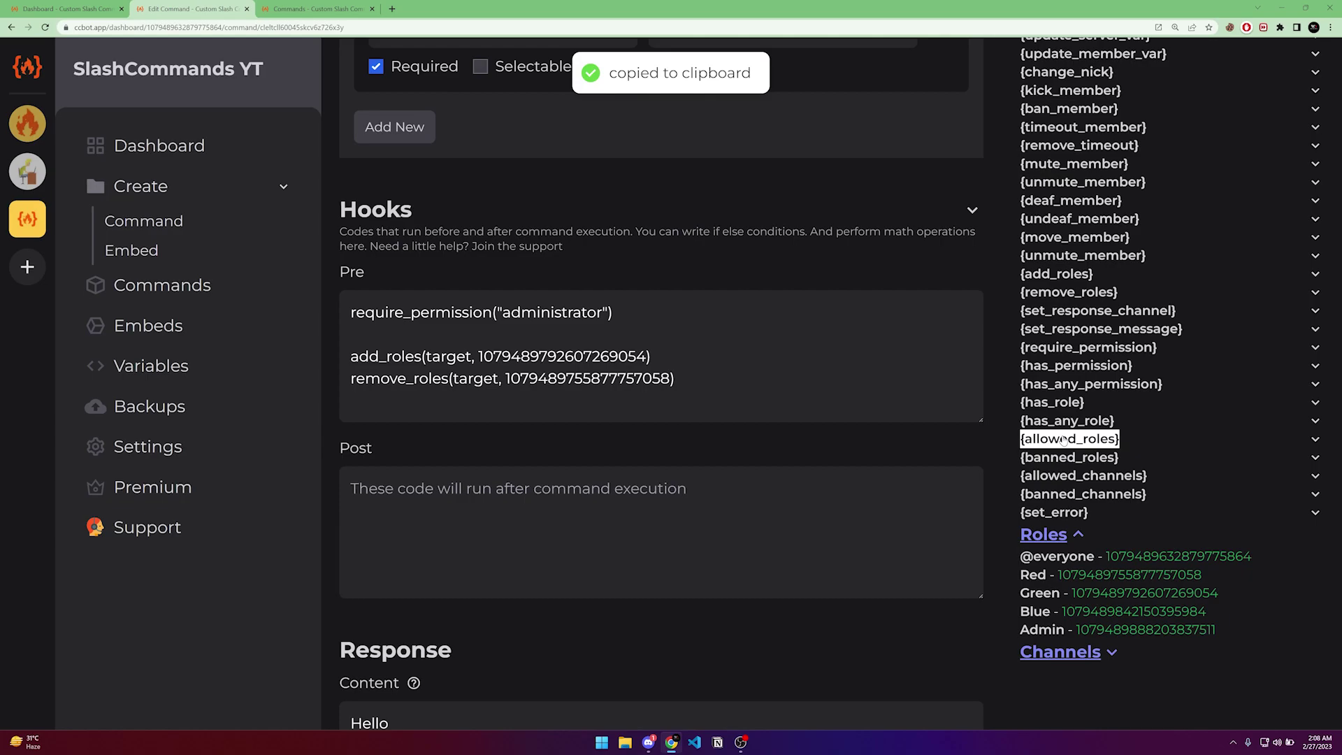
double_click(410, 313)
key(ctrl+v)
drag(455, 313, 568, 316)
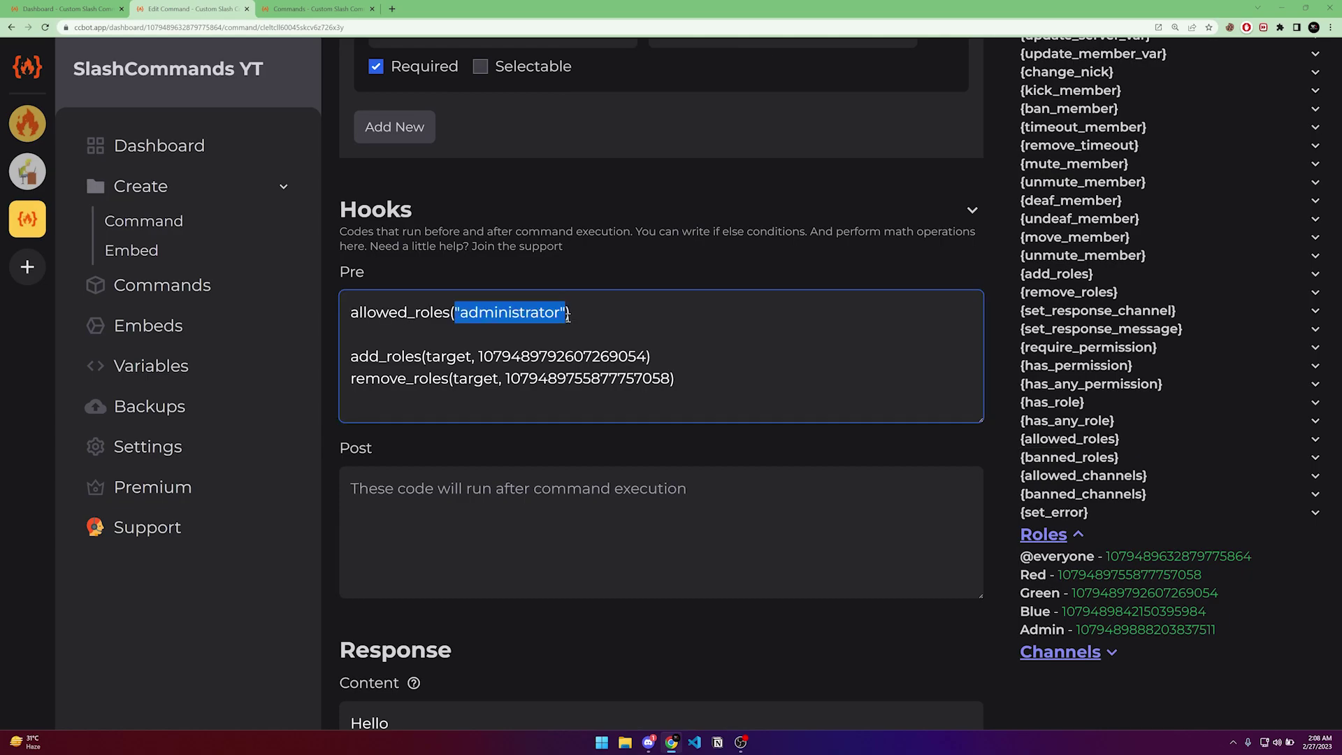
key(BackSpace)
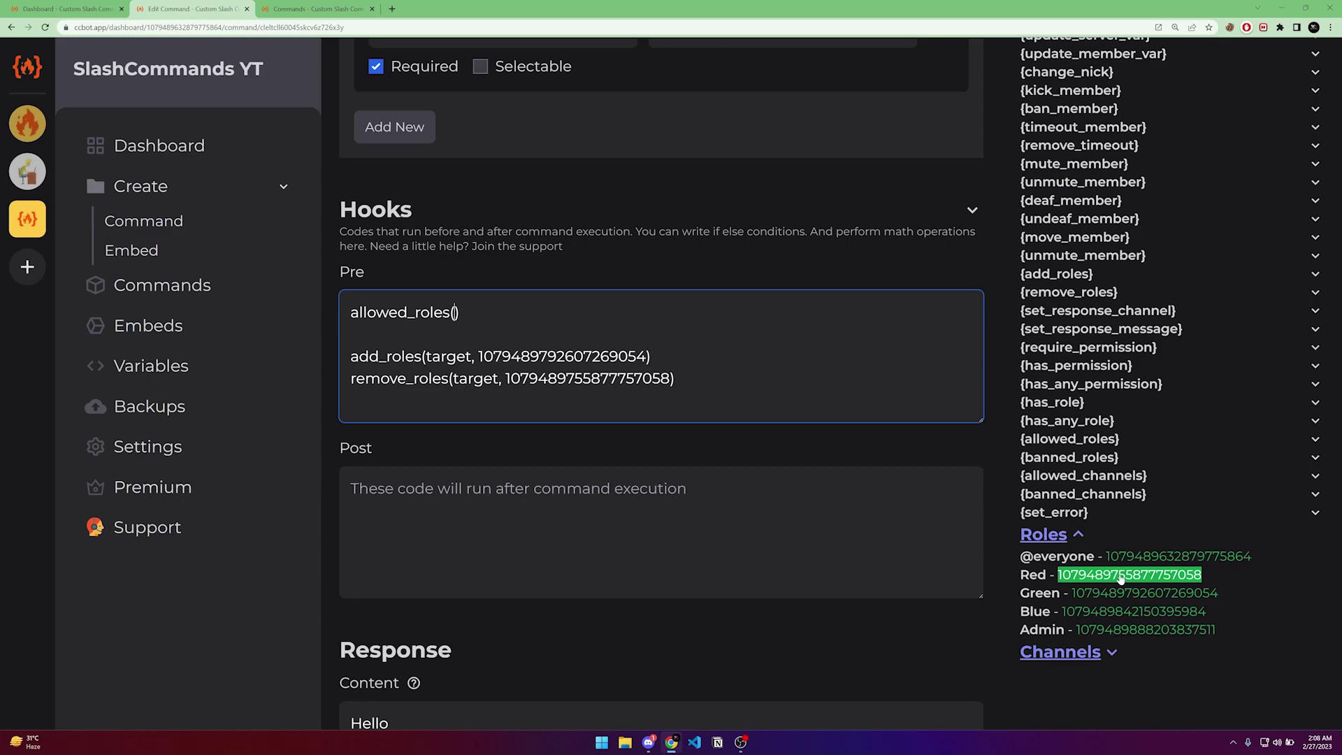
- Switch to Discord, test /hello in the slash-test channel, and give the server owner the allowed Red role
key(alt+Tab)
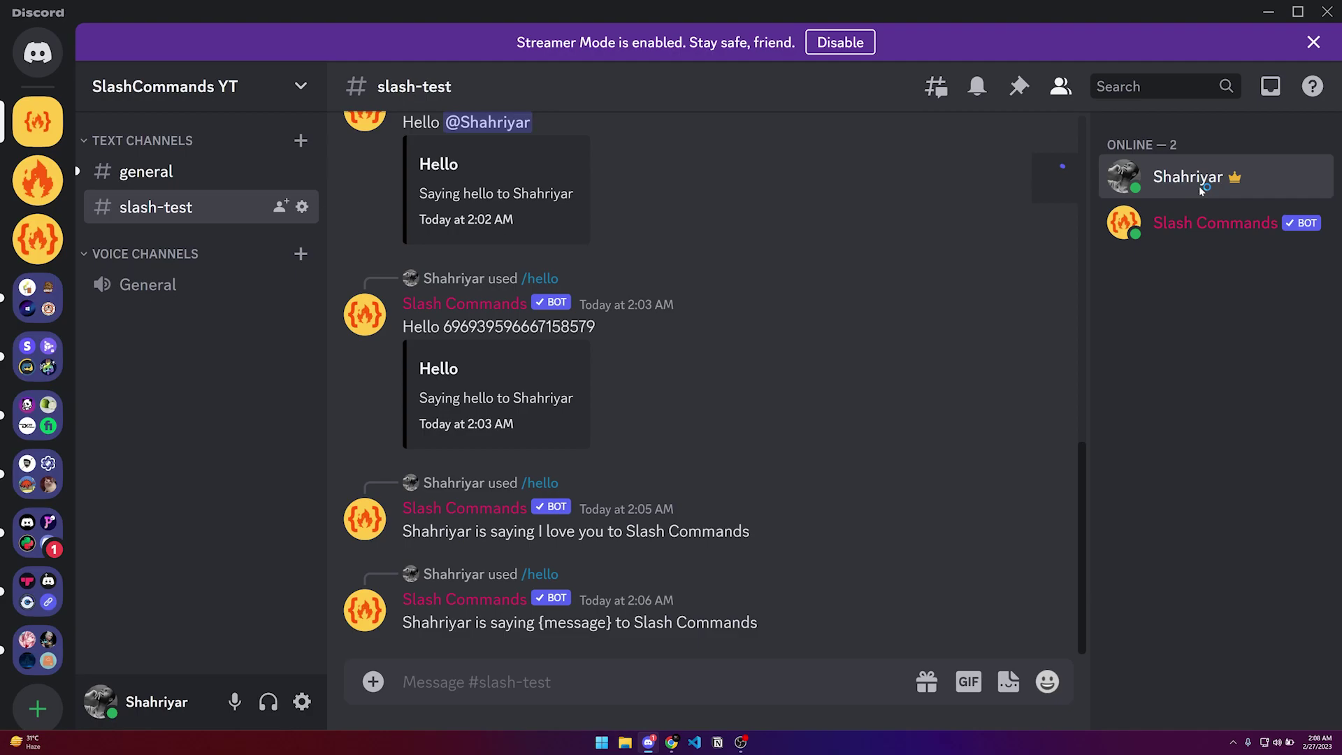
key(Return)
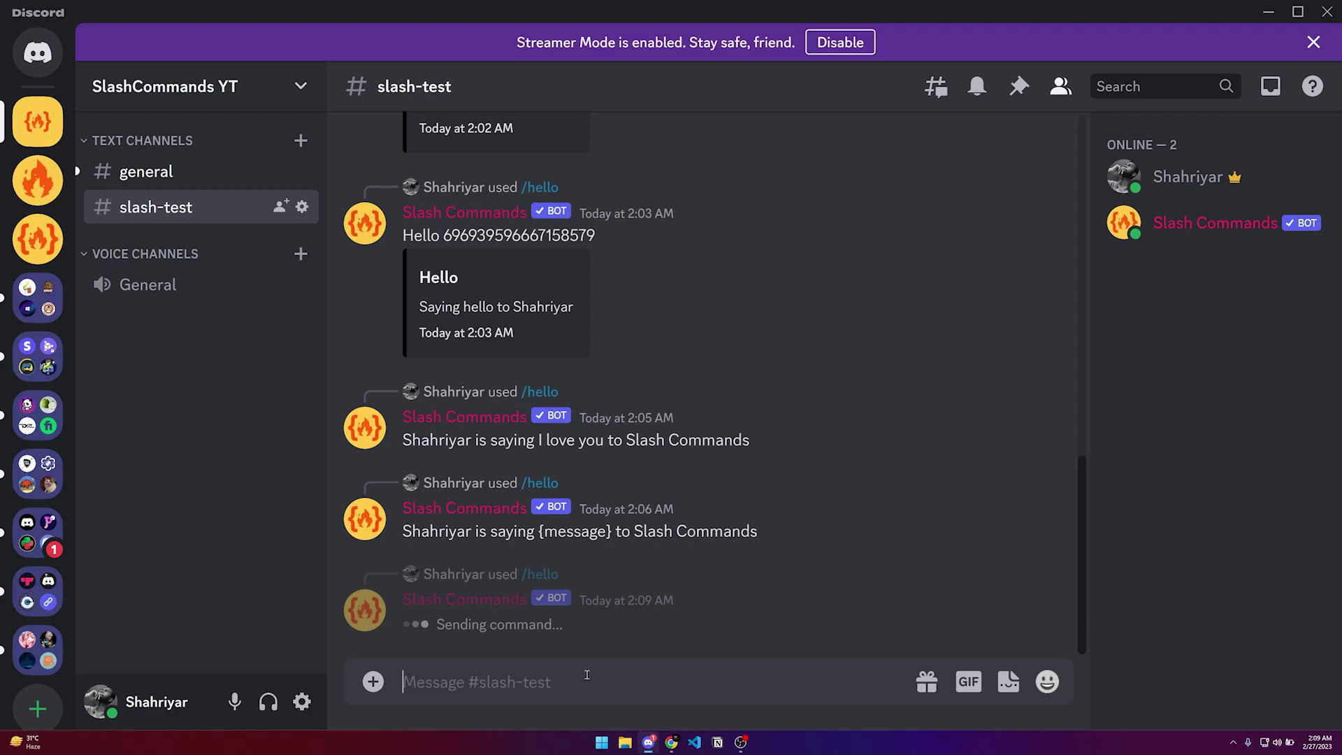
click(1188, 177)
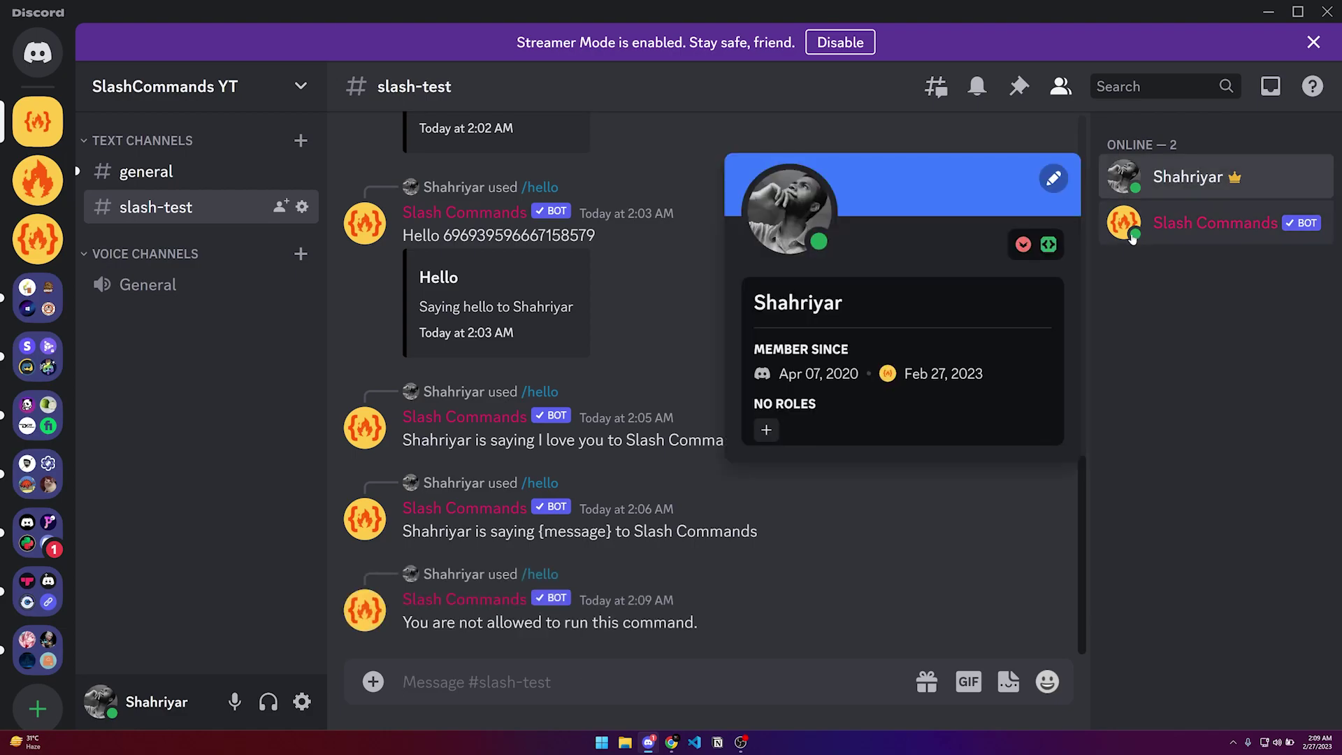
click(488, 664)
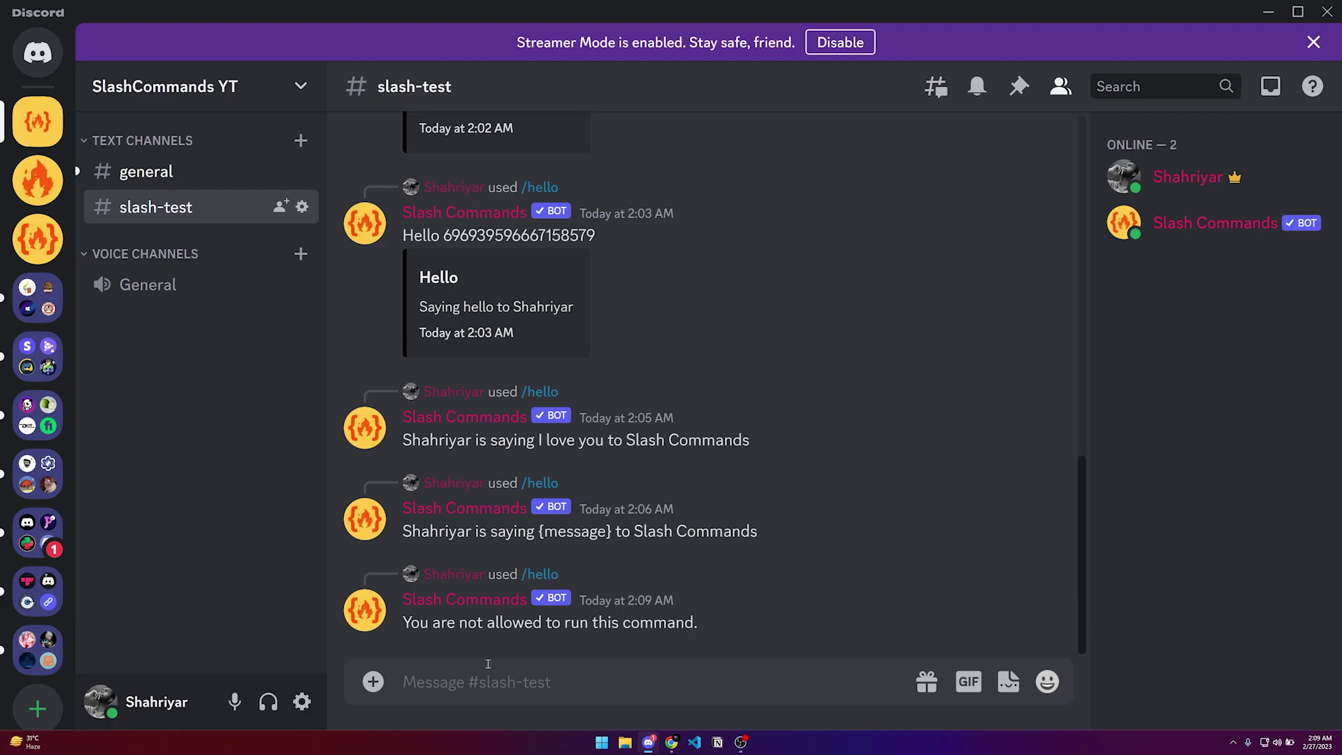
key(alt+Tab)
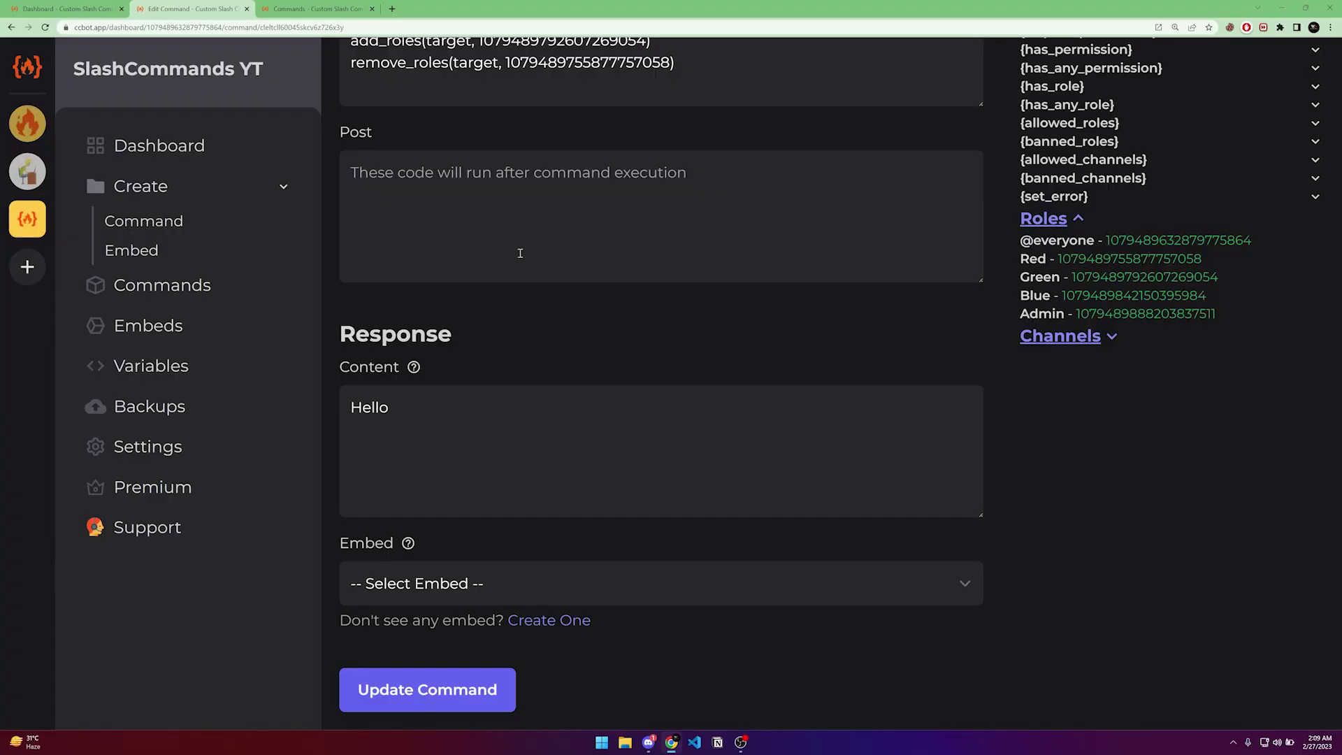
scroll(520, 253, up, 3)
click(700, 252)
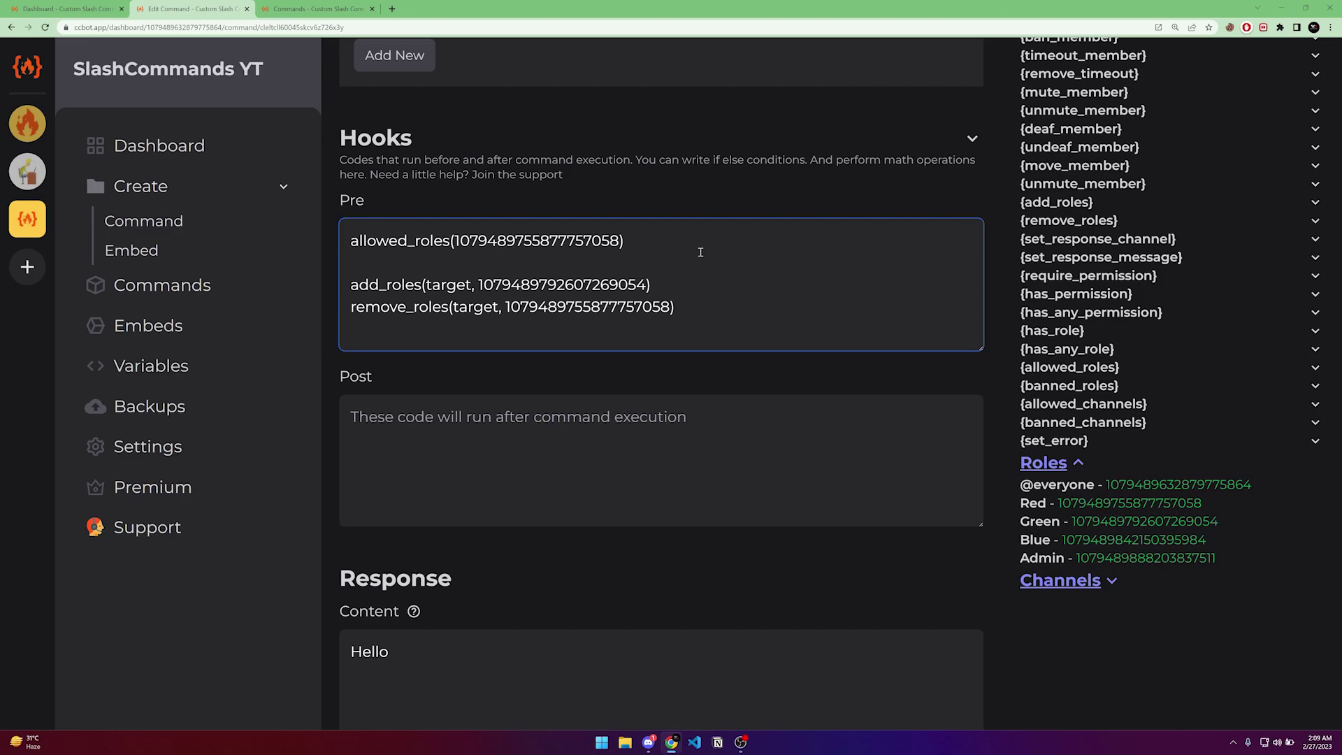
text(,)
double_click(1125, 557)
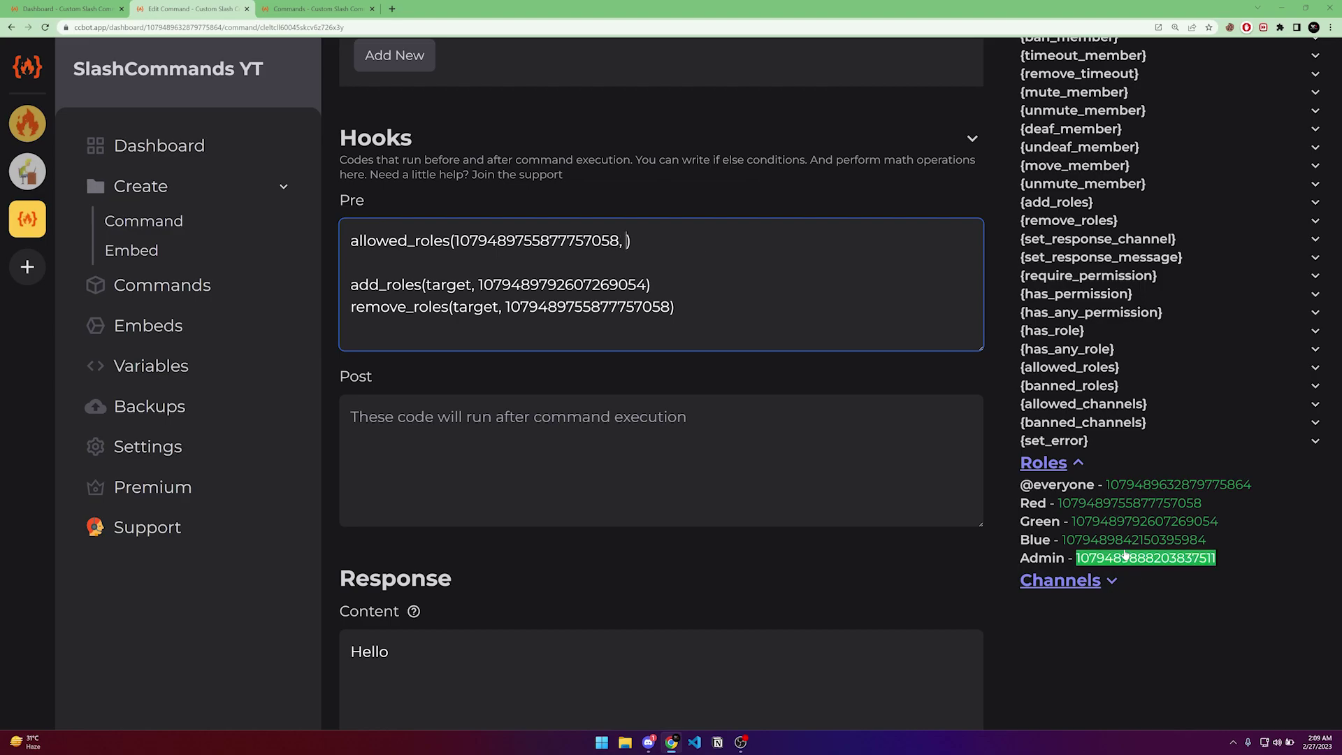
click(1125, 556)
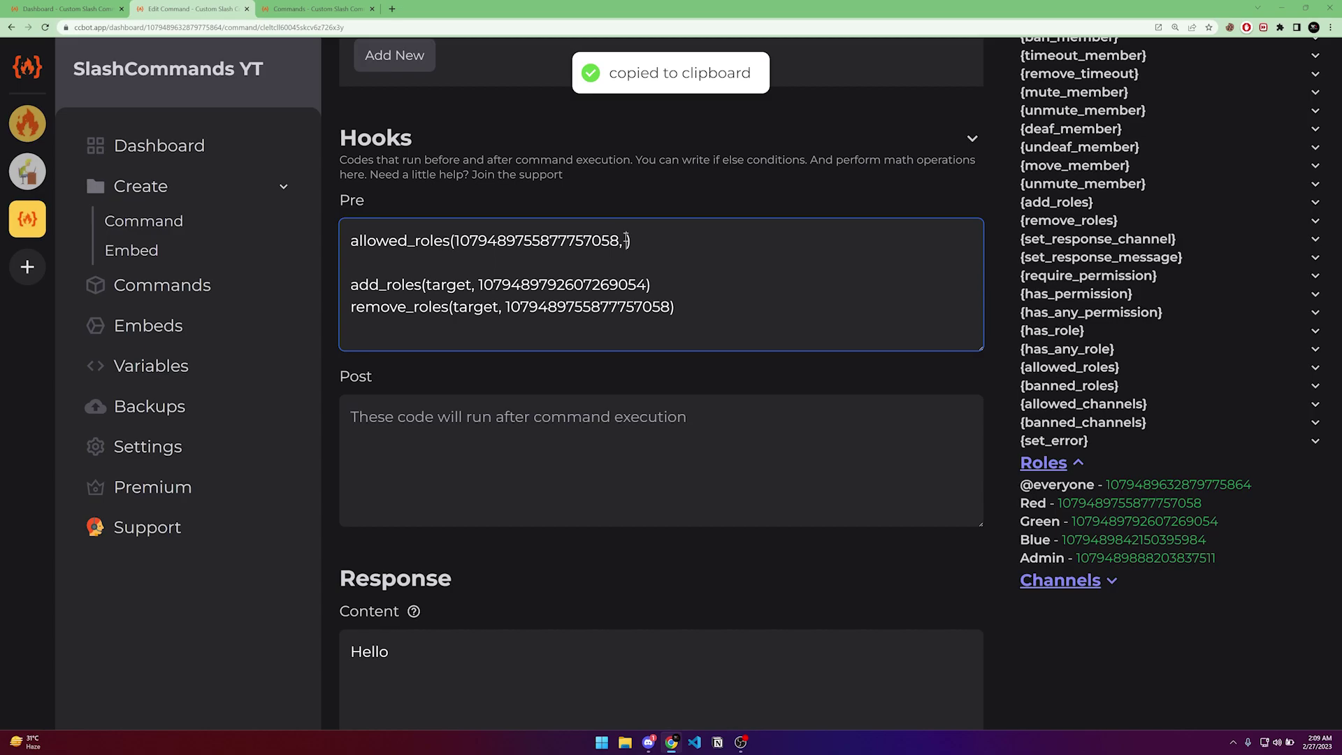
key(ctrl+v)
- Start a new command named "dice" with the description "This is a dice"
scroll(998, 318, up, 3)
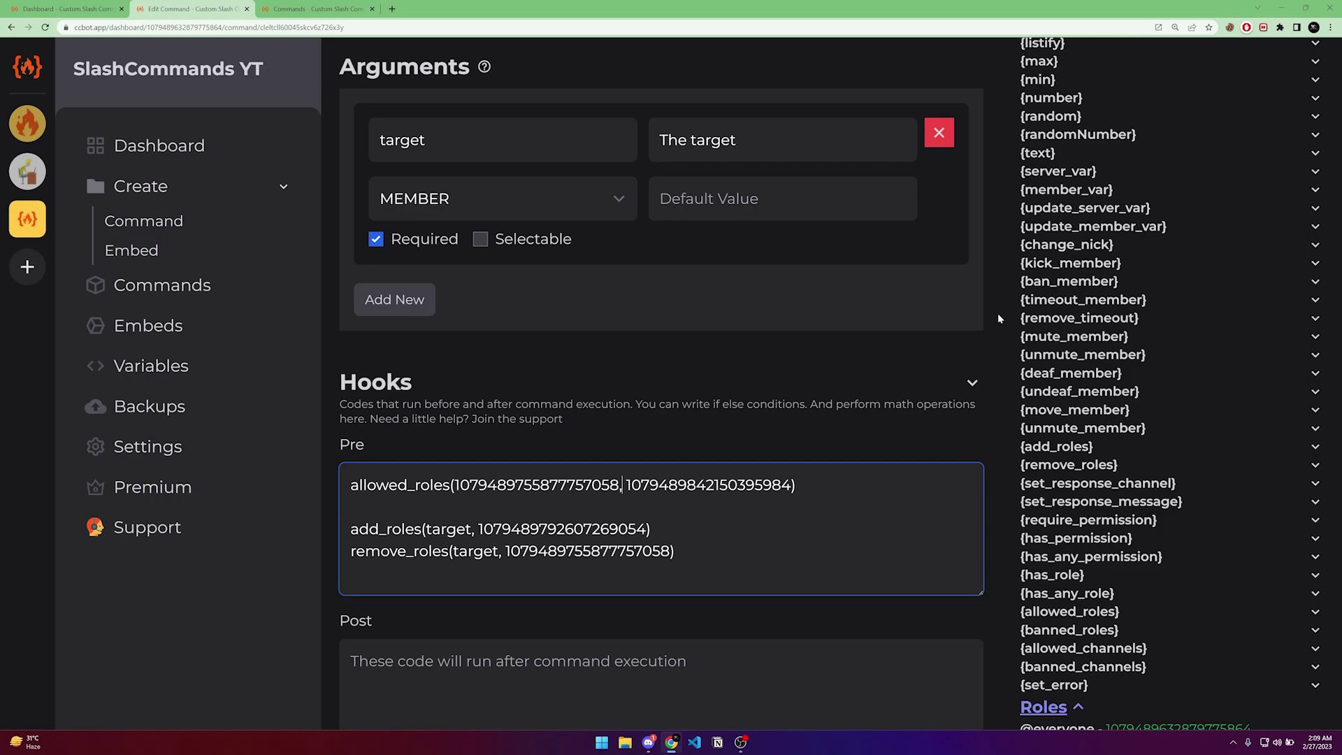
scroll(1062, 241, up, 1)
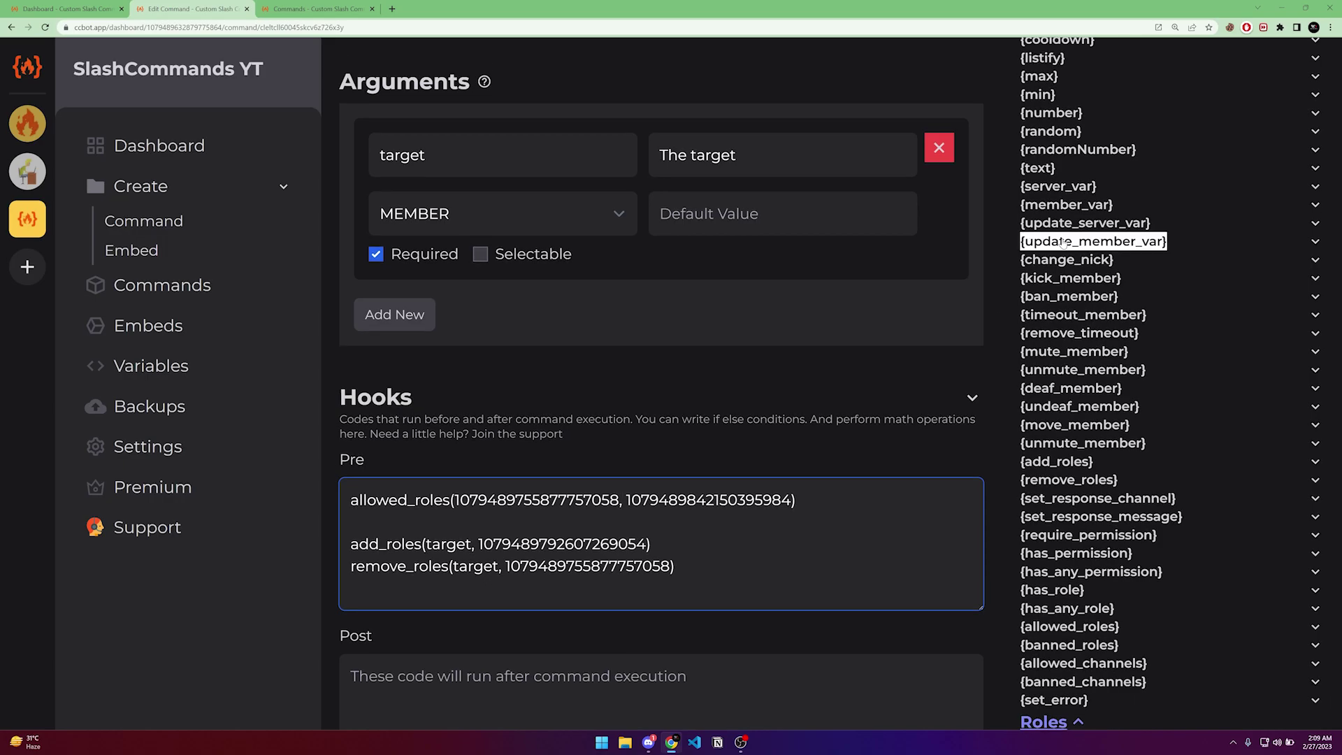
scroll(1062, 241, up, 3)
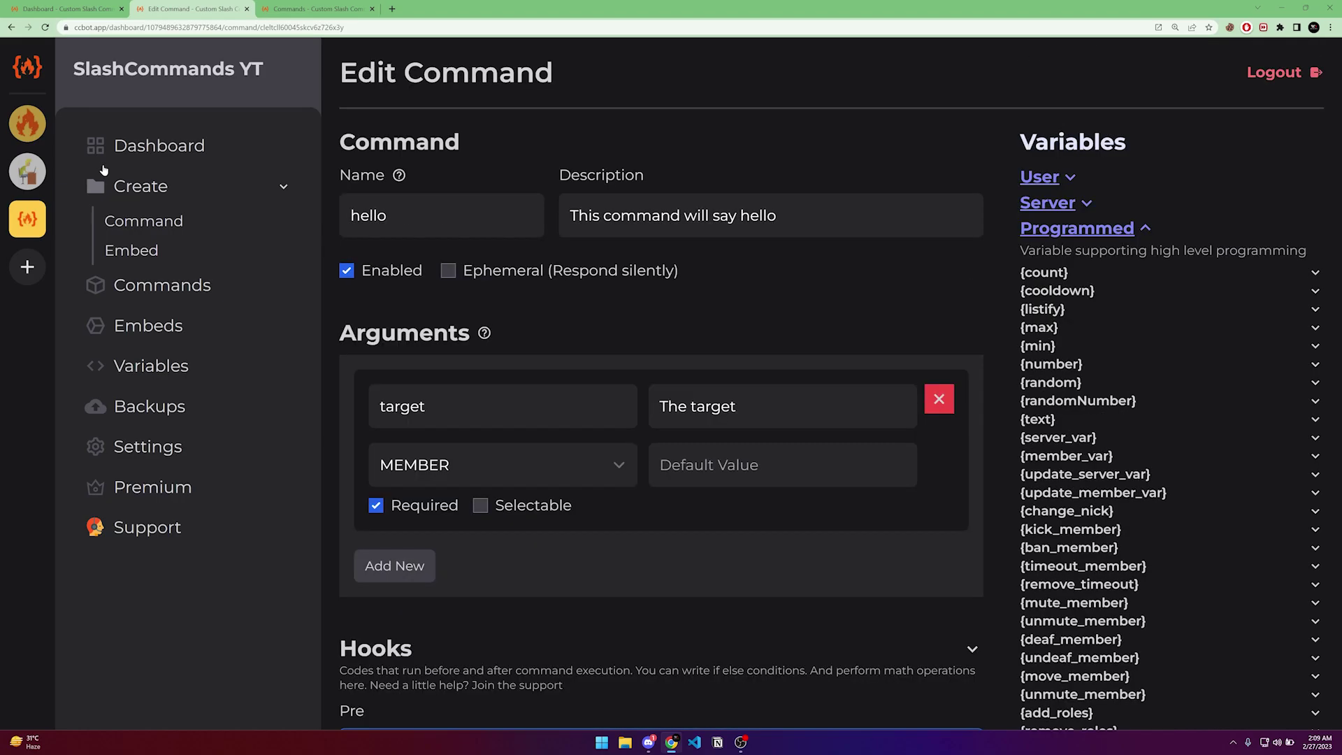
click(143, 220)
click(508, 228)
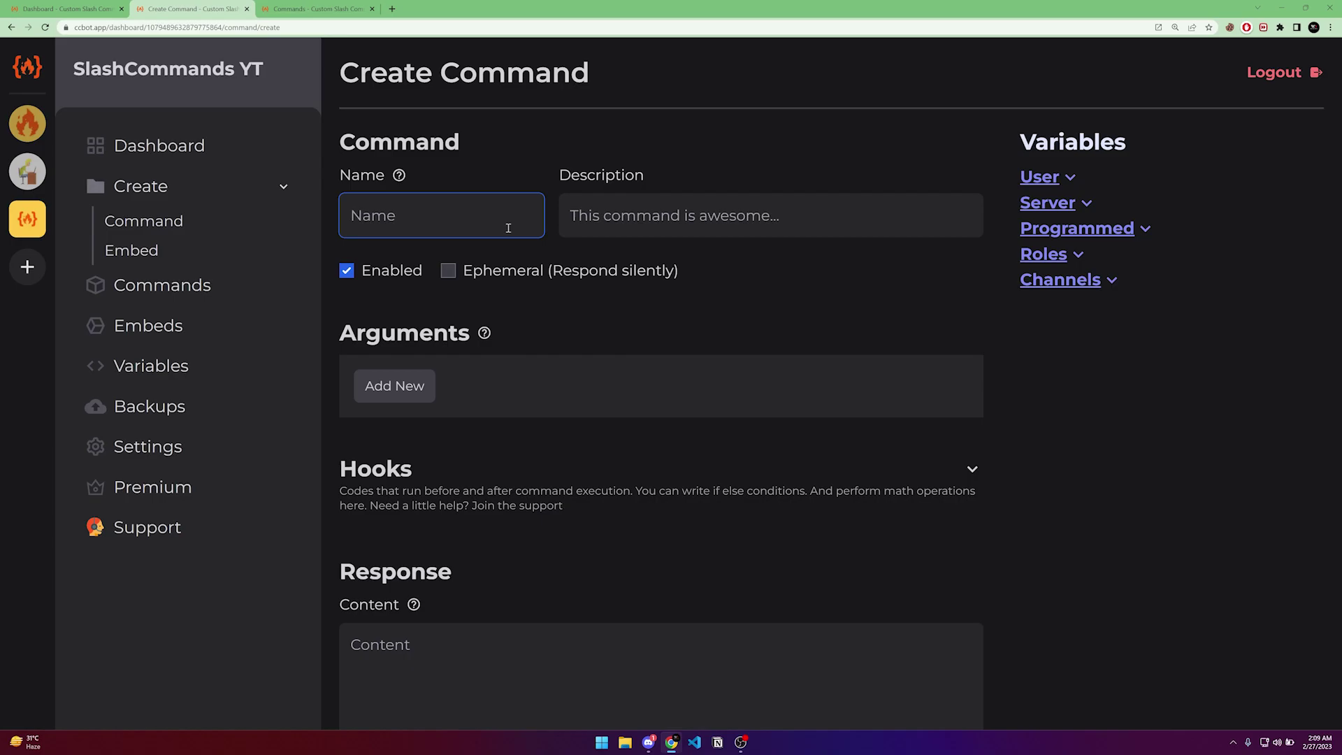
scroll(553, 419, down, 3)
click(553, 420)
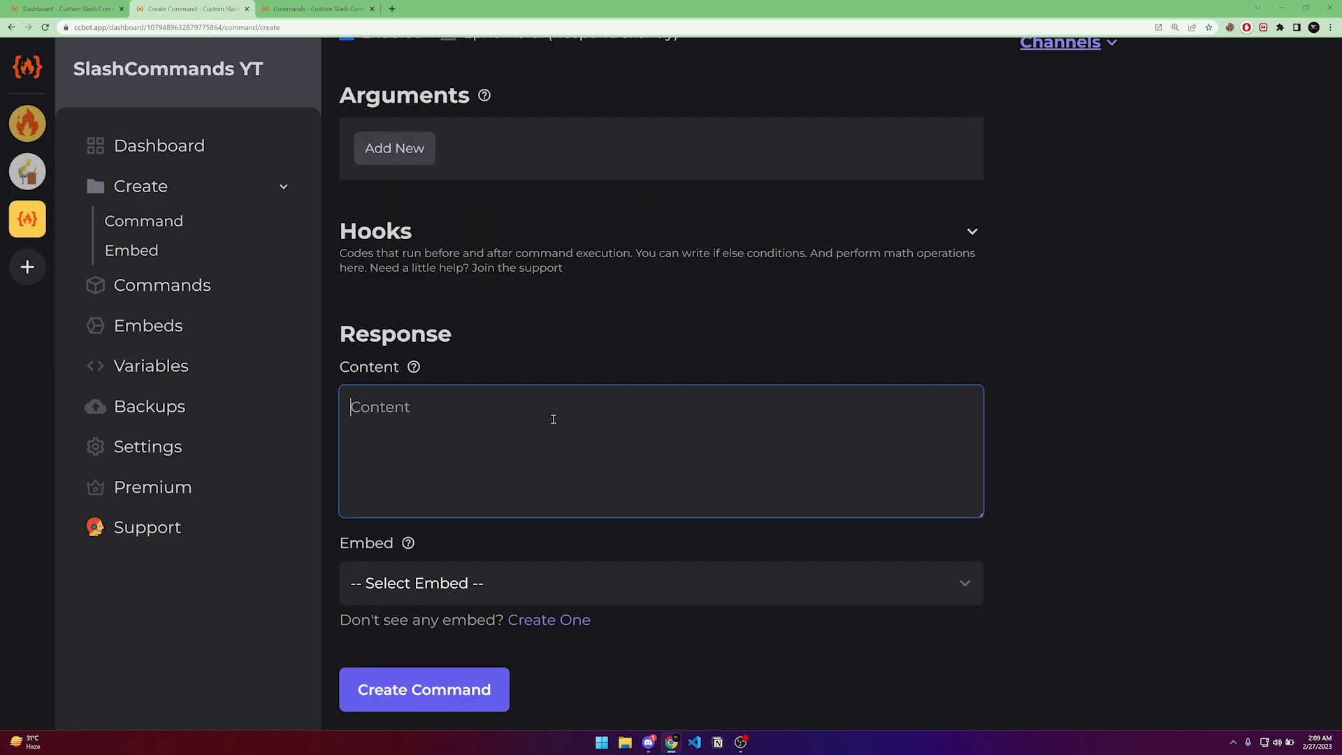
- Set the dice command's response content to "You rolles {randomNumber(1, 6)}" using the programmed randomNumber variable, and create the command
scroll(552, 419, up, 2)
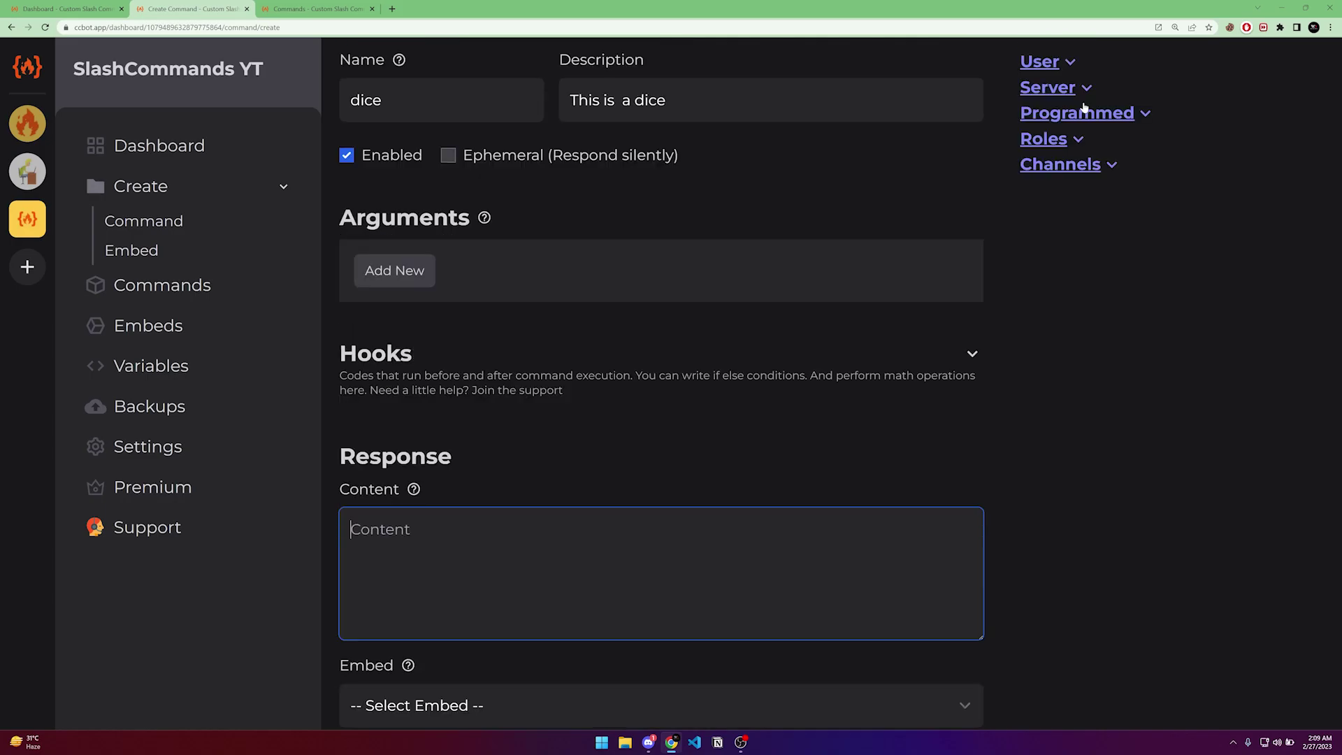
click(1083, 112)
click(1076, 285)
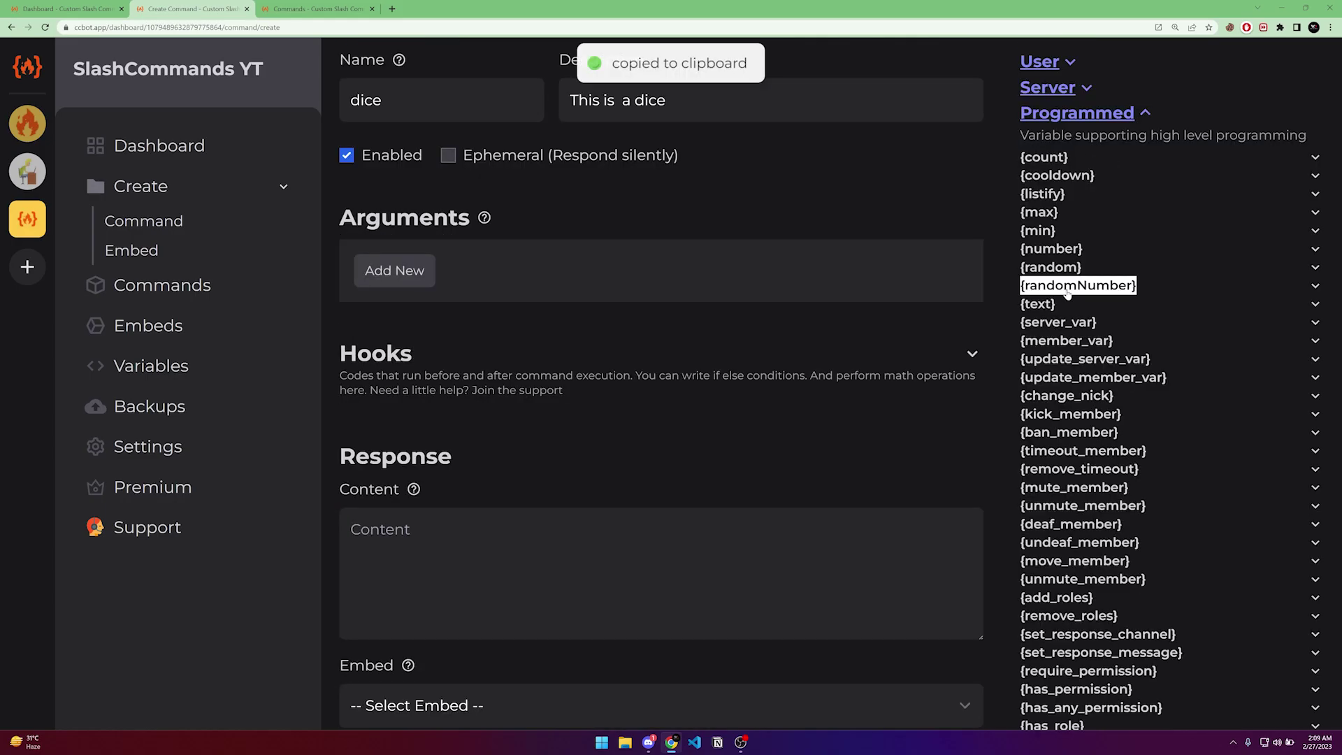
click(474, 555)
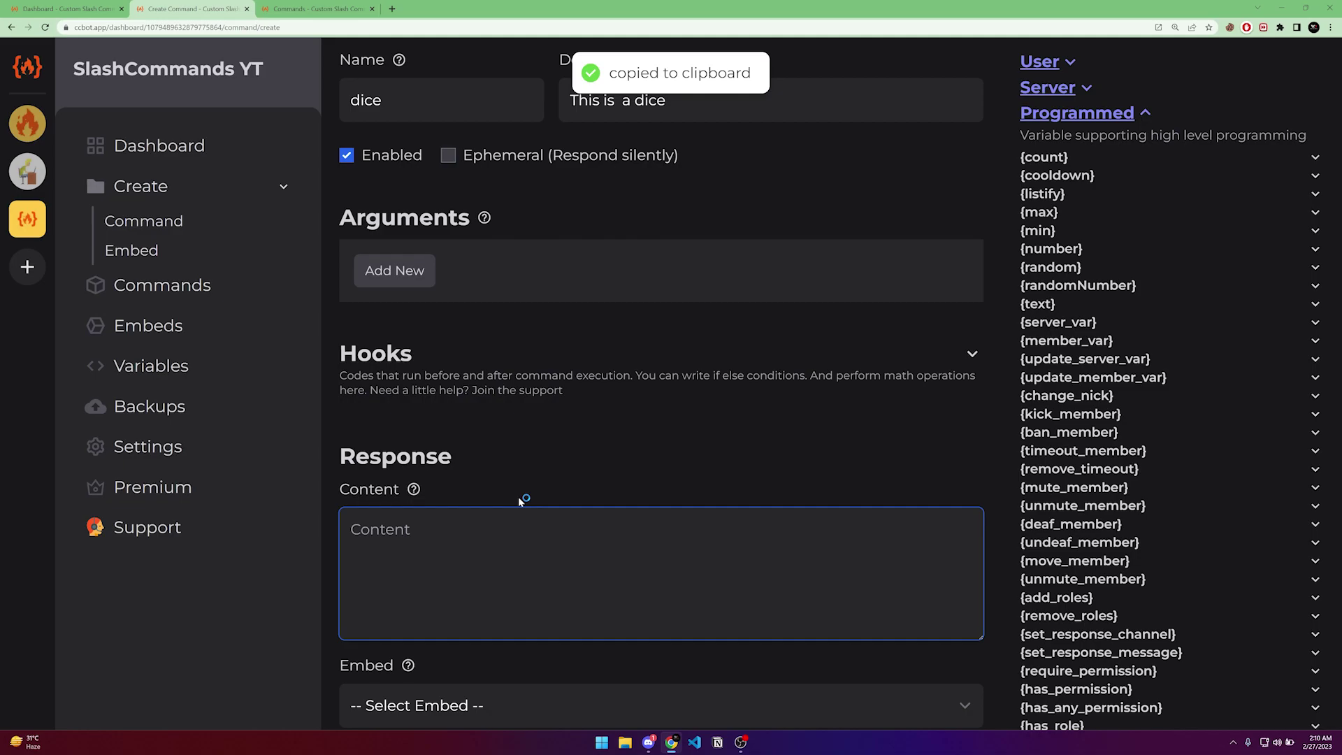
text(You rolles)
key(ctrl+v)
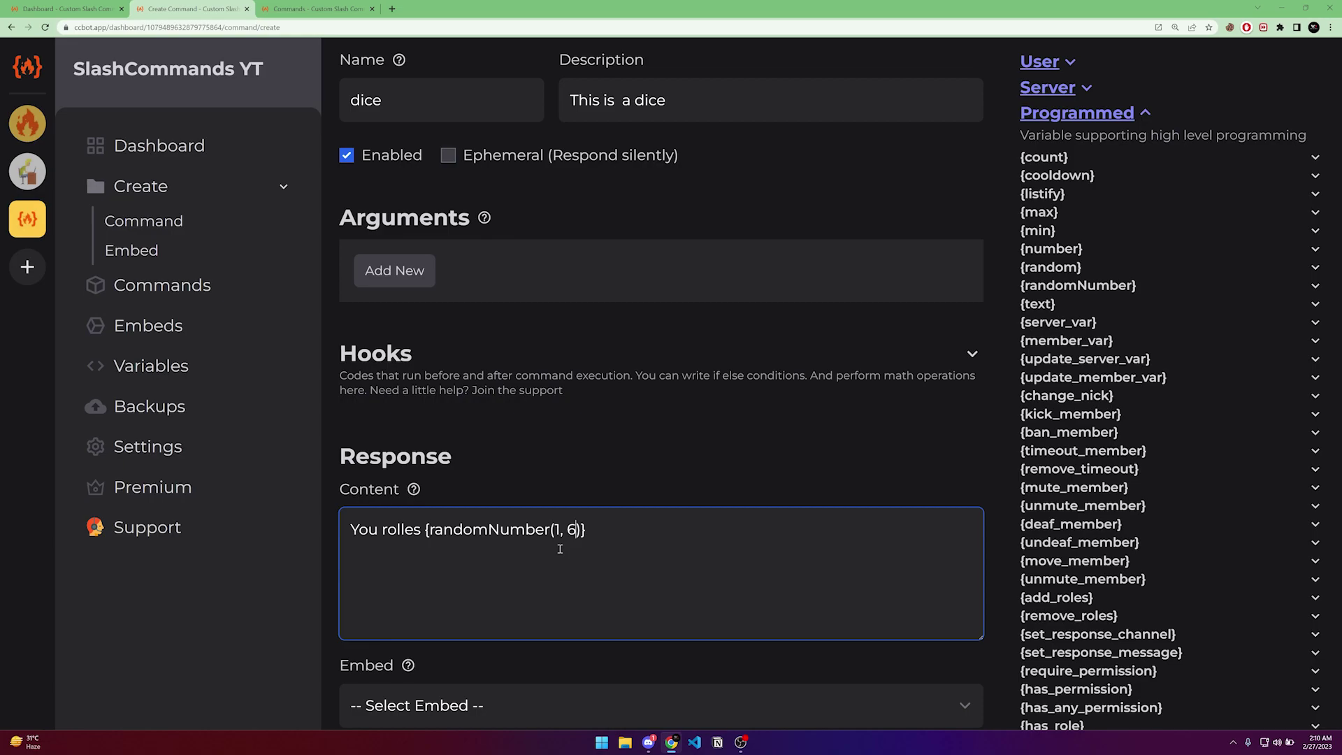
- Switch to Discord and test the /dice command in the slash-test channel
key(alt+Tab)
text(/)
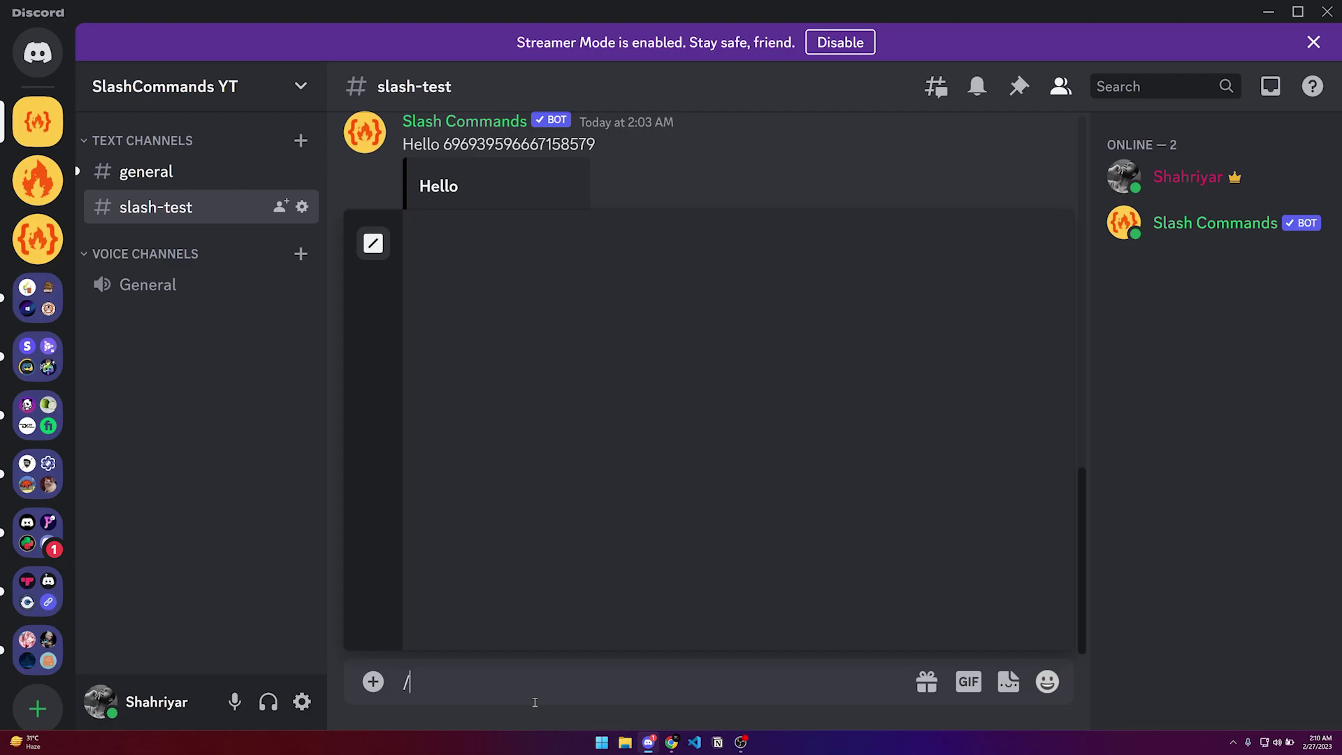
key(BackSpace)
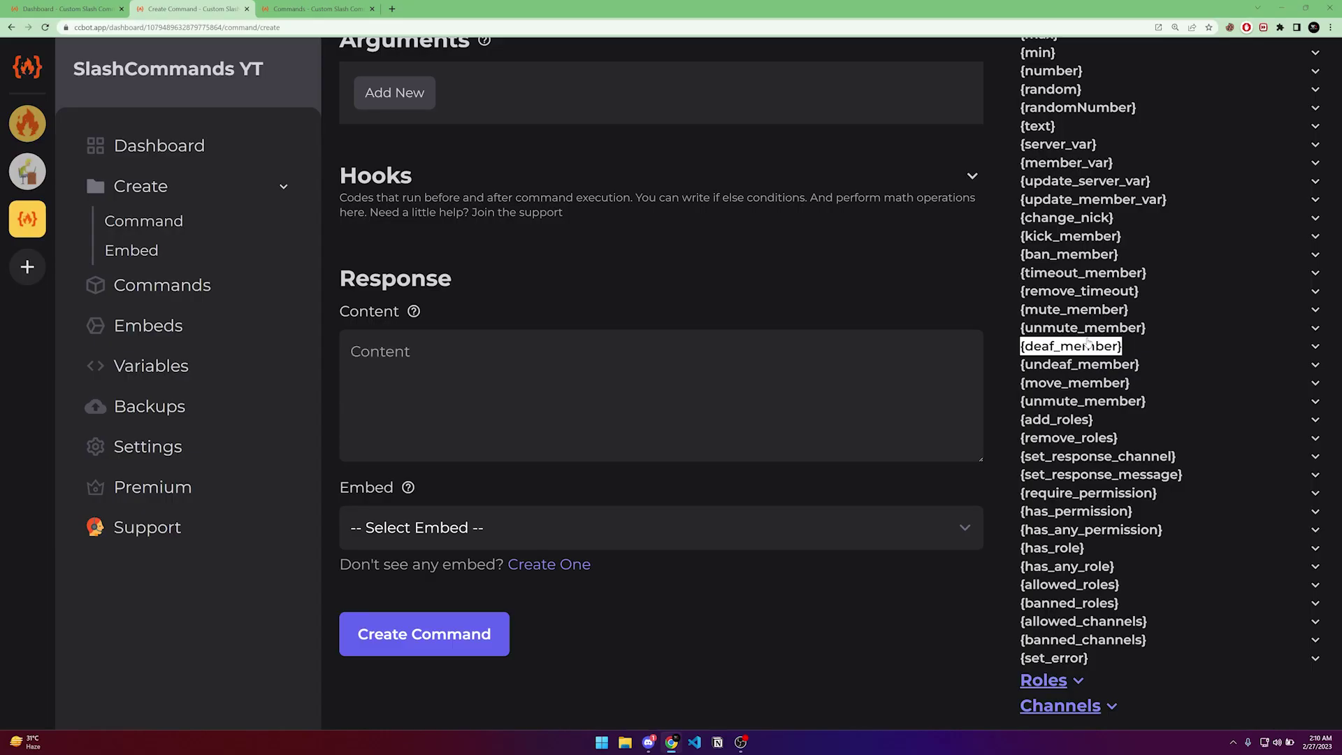
- Examine the programmed variables and the Pre hook, Post hook and response content fields of a blank new command
scroll(1088, 391, down, 1)
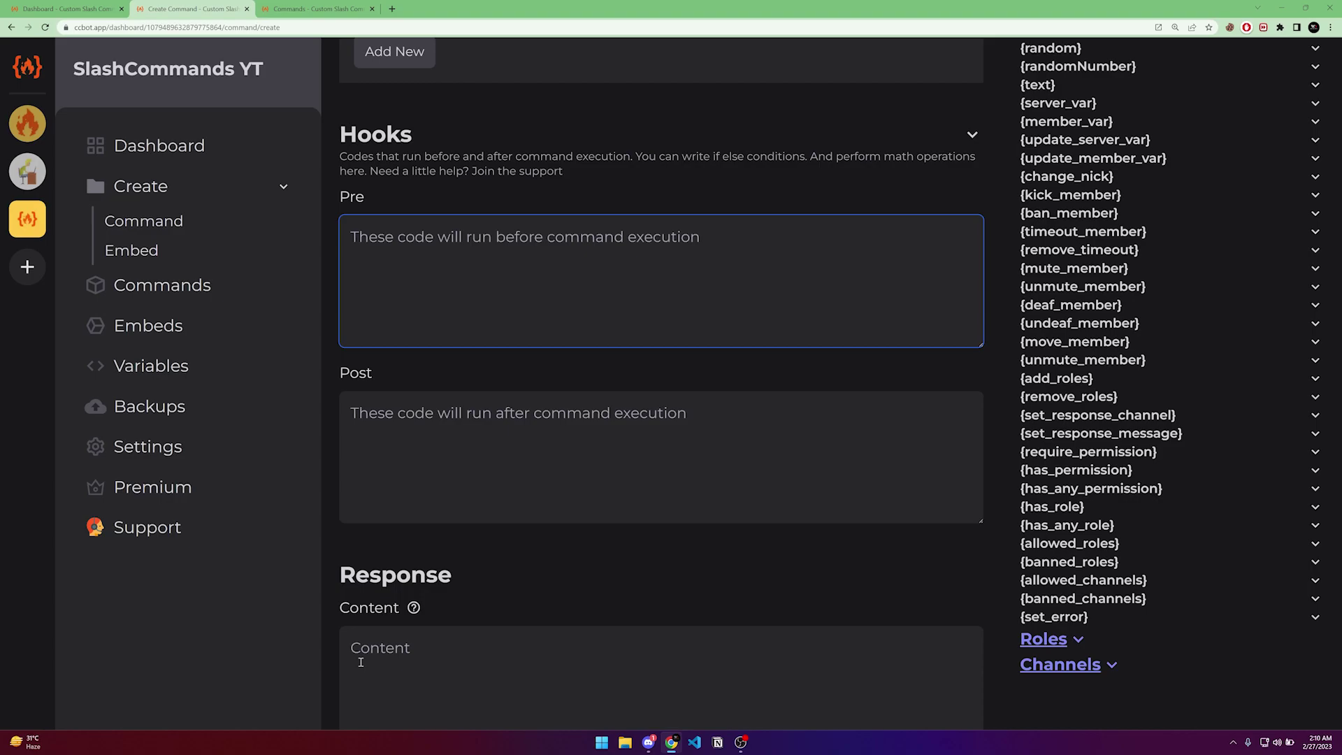
scroll(405, 559, down, 1)
click(443, 442)
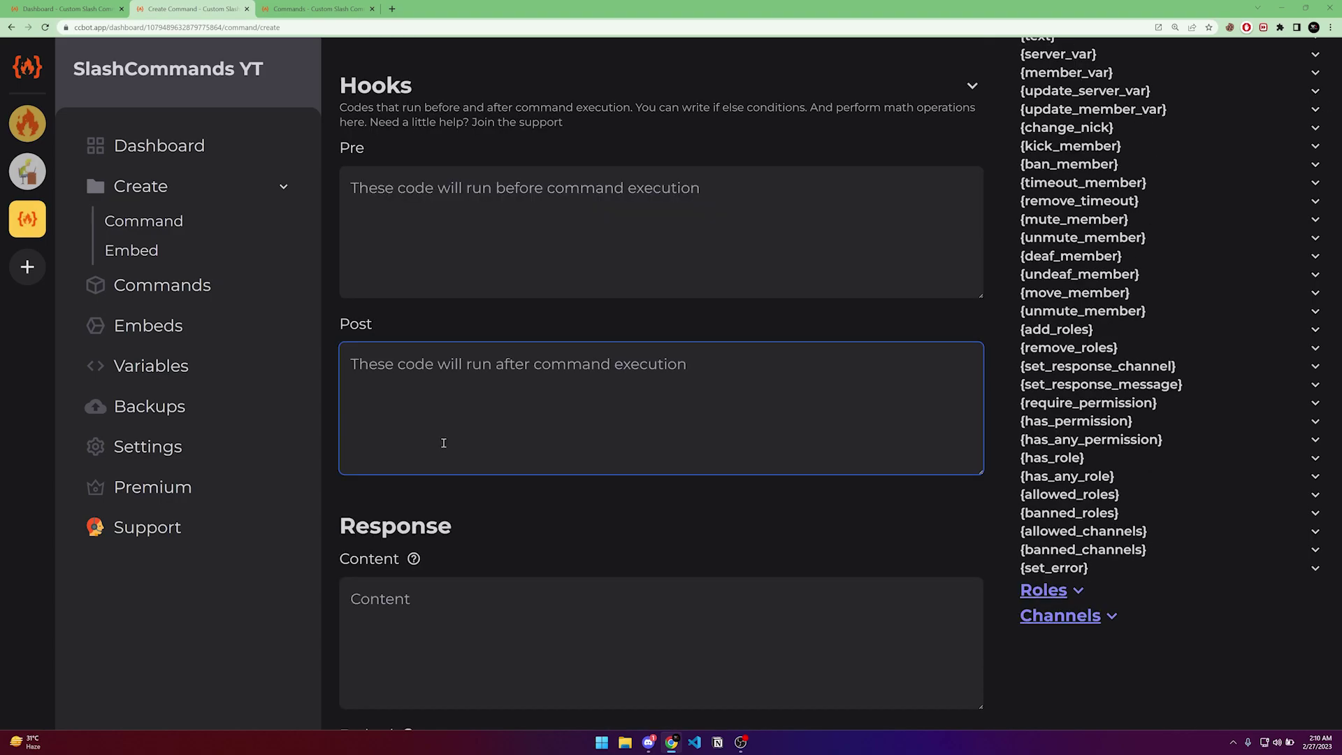
key(Tab)
scroll(494, 316, down, 1)
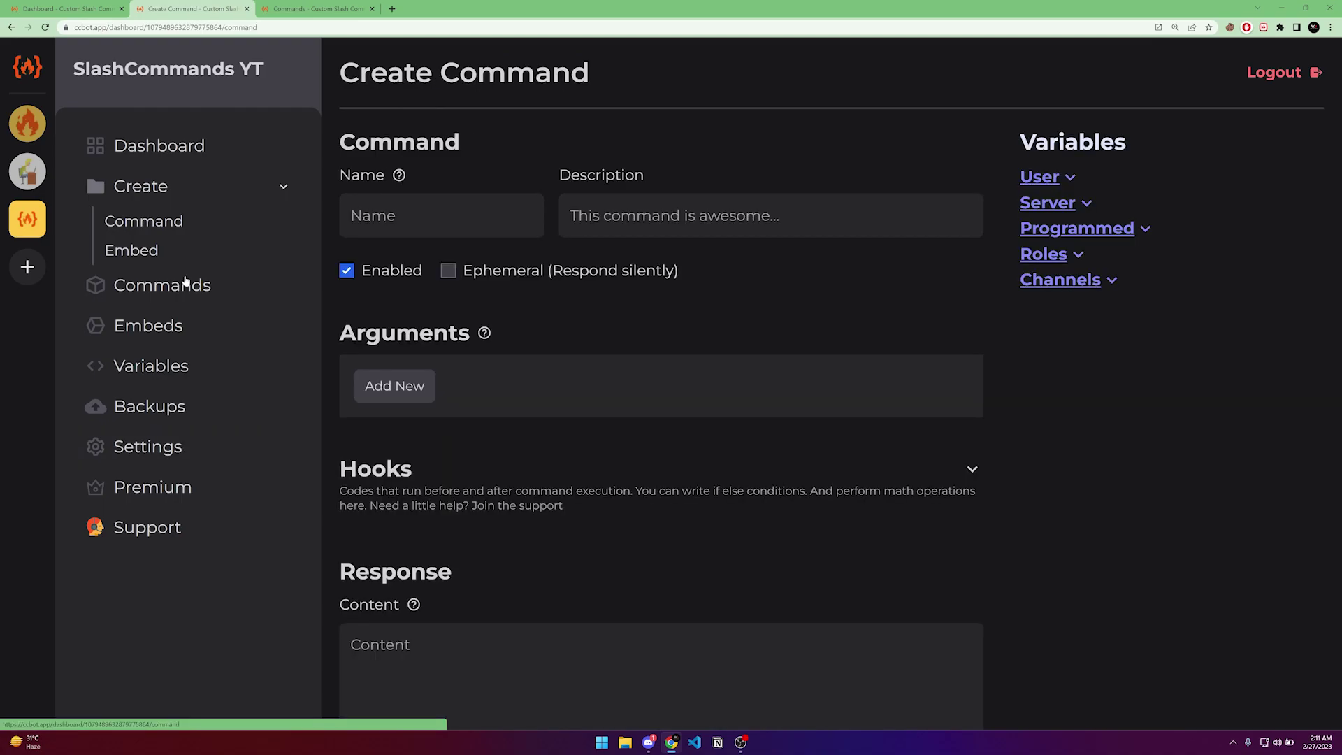
- Check the commands list and the slash-test channel in Discord, and return to Chrome to view the server dashboard
click(186, 282)
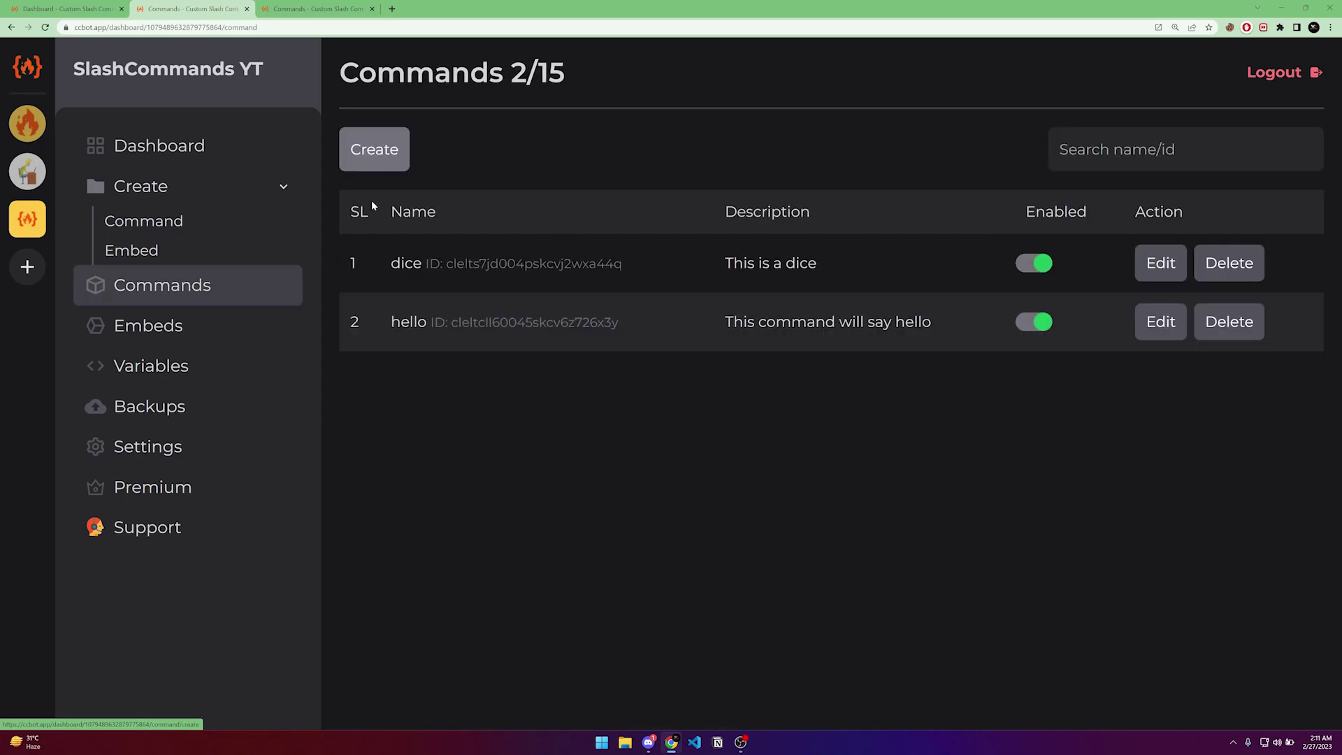
click(648, 742)
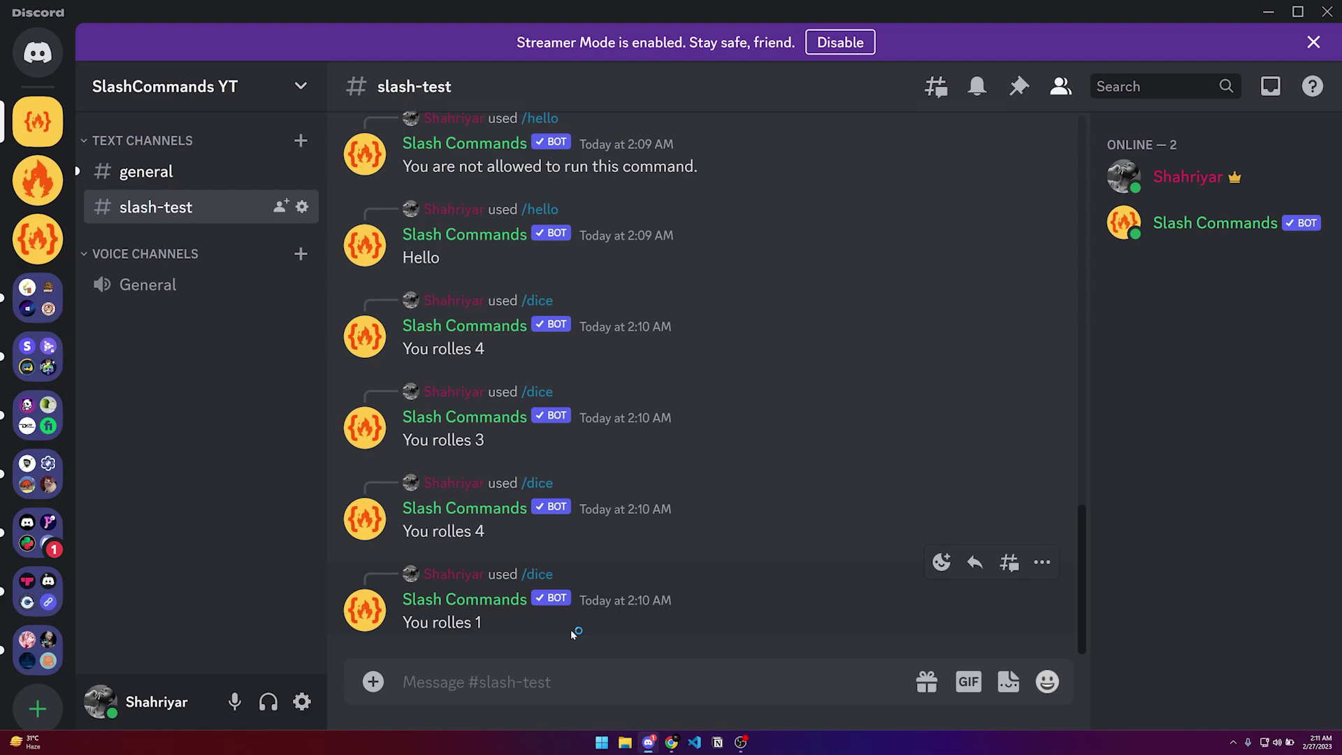
key(alt+Tab)
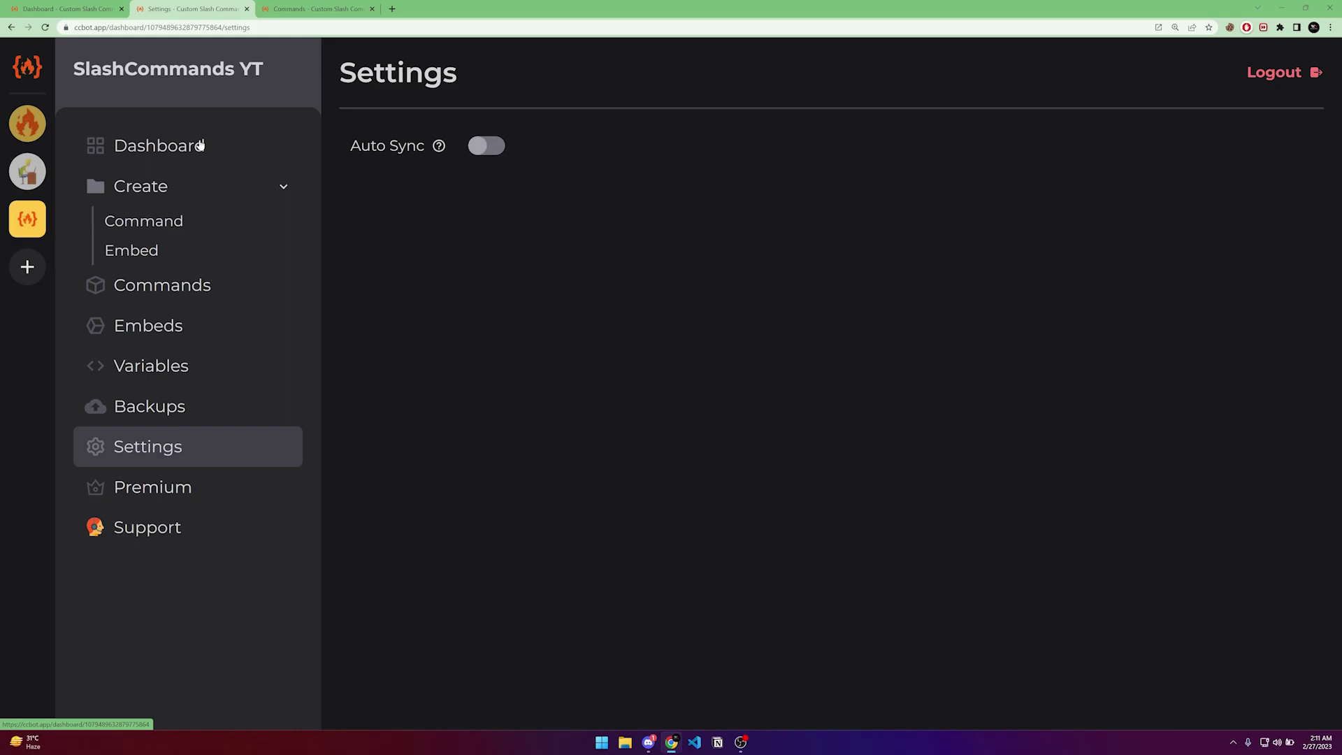
click(201, 144)
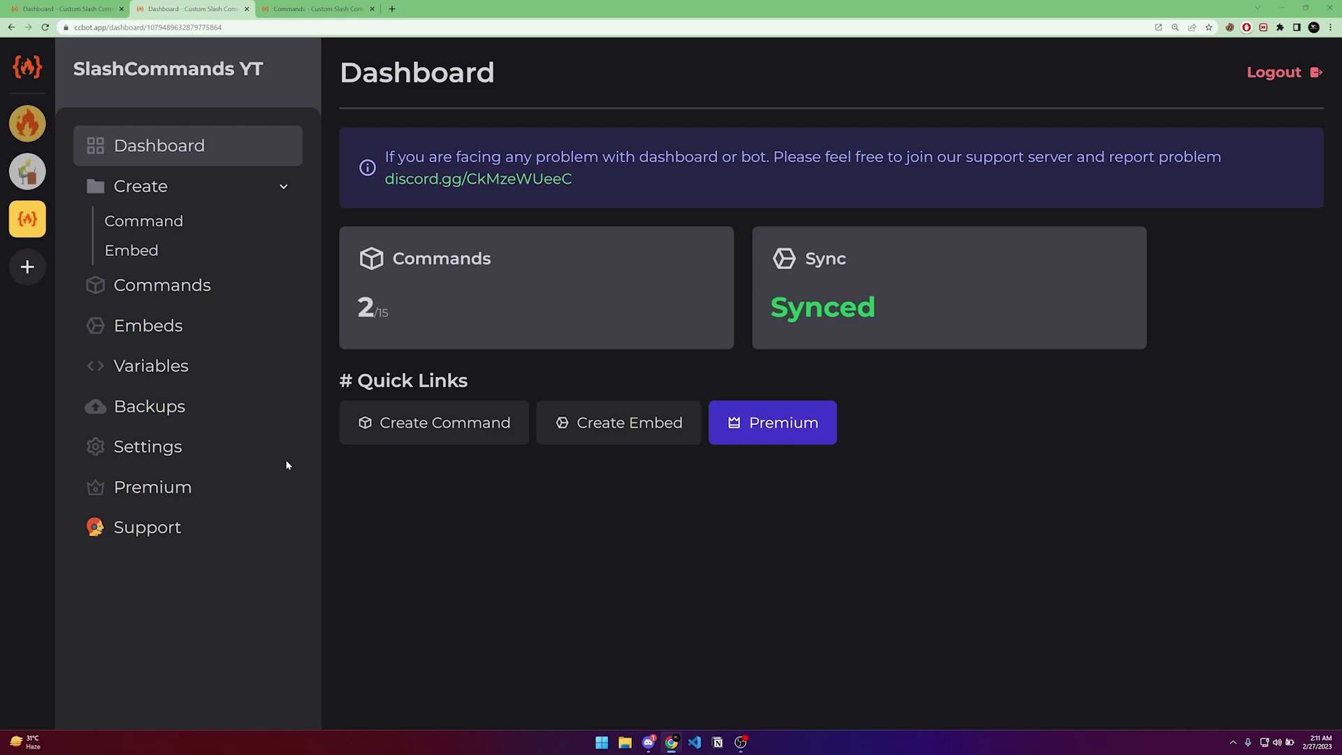
- Create another command named "new" with the description "anythig"
click(293, 221)
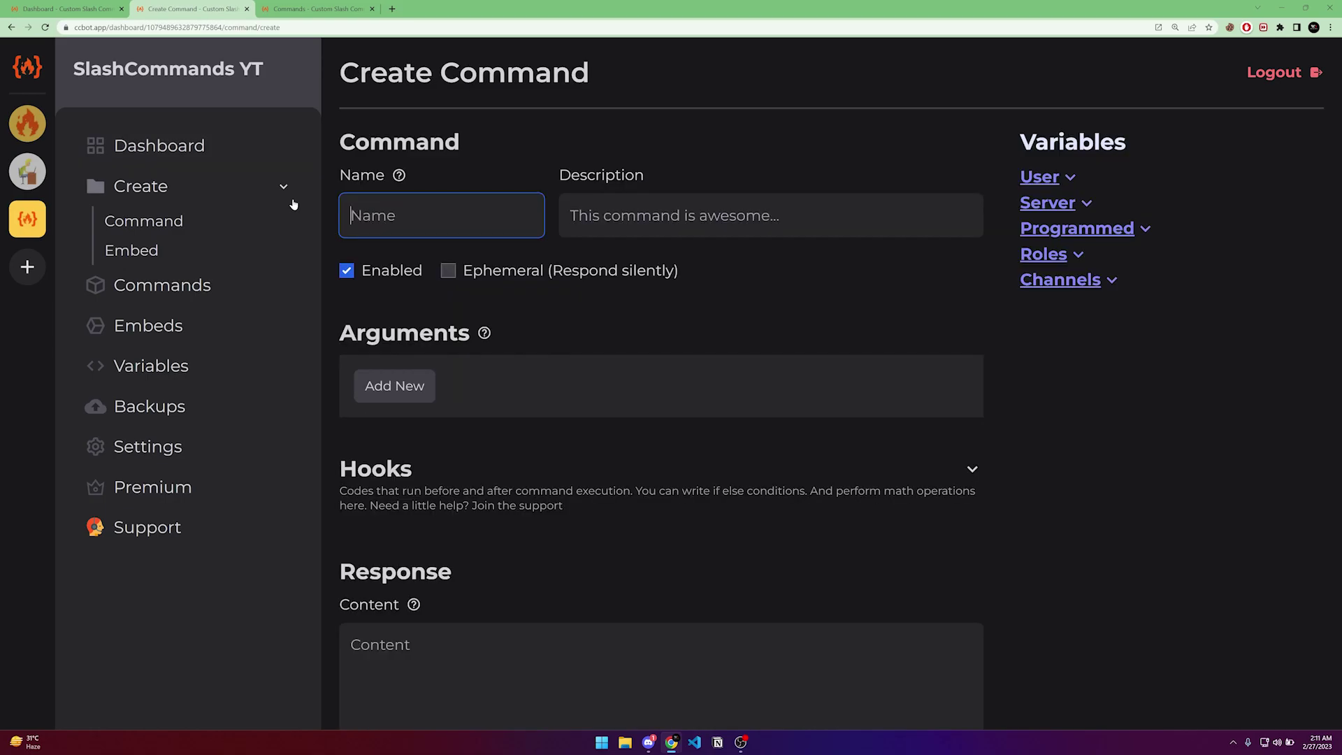
text(new)
click(586, 199)
text(anythig)
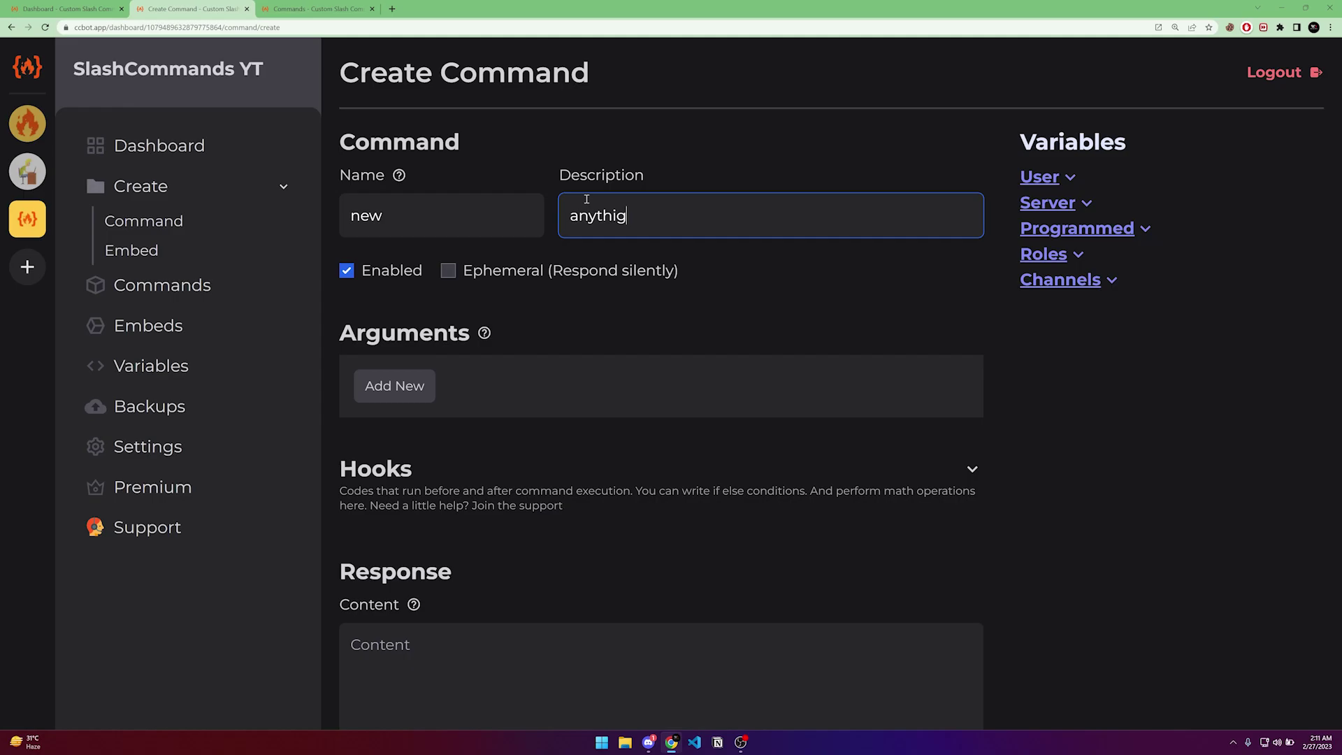
key(Return)
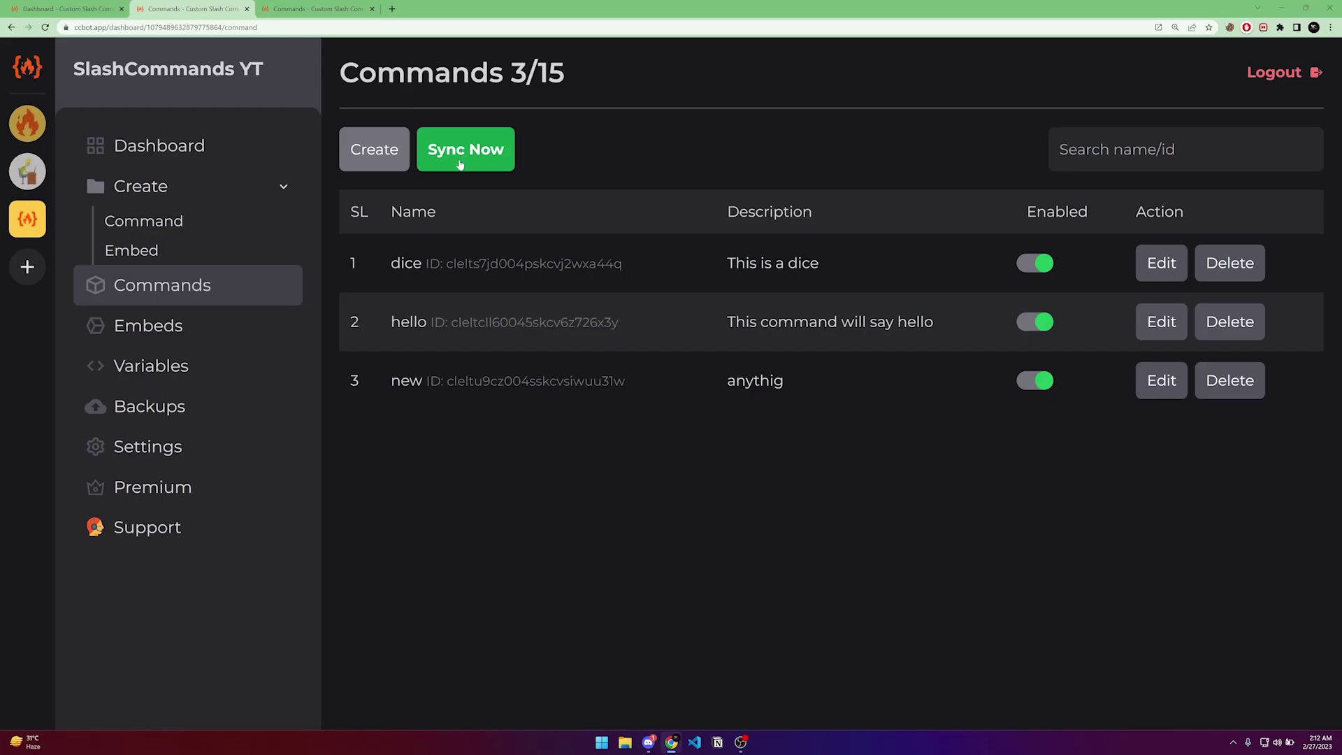
- Turn on Auto Sync in the server's settings
click(191, 161)
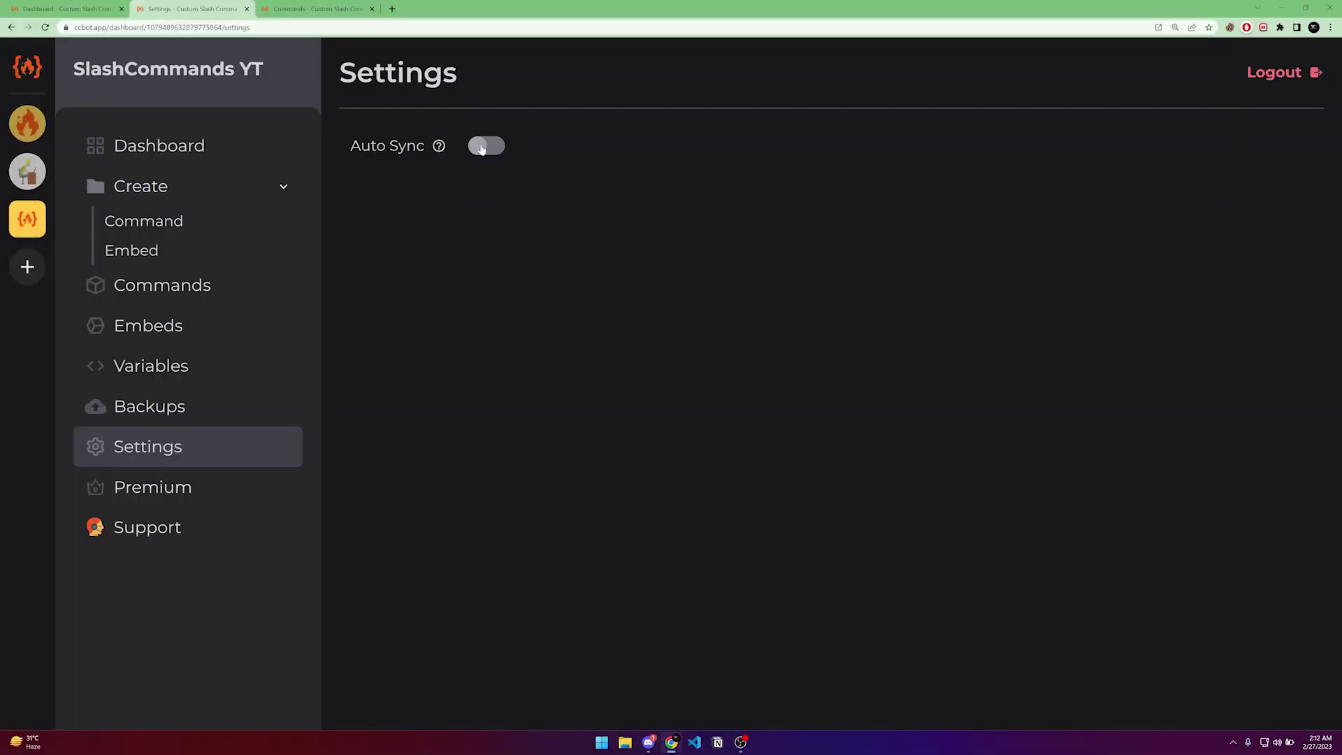
click(481, 148)
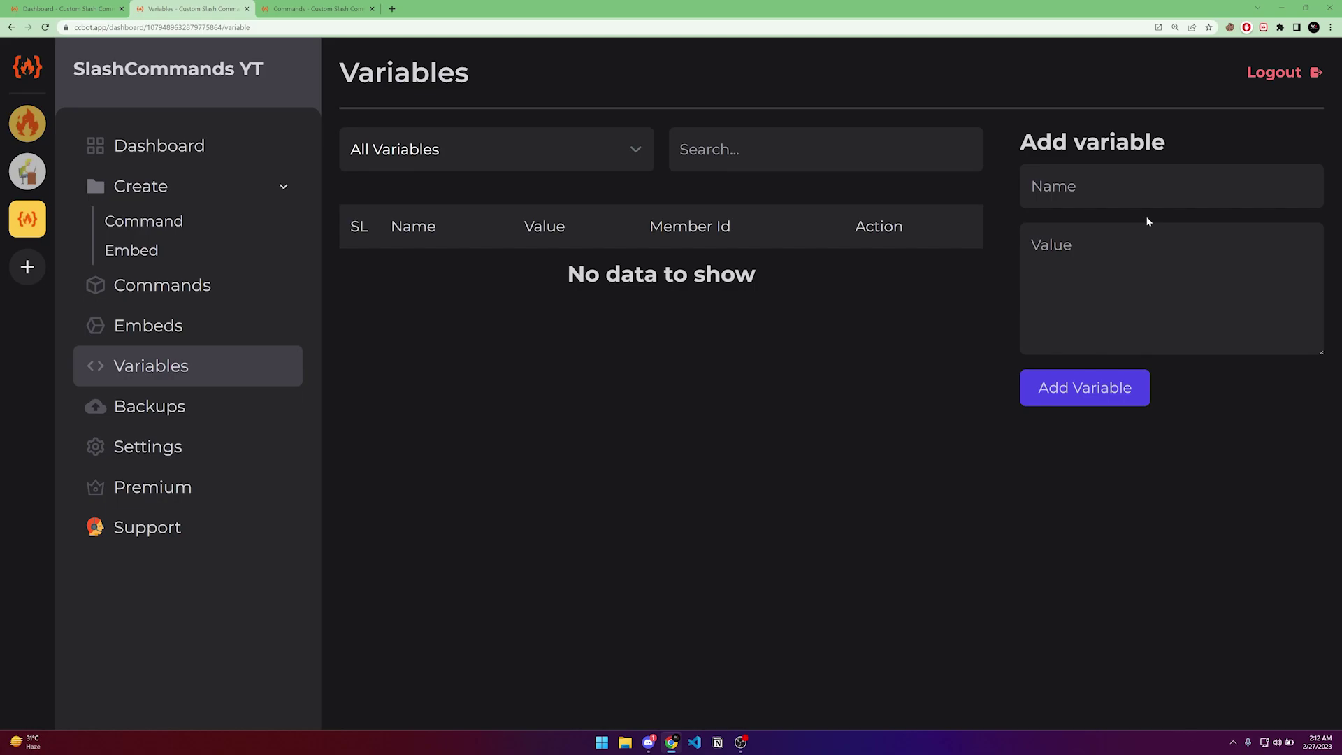
click(1125, 196)
text(youtube_u)
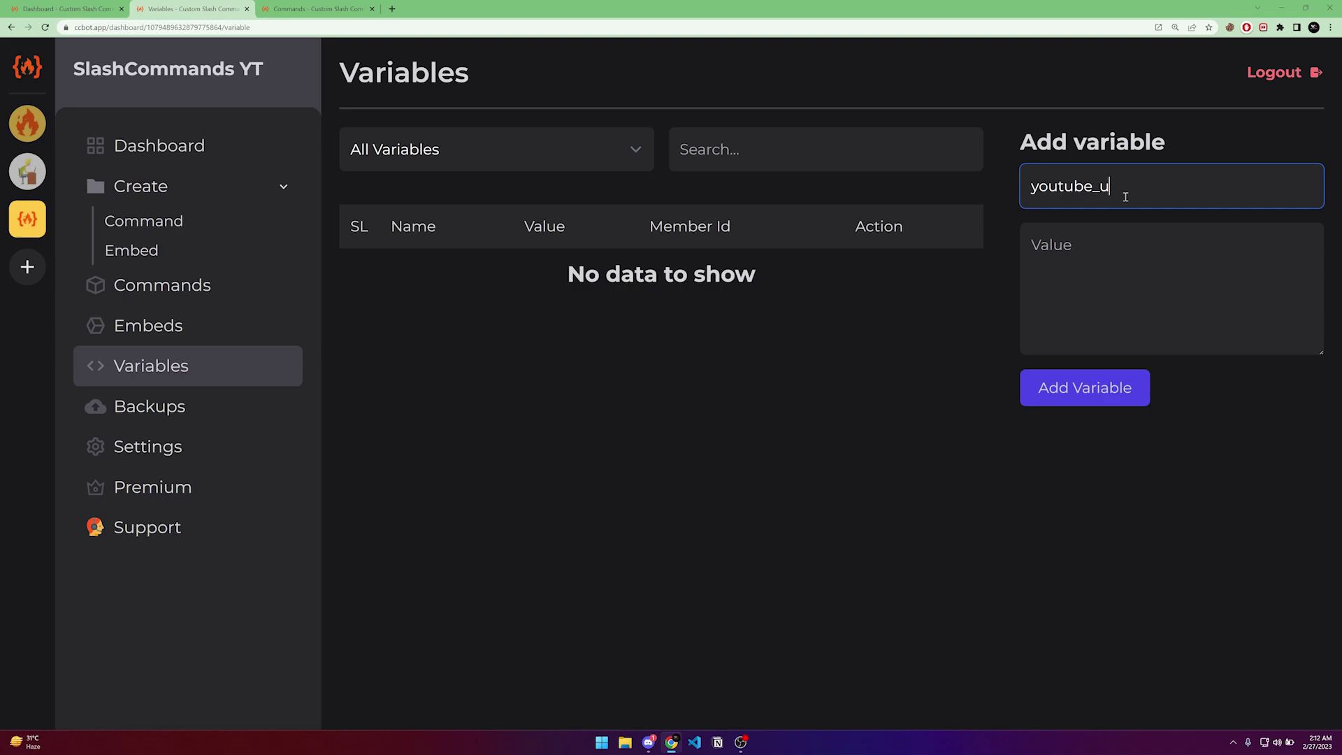
text(rl)
key(Tab)
text(https:)
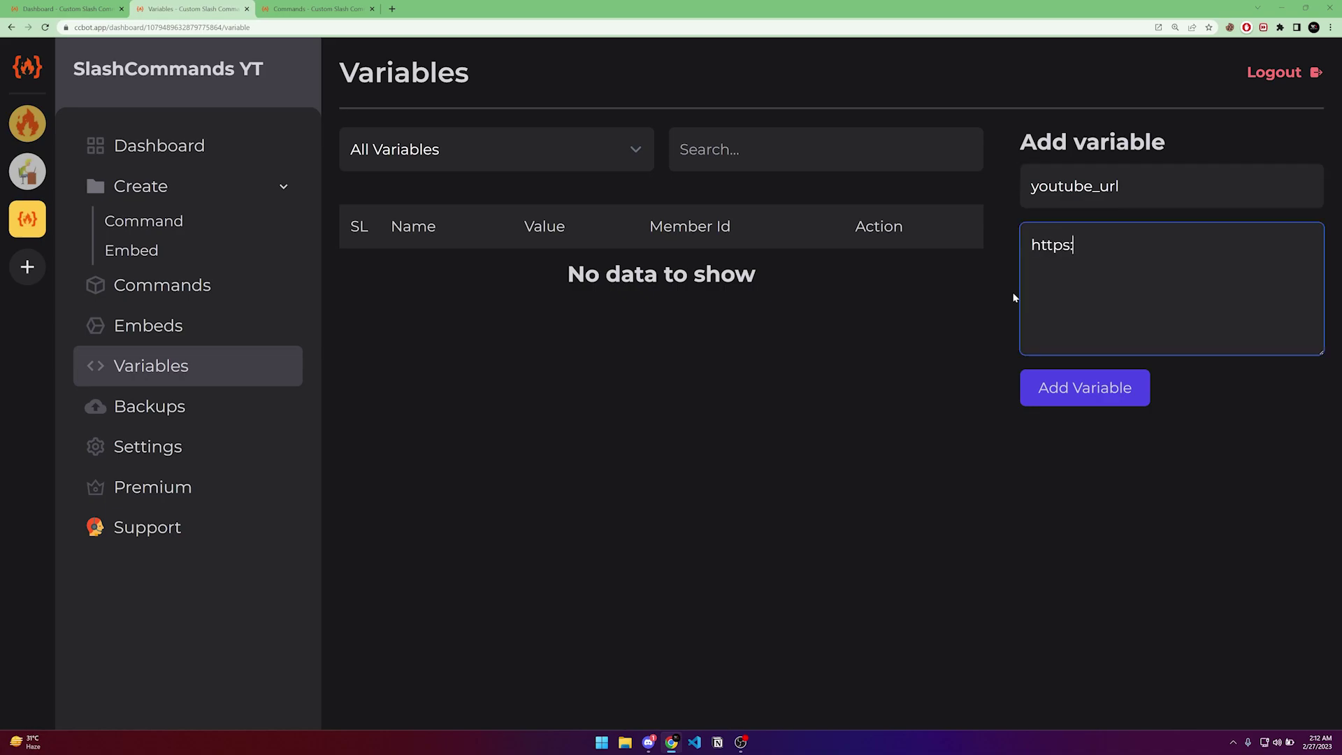
text(//g)
key(BackSpace)
text(you)
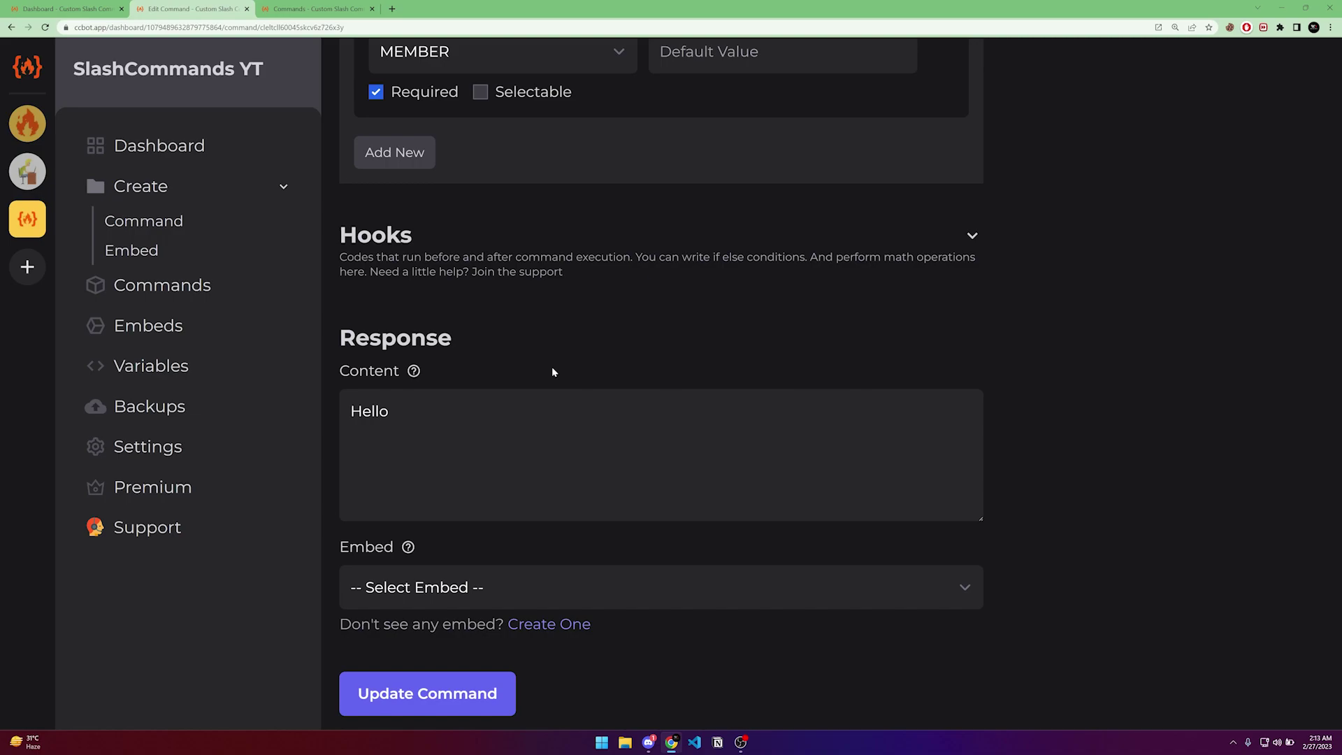
- Add the line Youtube Url: {server_var("youtube_url")} below Hello in the hello command's response content and update the command
click(456, 403)
key(Return)
text(Youtube Url)
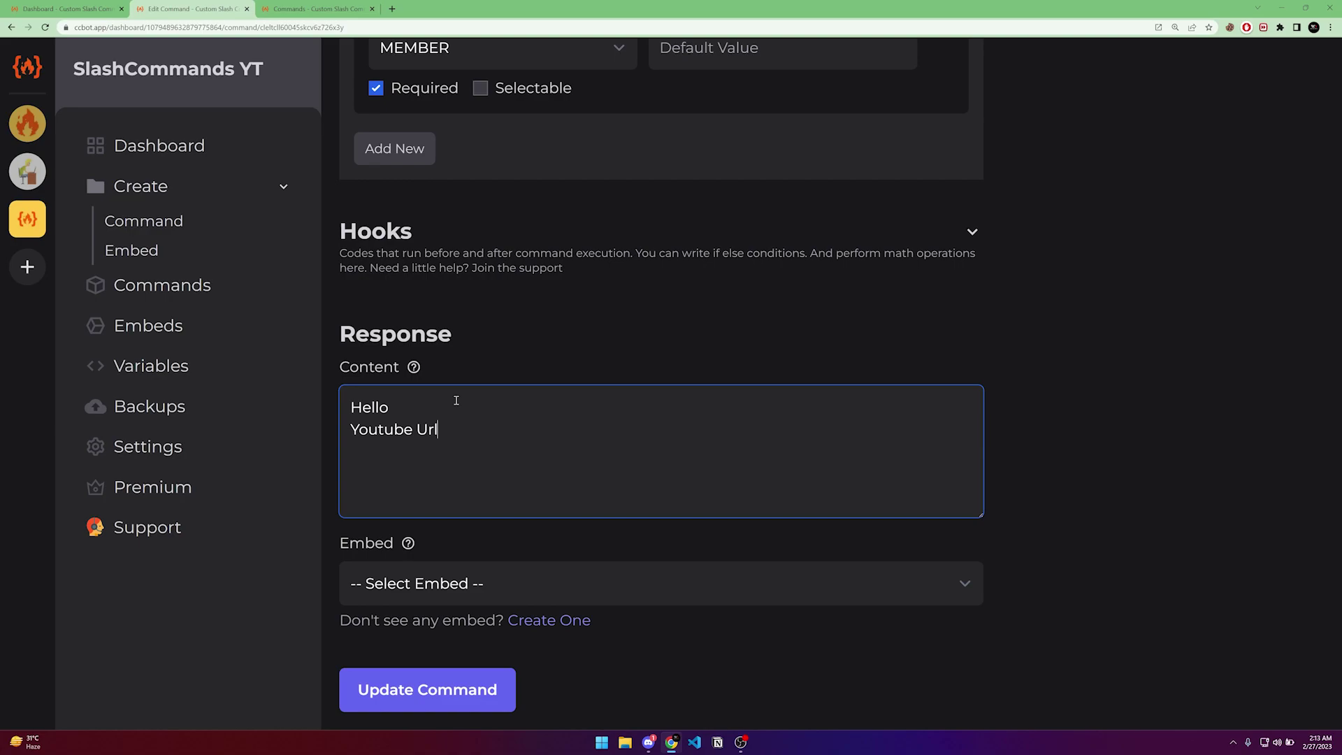
text(: {})
text(server_var)
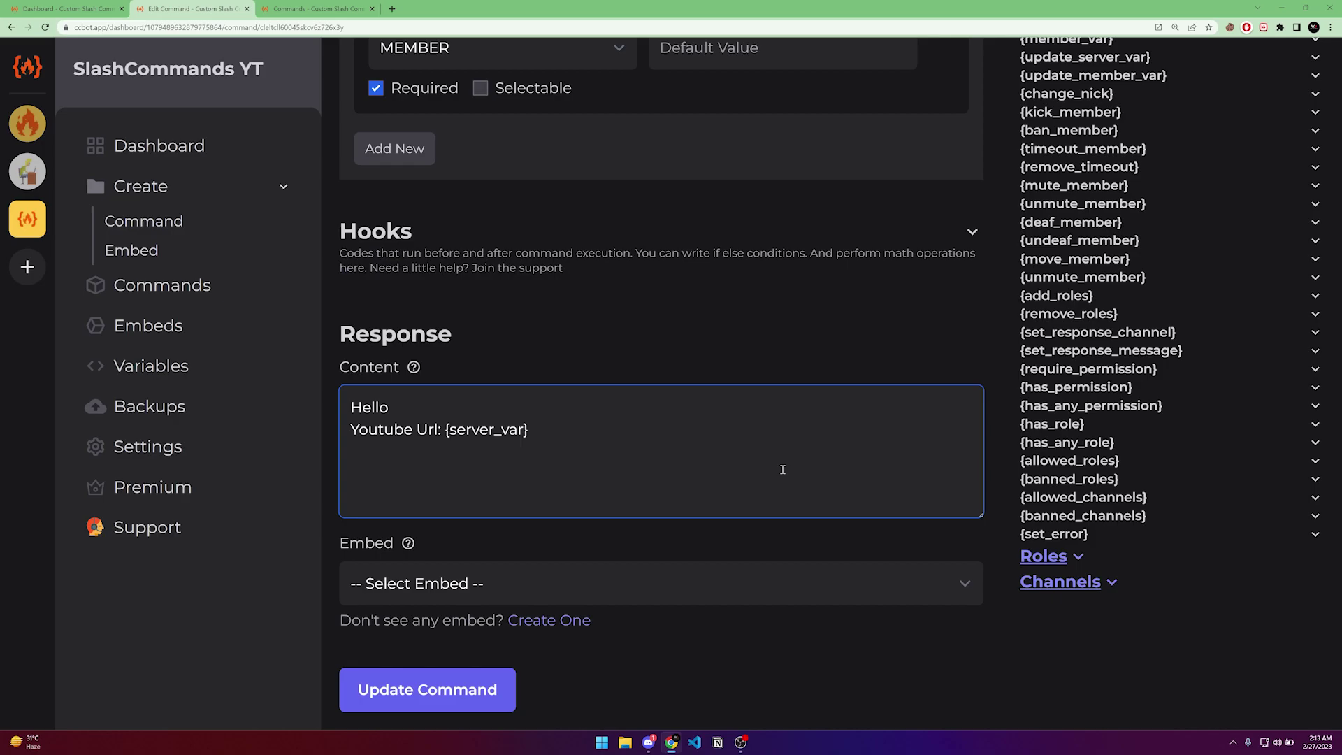
text(("youtube_url"))
click(463, 692)
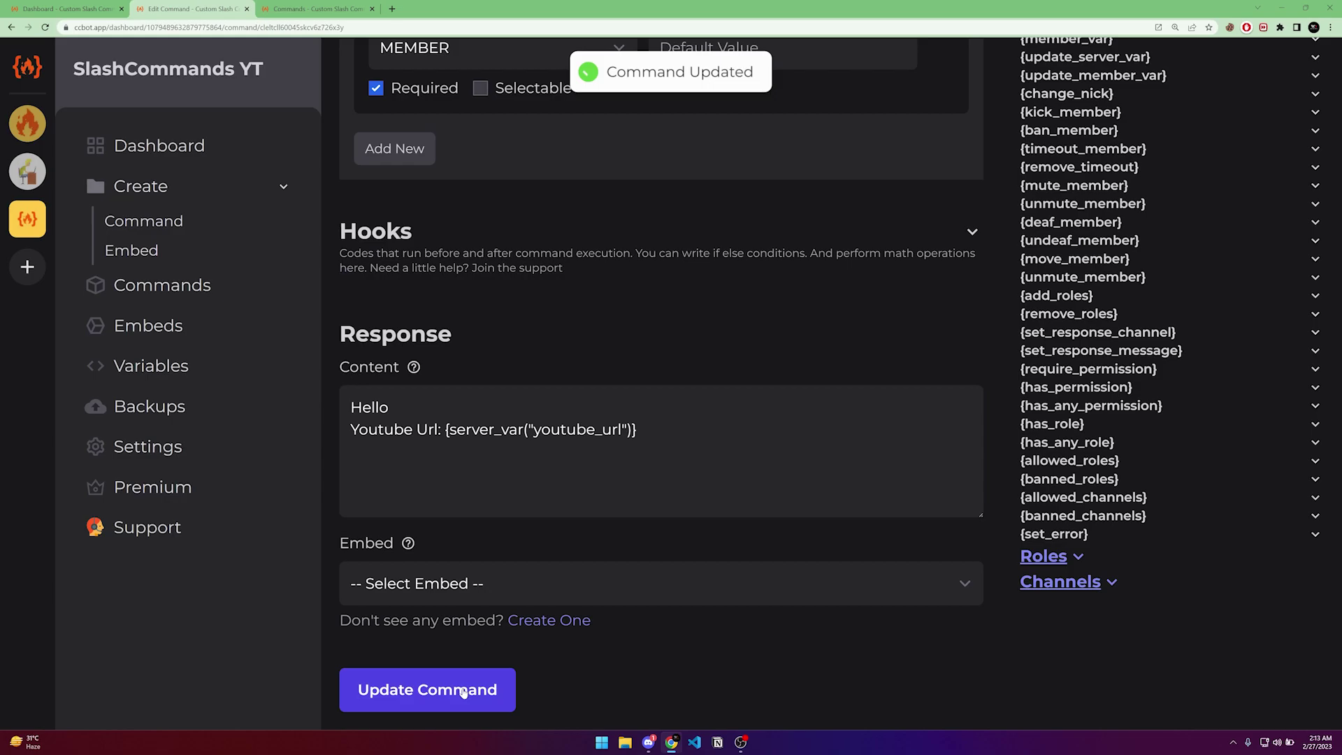
- Switch to Discord, test the updated hello command in the slash-test channel, and return to the command editor in Chrome
scroll(428, 300, up, 5)
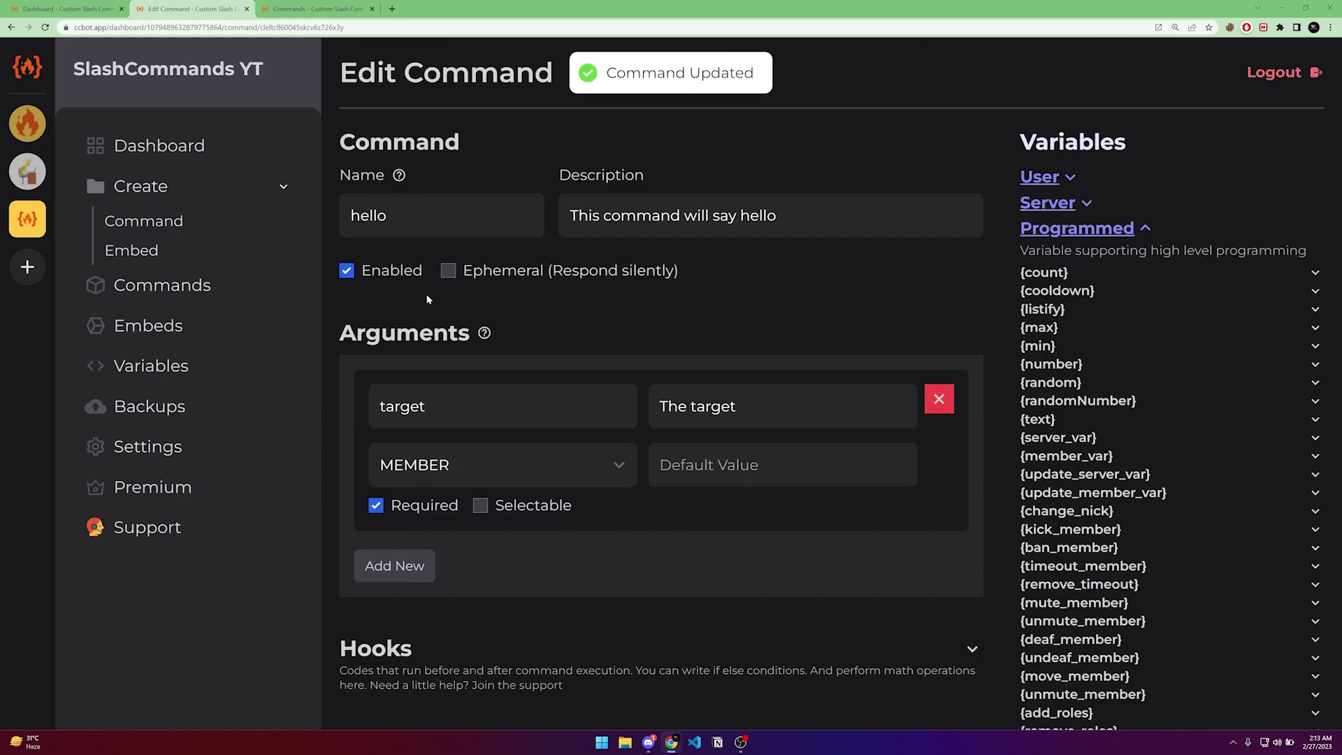
mouse_move(655, 747)
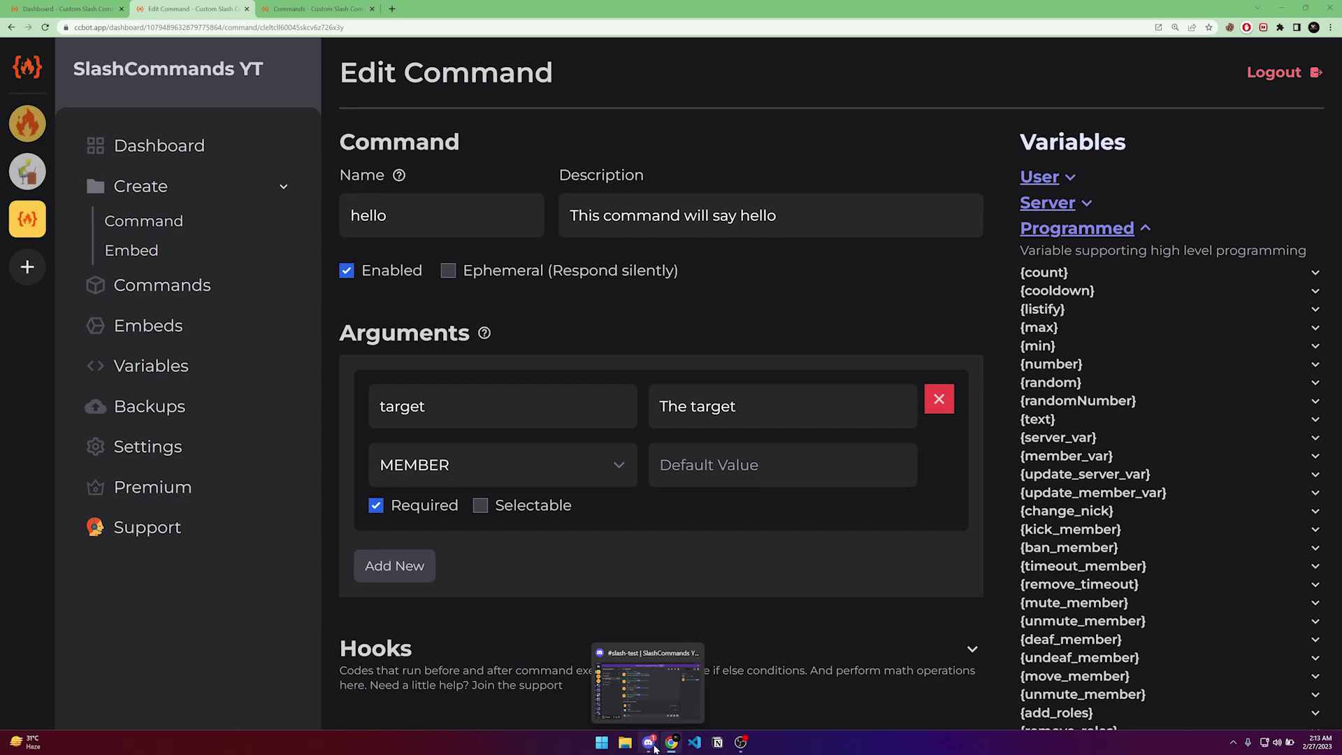
click(655, 747)
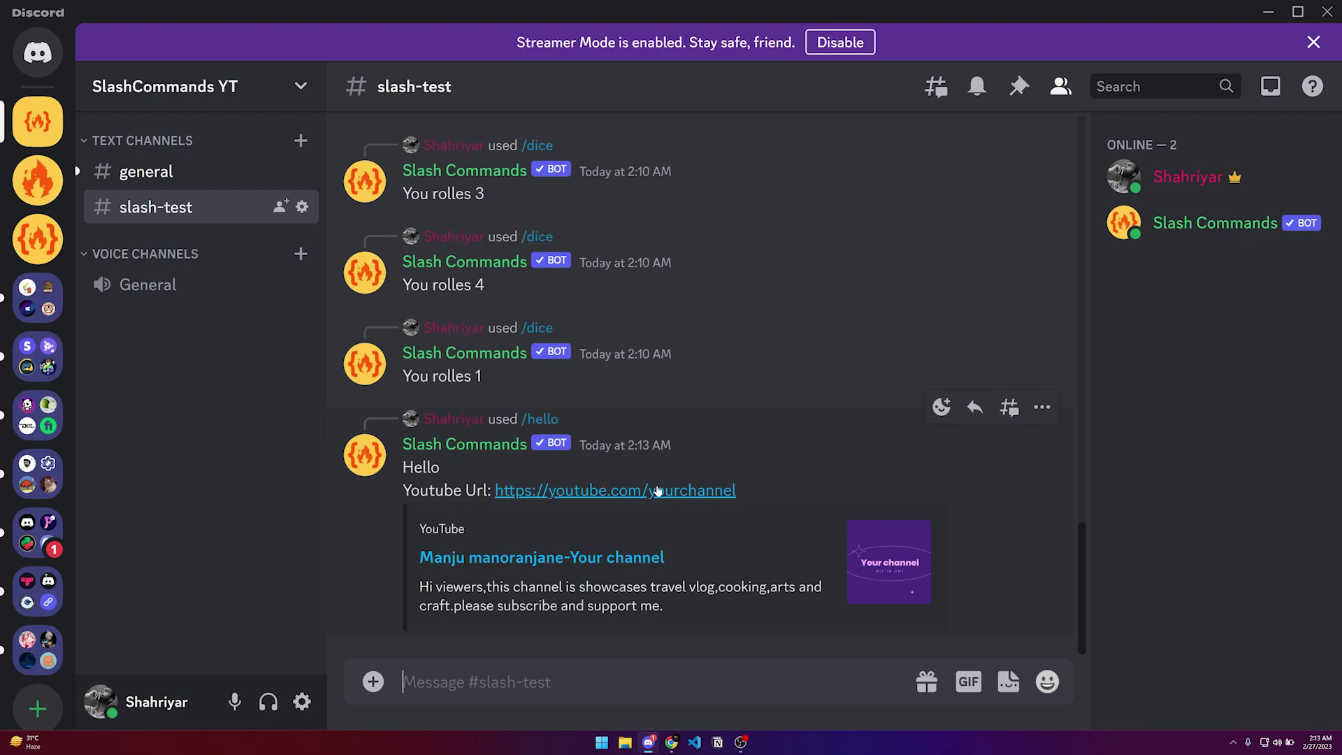
key(alt+Tab)
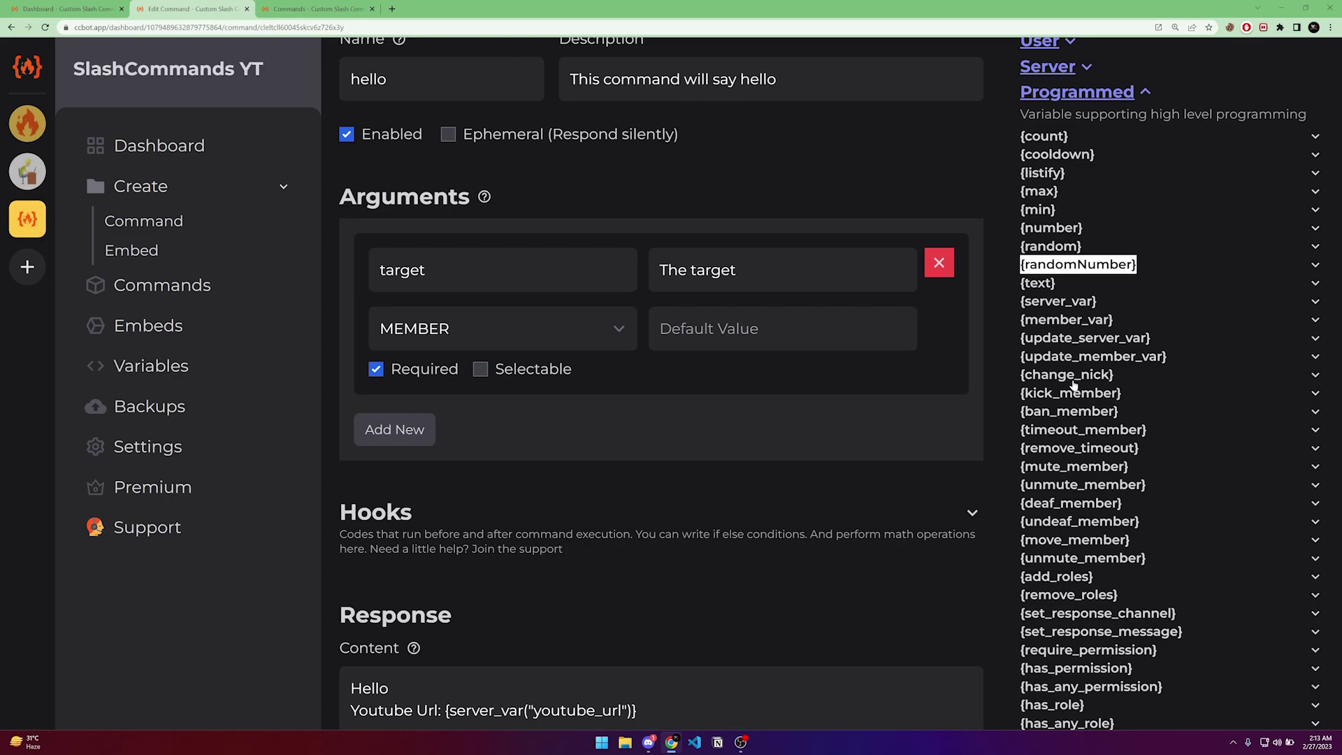
- Start a new command and name it "setyoutube"
scroll(1074, 385, down, 2)
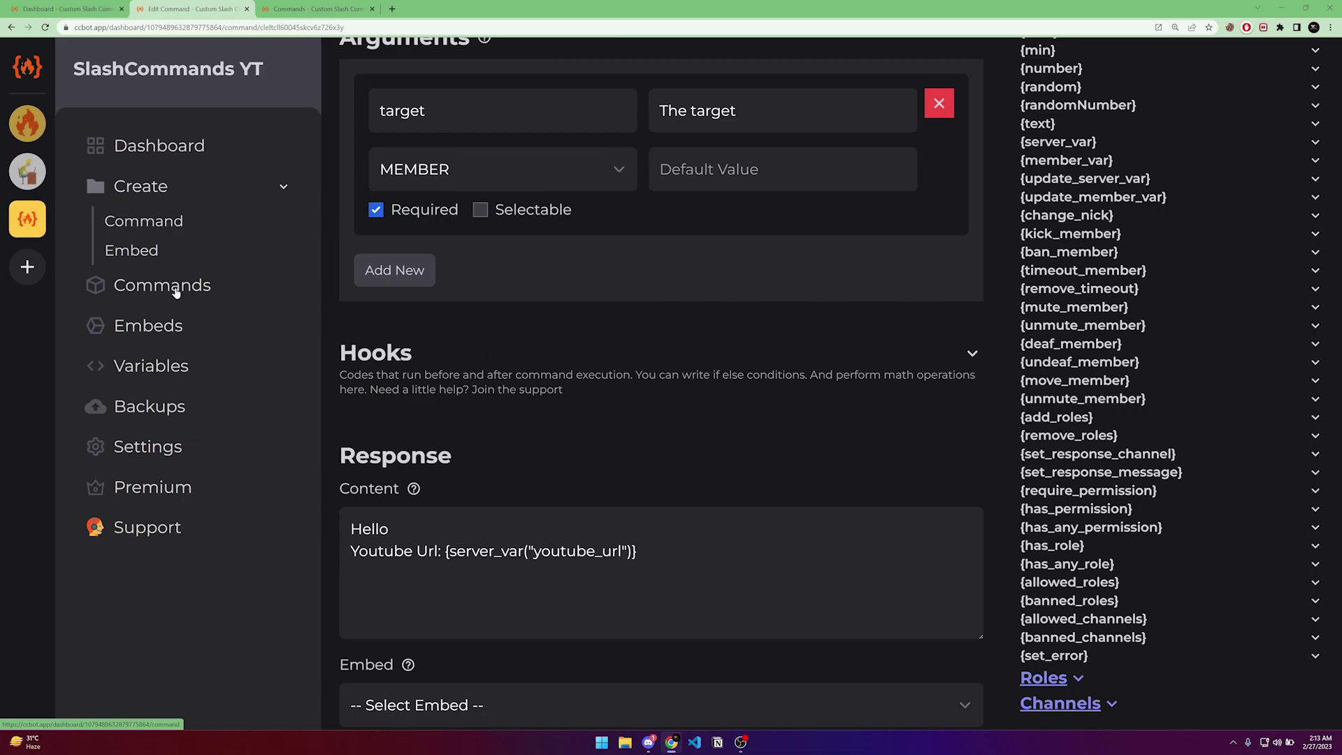
click(432, 210)
text(etyoutube)
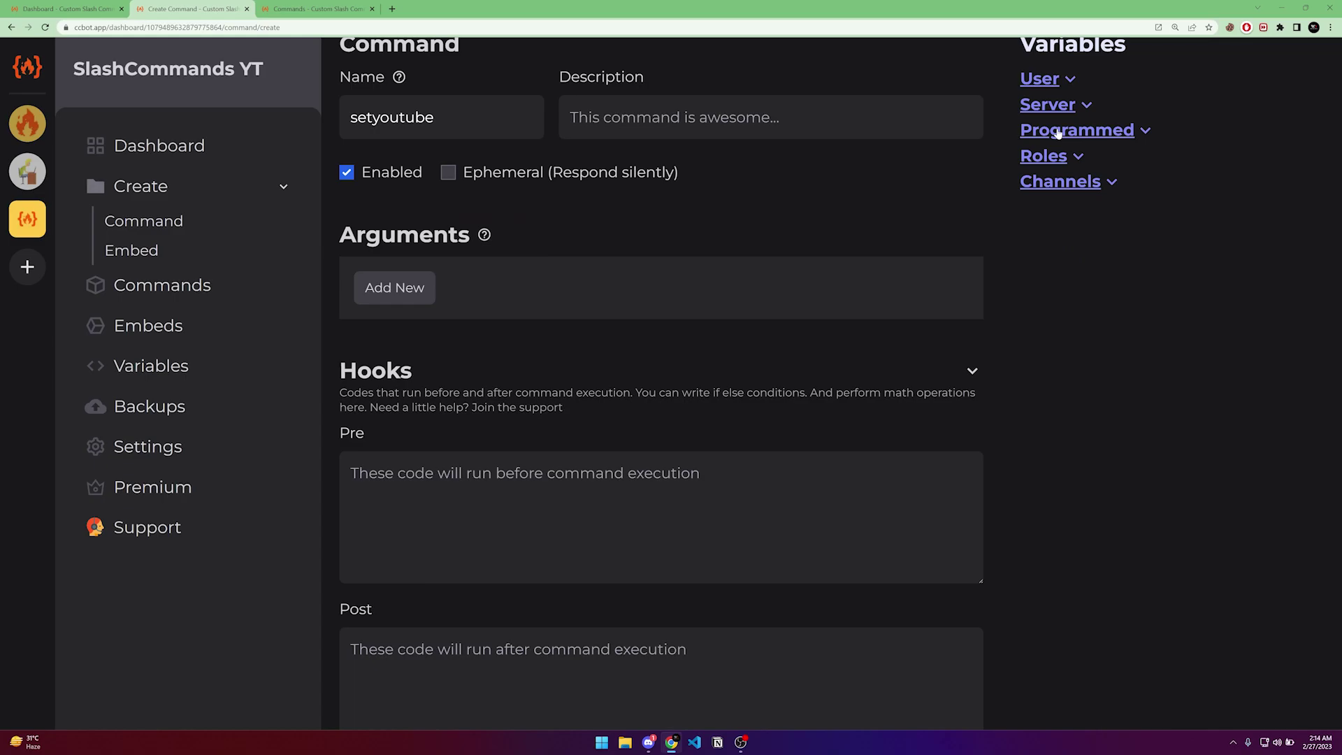
- Write update_server_var("youtube_url", new_url) in the Pre hook of the setyoutube command, using the programmed variable
click(1058, 133)
click(1085, 375)
click(596, 484)
key(ctrl+v)
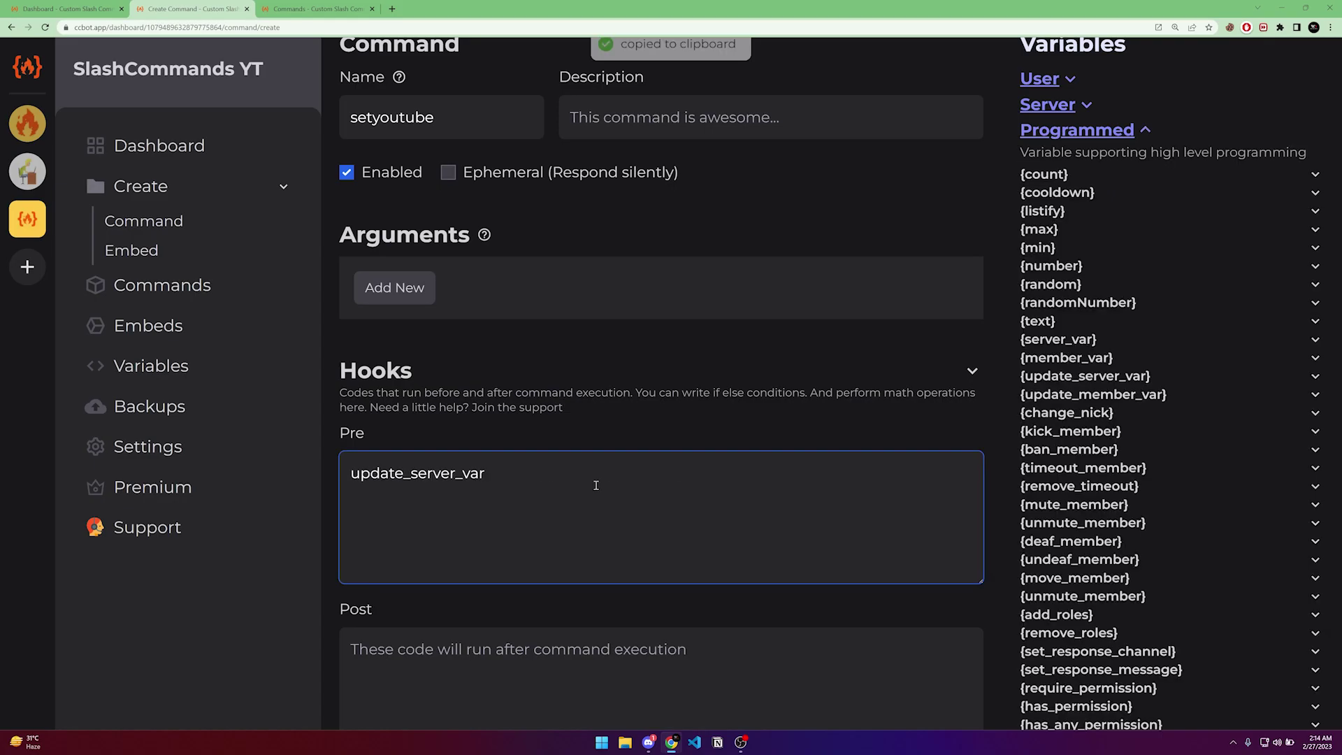
text((")
key(super+v)
click(531, 663)
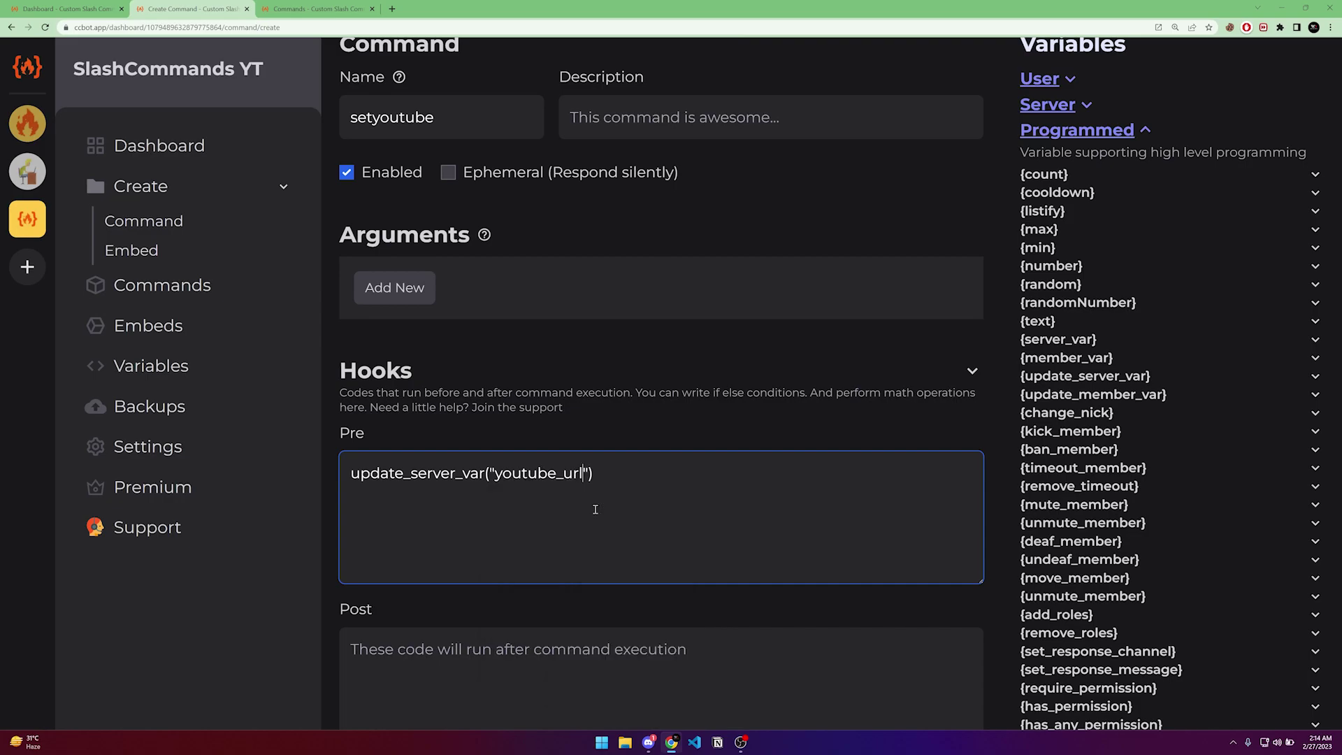
text(", new_url)
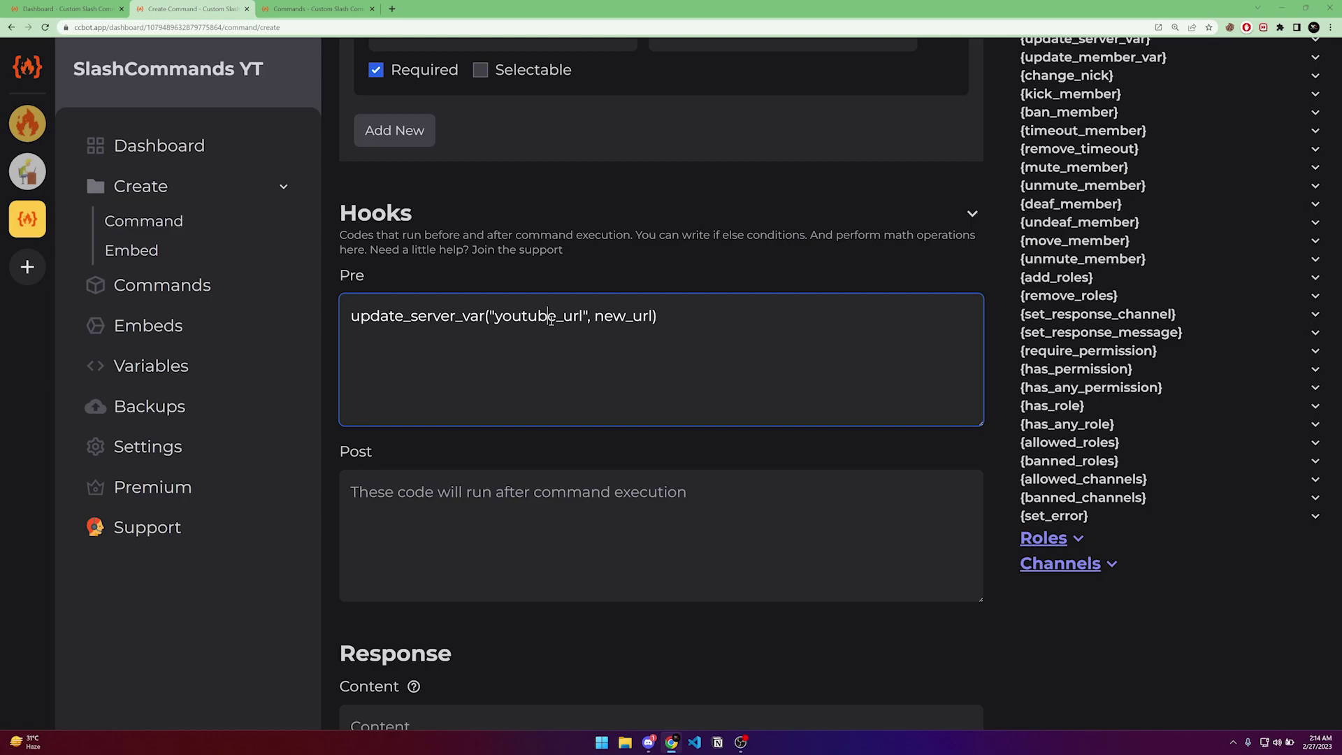
- Set the response content of setyoutube to "Url Updated" and create the command
scroll(551, 318, down, 5)
click(430, 409)
text(Url)
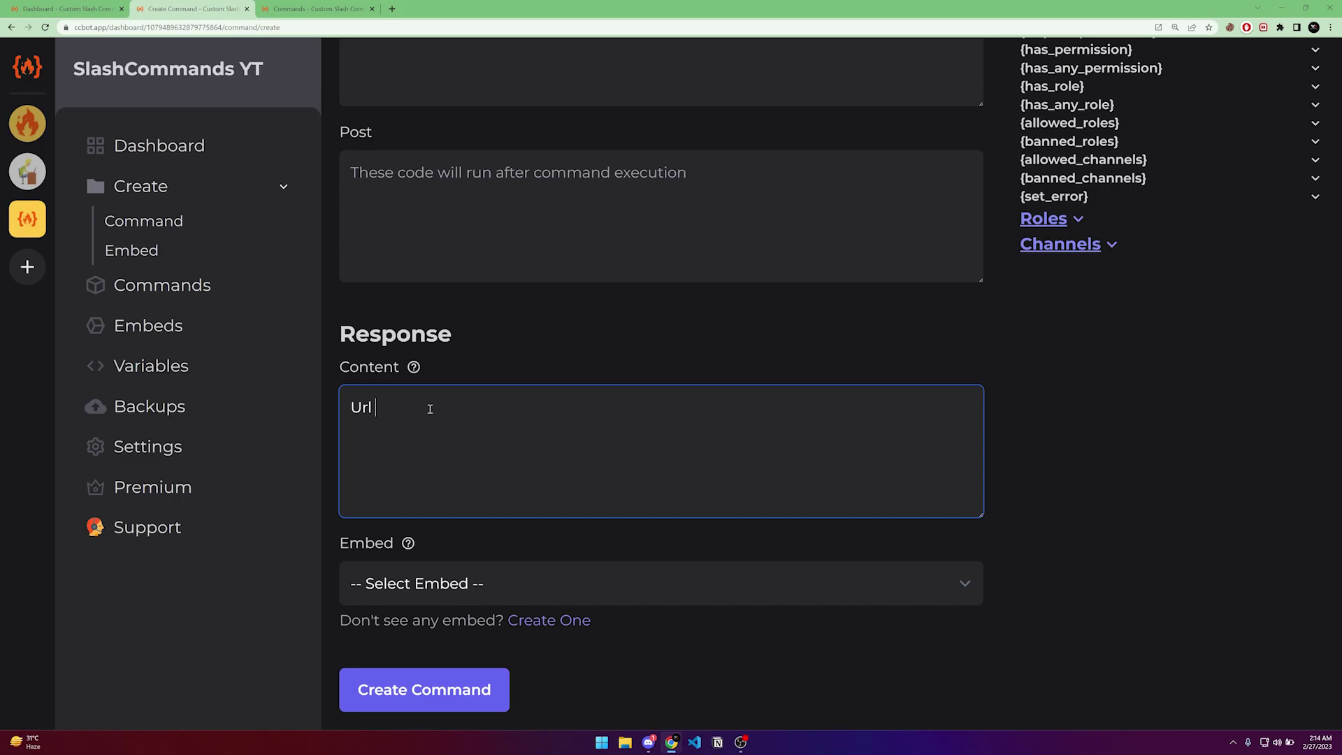
scroll(1056, 236, up, 10)
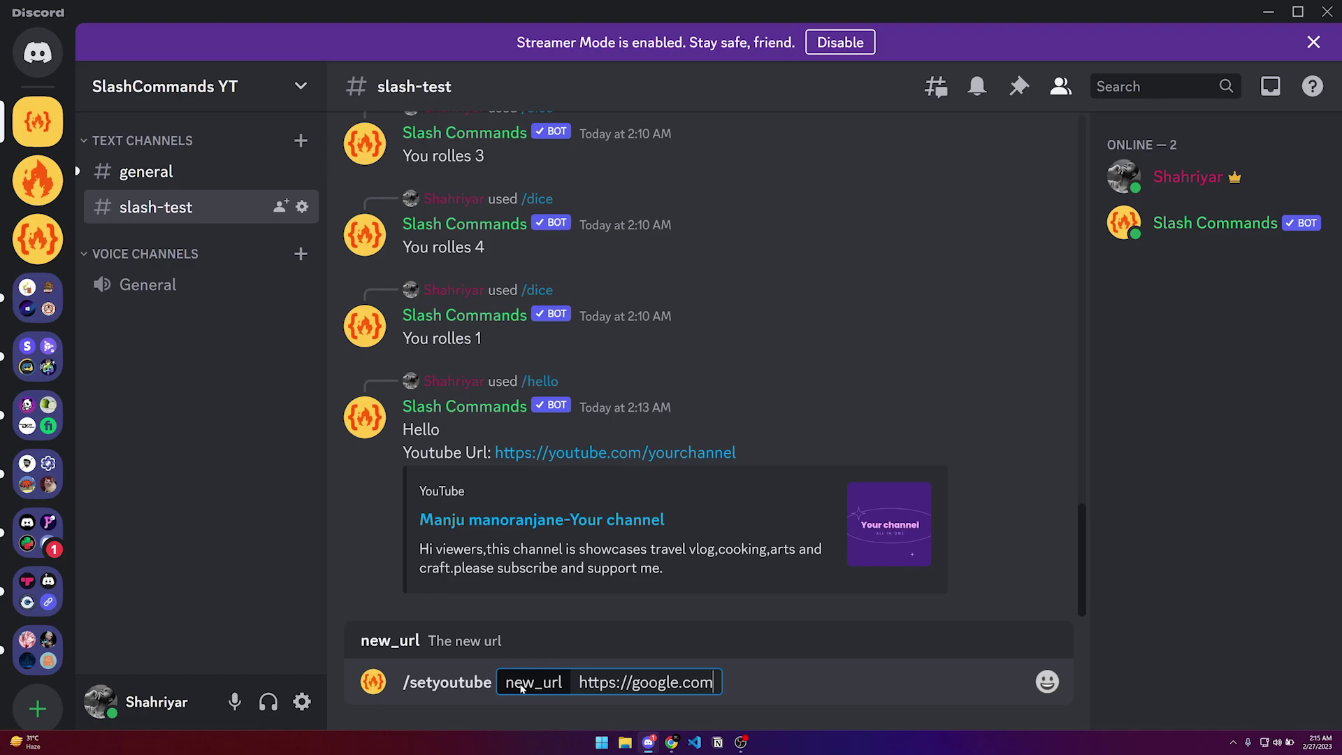
key(Return)
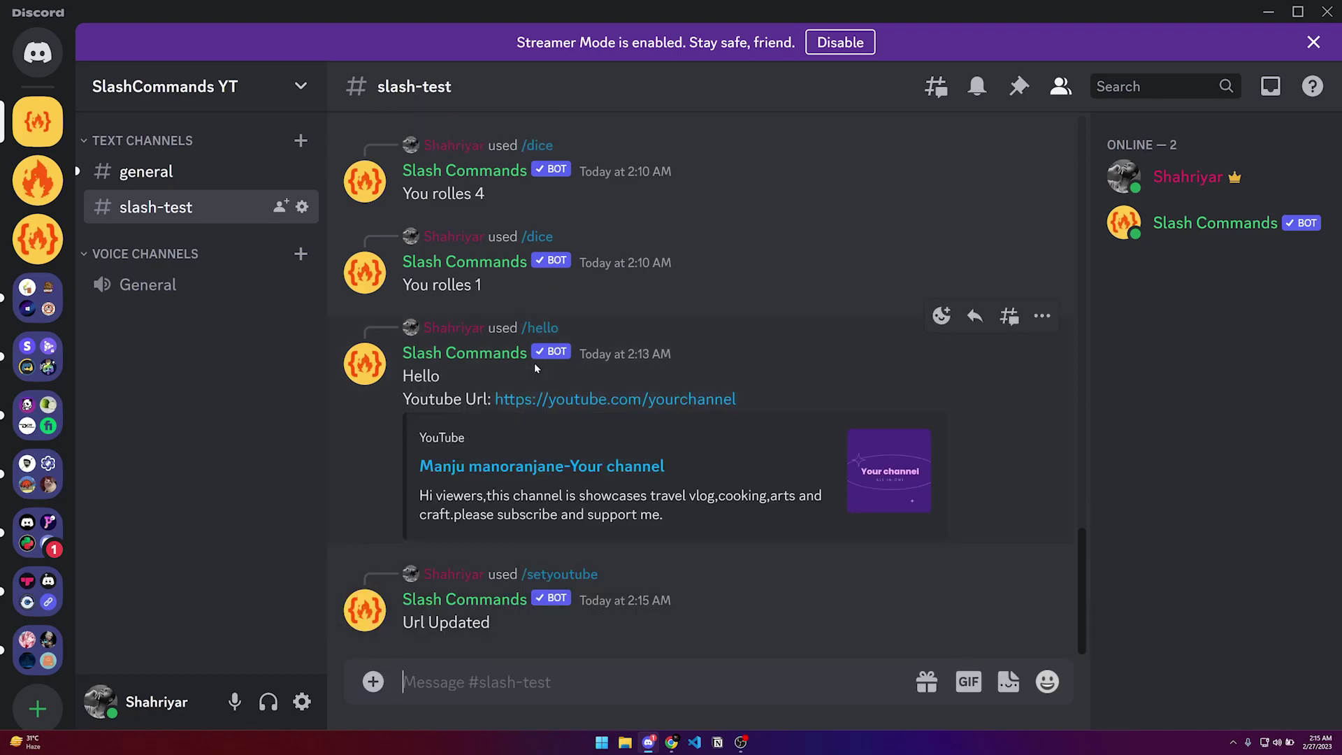
text(/h)
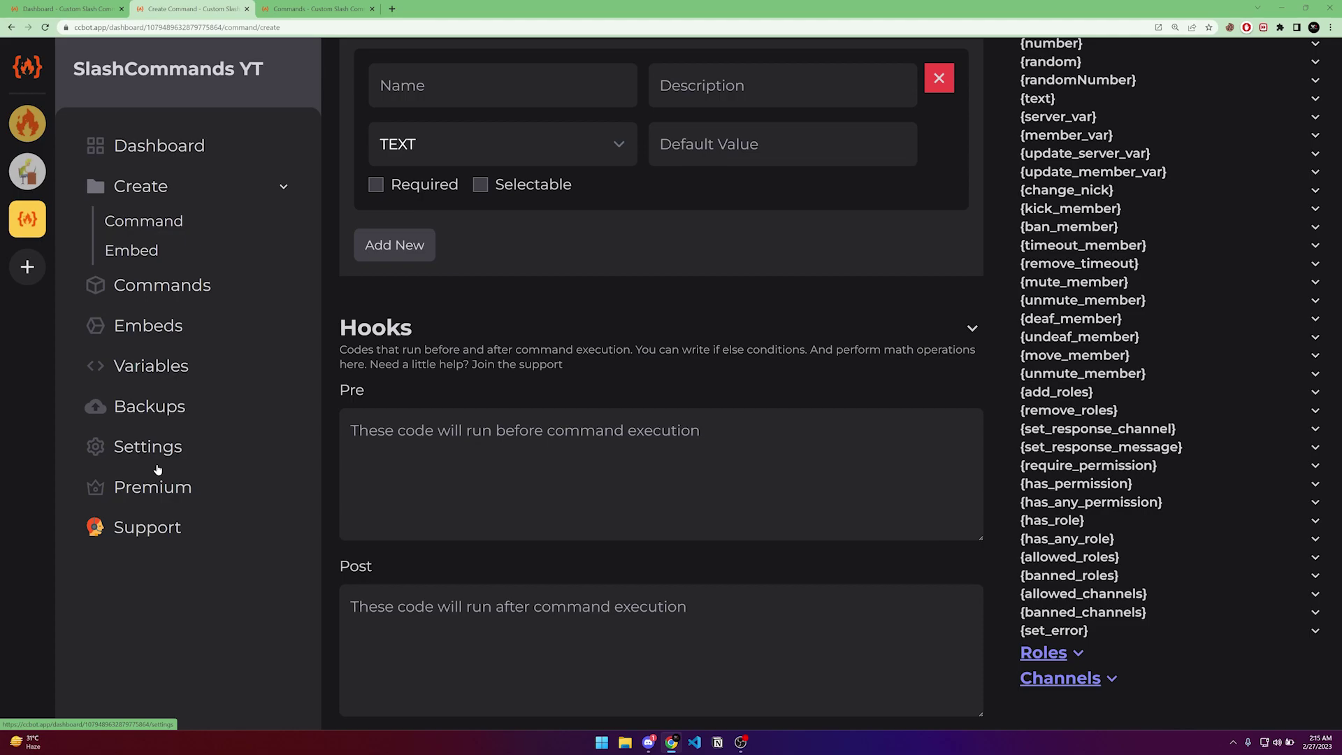
click(151, 365)
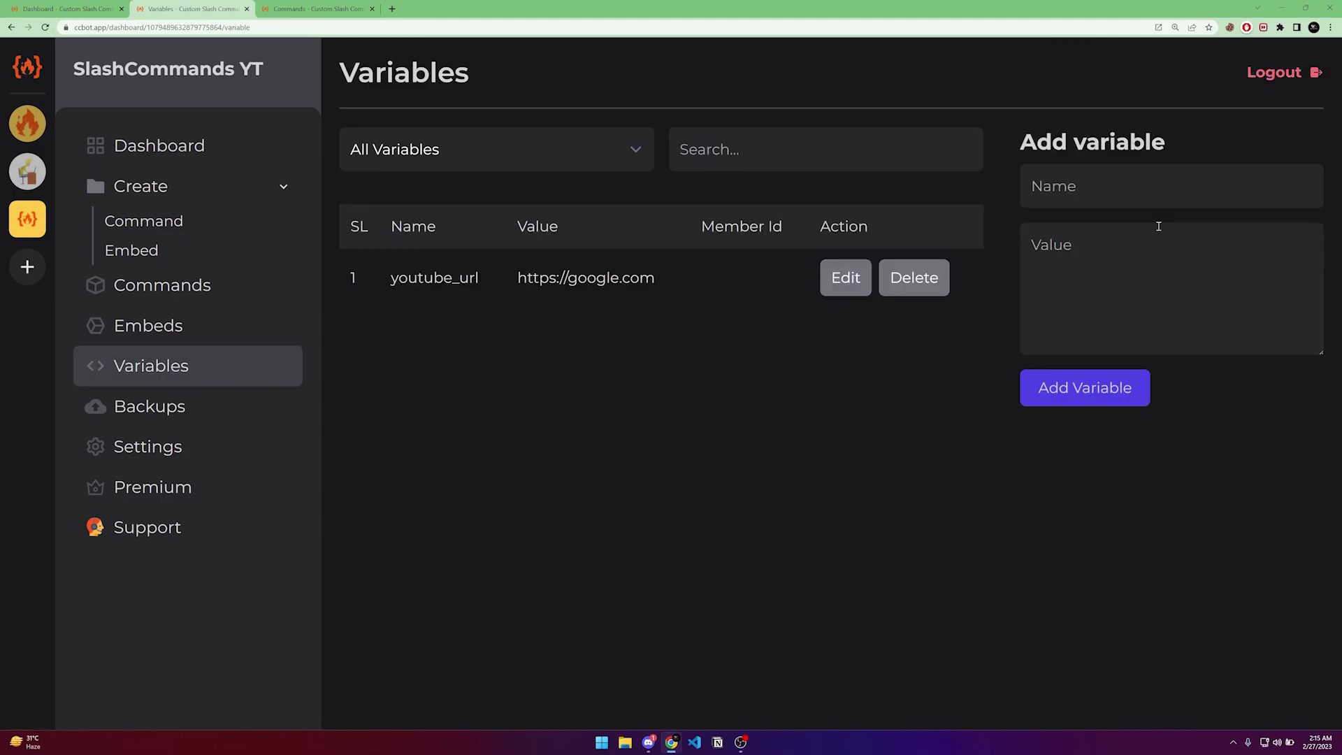